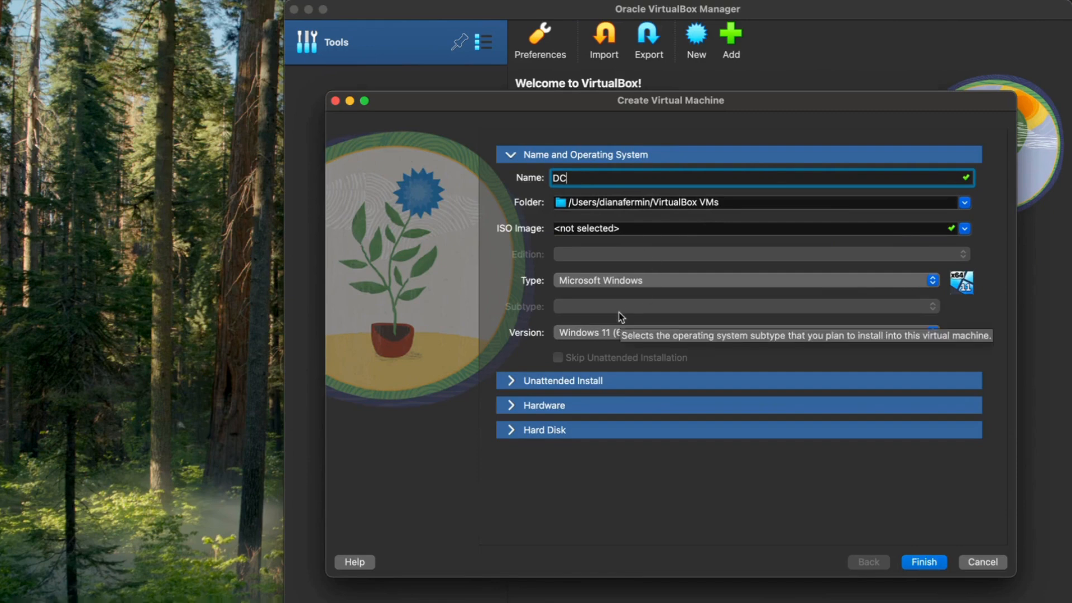
Choose Other Windows (64-bit), set base memory to 2048 MB, and finish creating the DC machine
left_click(607, 334)
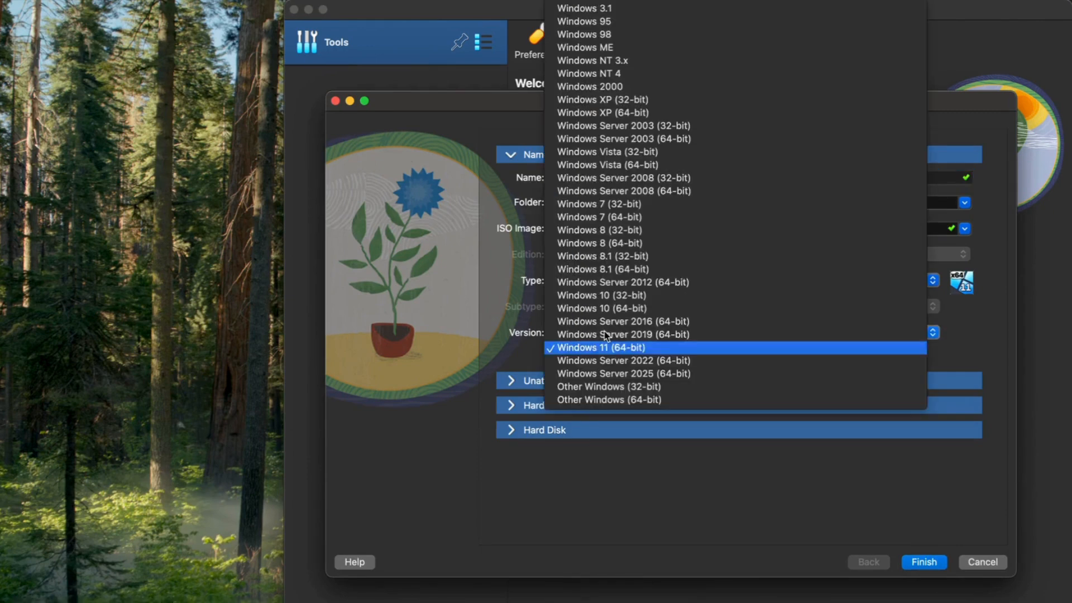
left_click(598, 399)
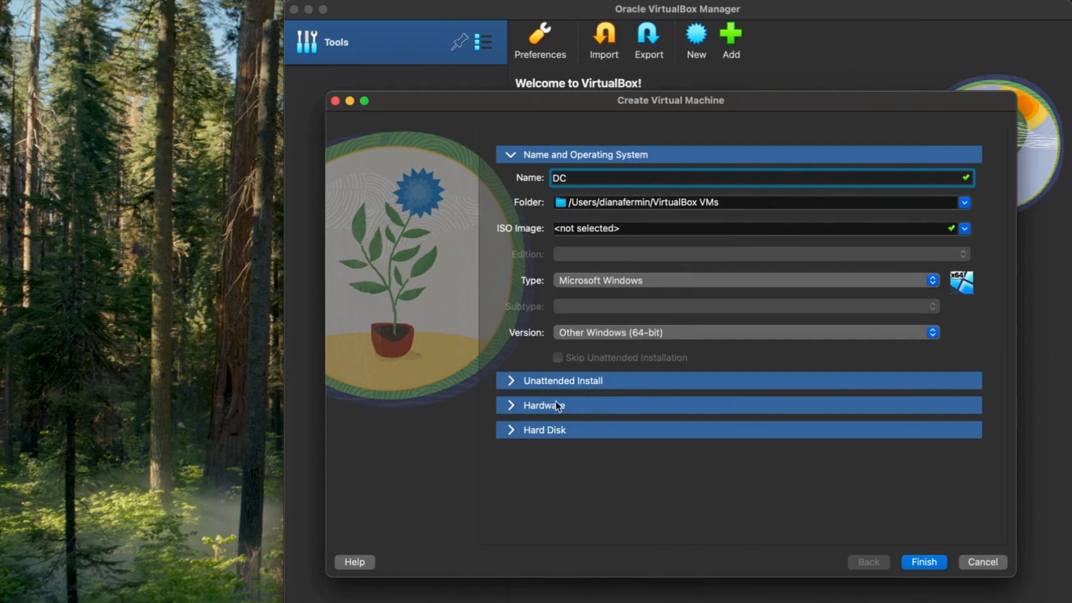
left_click(511, 410)
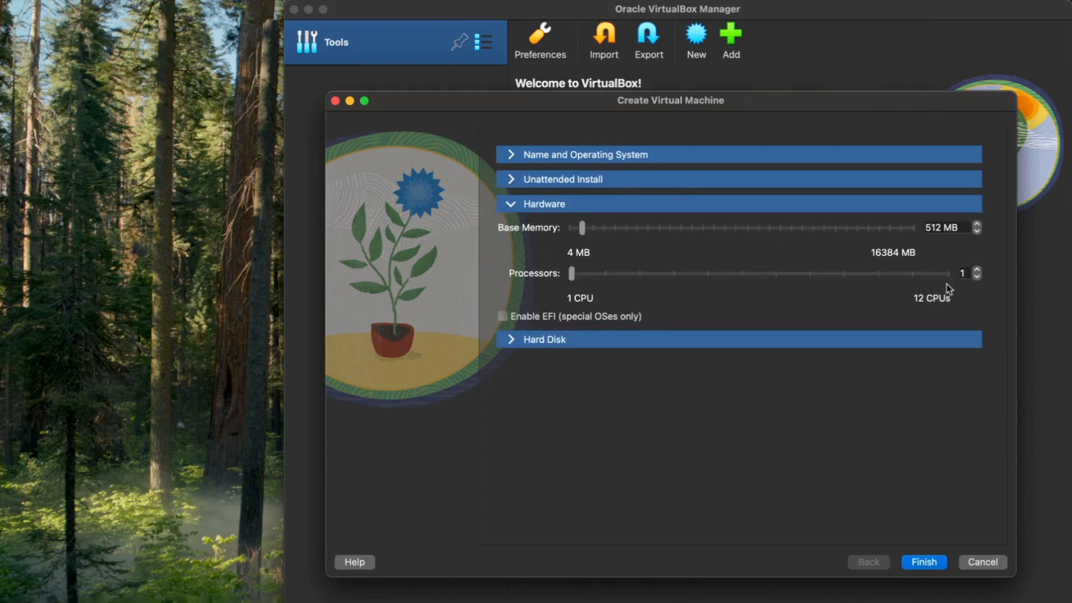
left_click(938, 227)
key("BackSpace")
key("BackSpace")
key("BackSpace")
type("202")
type("8")
key("BackSpace")
key("BackSpace")
type("48")
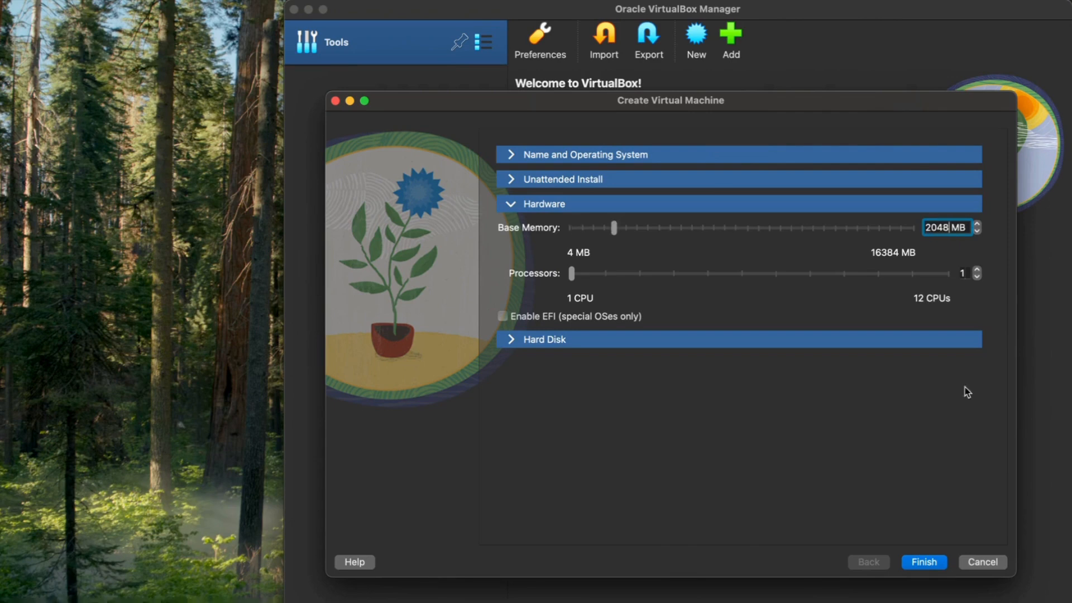
left_click(934, 563)
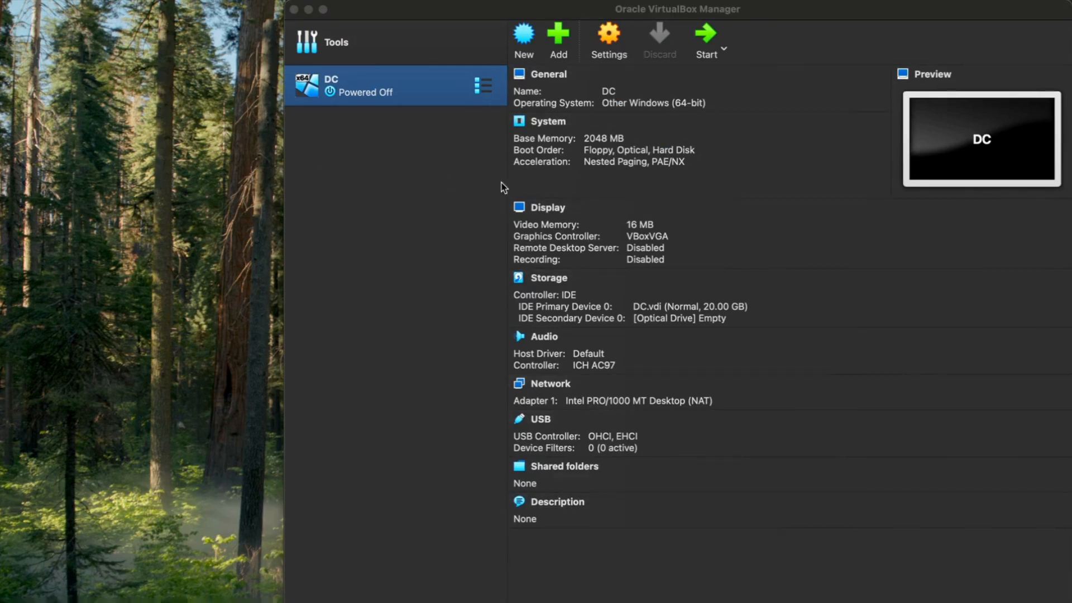
In DC's settings, set Shared Clipboard and Drag'n'Drop to Bidirectional
left_click(611, 35)
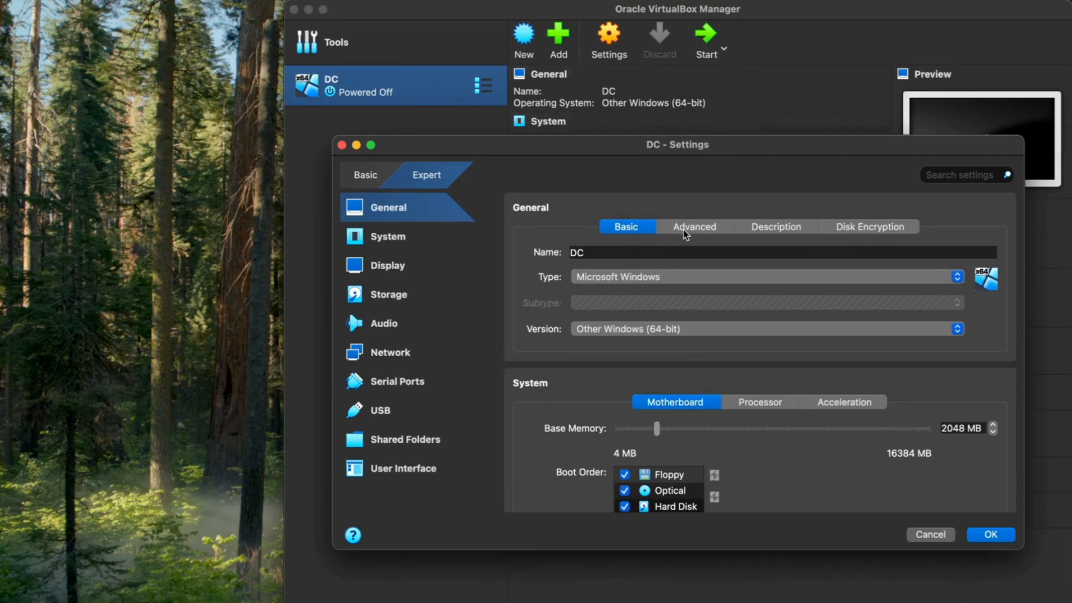
left_click(684, 229)
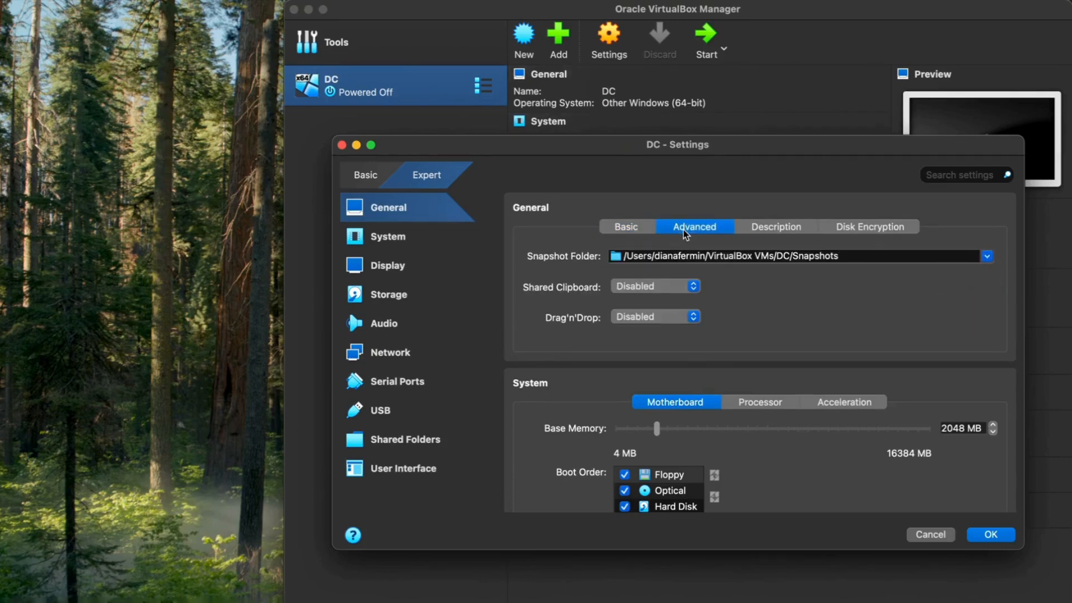
left_click(649, 288)
left_click(637, 329)
left_click(647, 316)
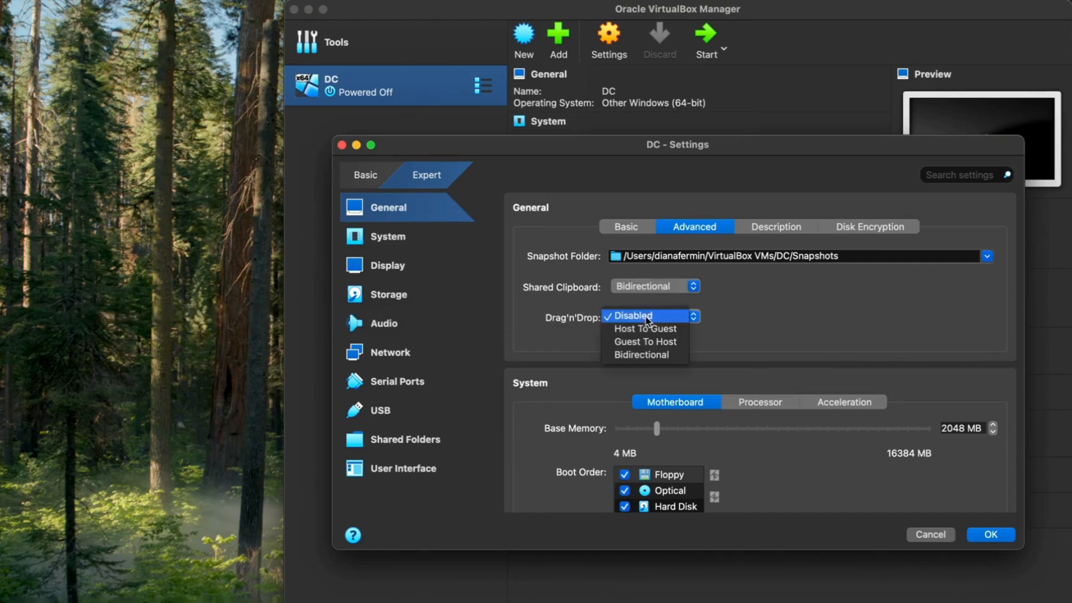
left_click(662, 353)
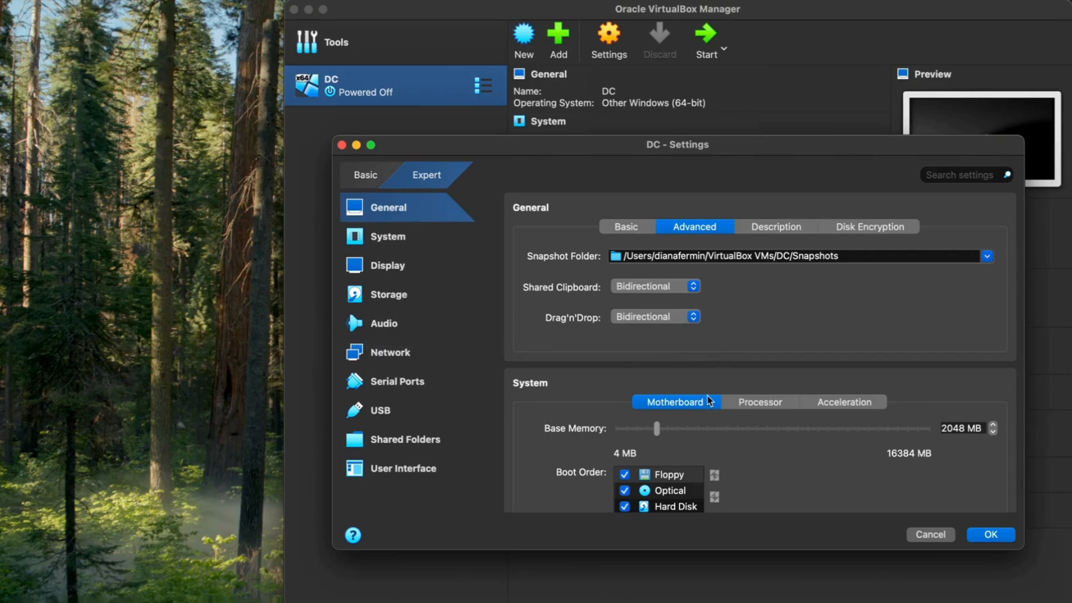
Give DC 4 processors
left_click(759, 404)
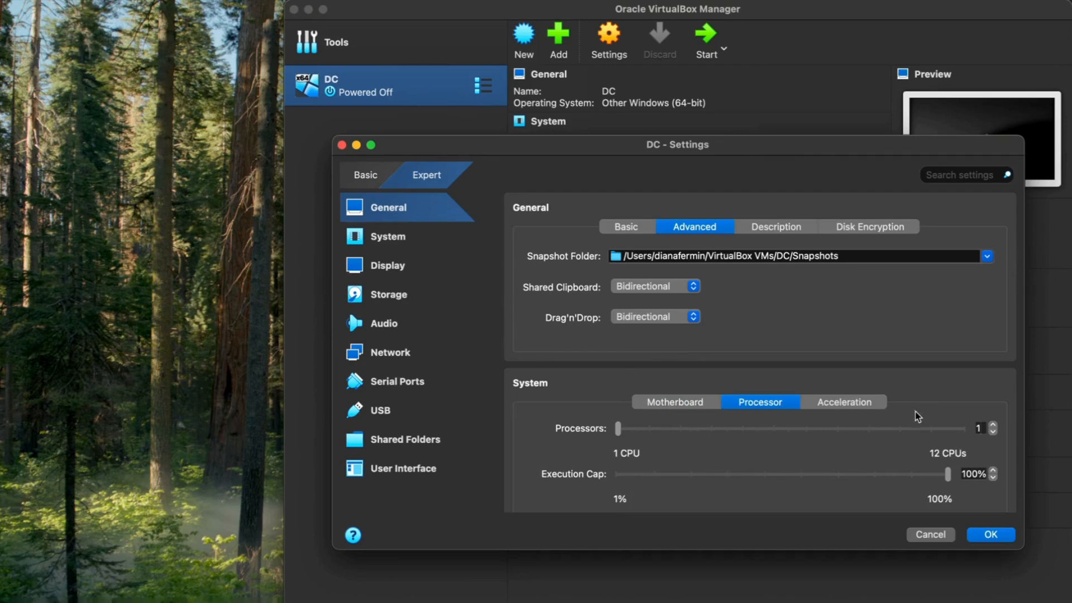
left_click(980, 427)
type("4")
scroll(805, 461, "down", 3)
scroll(806, 461, "down", 1)
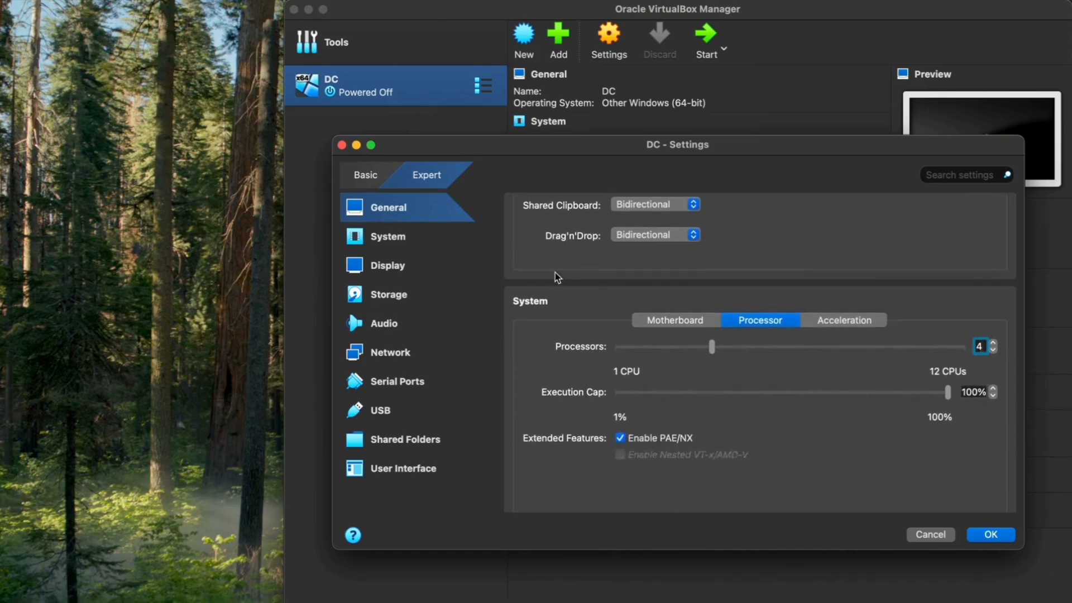
Enable Adapter 2 attached to Internal Network intnet and save the settings
left_click(405, 353)
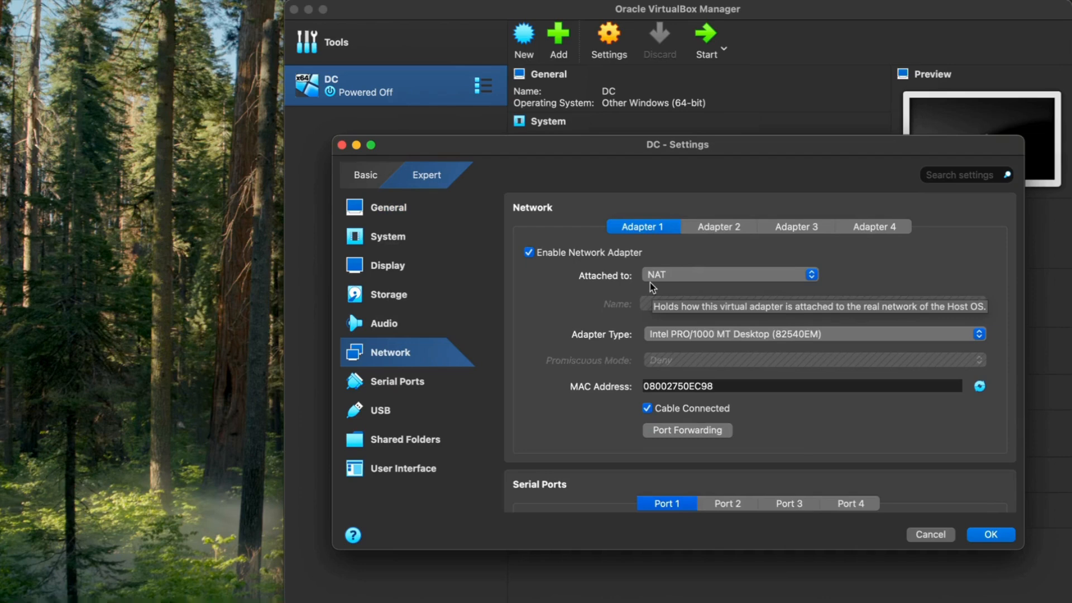
left_click(715, 227)
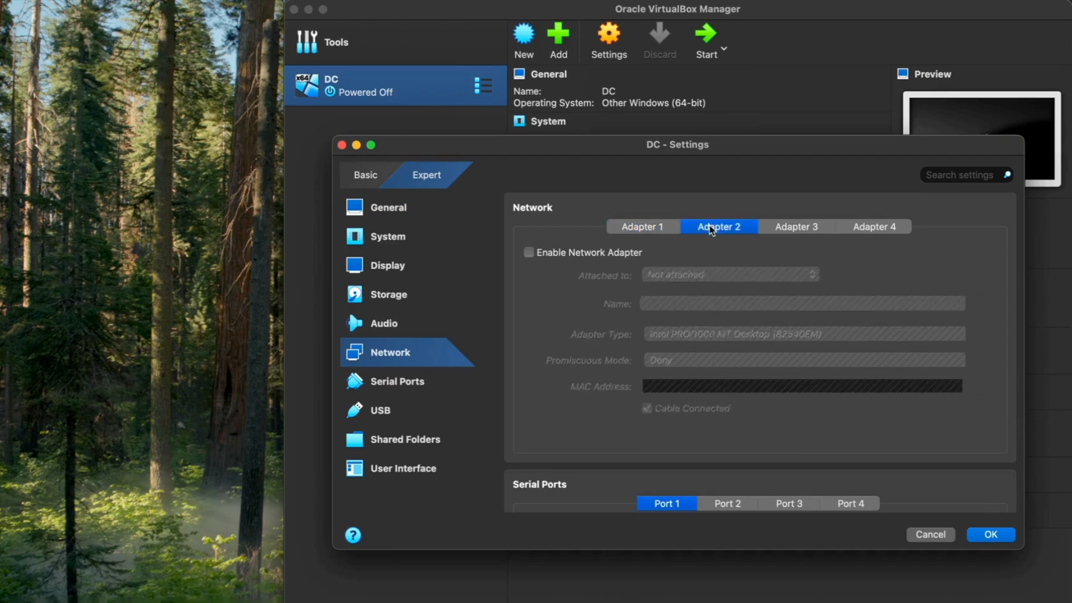
left_click(529, 252)
left_click(723, 276)
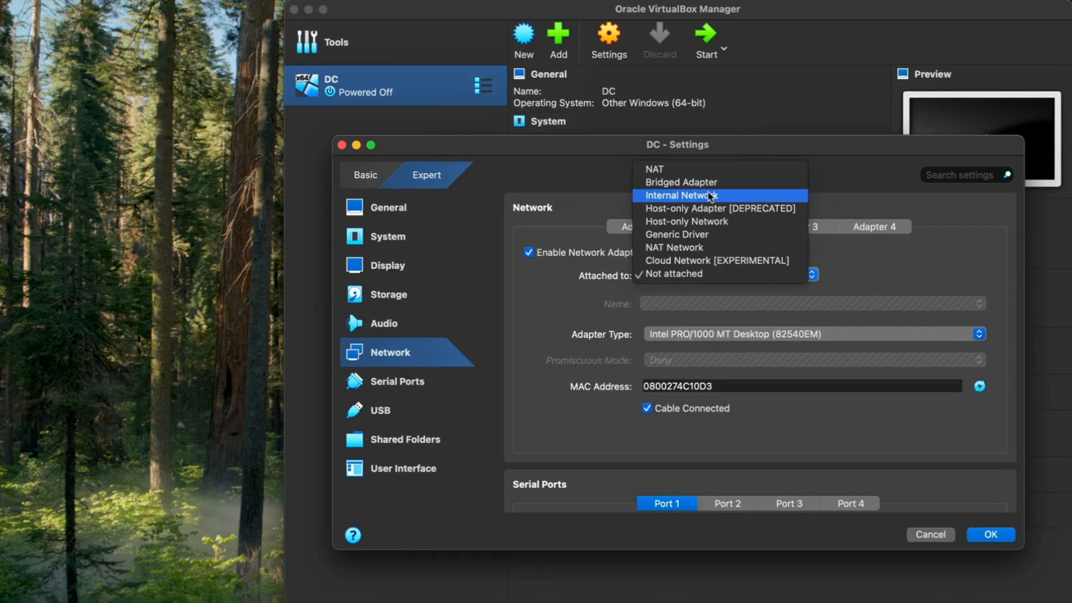
left_click(711, 197)
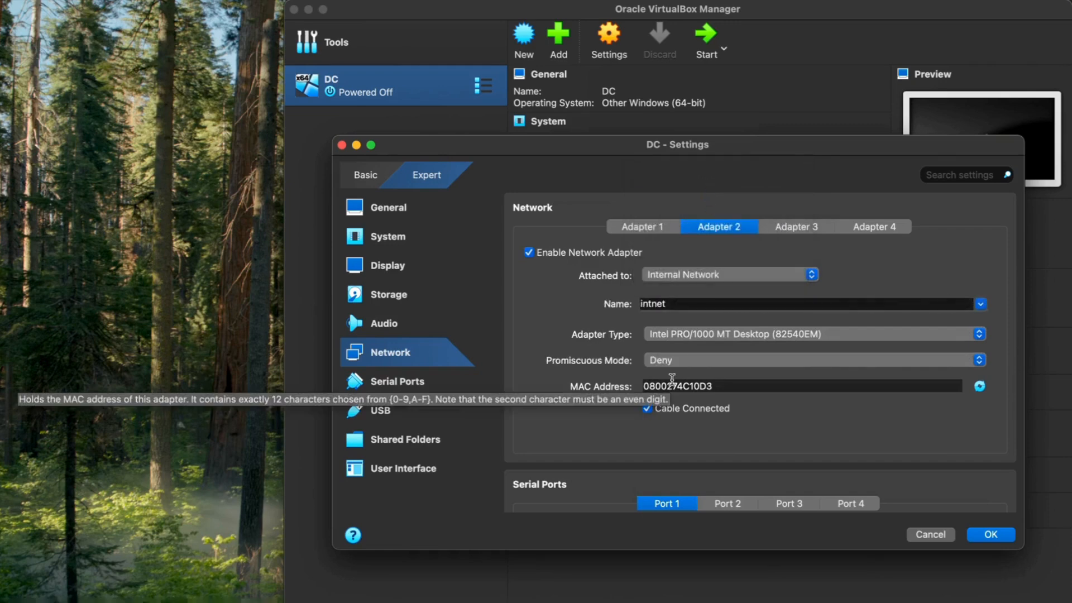
left_click(992, 535)
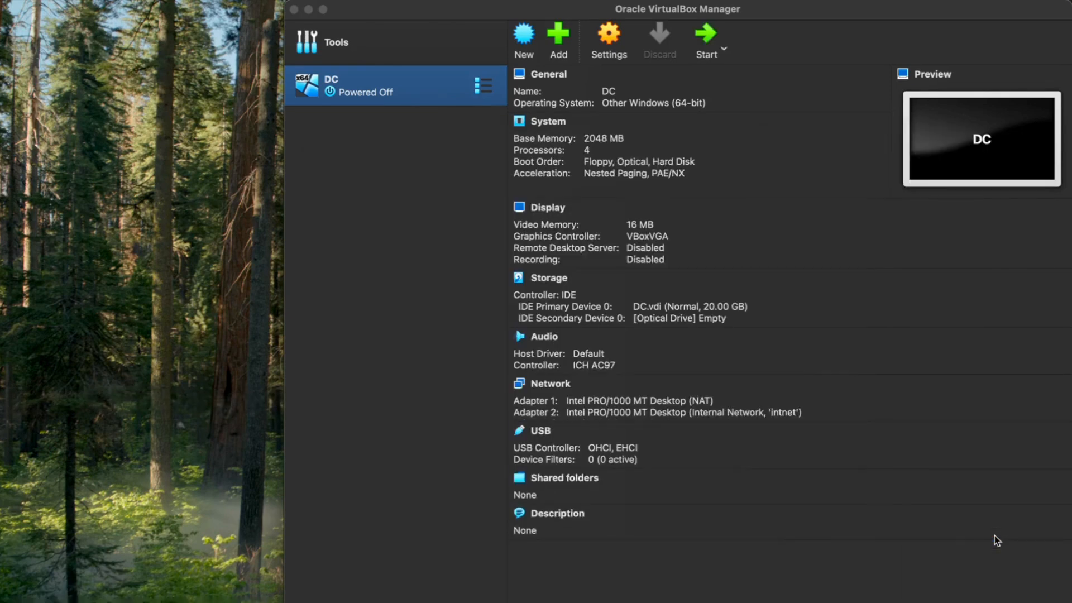
Start DC, mount the Windows Server evaluation ISO, and retry booting from it
double_click(373, 86)
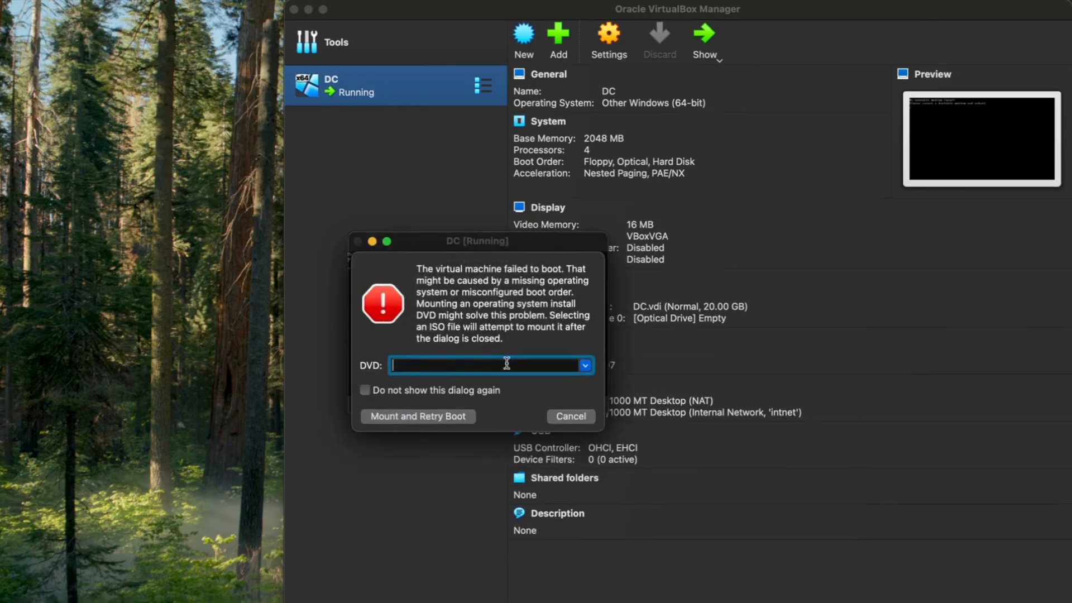
left_click(585, 366)
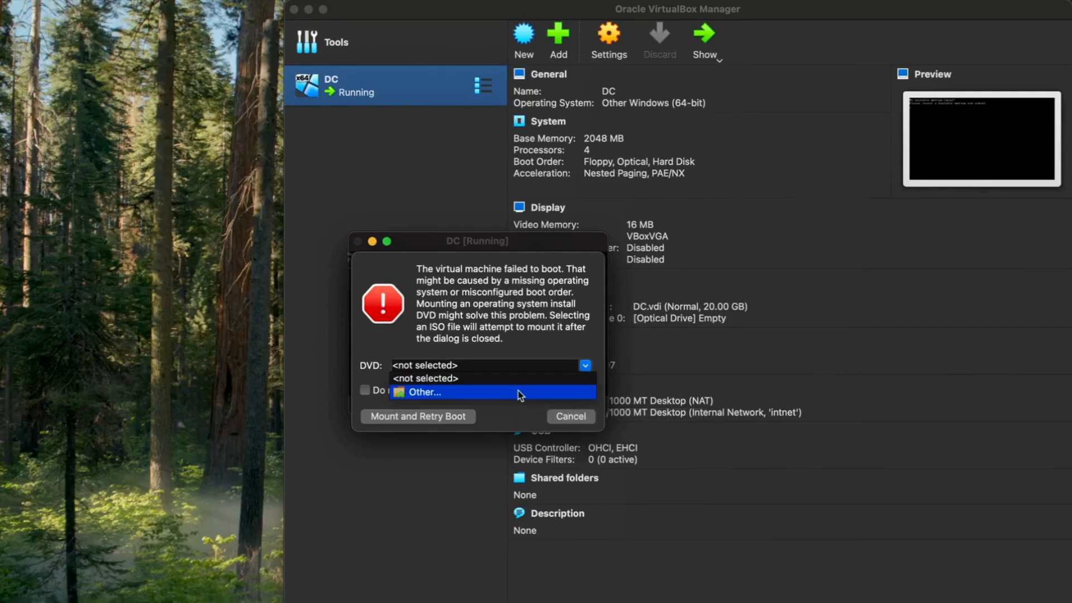
left_click(519, 393)
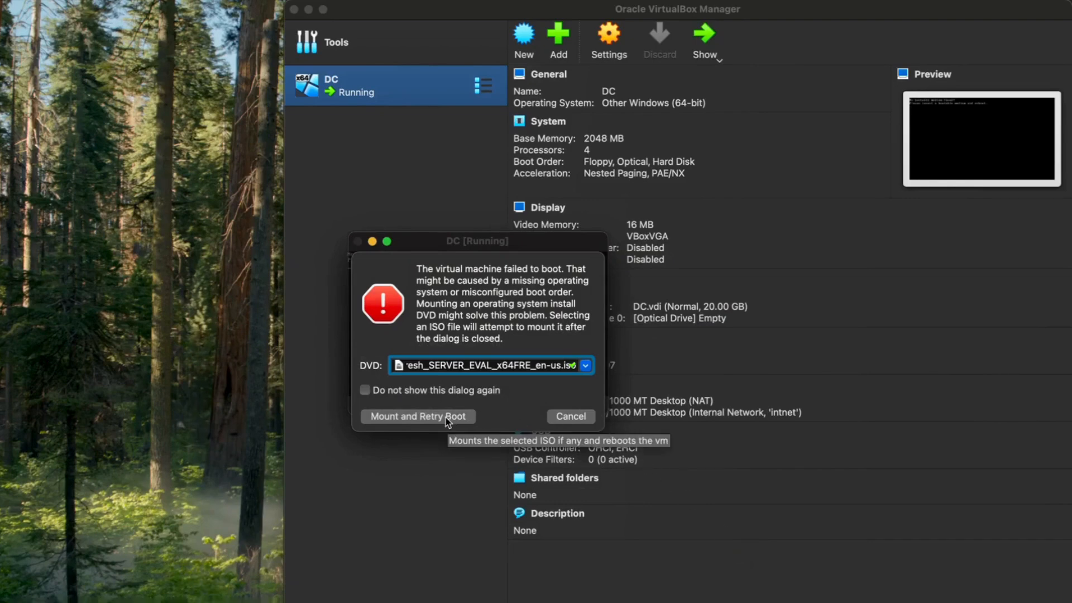
left_click(445, 417)
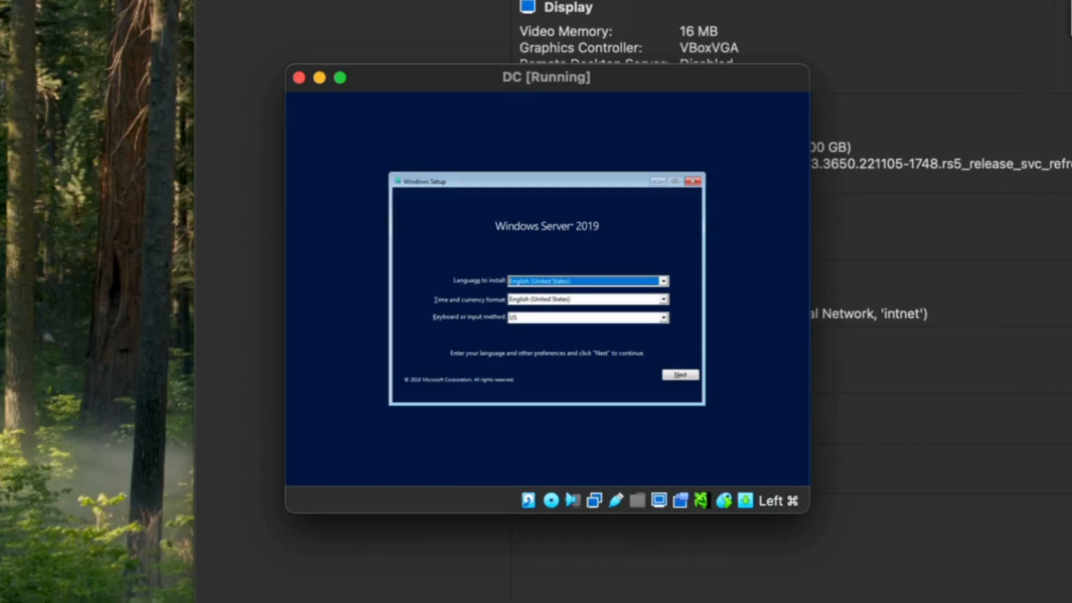
Accept the language settings, begin the install, and switch the VM to full screen
left_click(678, 378)
left_click(549, 297)
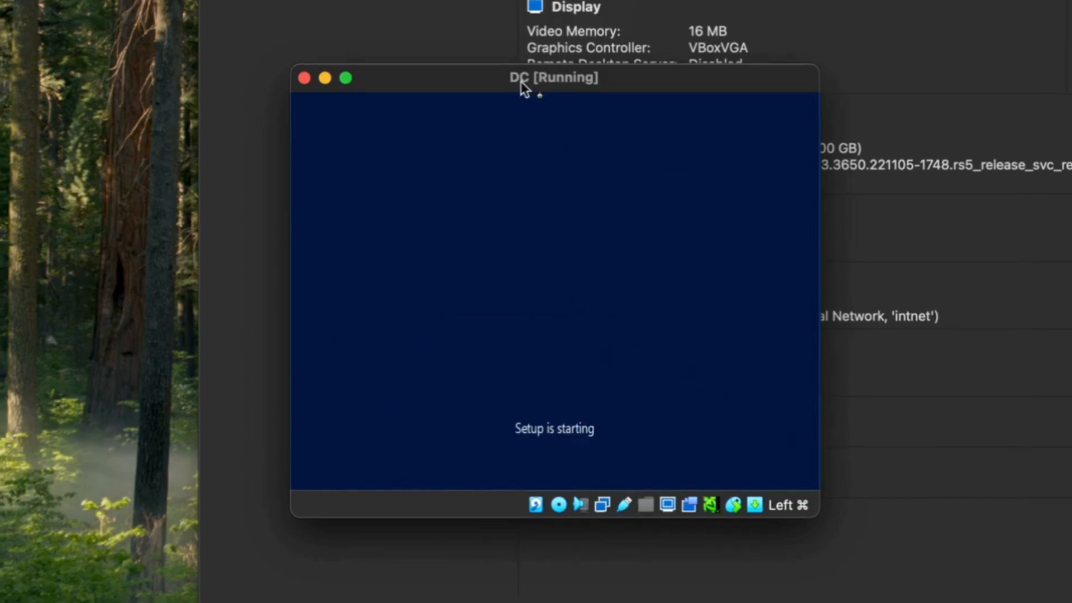
left_click_drag(516, 81, 391, 0)
key("super+f")
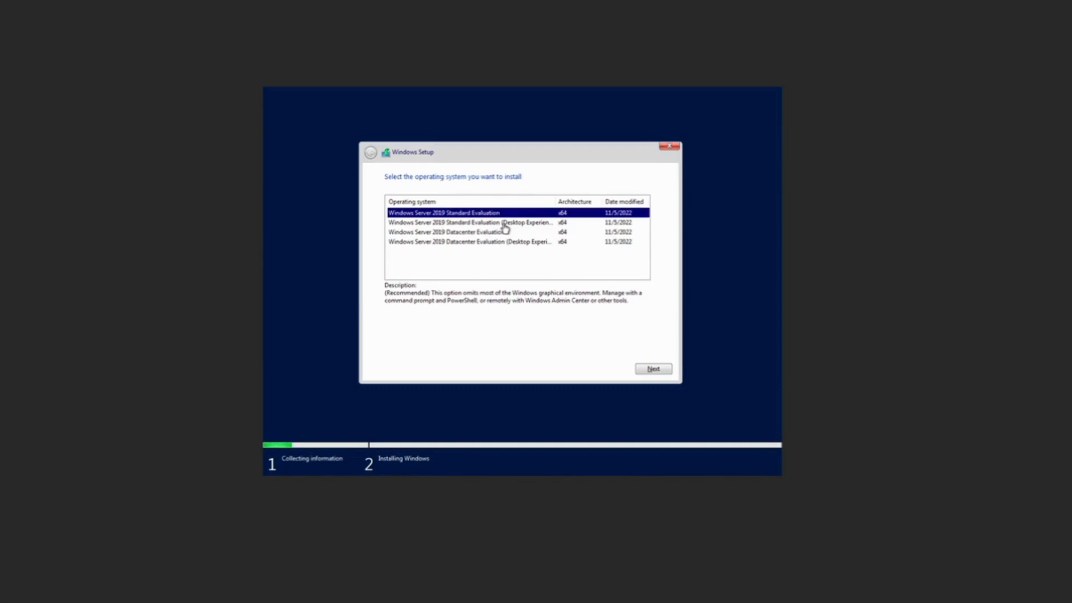
Pick Standard Evaluation (Desktop Experience), accept the license, and custom-install onto Drive 0 unallocated space
left_click(505, 223)
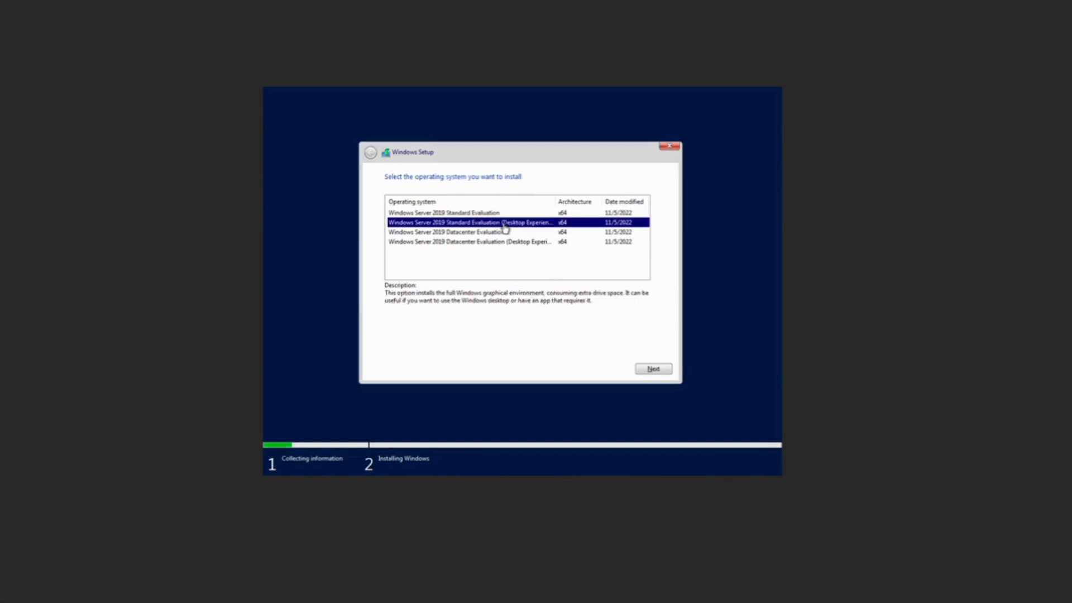
left_click(651, 370)
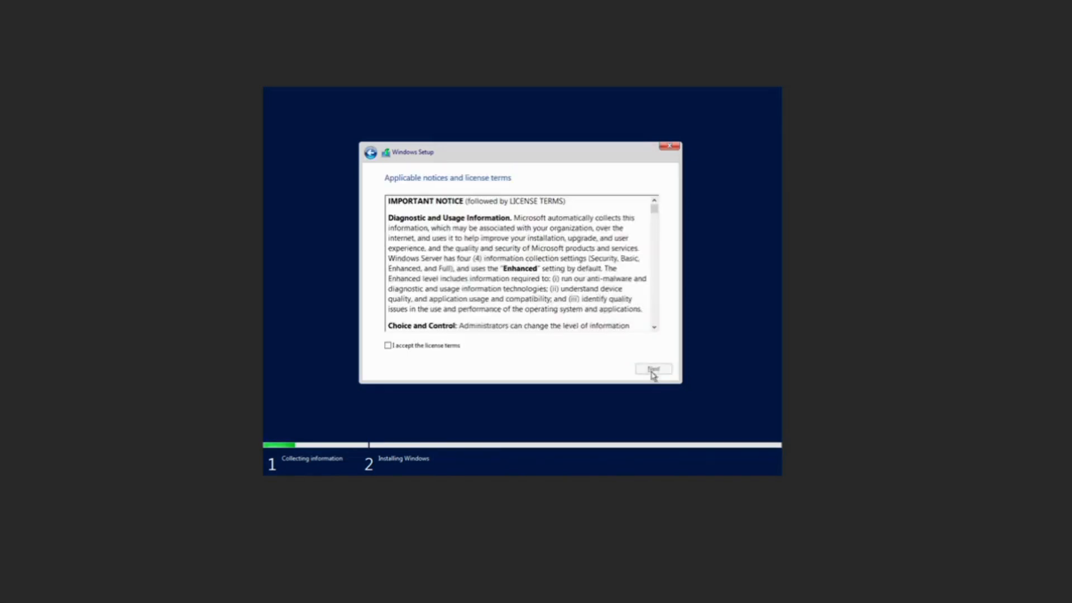
left_click(409, 347)
left_click(654, 370)
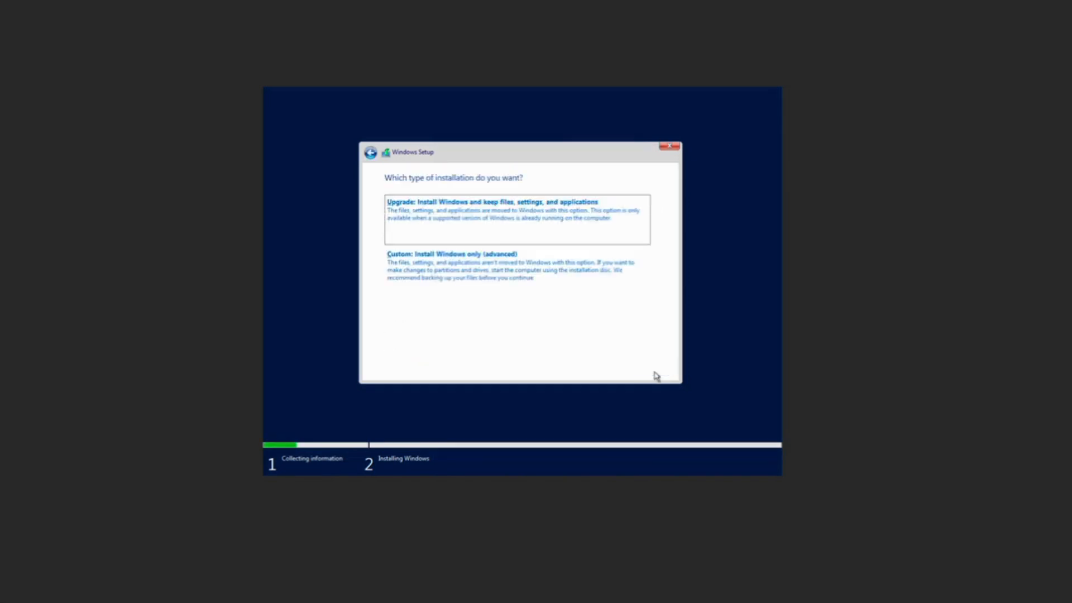
left_click(493, 264)
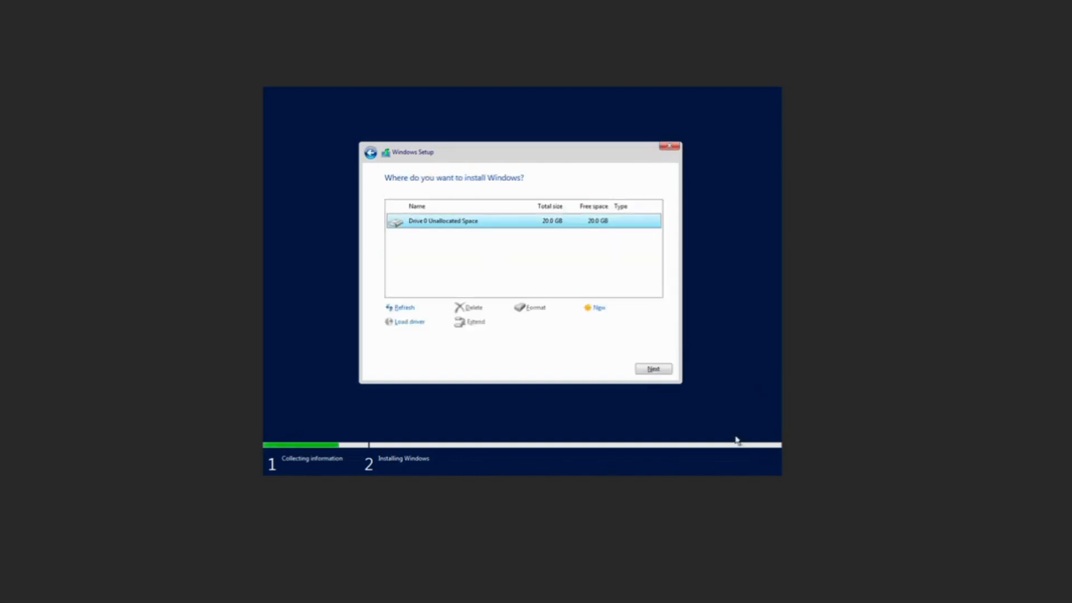
left_click(654, 369)
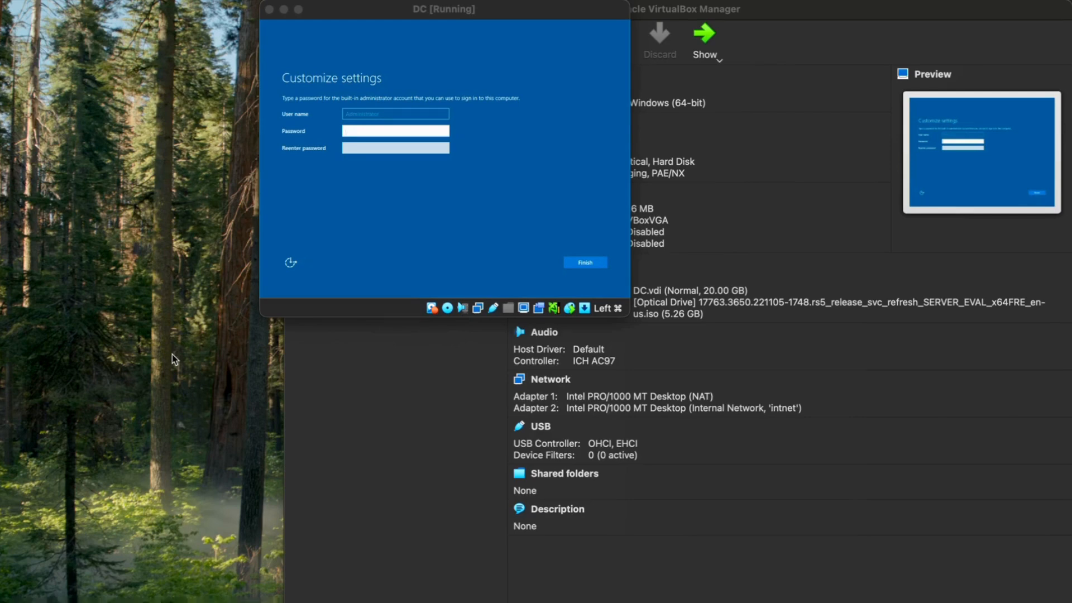
Enter and confirm the built-in Administrator password to finish setup
left_click(364, 133)
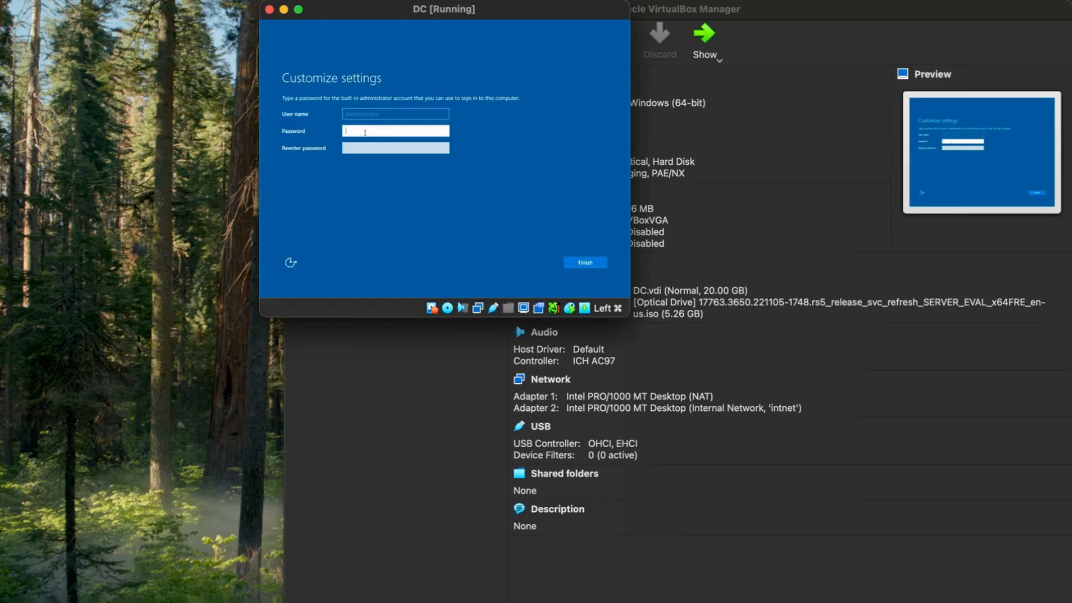
type("•••••••")
left_click(390, 148)
type("••")
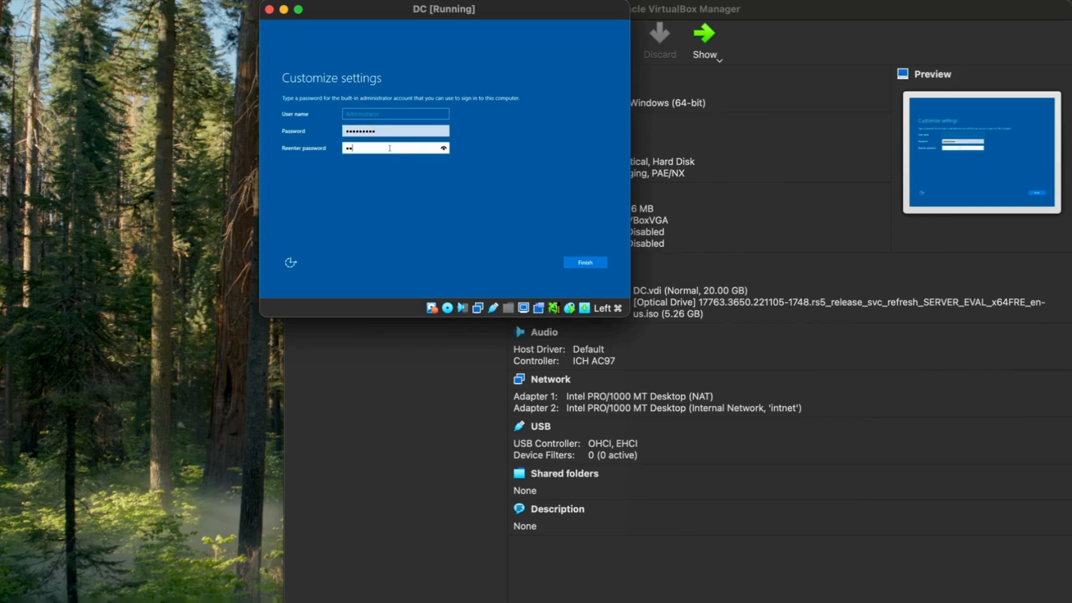
type("••••••")
left_click(580, 266)
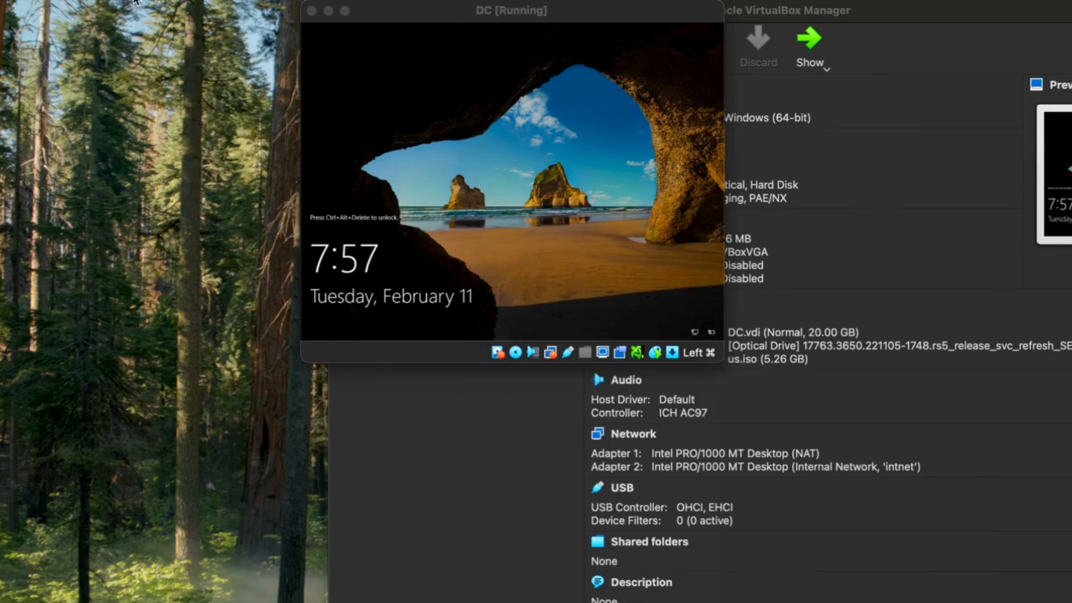
Send Ctrl-Alt-Del from the Input menu and sign in with the Administrator password
left_click(74, 2)
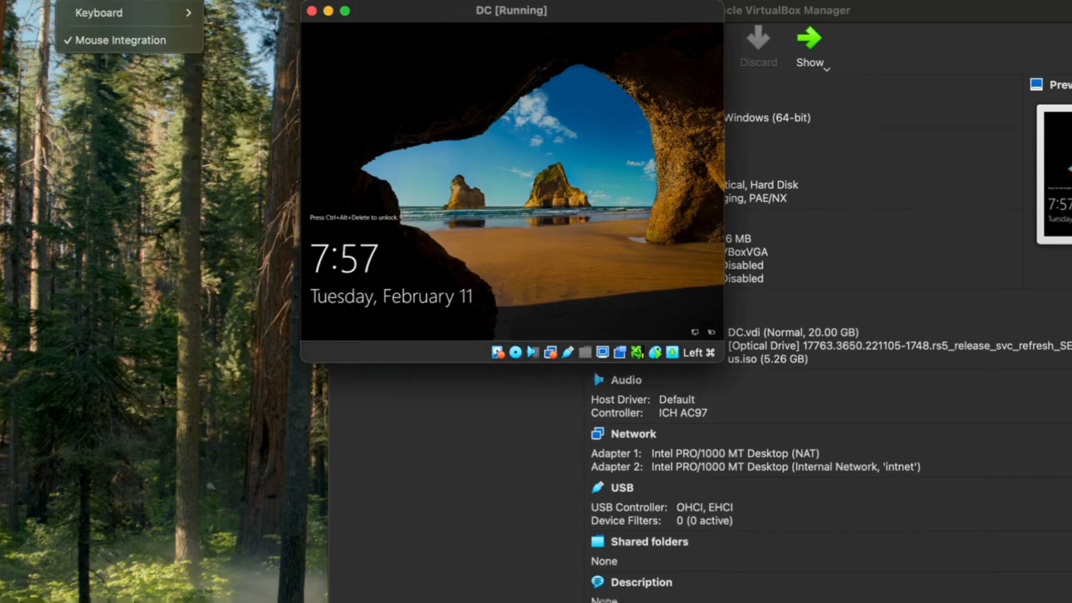
mouse_move(103, 16)
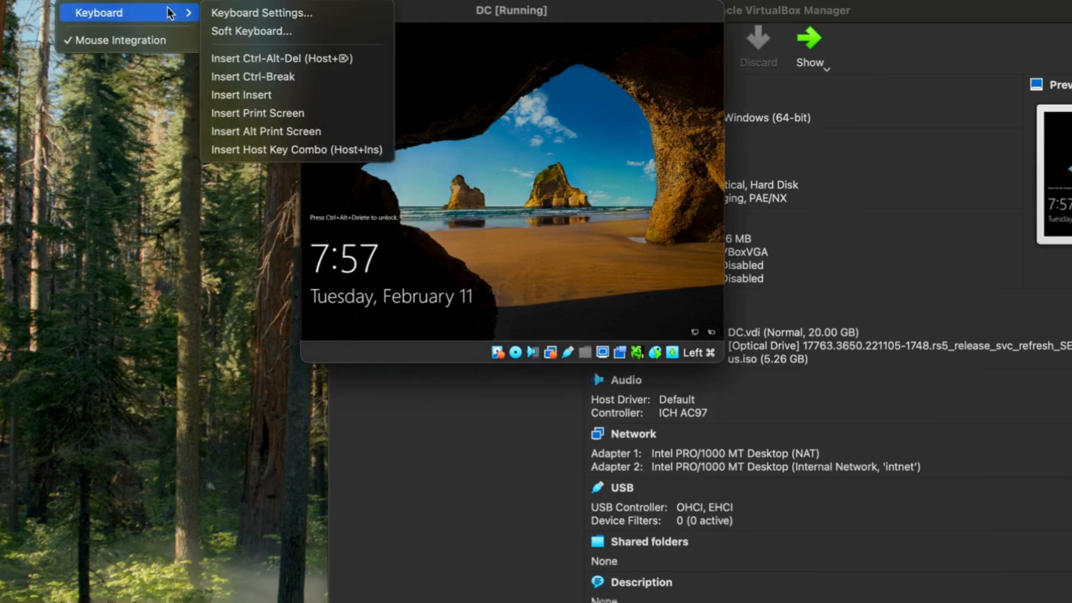
left_click(250, 59)
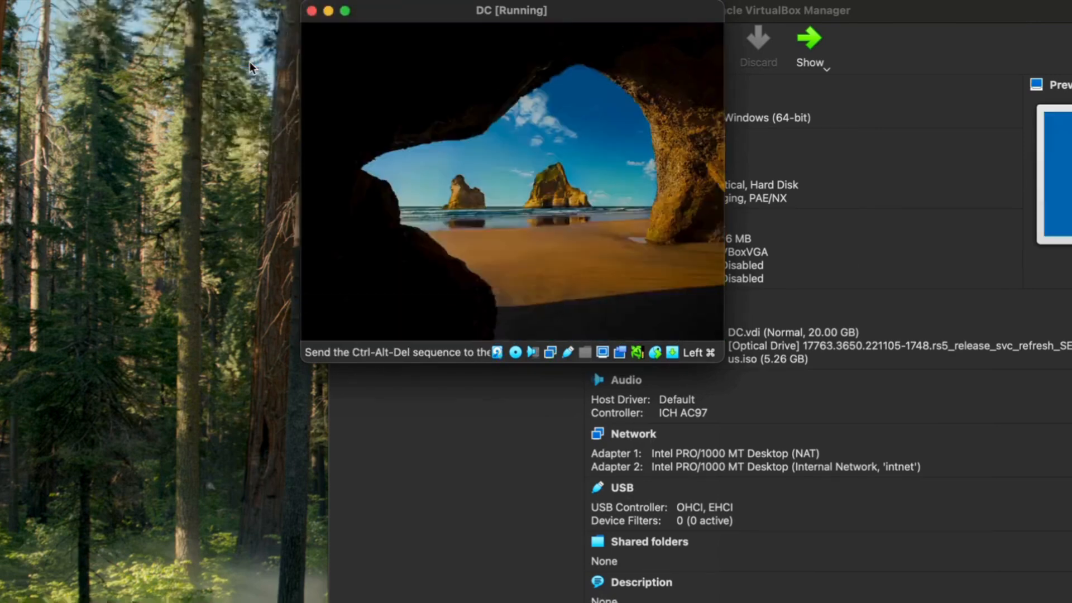
type("***")
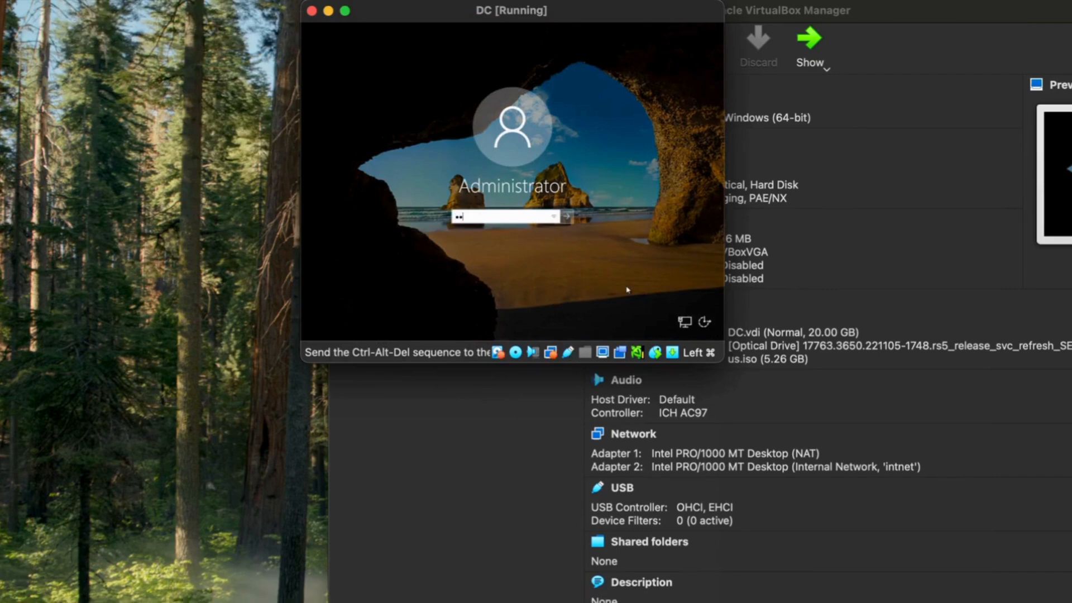
type("••••••")
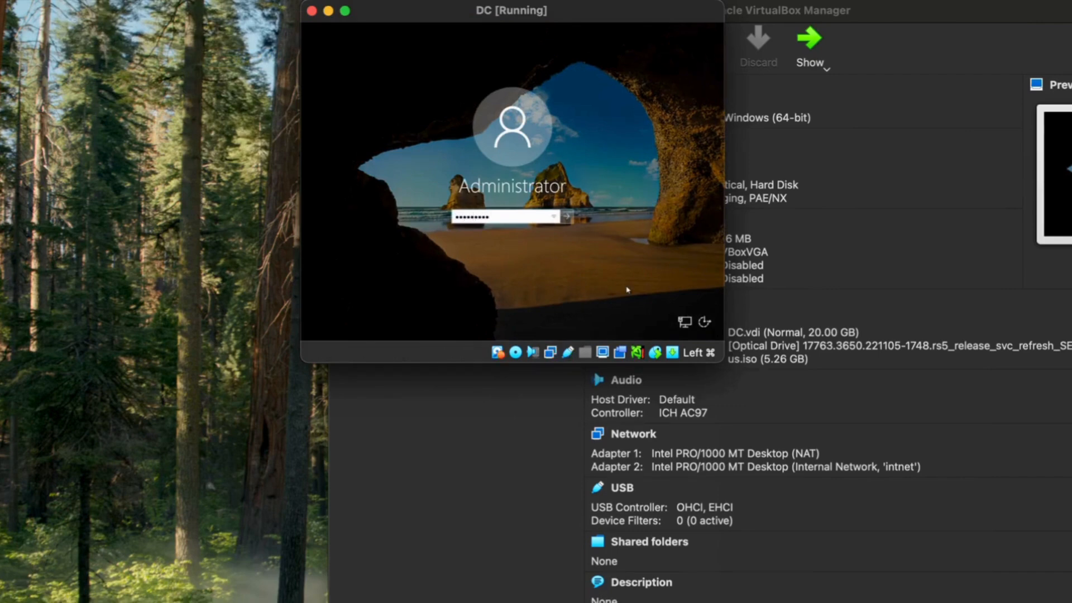
key("Return")
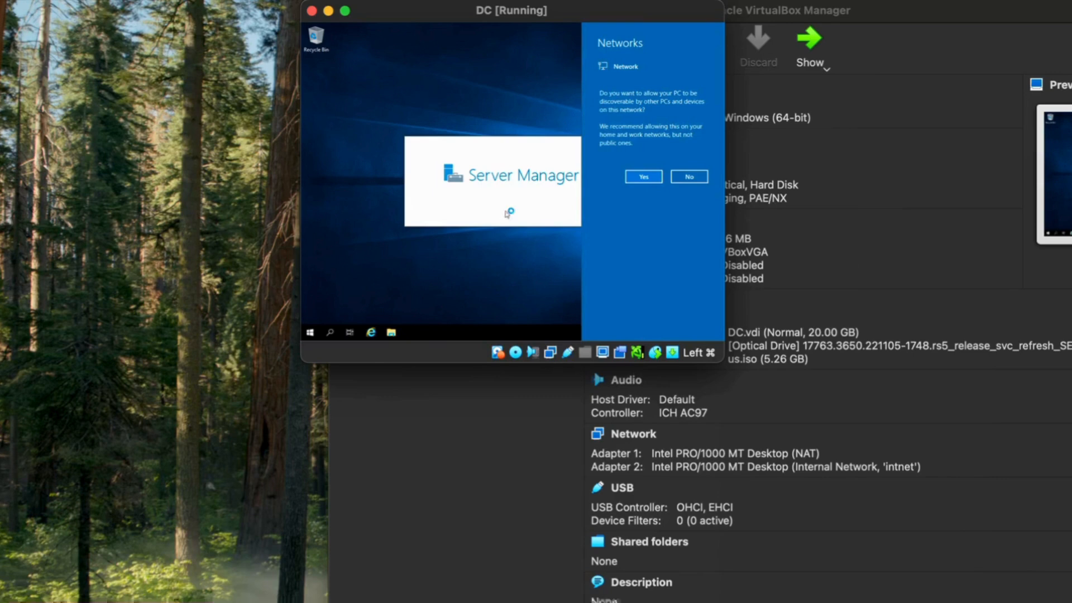
Enlarge the VM window and insert the Guest Additions CD image
left_click_drag(724, 361, 1071, 602)
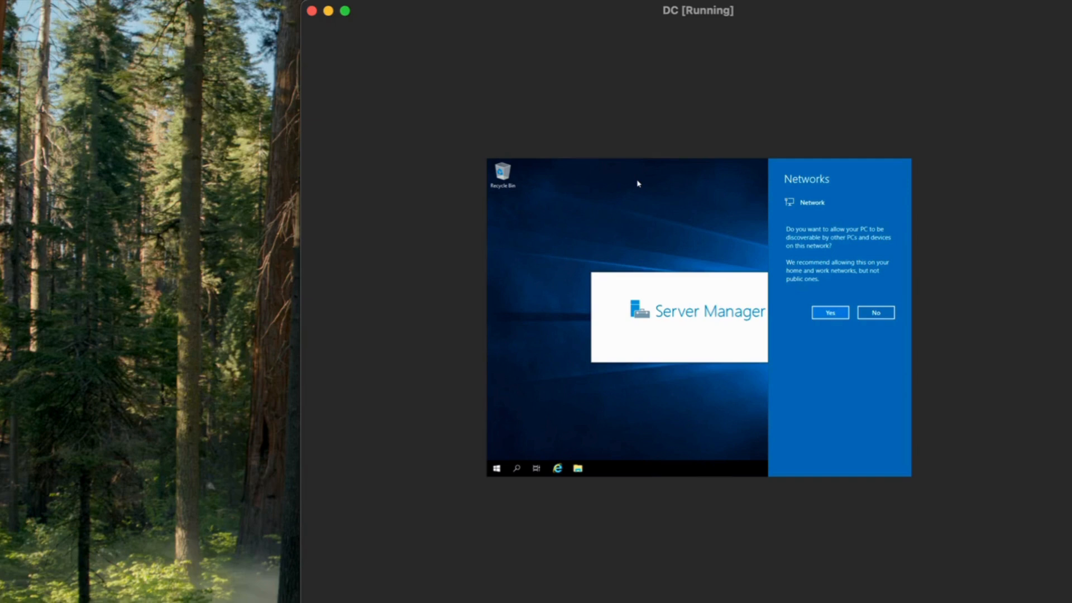
left_click(130, 0)
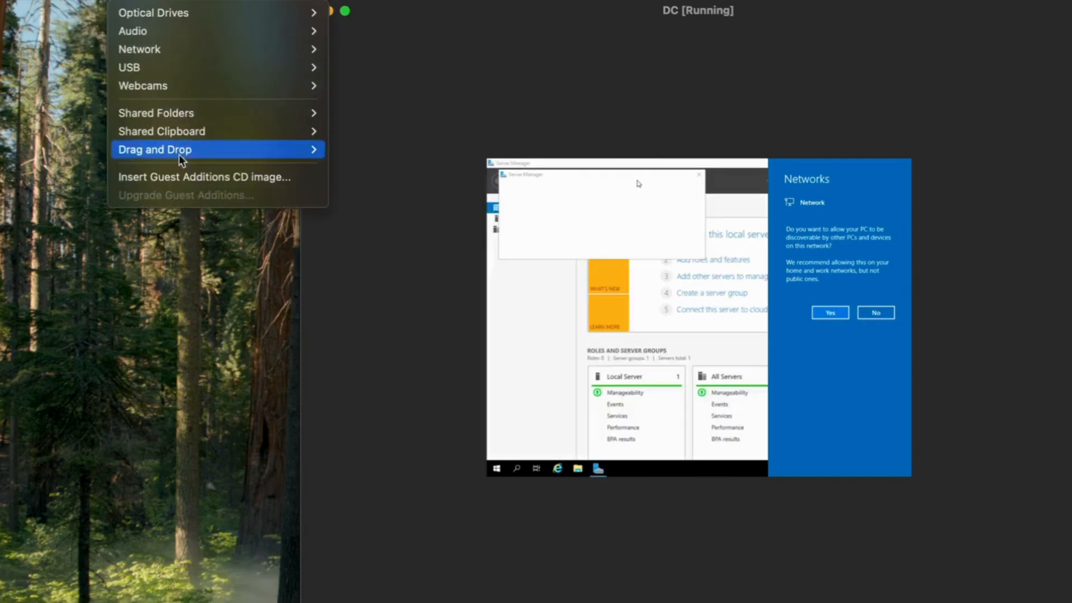
left_click(203, 177)
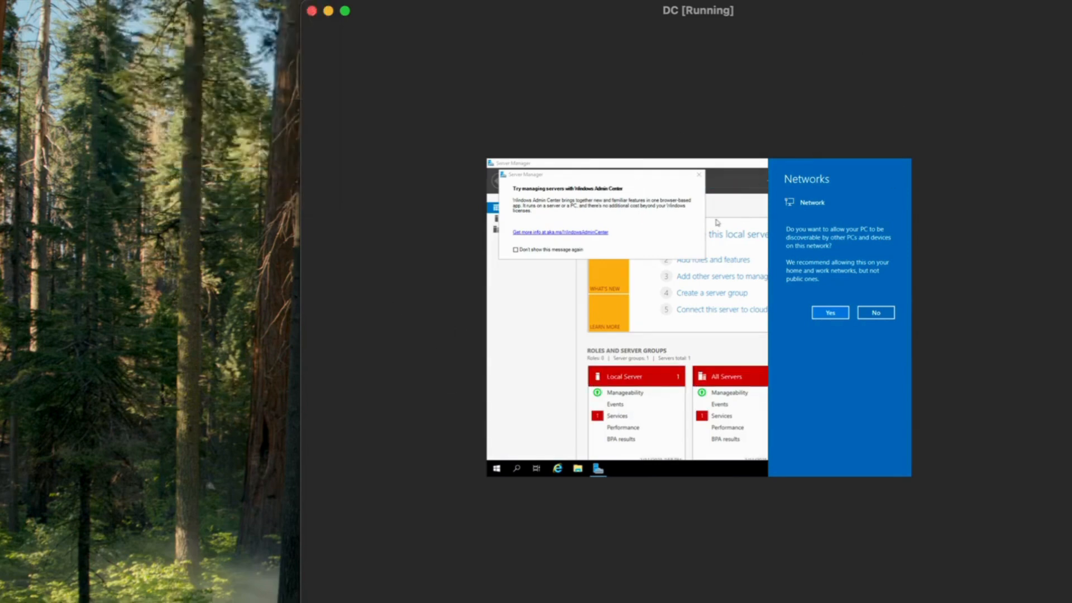
Dismiss the prompts, close Server Manager, and run VBoxWindowsAdditions-amd64 from CD Drive (D:)
left_click(698, 178)
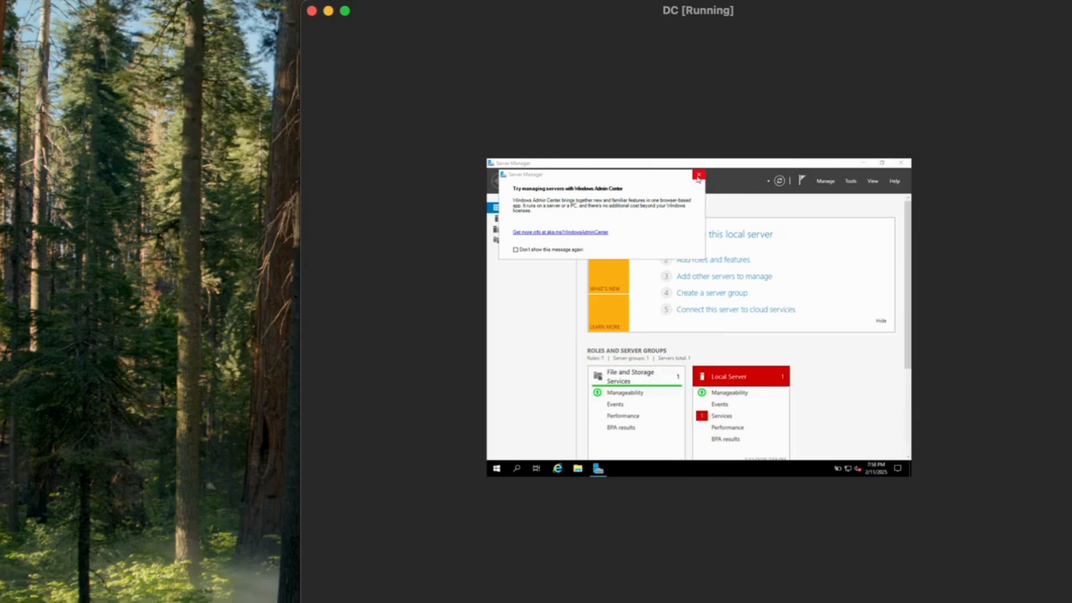
left_click(698, 176)
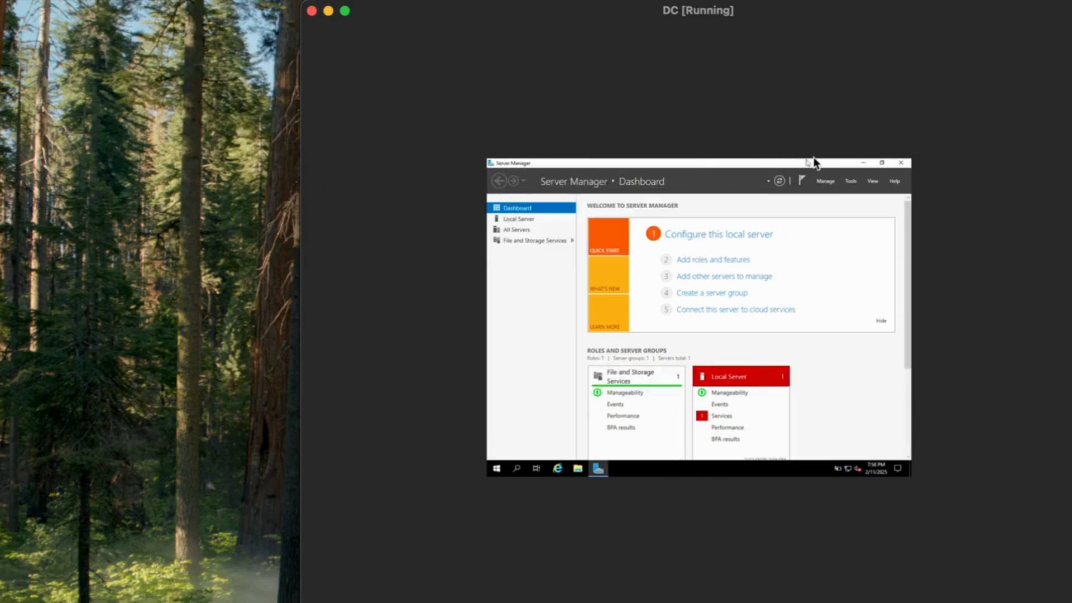
left_click(901, 163)
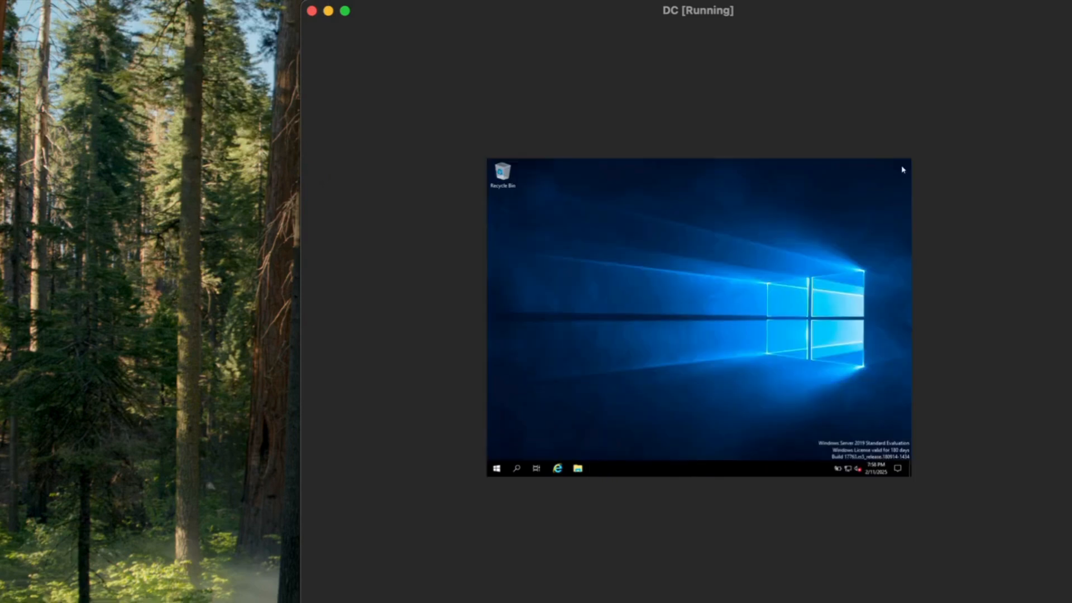
left_click(579, 469)
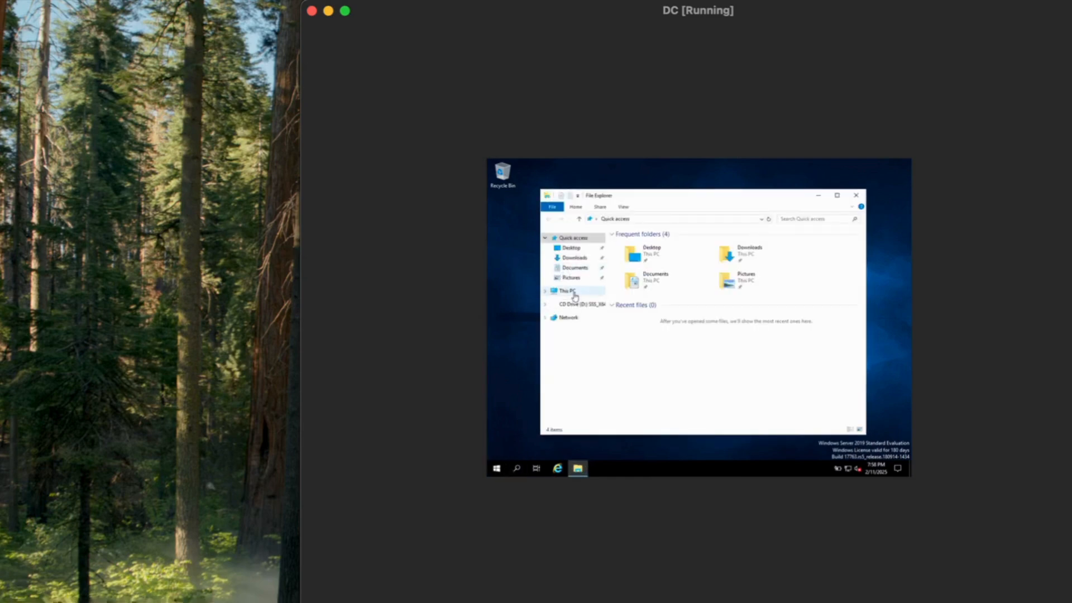
left_click(575, 295)
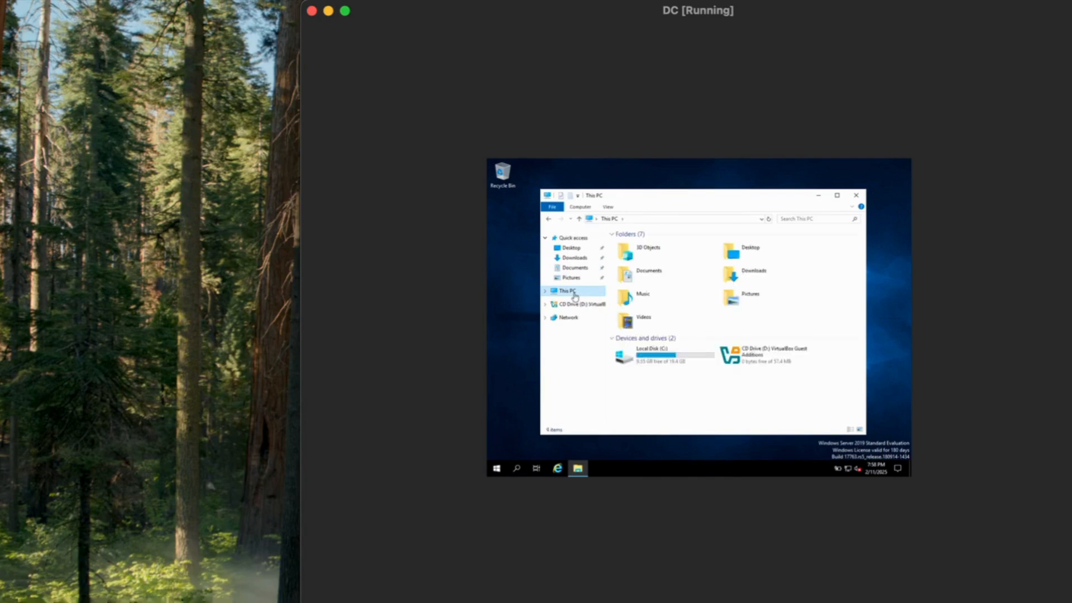
left_click(754, 359)
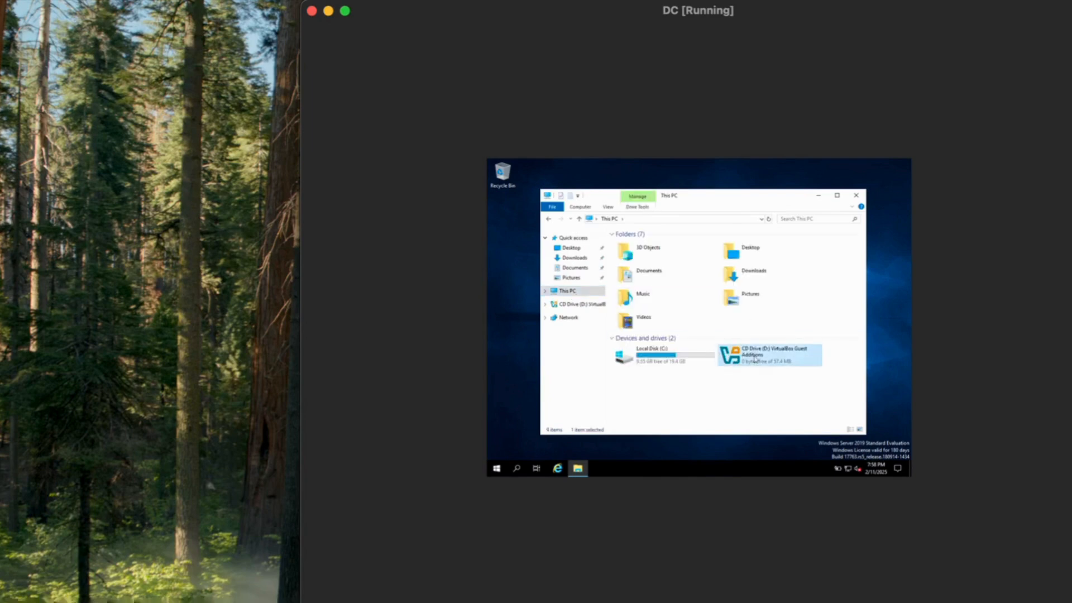
double_click(755, 359)
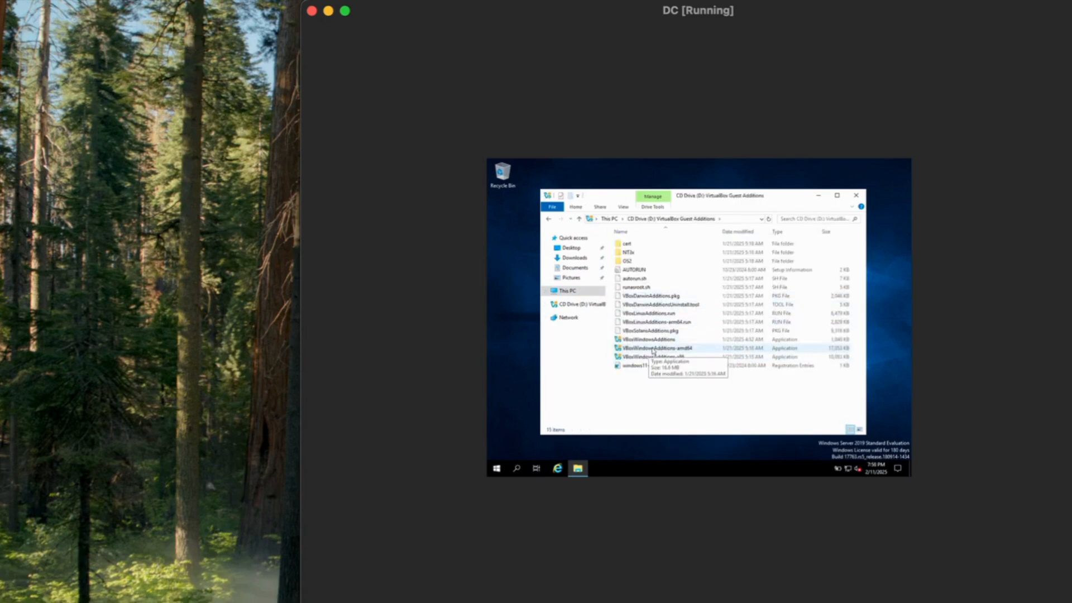
left_click(653, 349)
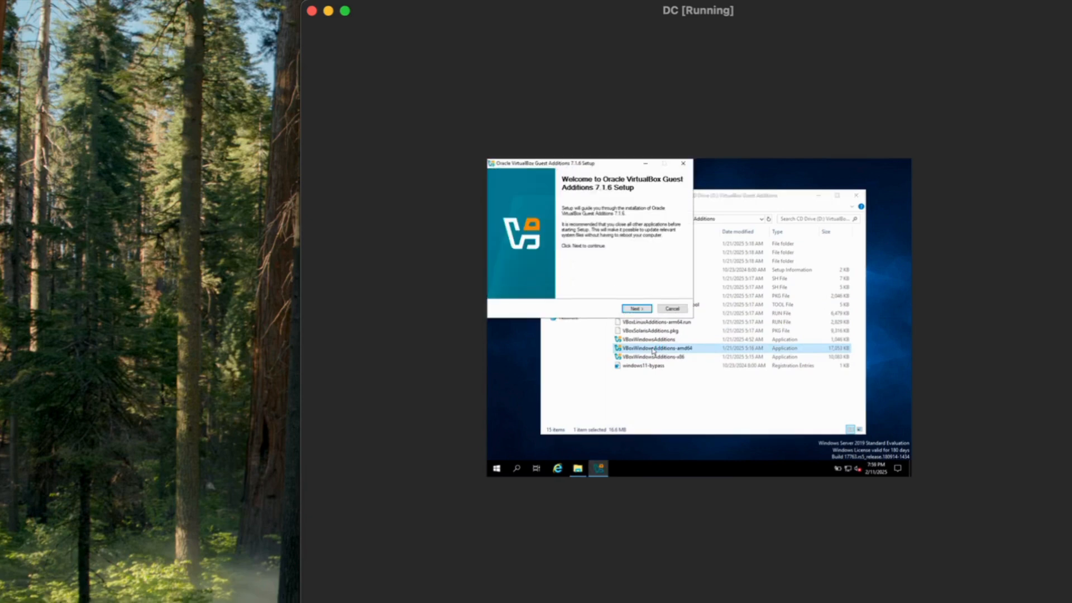
Run the Guest Additions wizard with default folder and components, selecting 'I want to manually reboot later'
left_click(635, 309)
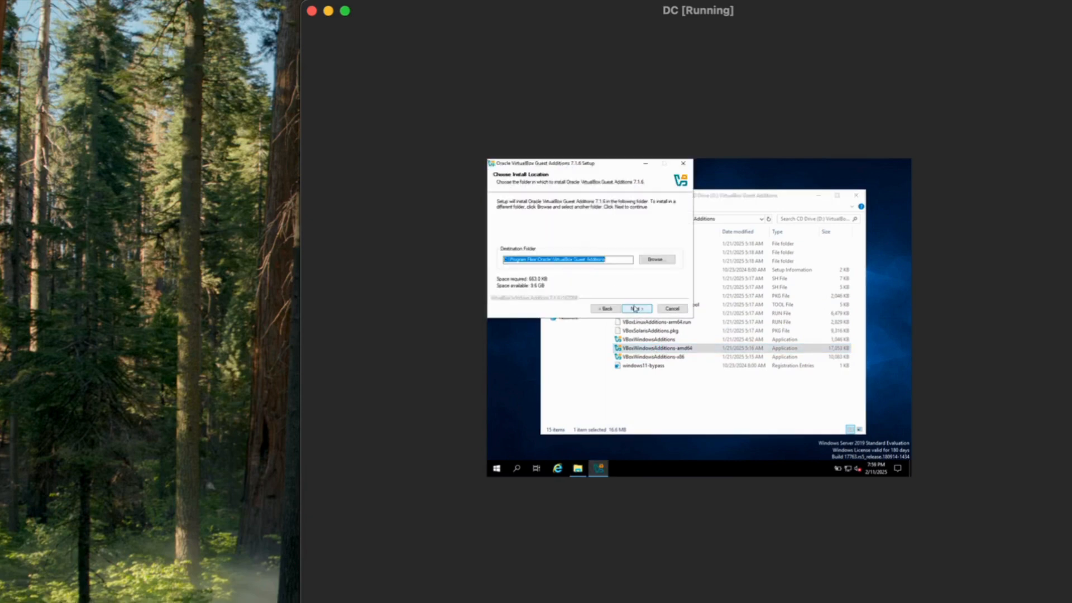
left_click(635, 309)
left_click(635, 309)
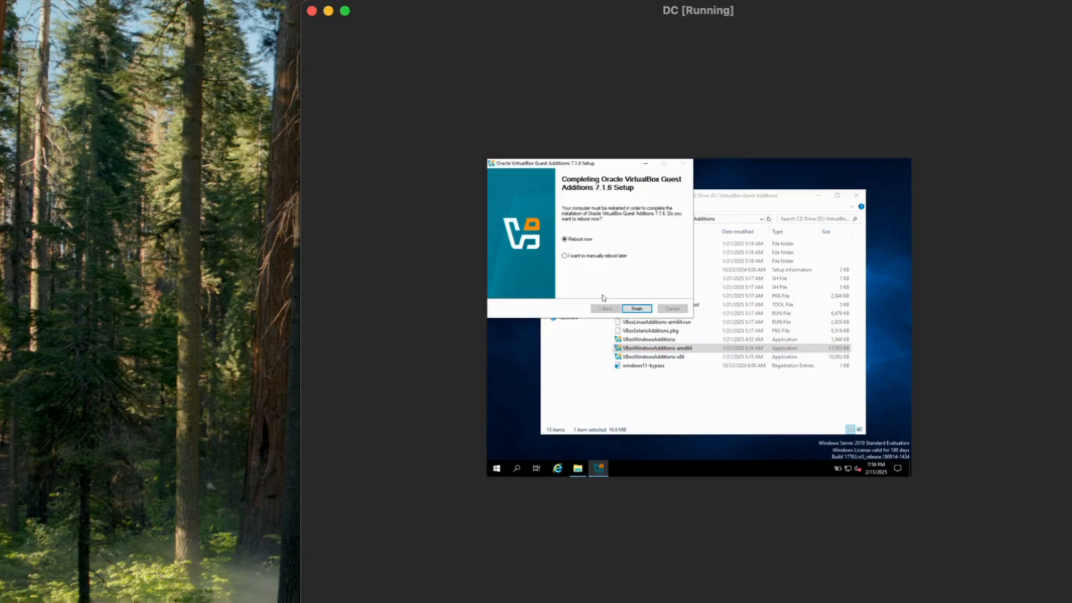
left_click(601, 258)
Finish the Guest Additions setup and restart the server
left_click(637, 309)
left_click(496, 468)
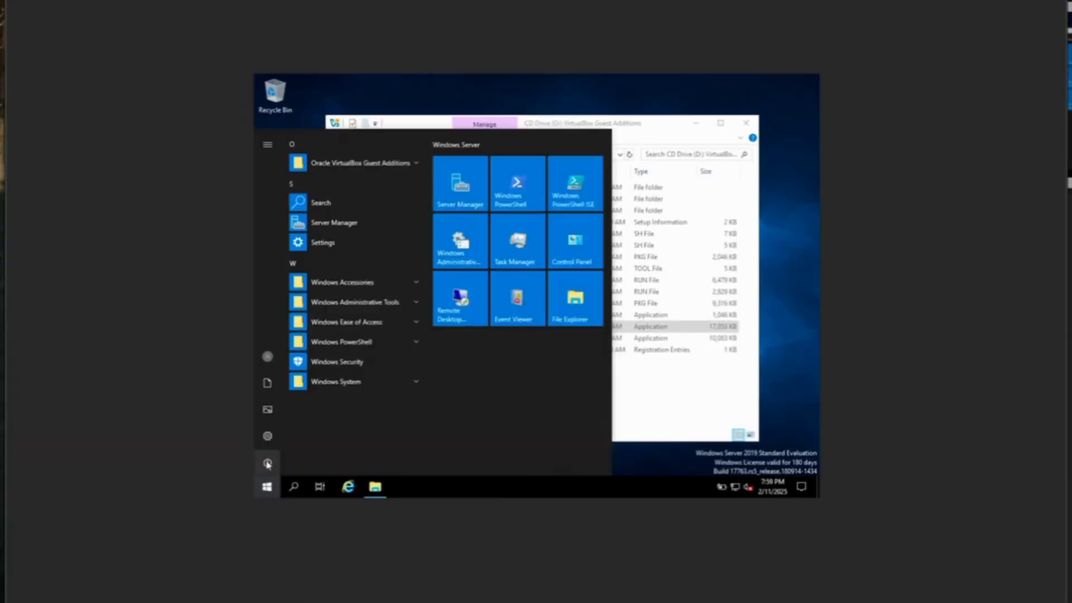
left_click(497, 449)
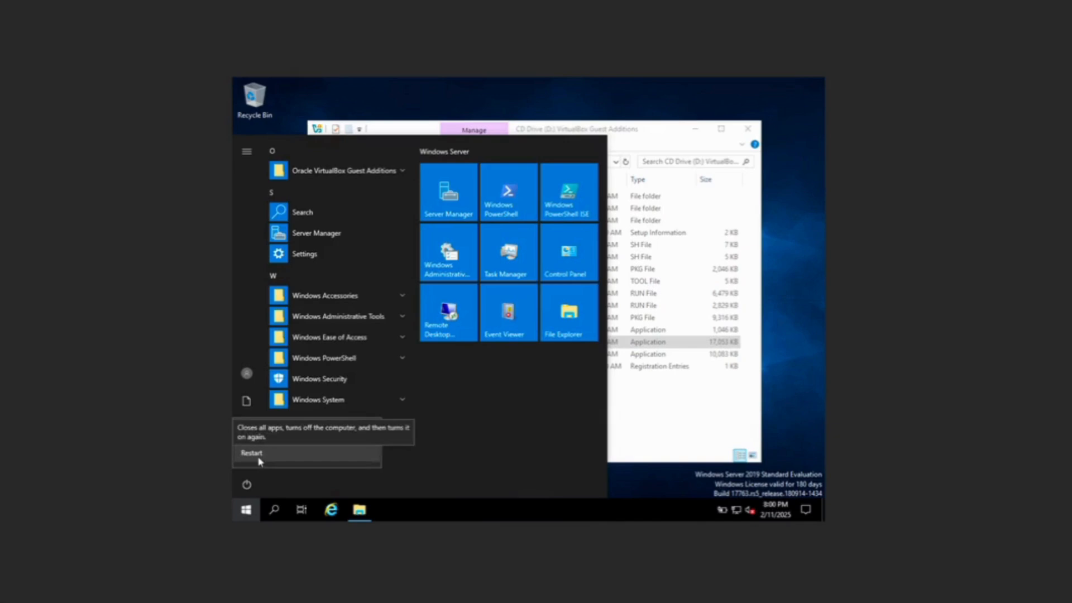
left_click(259, 458)
left_click(423, 453)
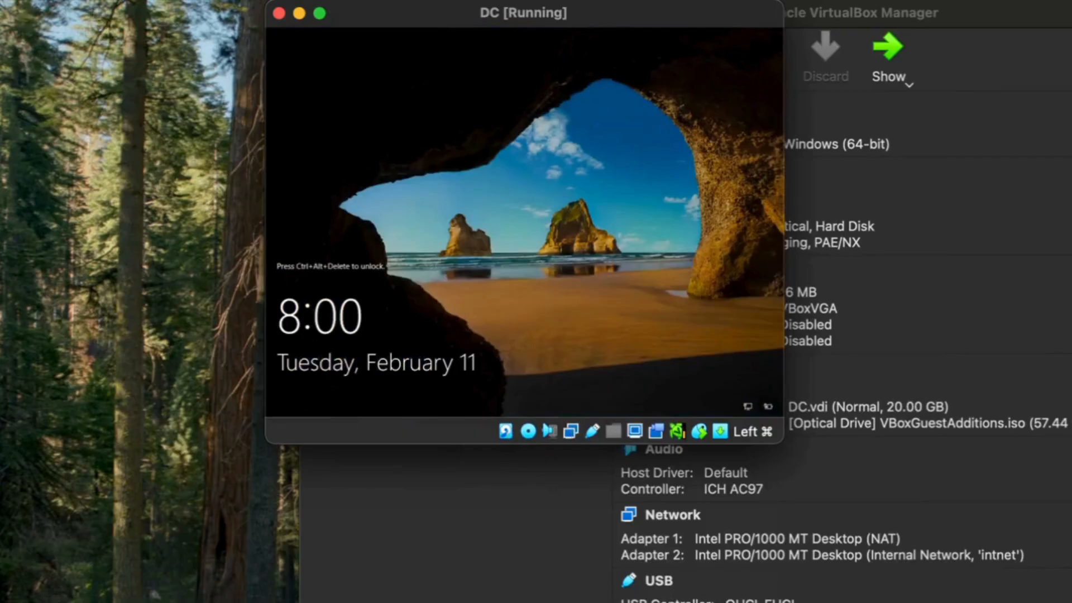
Sign back in as Administrator via Ctrl-Alt-Del and enlarge the VM window
left_click(33, 1)
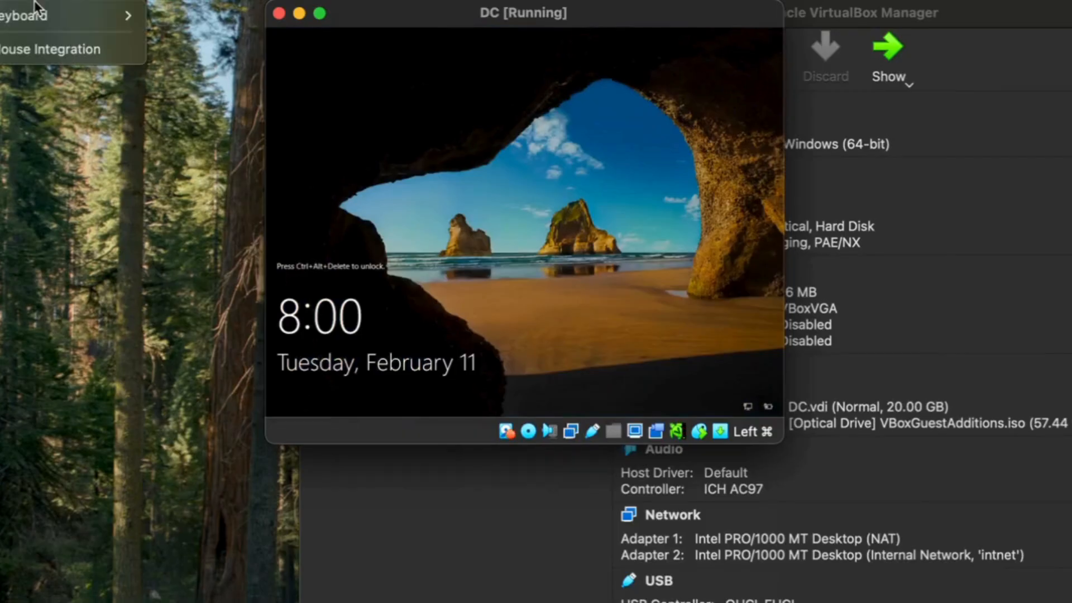
mouse_move(91, 27)
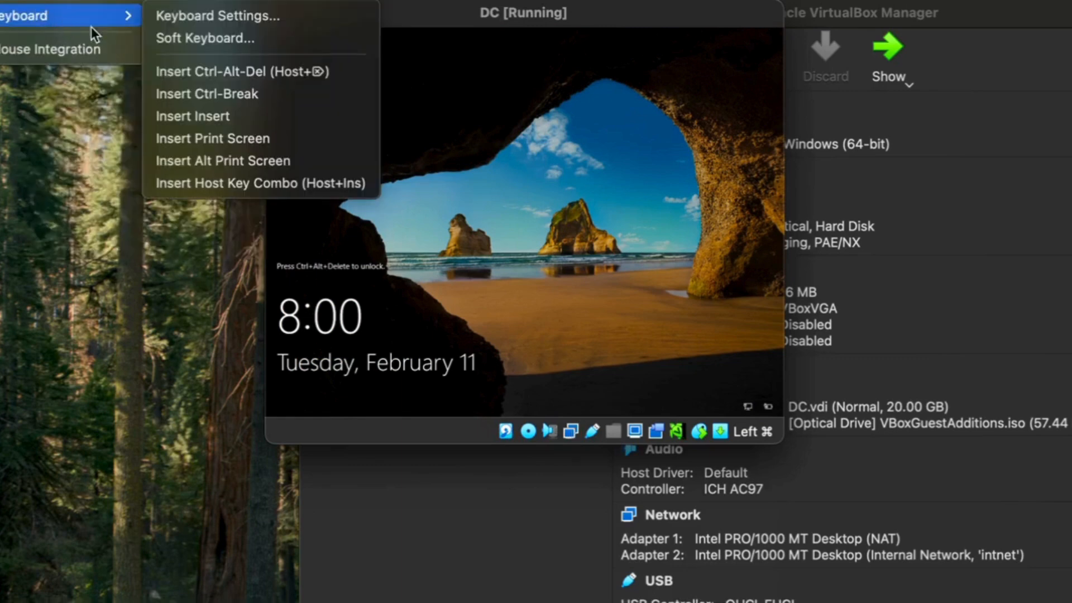
left_click(205, 70)
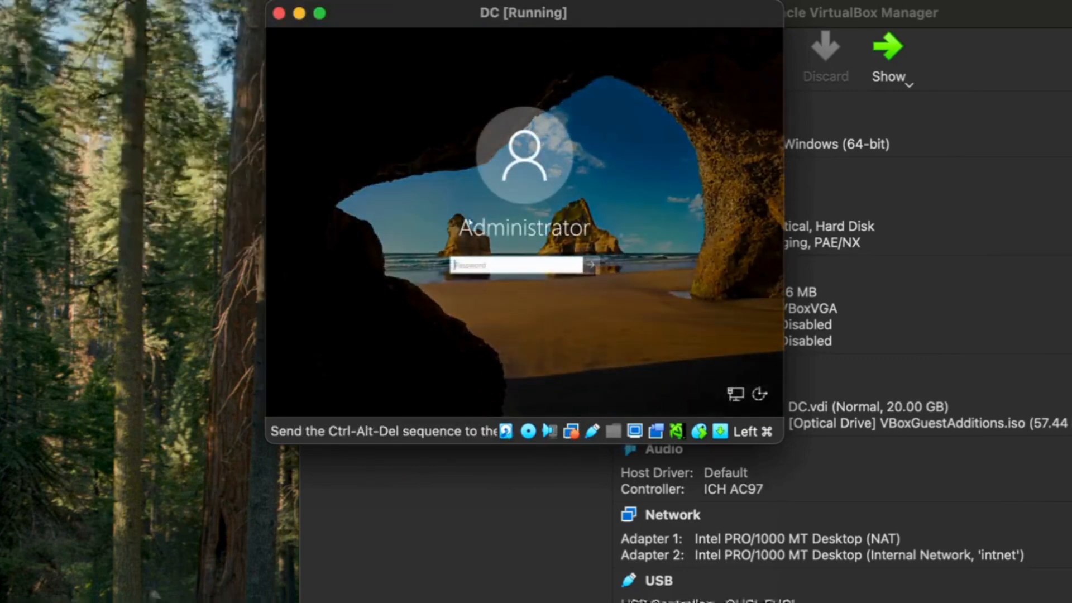
type("••••••••••••")
key("Return")
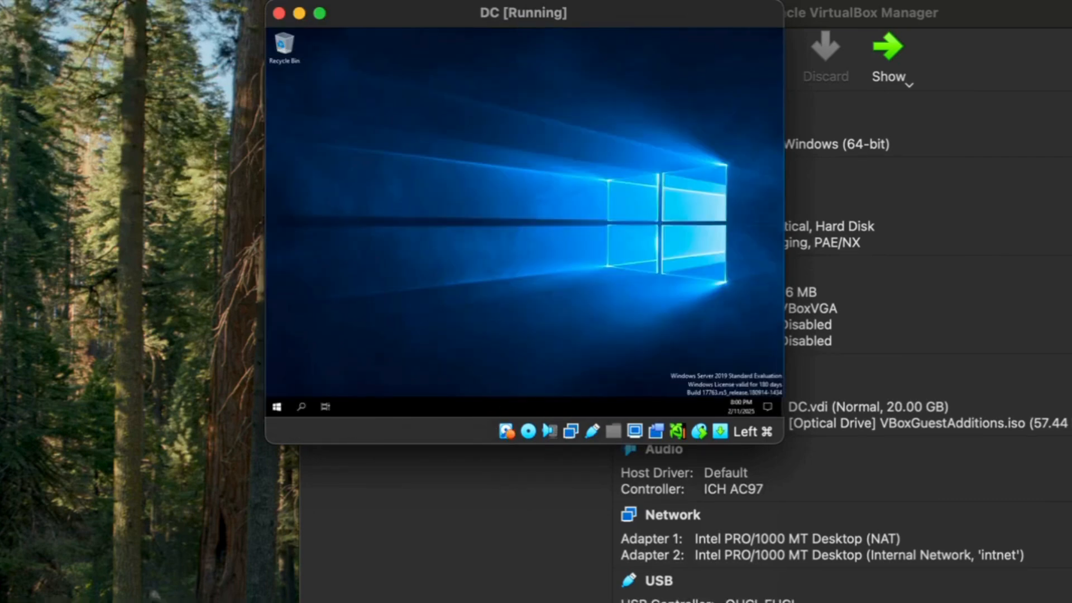
left_click_drag(787, 447, 935, 521)
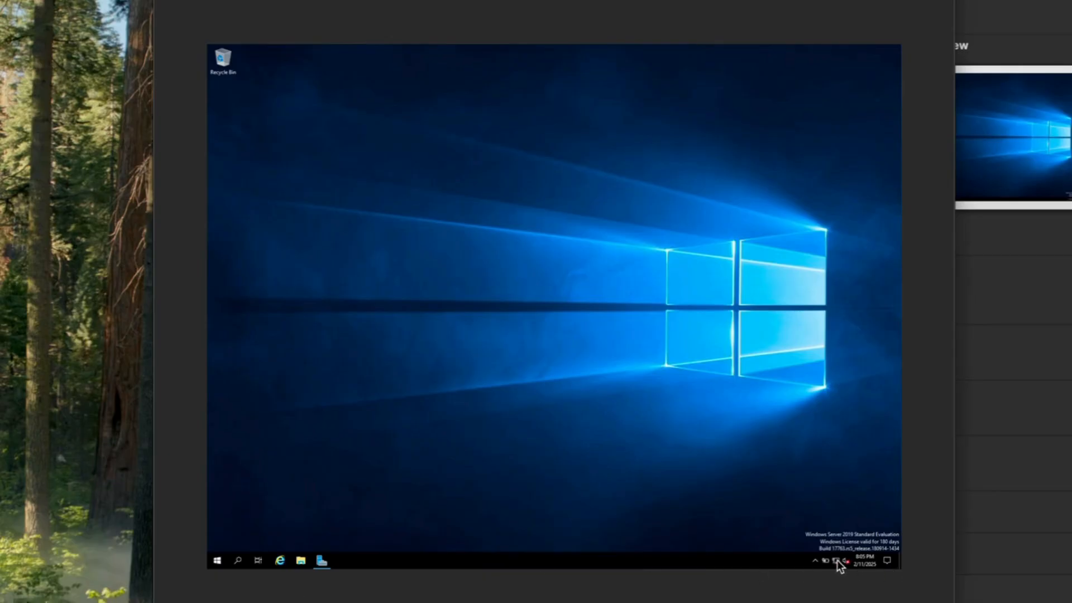
Open the network adapters list and inspect the Ethernet connection's status details
left_click(836, 560)
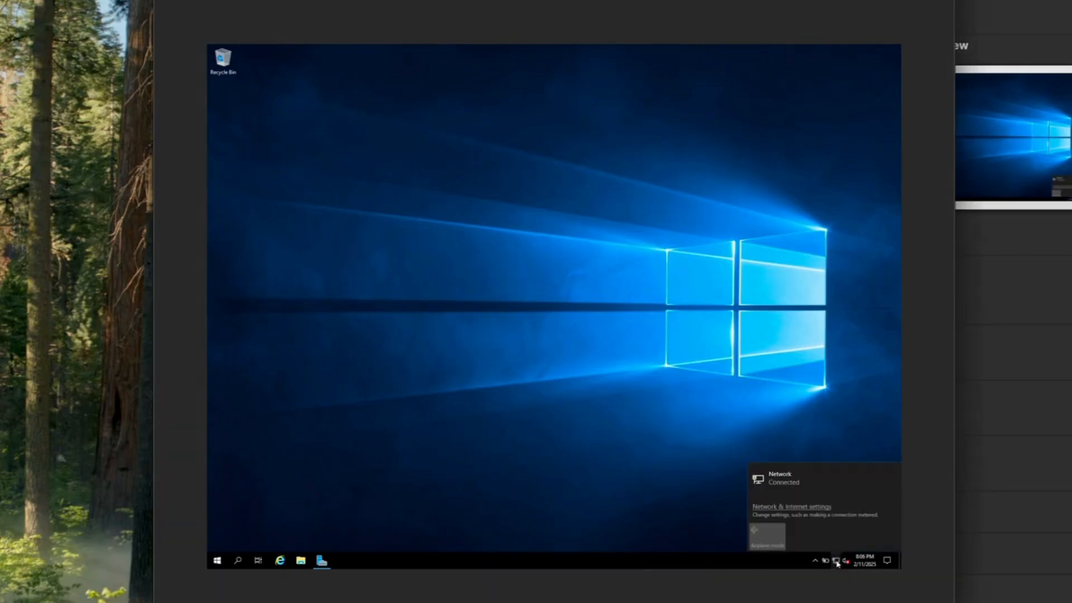
left_click(819, 488)
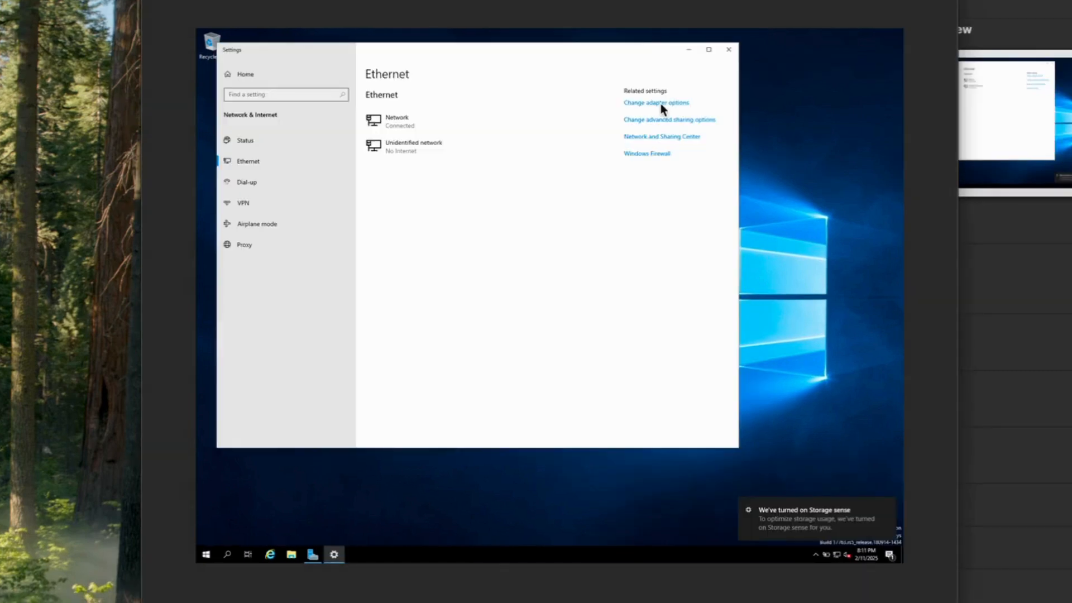
left_click(660, 102)
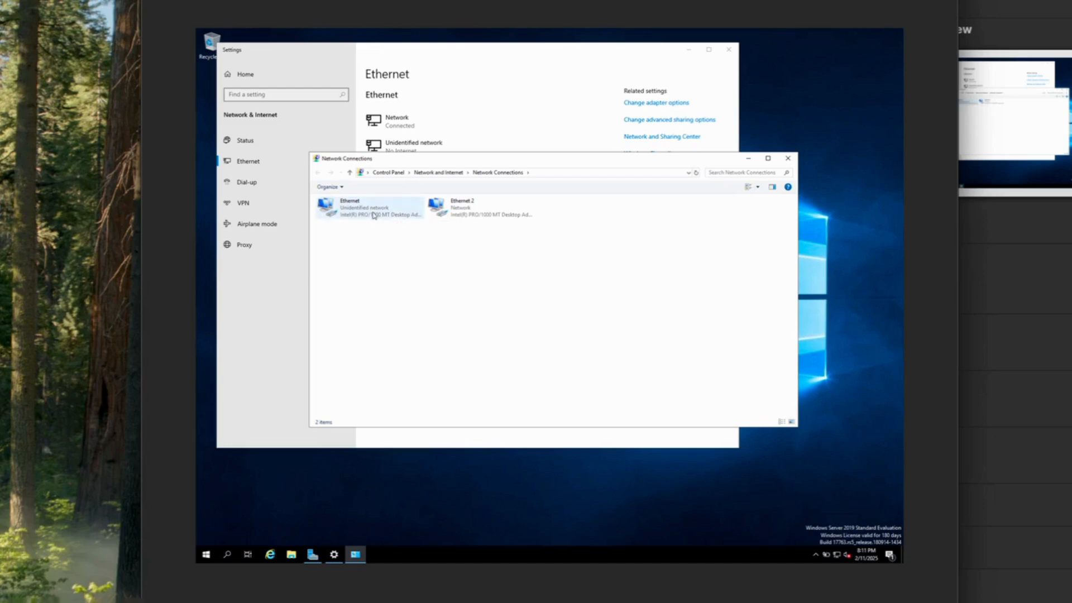
right_click(373, 215)
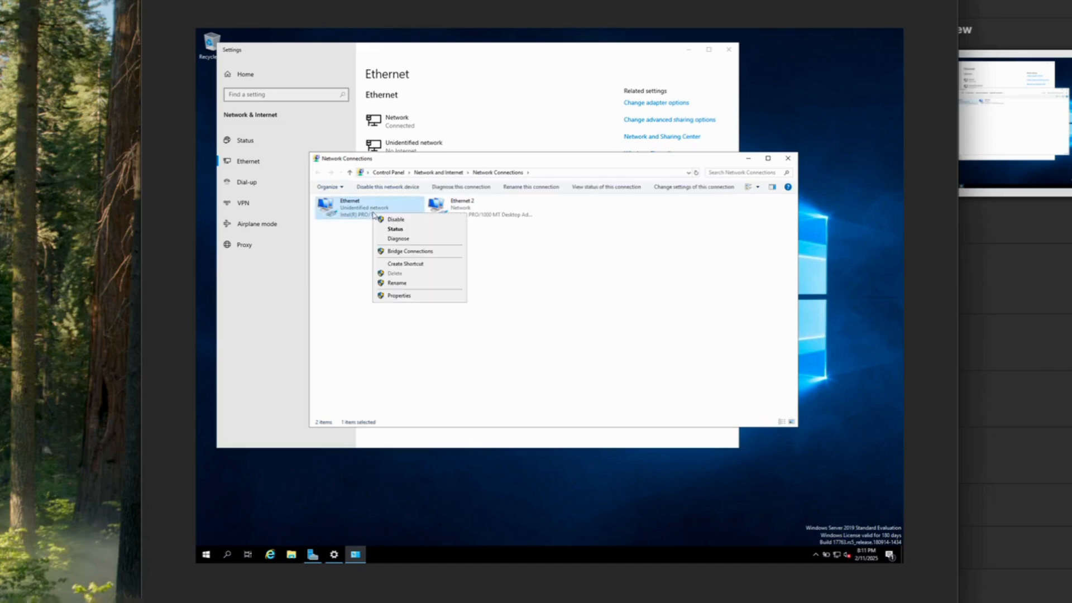
left_click(400, 231)
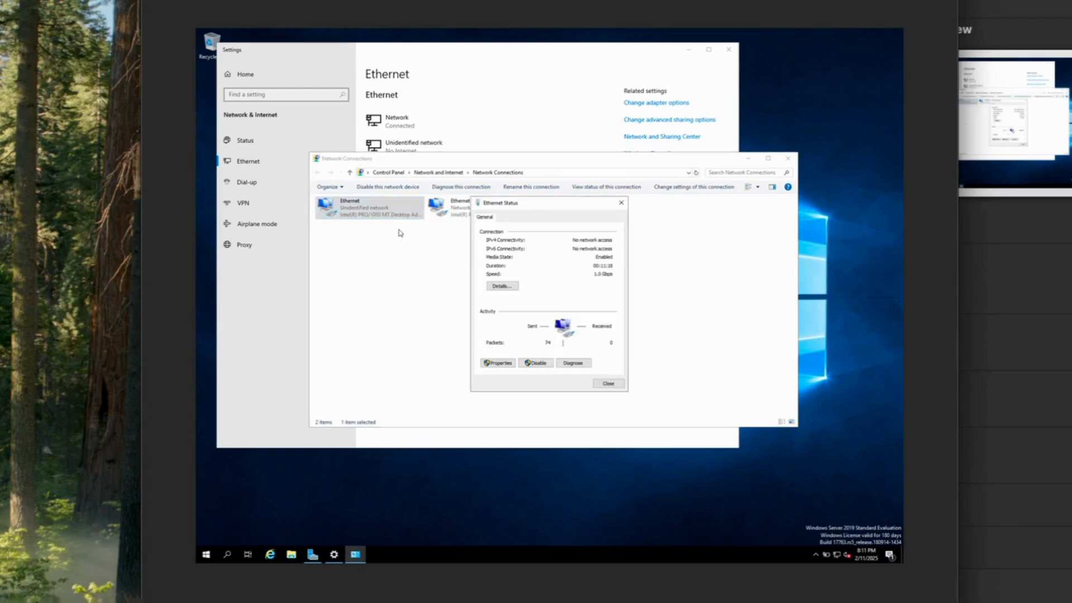
left_click(508, 287)
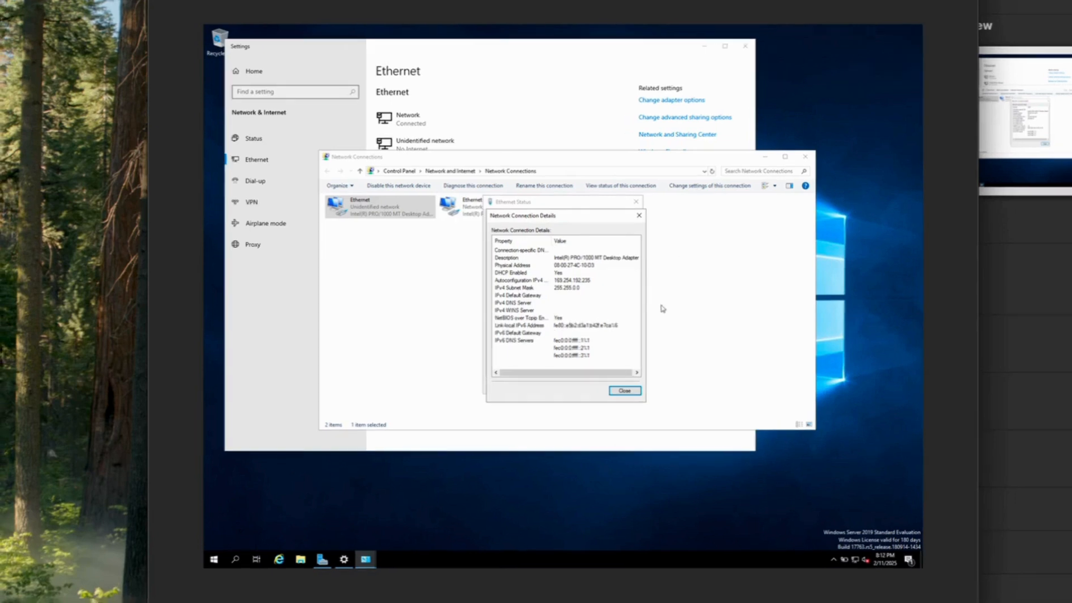
left_click(625, 391)
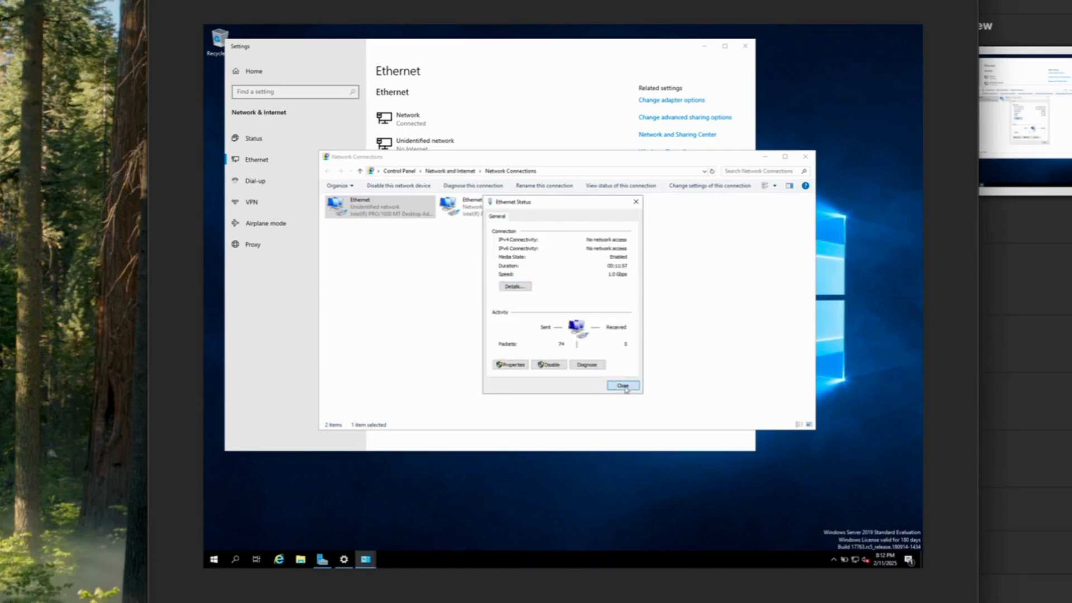
left_click(623, 386)
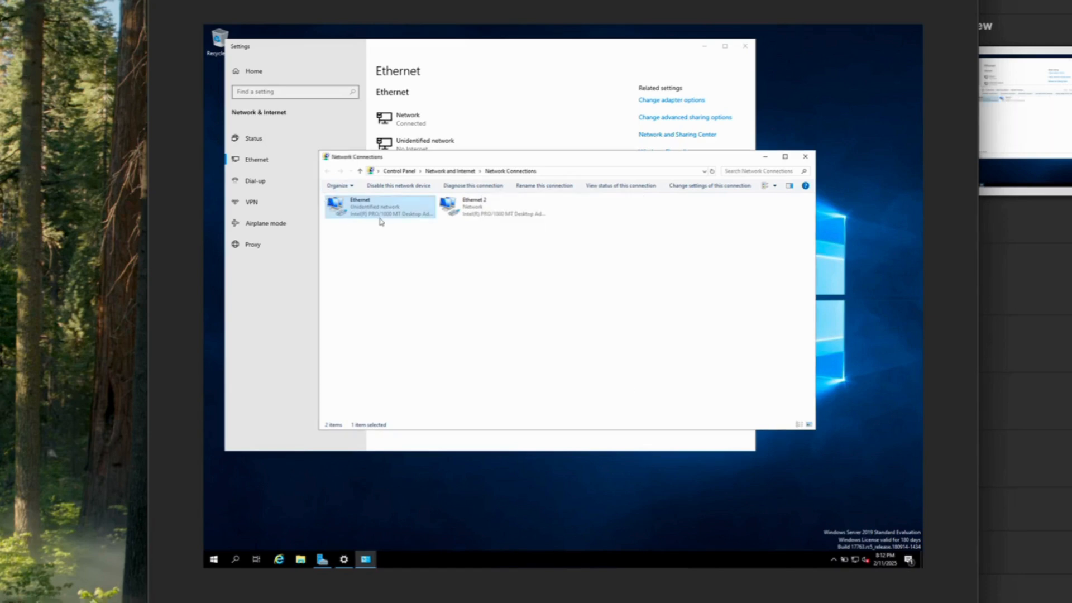
Rename the Ethernet adapter to X_INTERNAL_X
right_click(370, 202)
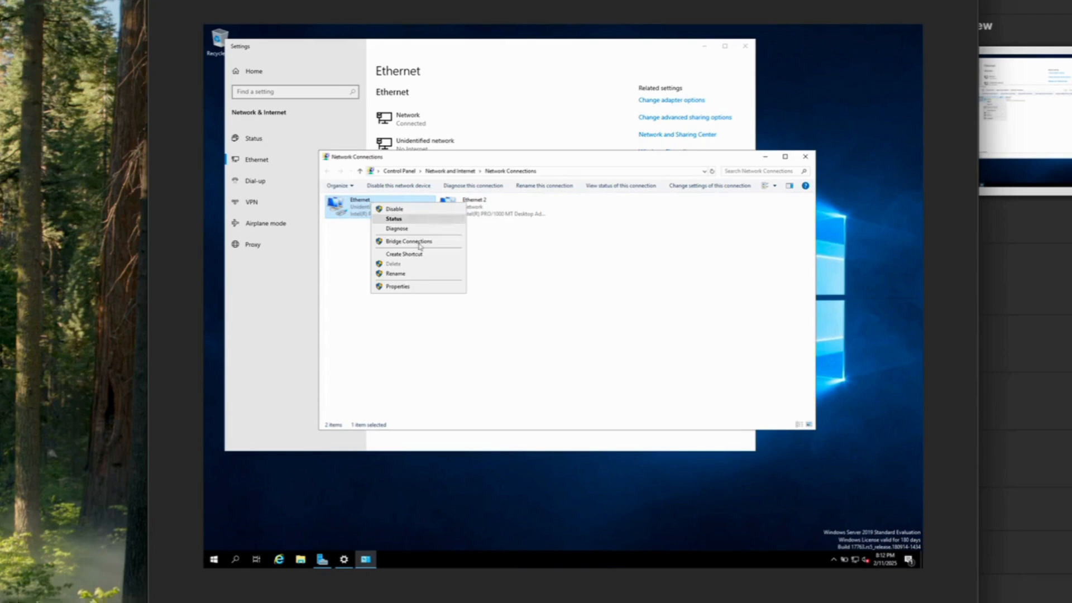
left_click(396, 273)
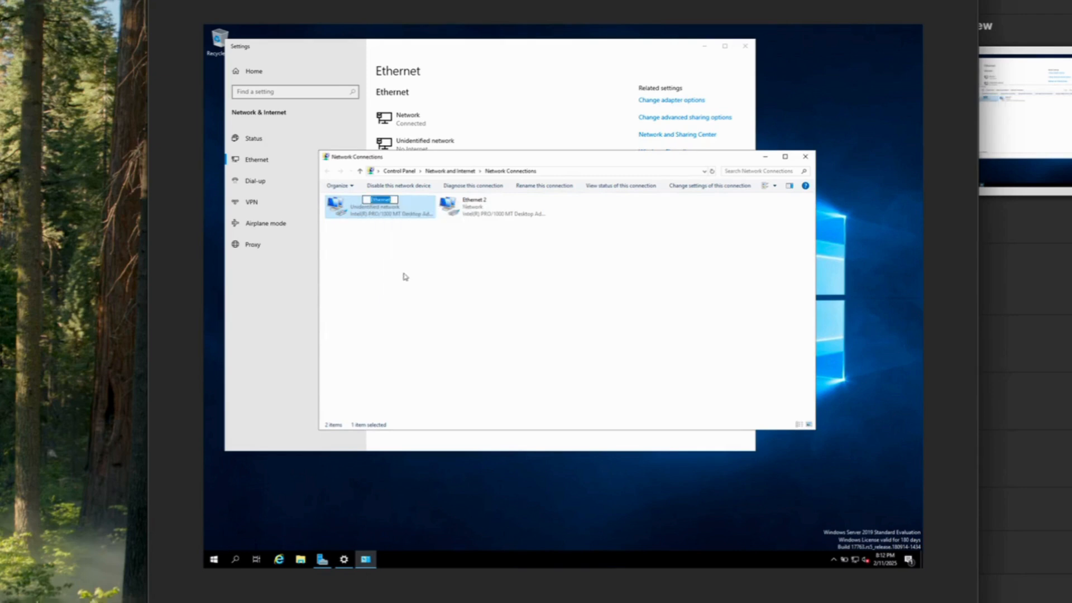
type("X")
type("_In")
type("NTERNAL")
type("_x")
left_click(488, 266)
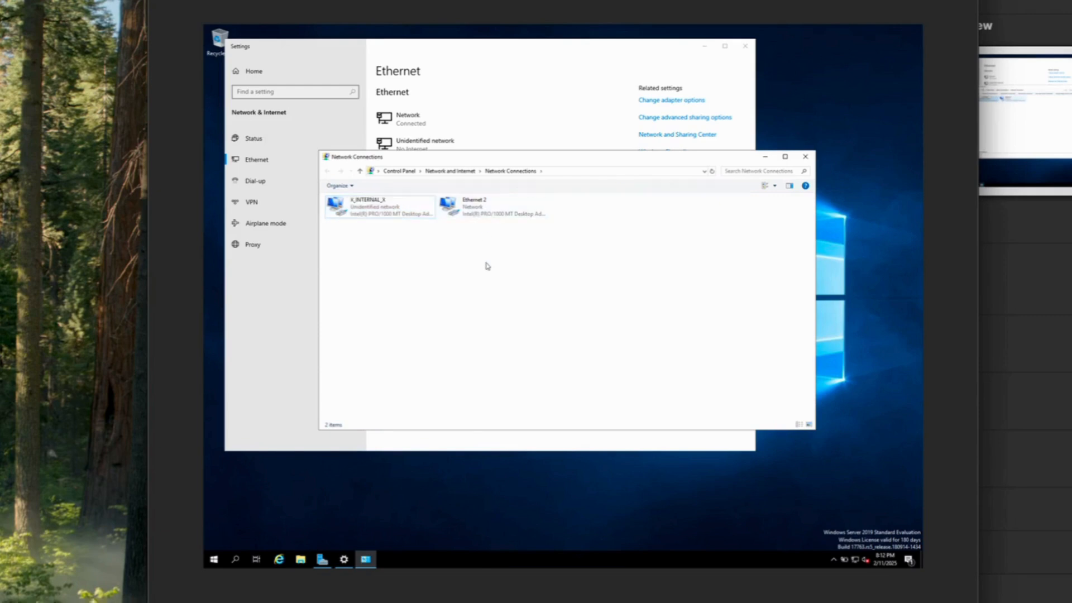
Inspect the Ethernet 2 connection's status details
right_click(481, 213)
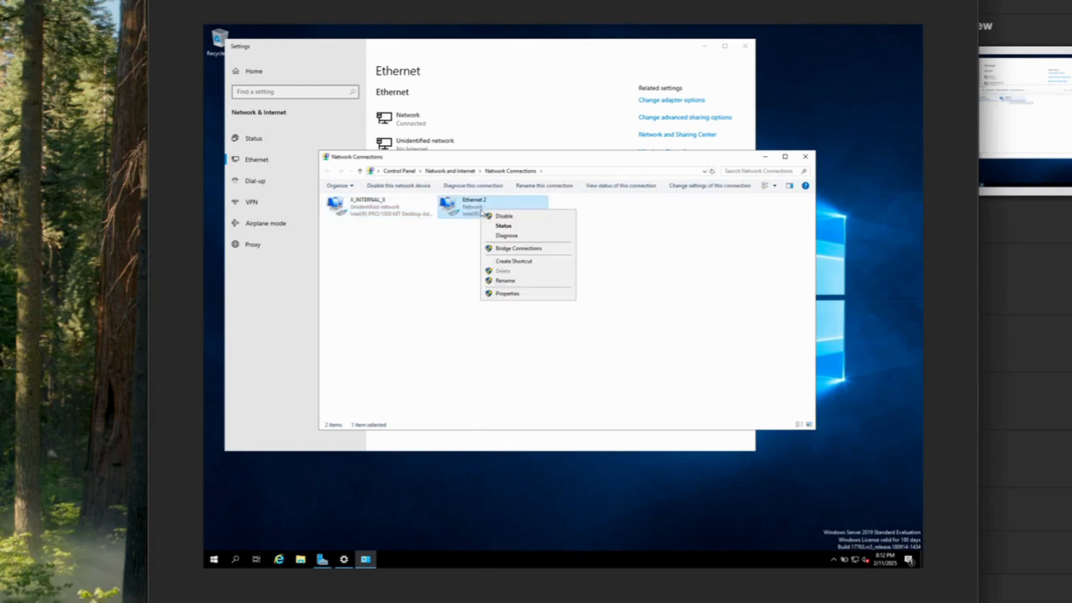
left_click(522, 228)
left_click(515, 286)
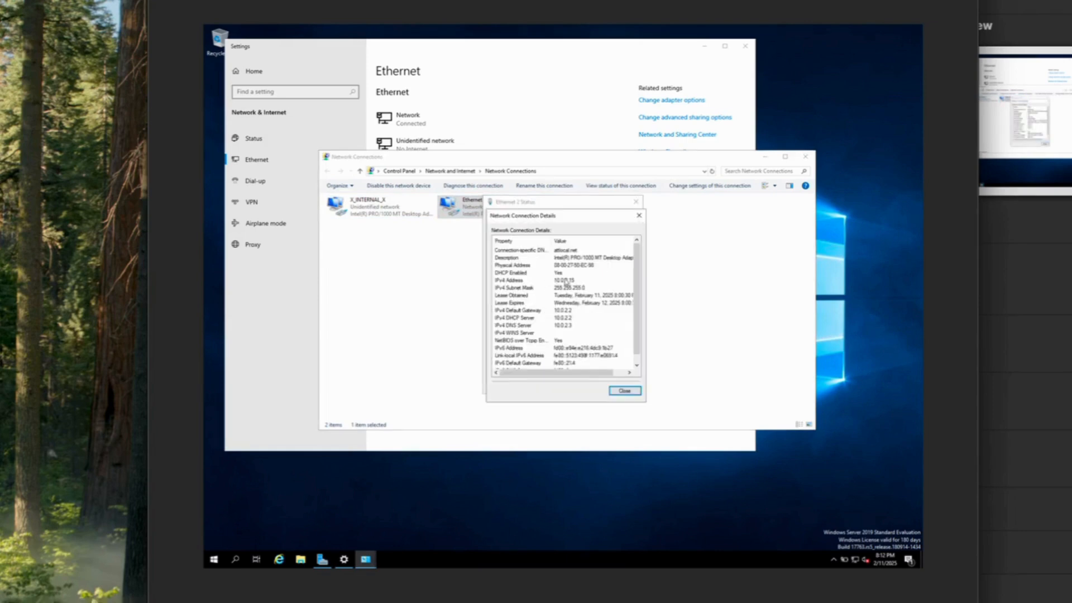
left_click(624, 390)
left_click(620, 386)
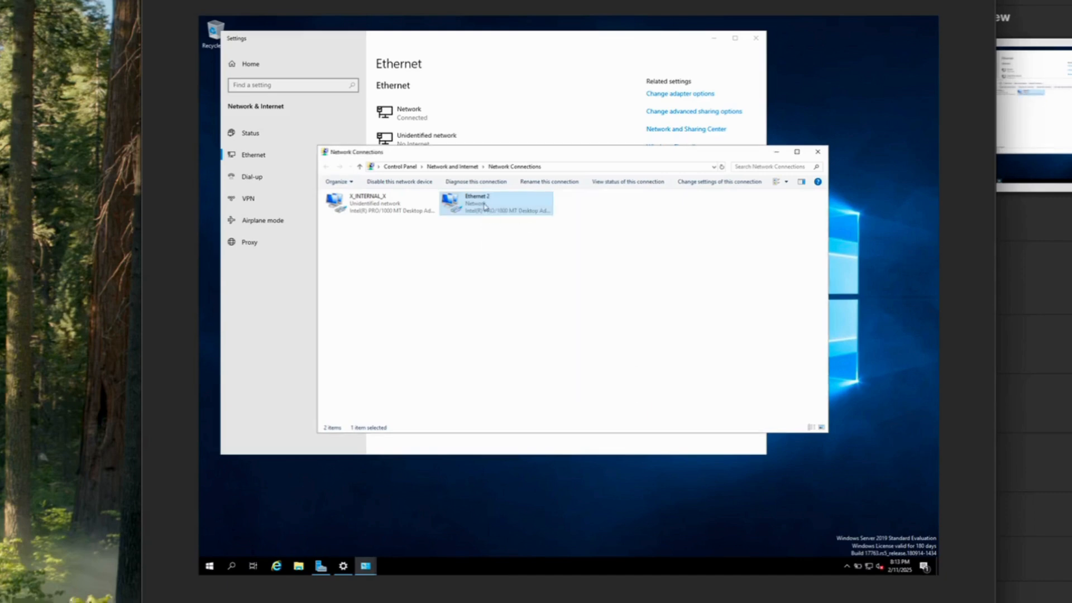
Rename the Ethernet 2 adapter to _INTERNET_
right_click(484, 206)
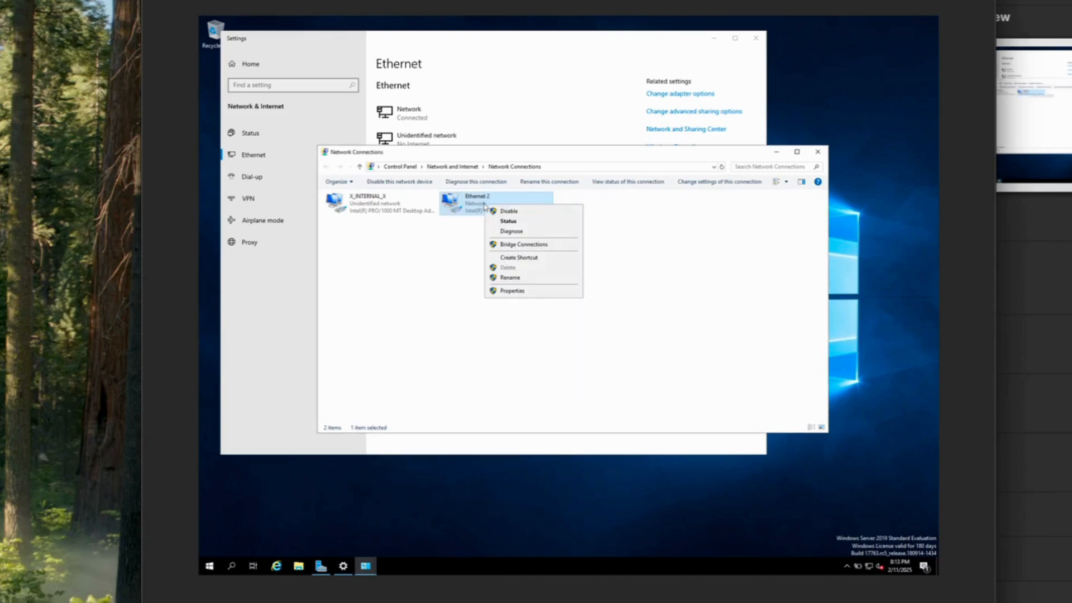
left_click(511, 277)
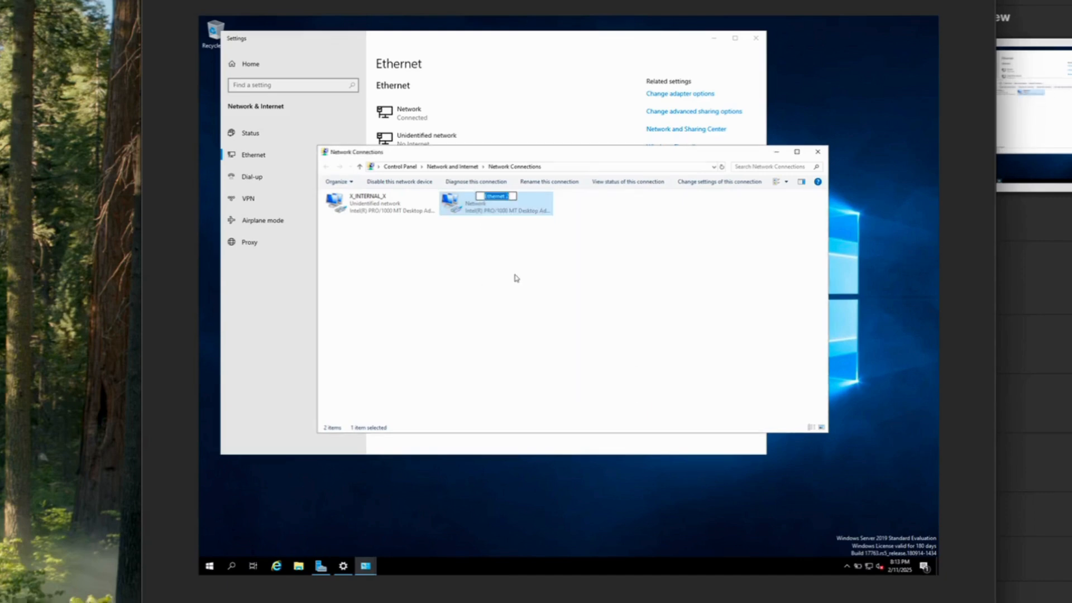
key("BackSpace")
type("_INTERNET_")
left_click(527, 266)
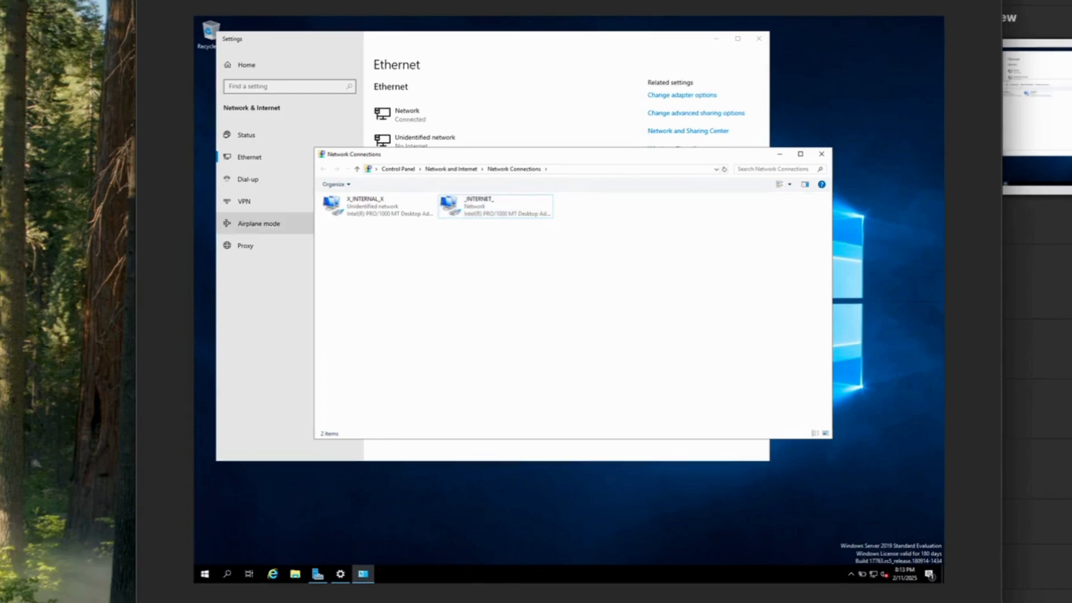
left_click(378, 205)
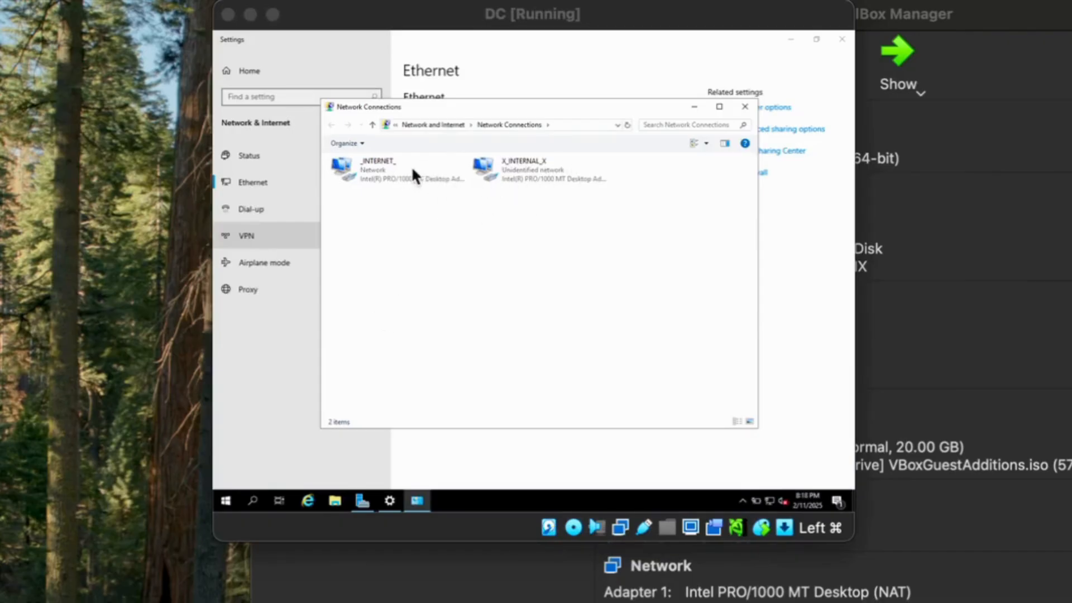
Open X_INTERNAL_X's IPv4 properties and switch to 'Use the following IP address'
left_click(538, 175)
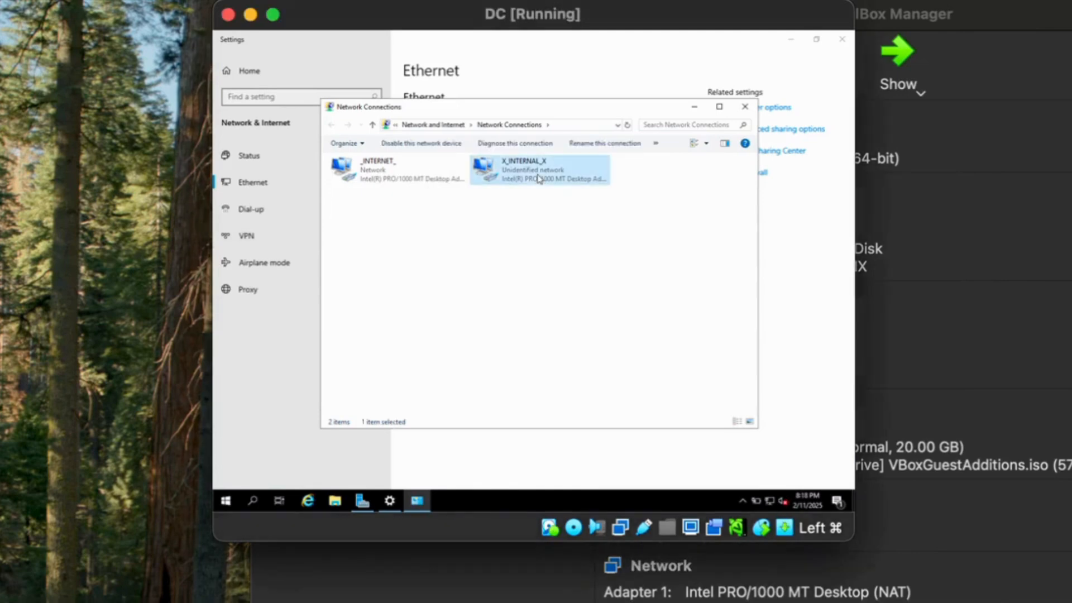
right_click(538, 176)
left_click(598, 285)
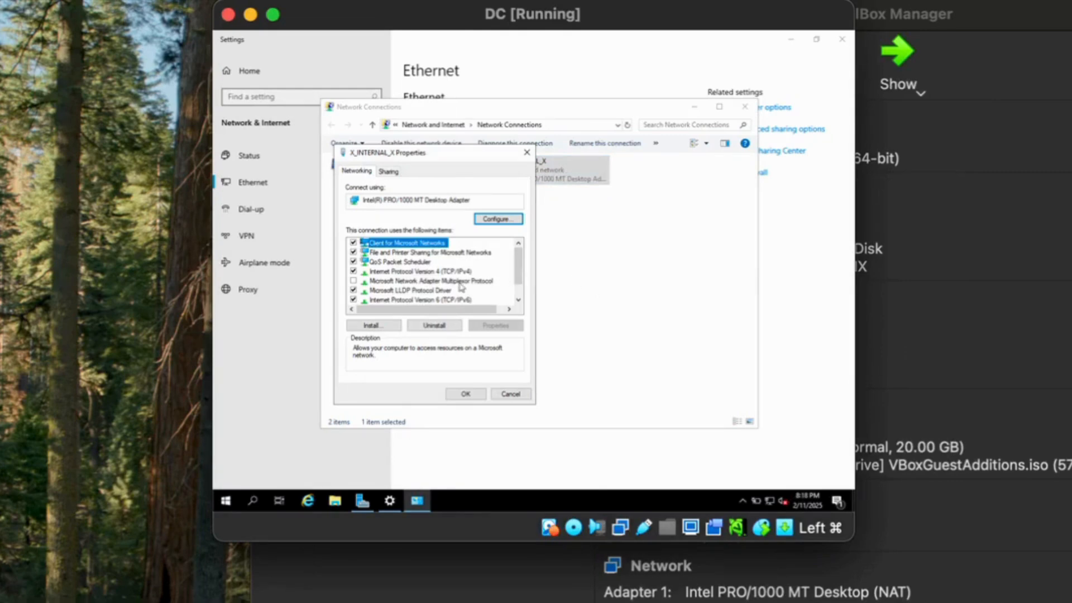
double_click(422, 272)
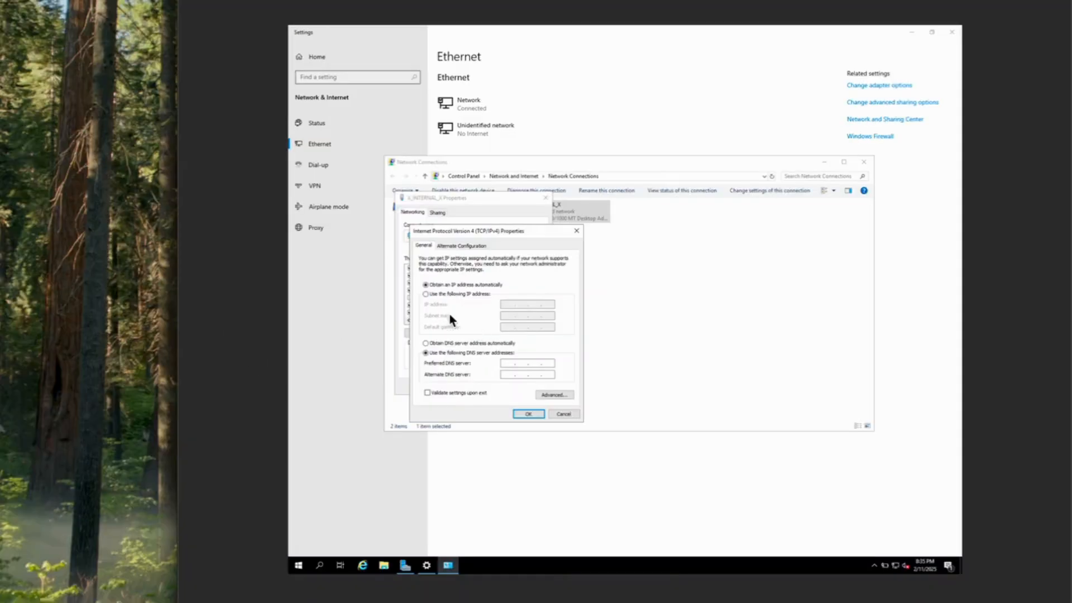
left_click(426, 294)
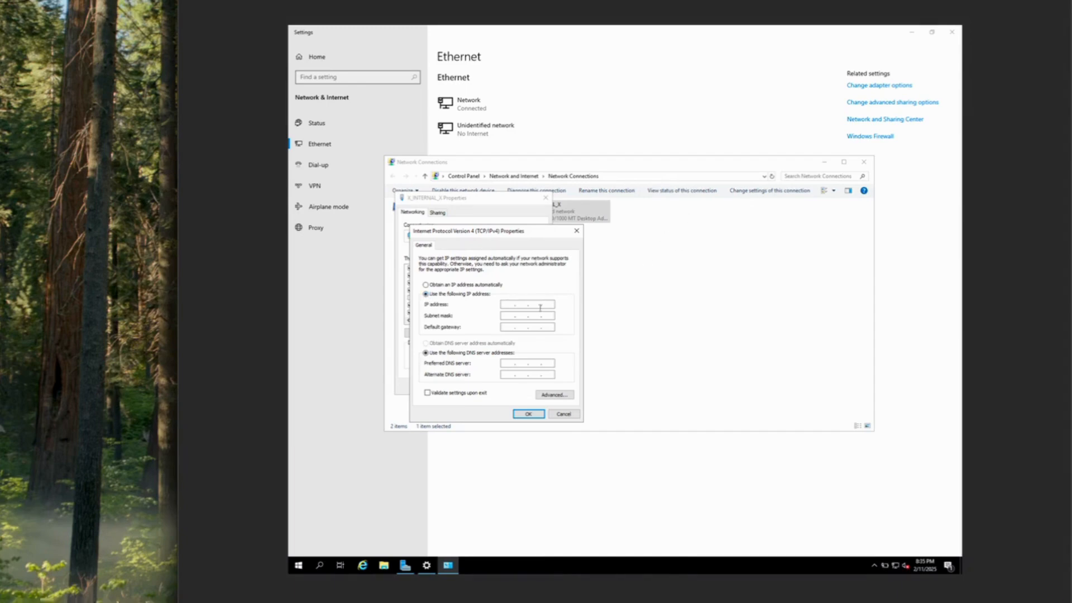
Enter IP 172.16.0.1, mask 255.255.255.0, DNS 172.16.0.1, and apply the settings
left_click(512, 304)
type("1")
type("6.0.1")
left_click(512, 317)
type("255 . 255 . 255 . 0")
left_click(508, 362)
left_click(527, 414)
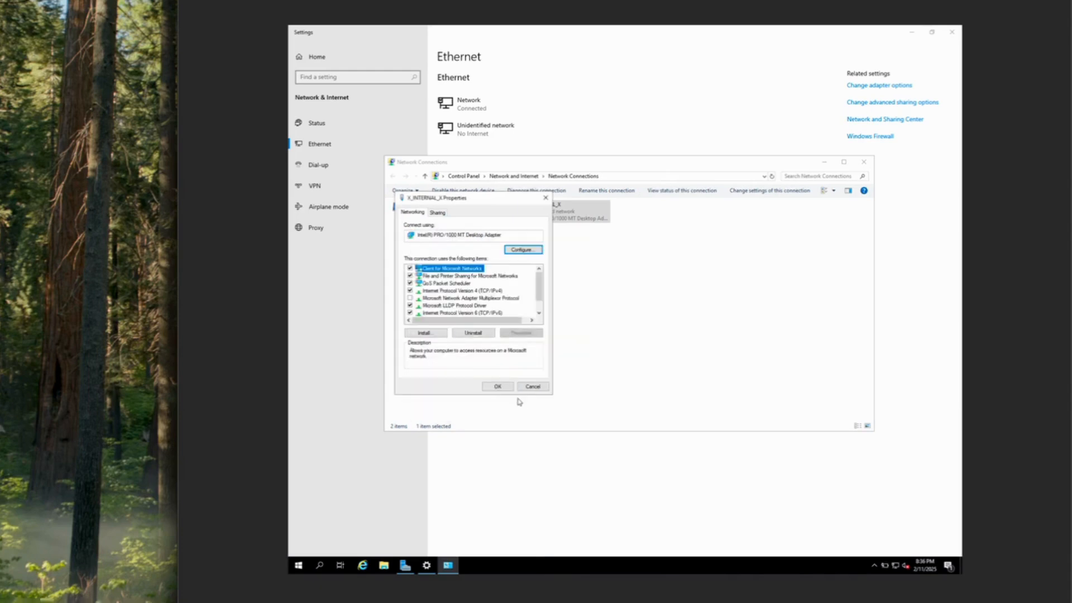
left_click(501, 386)
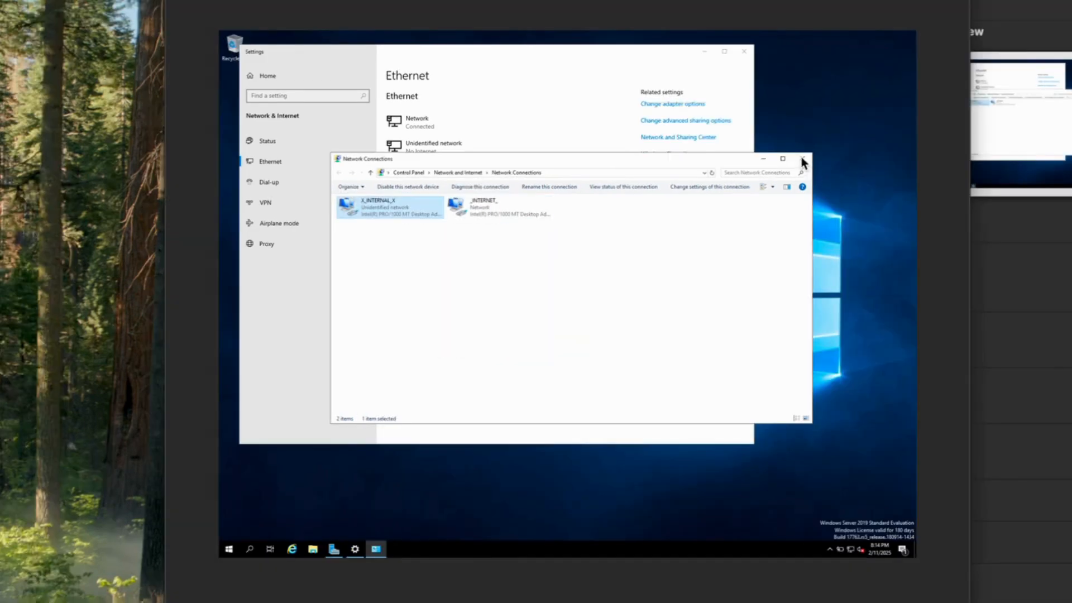
Close the open windows and rename the computer to DC from System settings
left_click(802, 161)
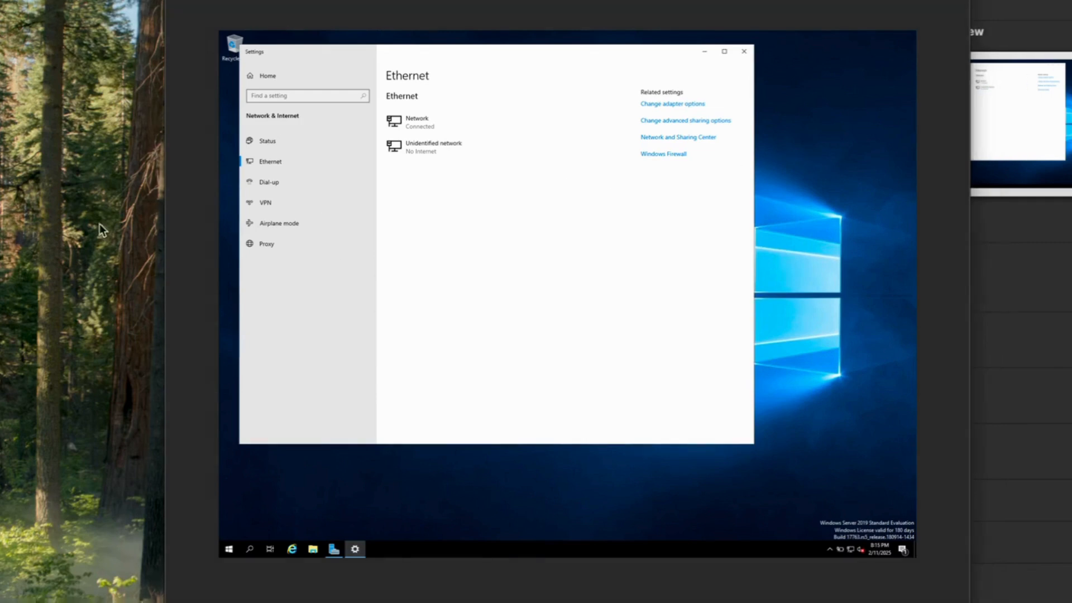
left_click(746, 54)
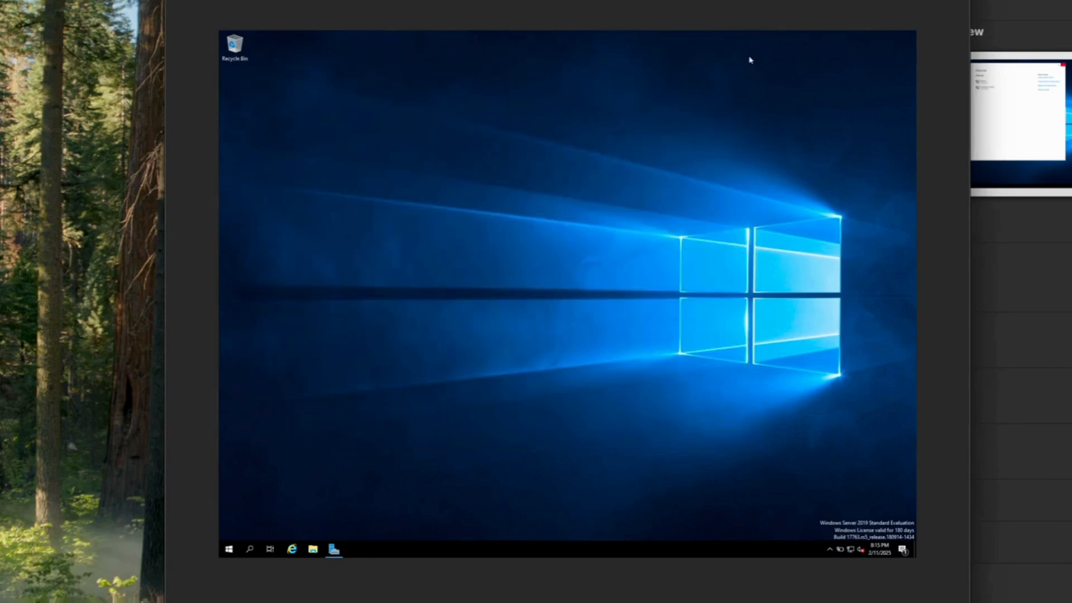
right_click(229, 551)
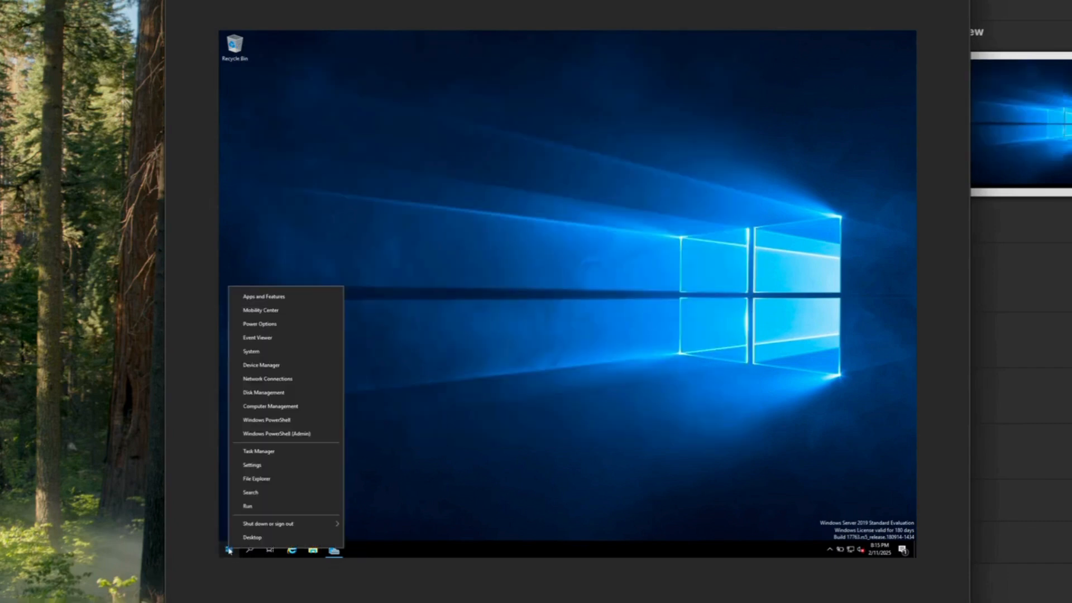
left_click(263, 352)
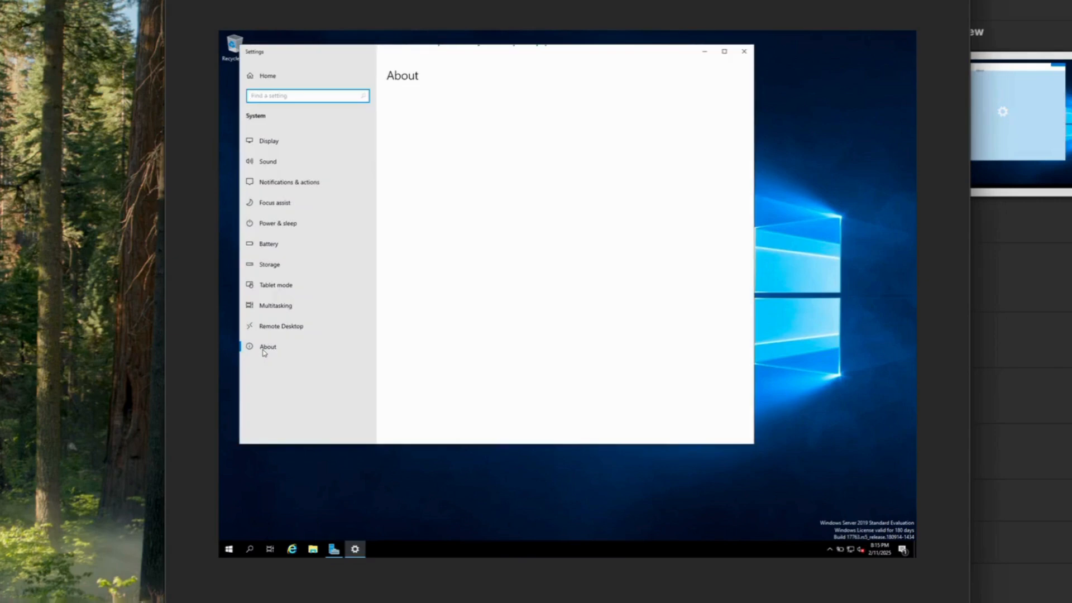
left_click(413, 320)
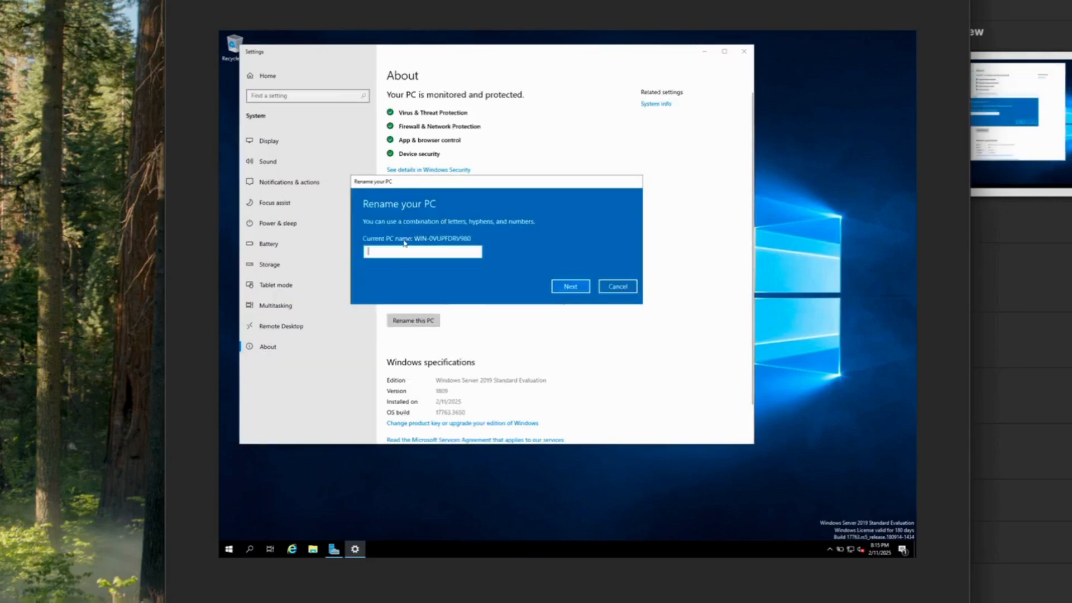
type("DC")
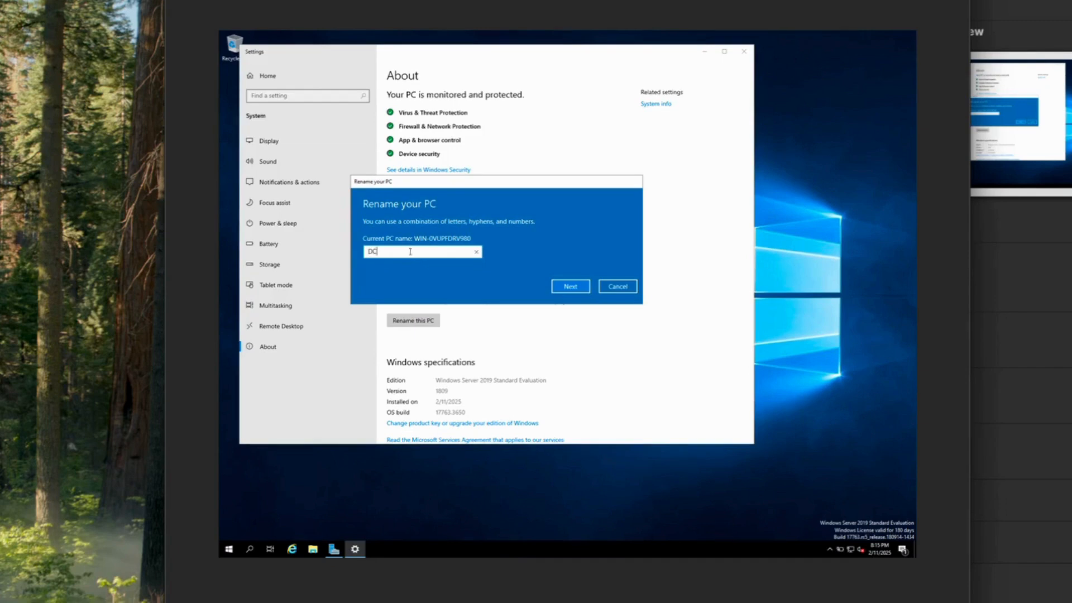
left_click(570, 287)
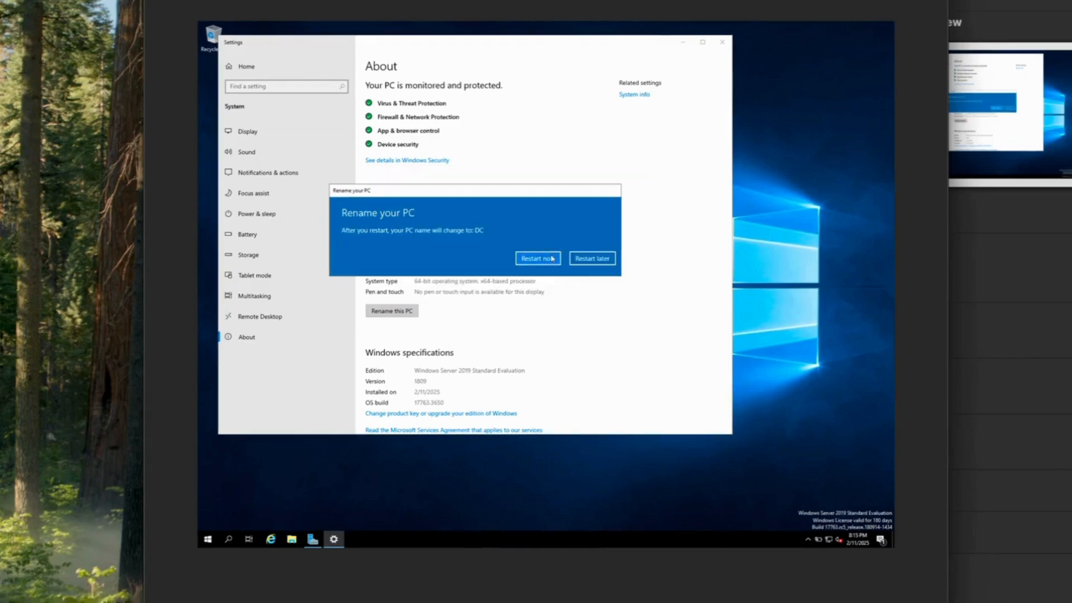
Restart now with reason Other (Unplanned), then send Ctrl-Alt-Del and enter the Administrator password
left_click(551, 260)
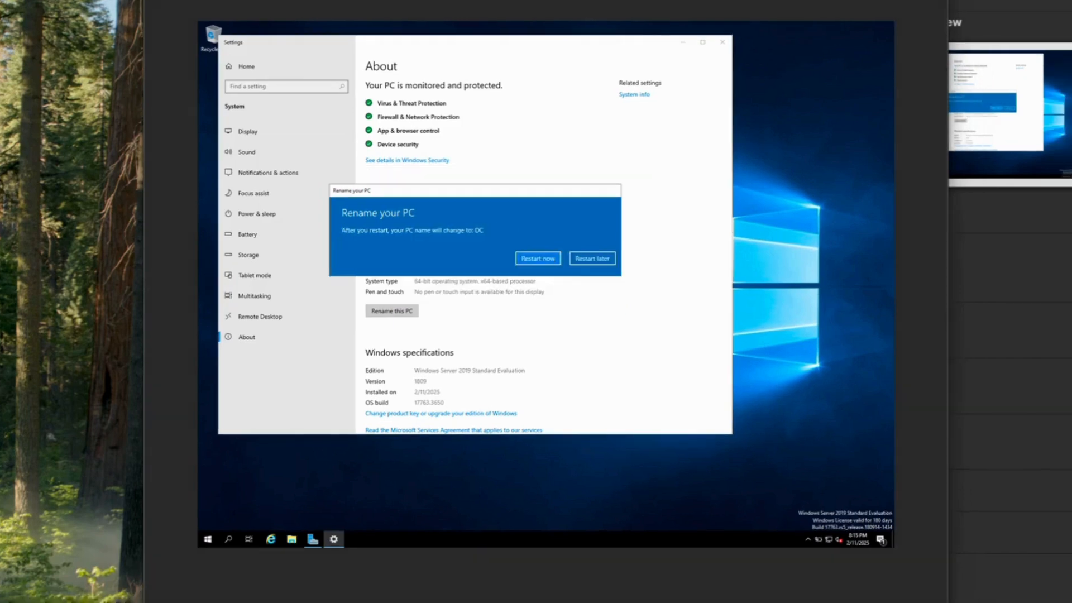
left_click(534, 258)
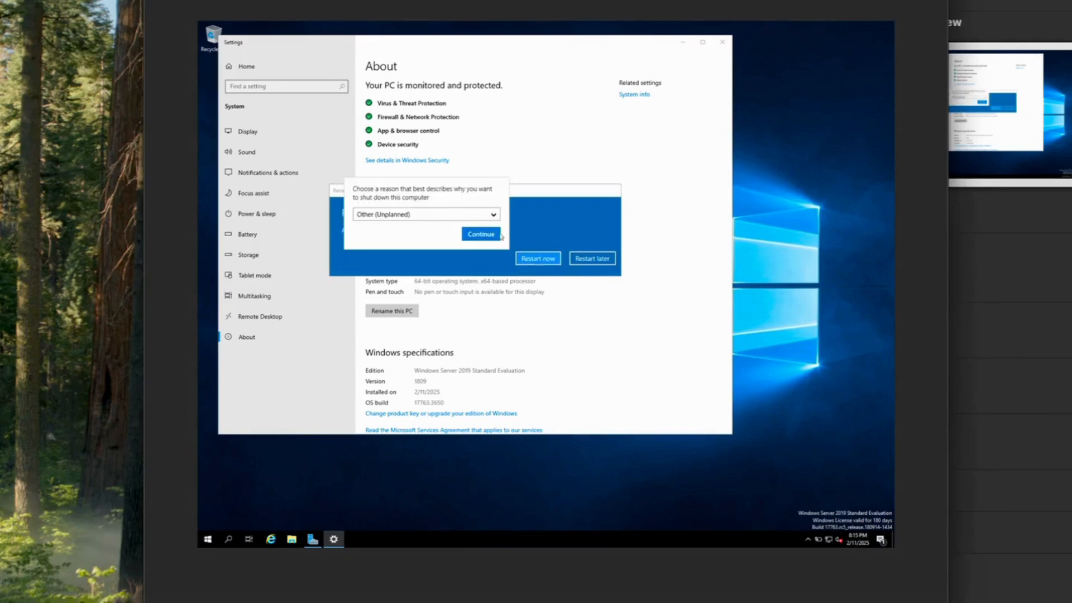
left_click(482, 235)
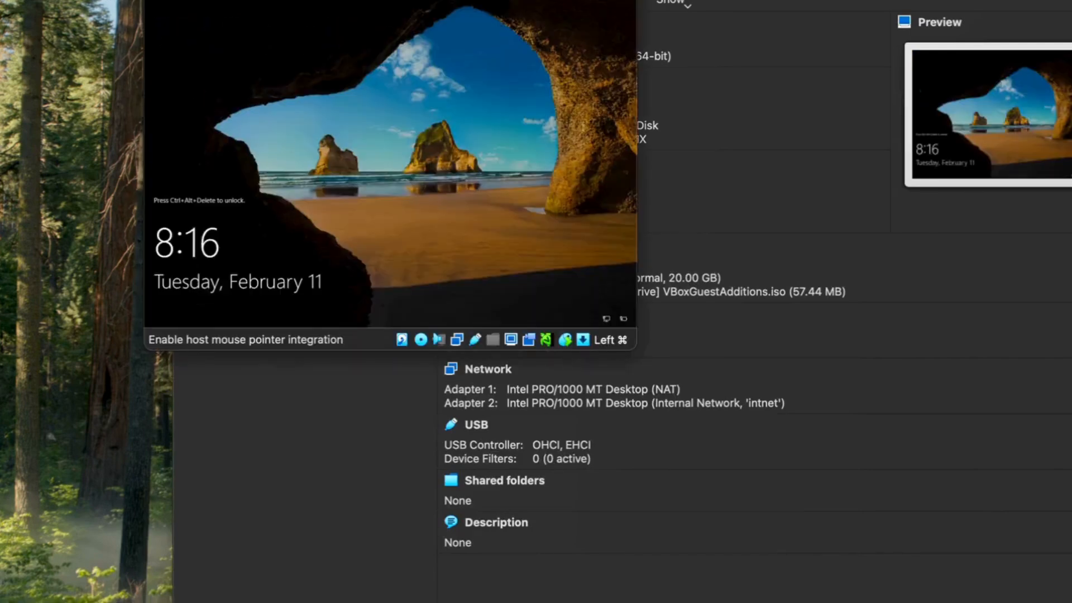
mouse_move(23, 0)
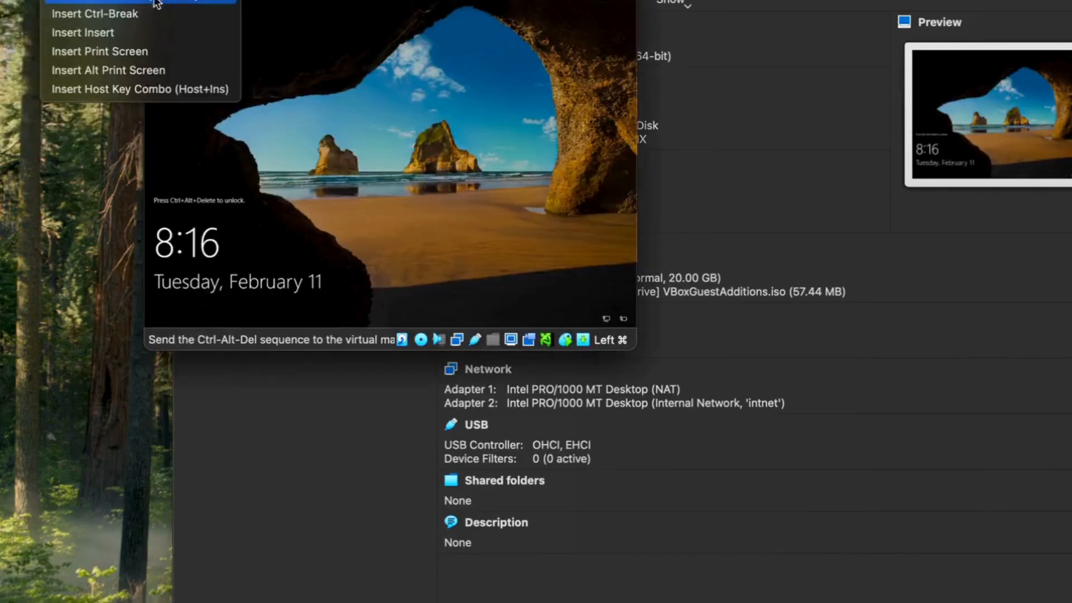
left_click(138, 1)
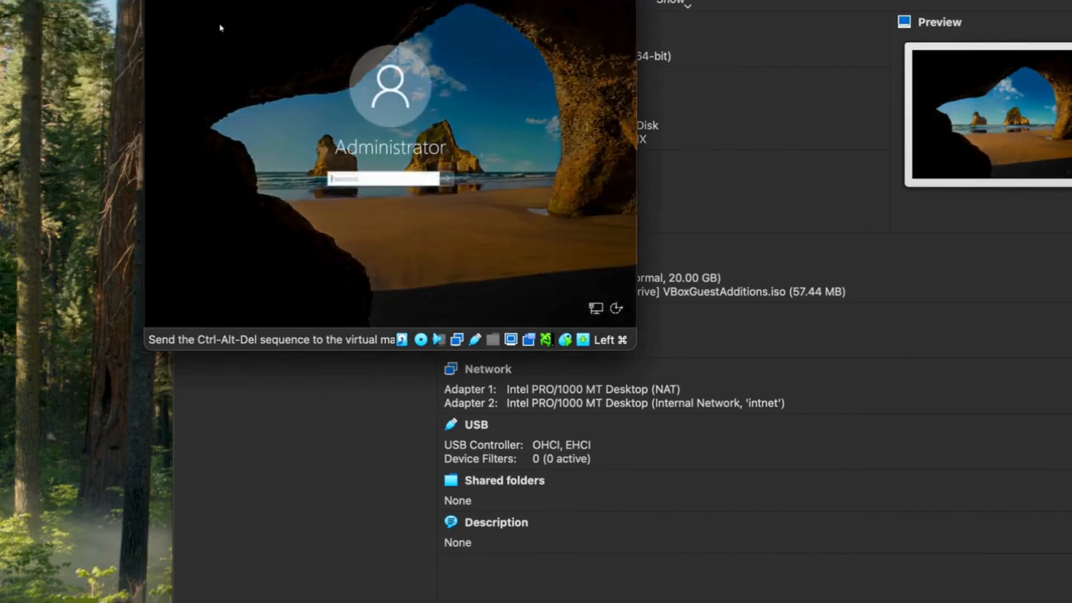
type("Pa$$w0rd")
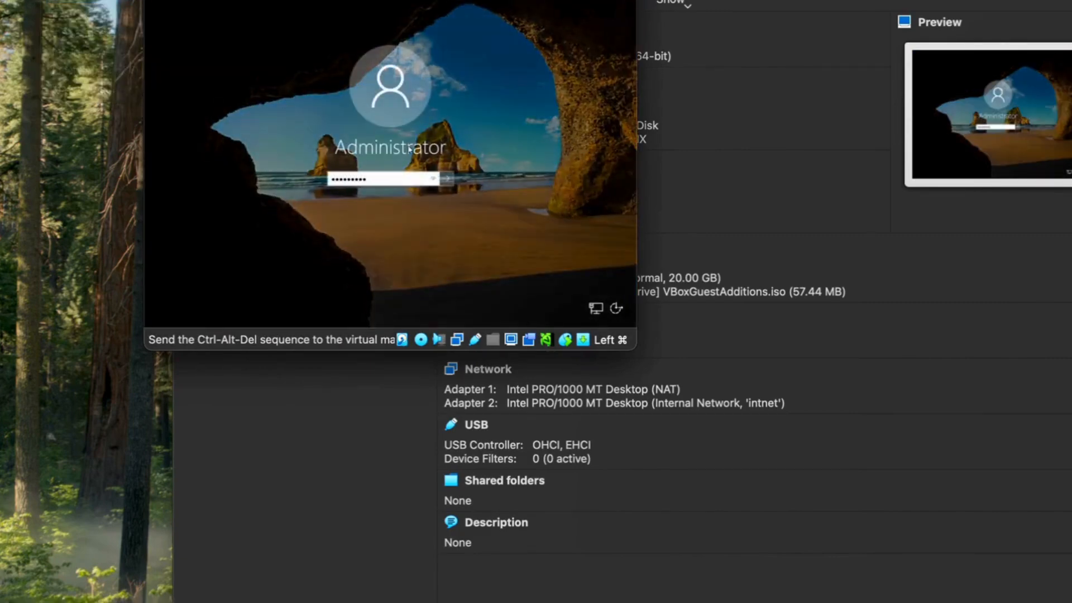
Sign in as Administrator and launch Server Manager with the VM in full screen
key("Return")
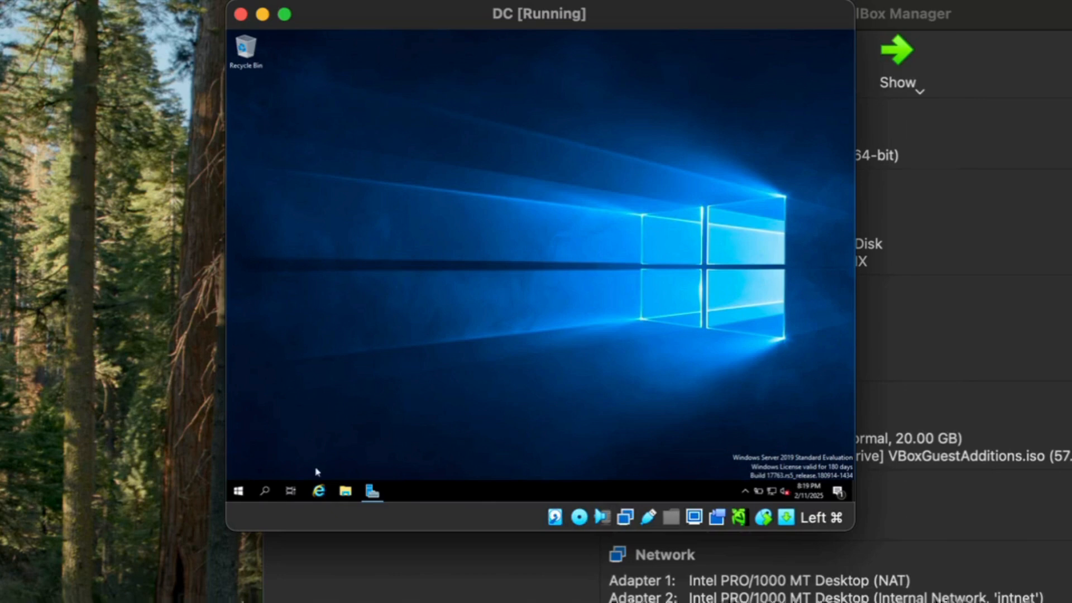
left_click(235, 499)
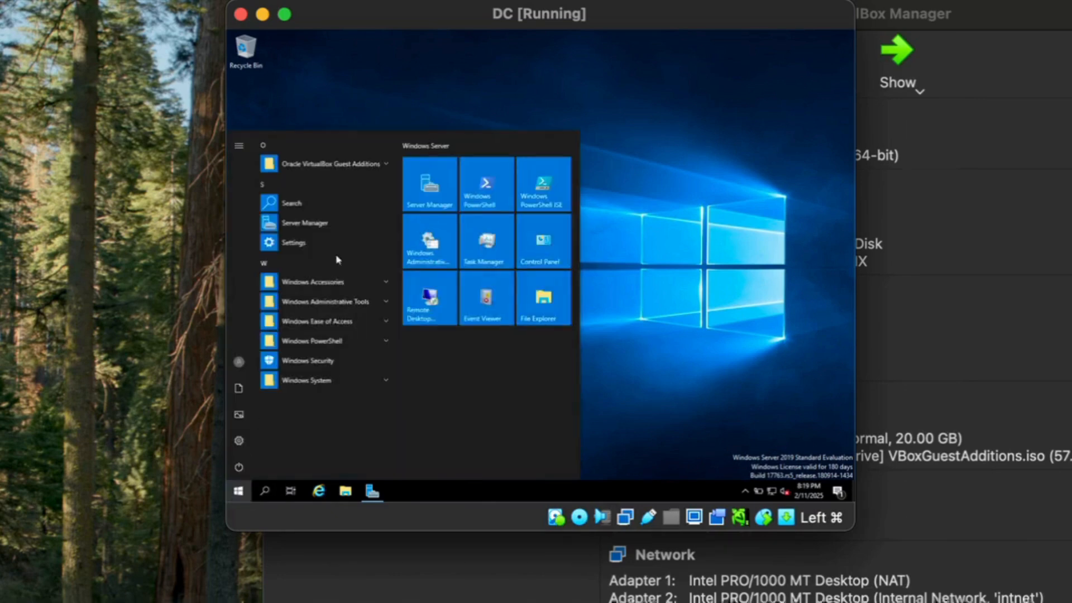
left_click(441, 190)
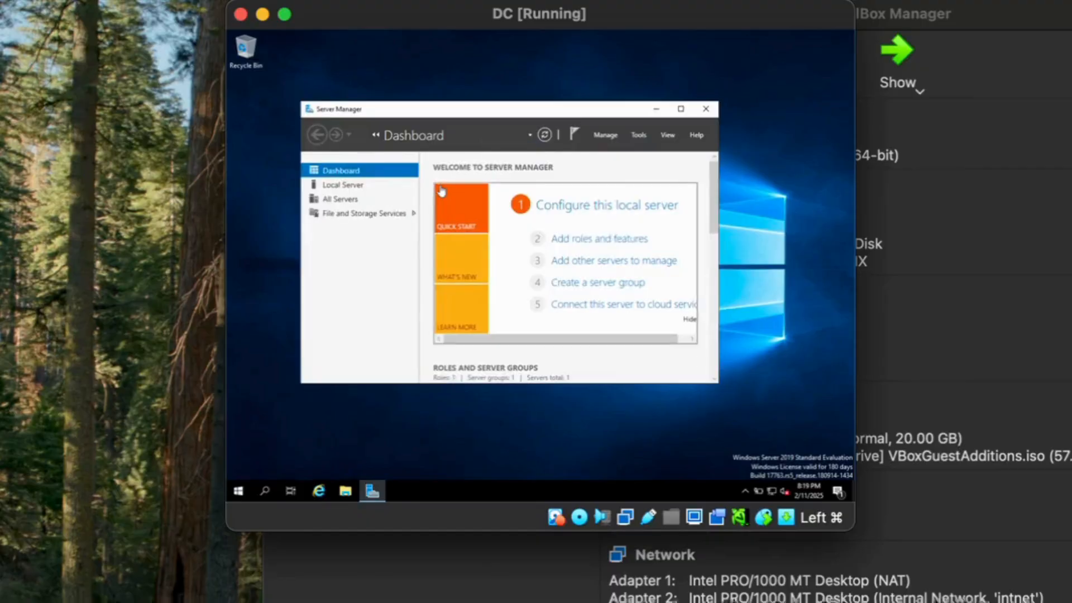
key("super+f")
Start a role-based installation on this server and select Active Directory Domain Services with its management features
left_click(539, 208)
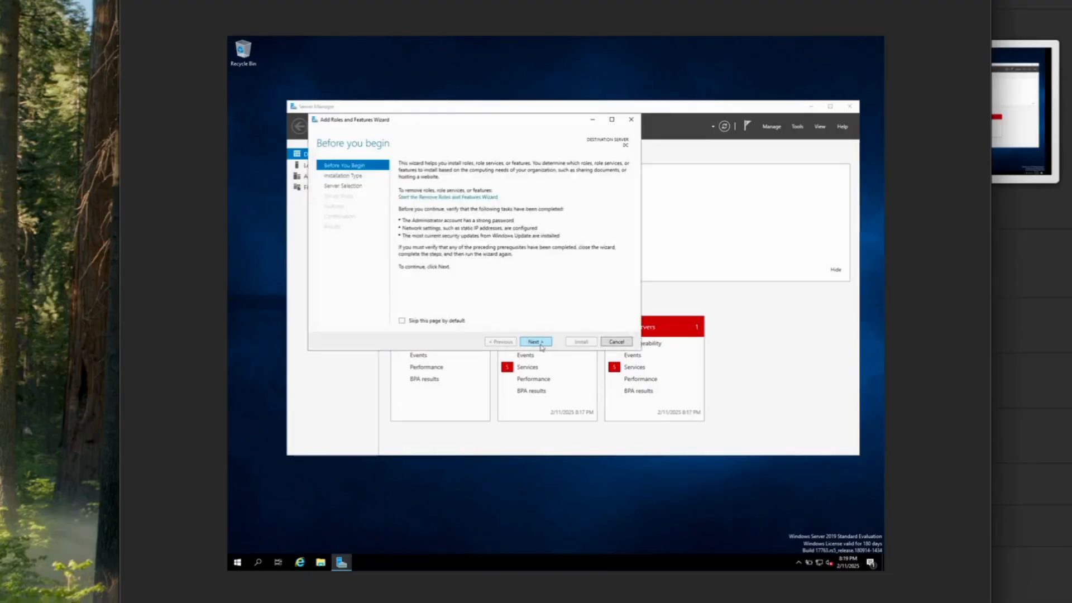
left_click(540, 346)
left_click(540, 346)
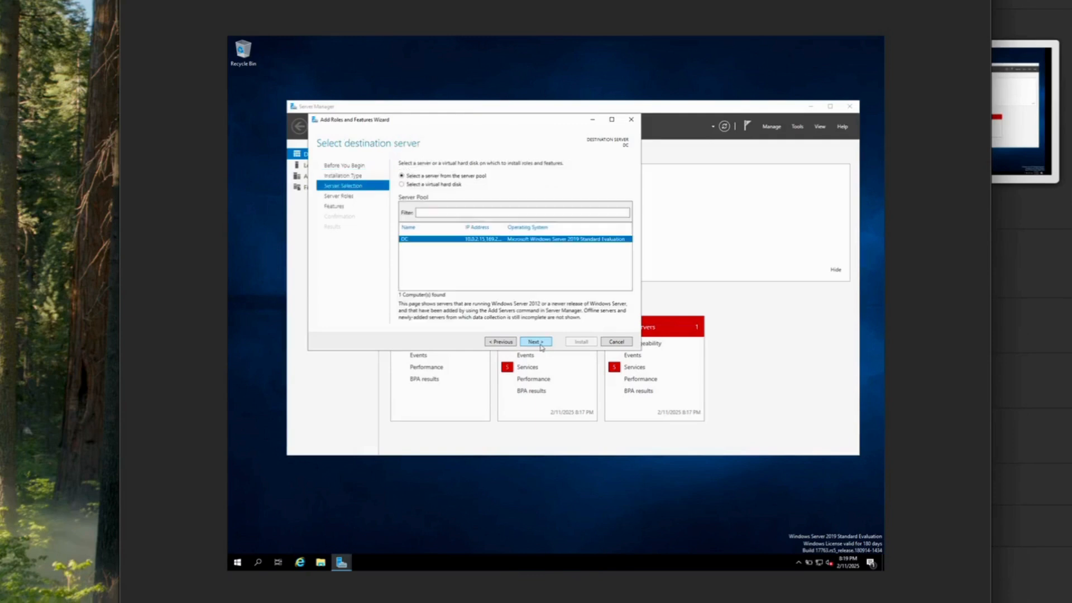
left_click(541, 347)
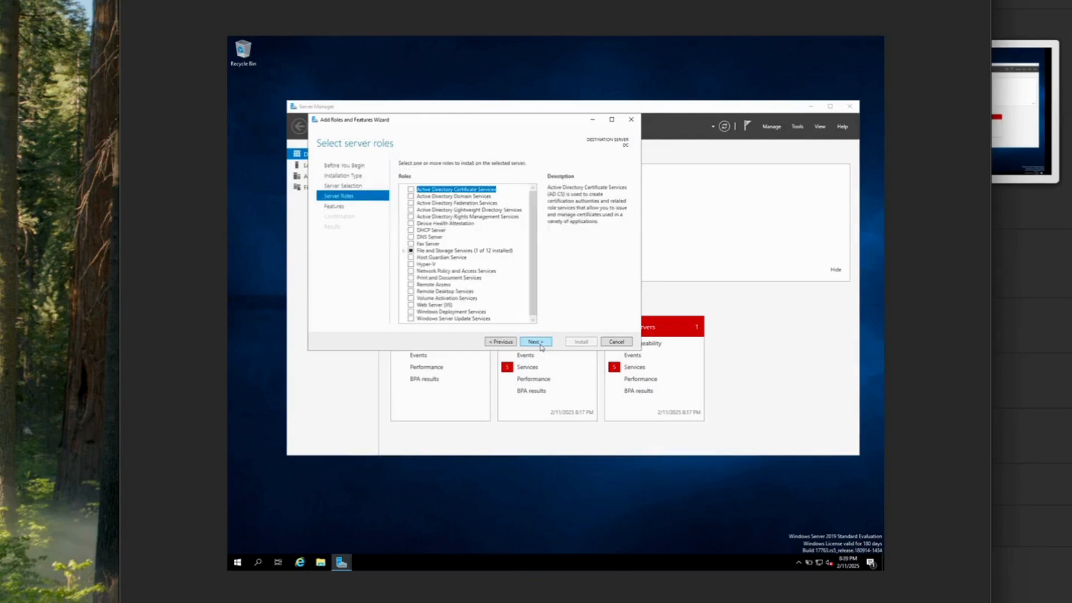
left_click(458, 198)
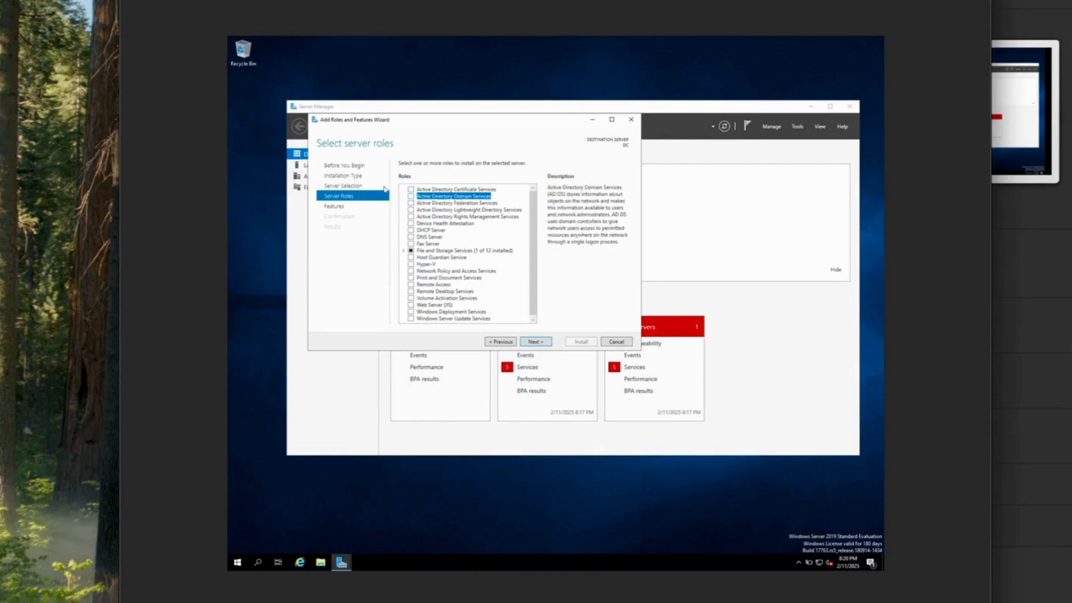
left_click(411, 197)
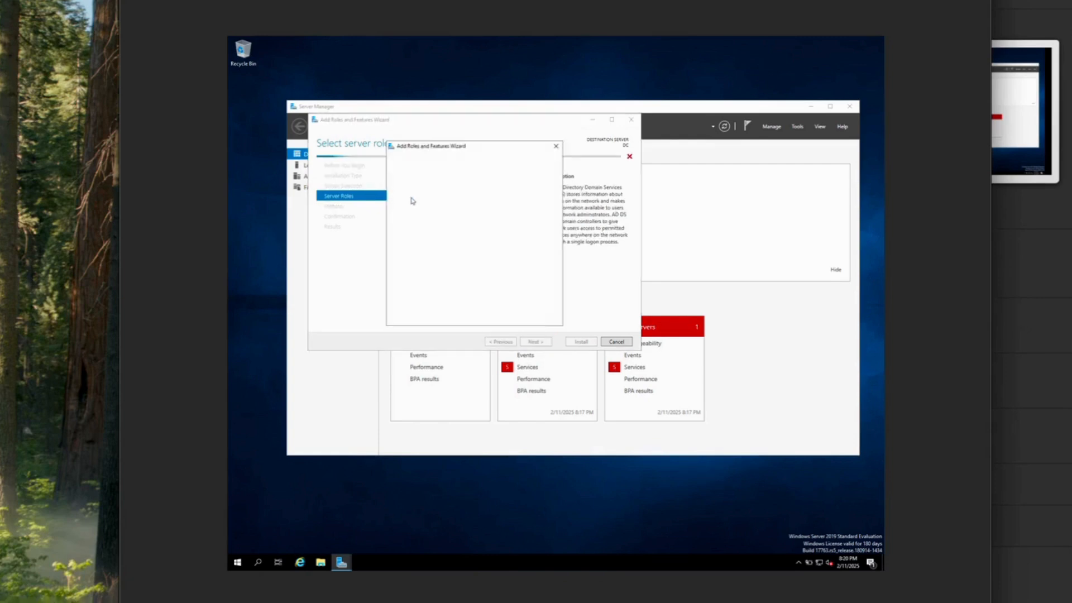
left_click(505, 311)
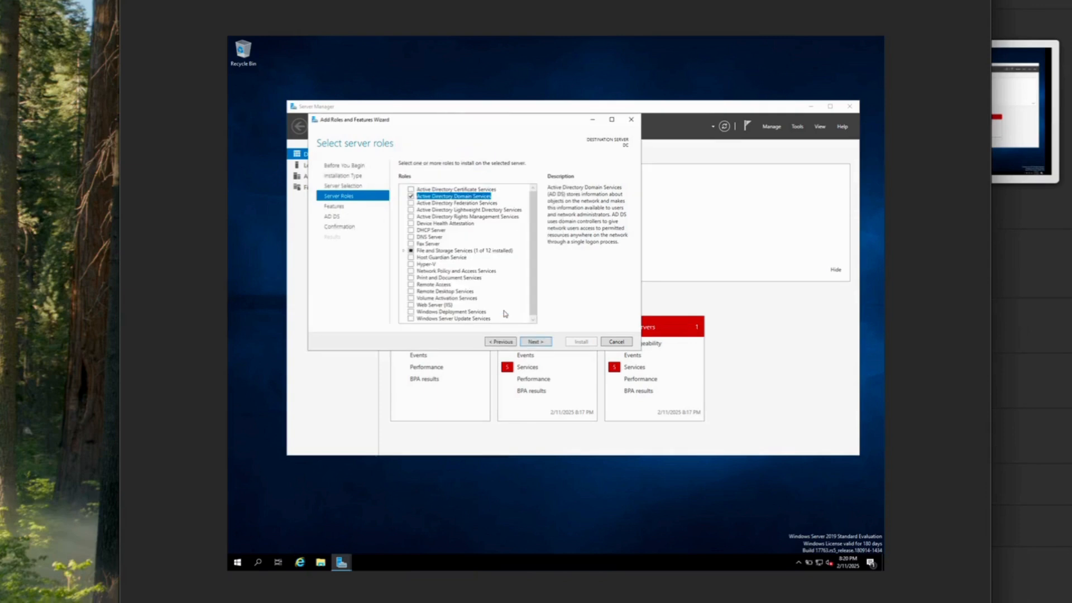
Continue past the features and AD DS pages, install the role, and close the wizard
left_click(540, 345)
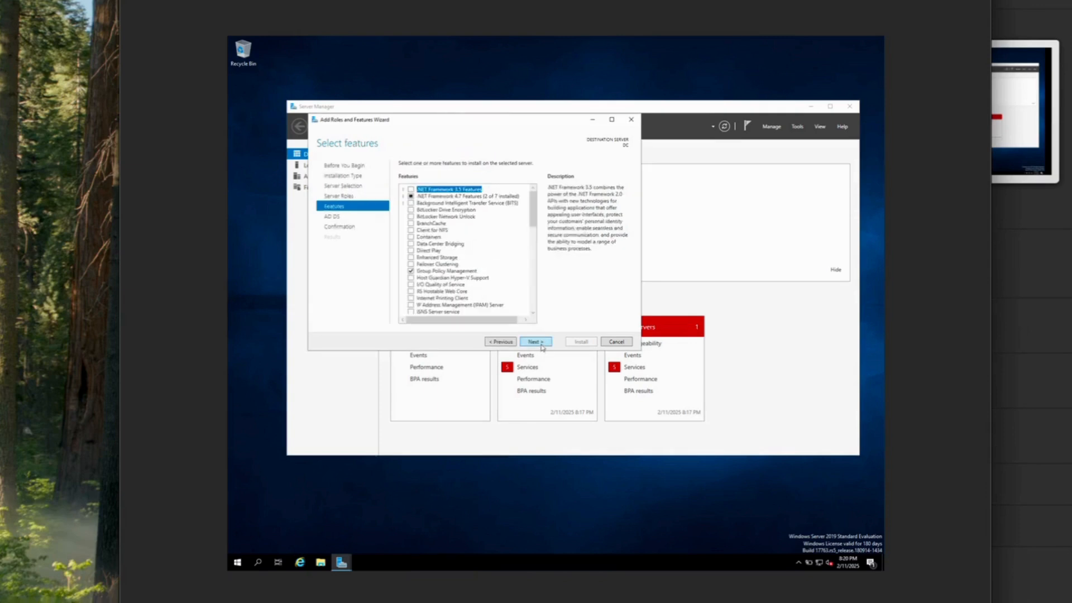
left_click(540, 344)
left_click(541, 345)
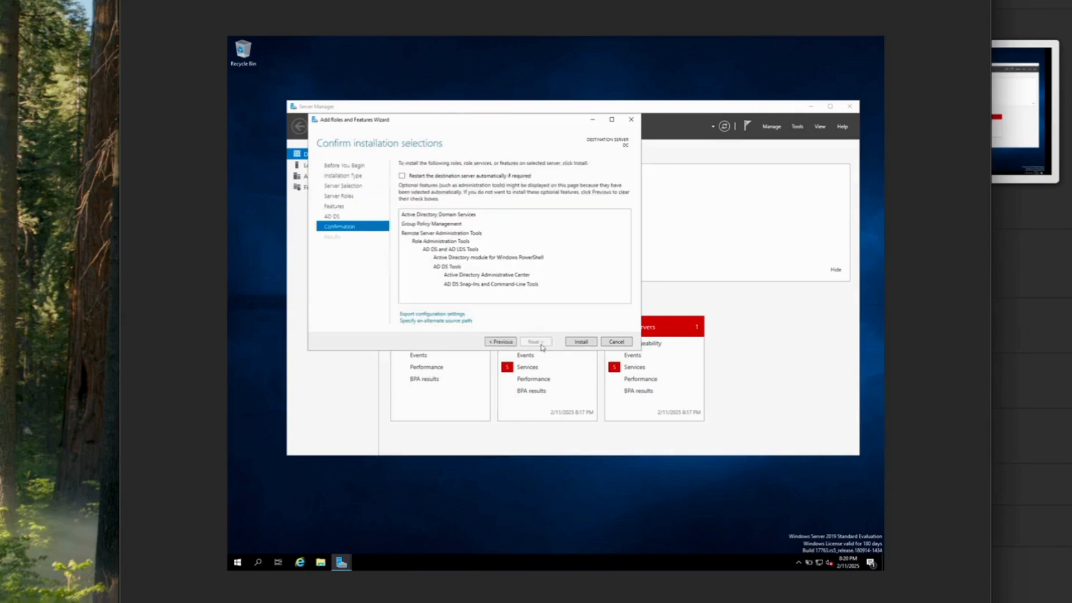
left_click(585, 342)
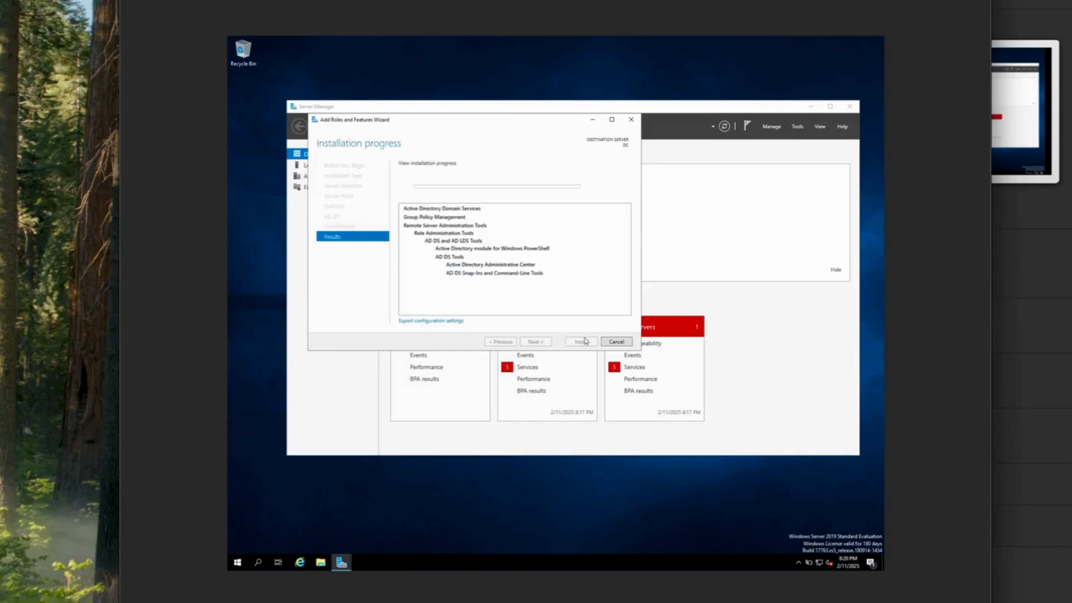
left_click(636, 337)
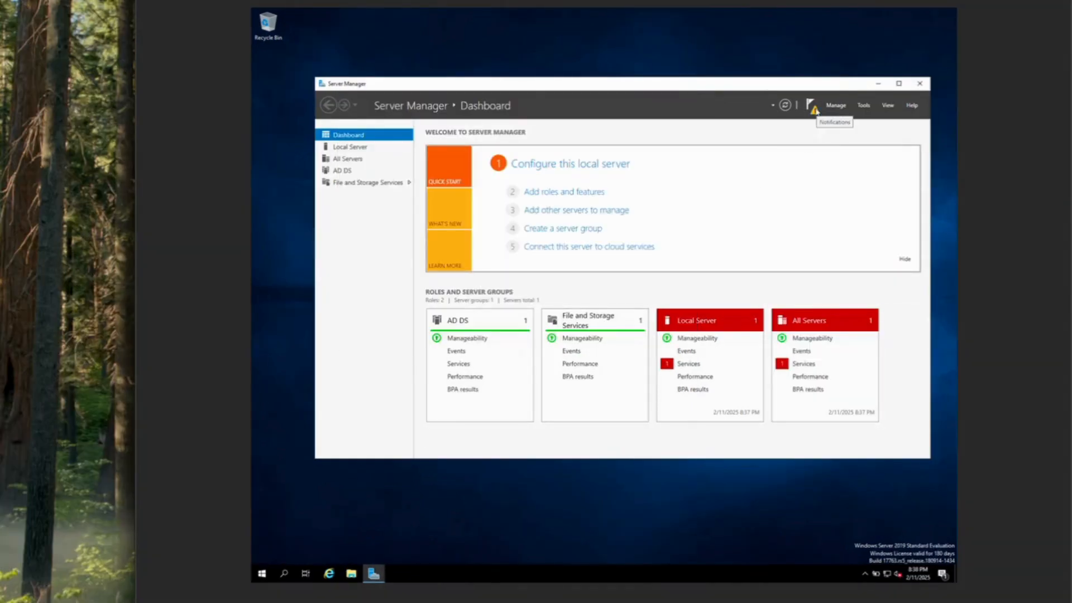
Start promoting the server to a domain controller in a new forest named mydomain.com
left_click(814, 110)
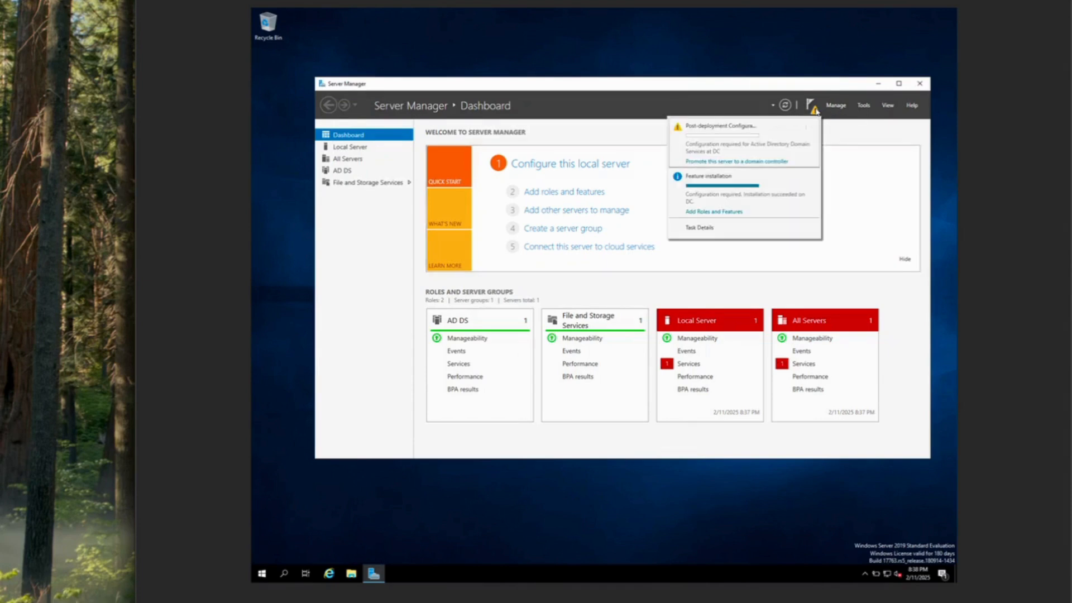
left_click(761, 162)
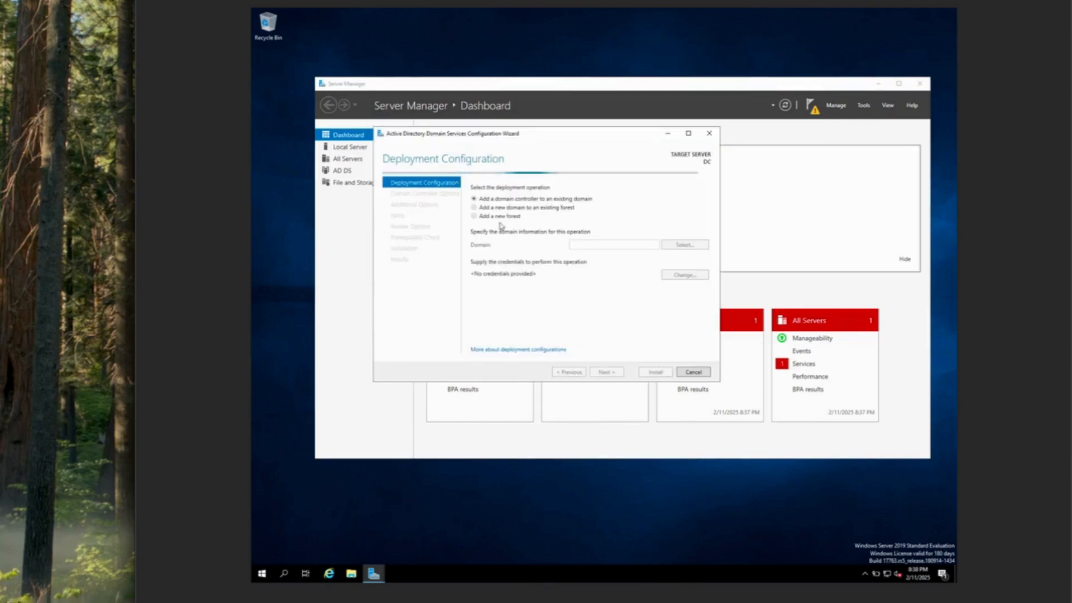
left_click(475, 216)
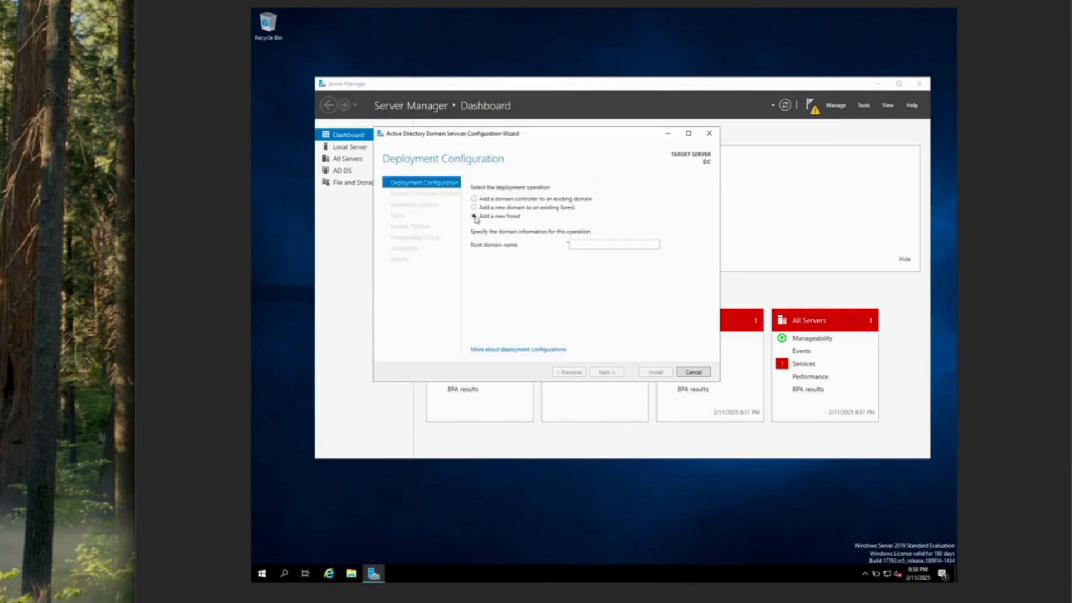
type("myd")
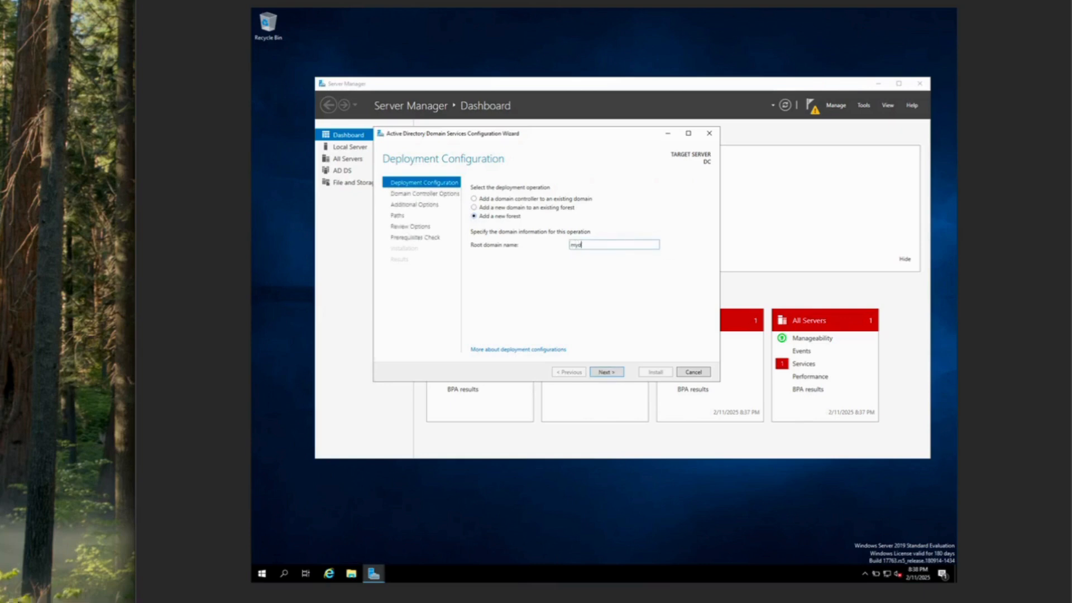
type("omain.com")
left_click(618, 371)
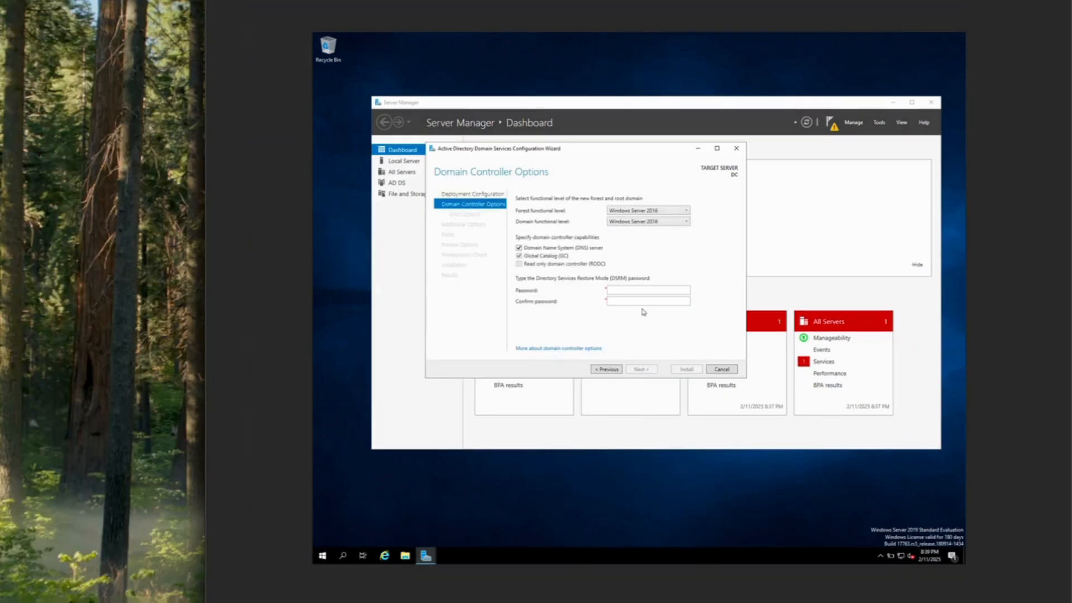
Set the DSRM password, accept the MYDOMAIN NetBIOS name and default folders, and install
left_click(637, 287)
type("••••••••••••••••••")
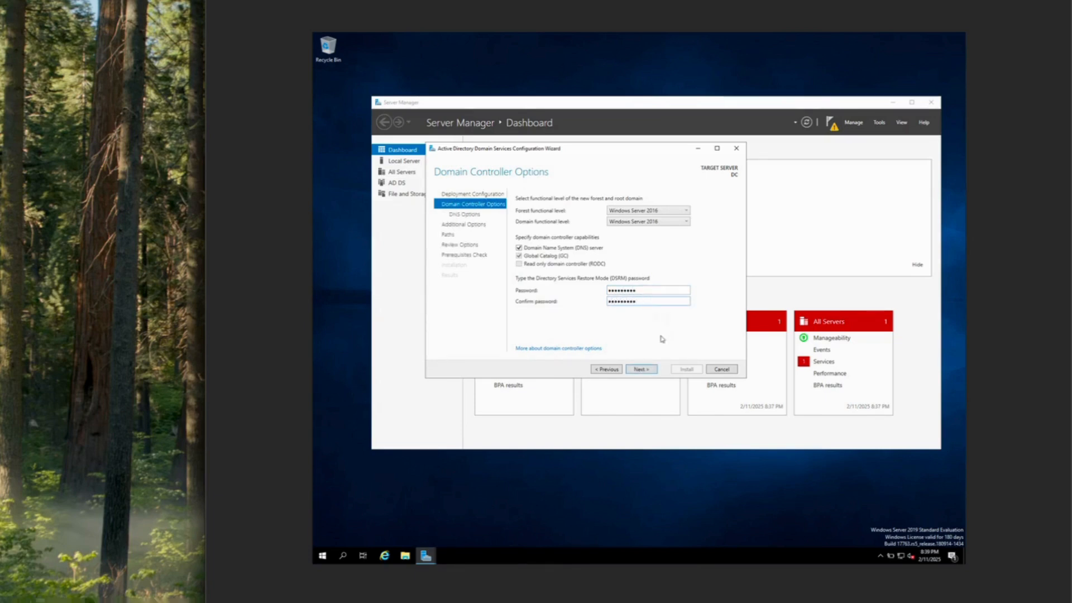
left_click(648, 371)
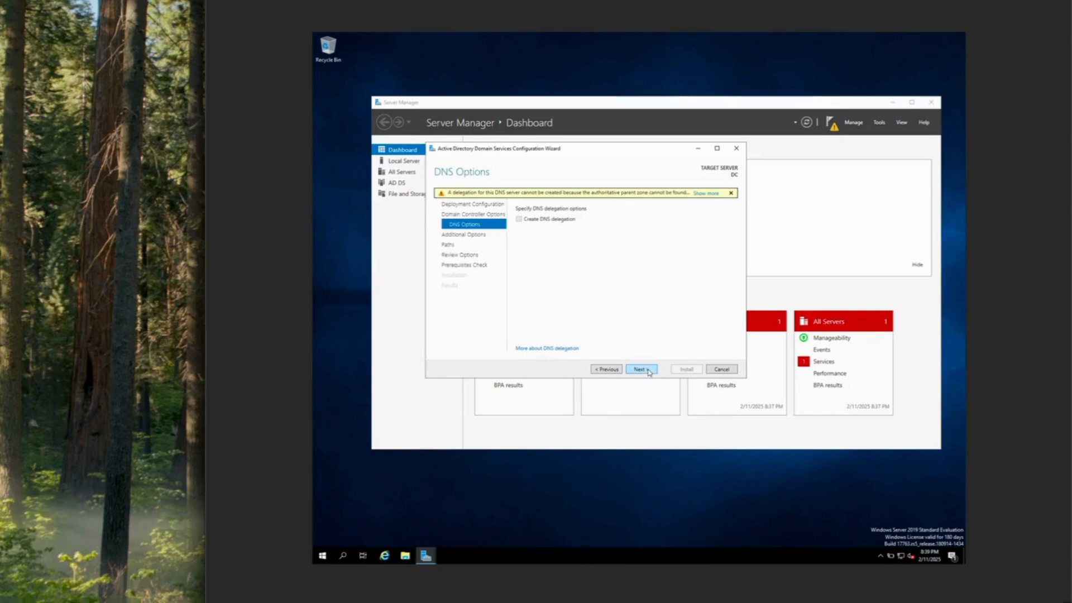
left_click(649, 371)
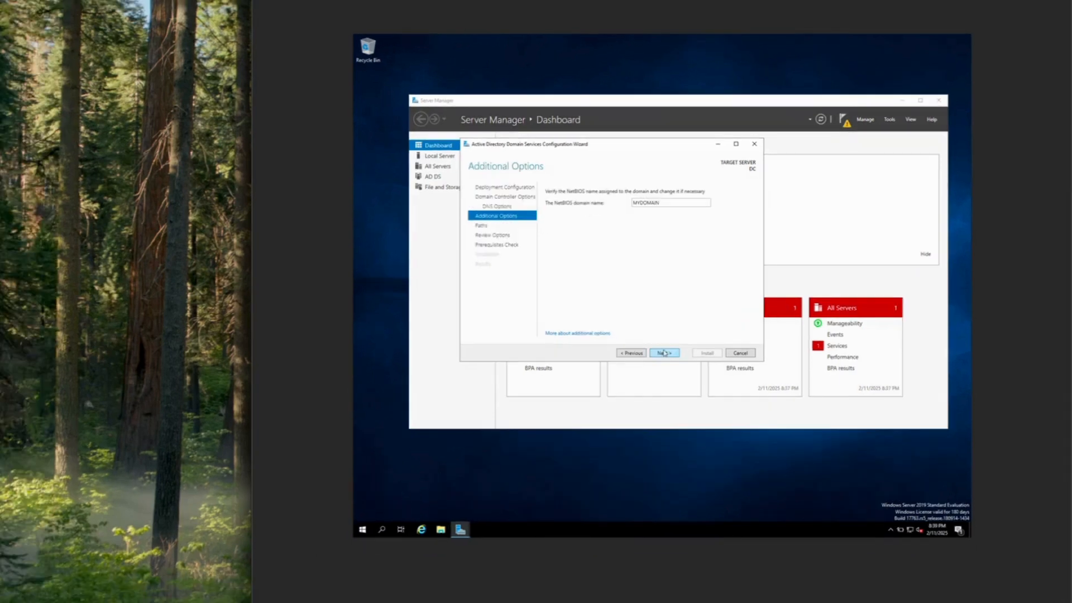
left_click(664, 352)
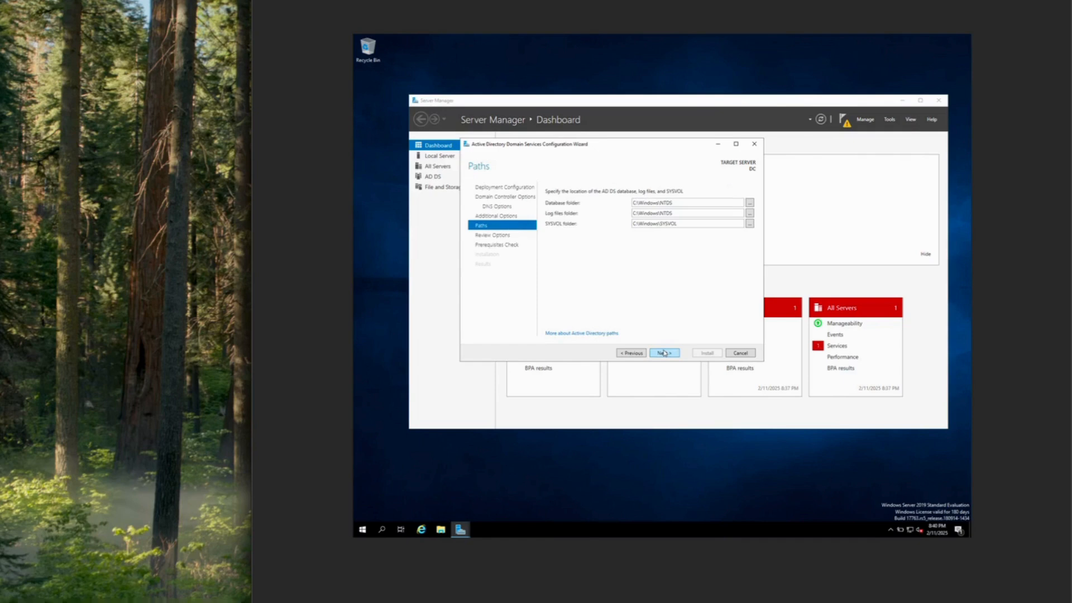
left_click(664, 353)
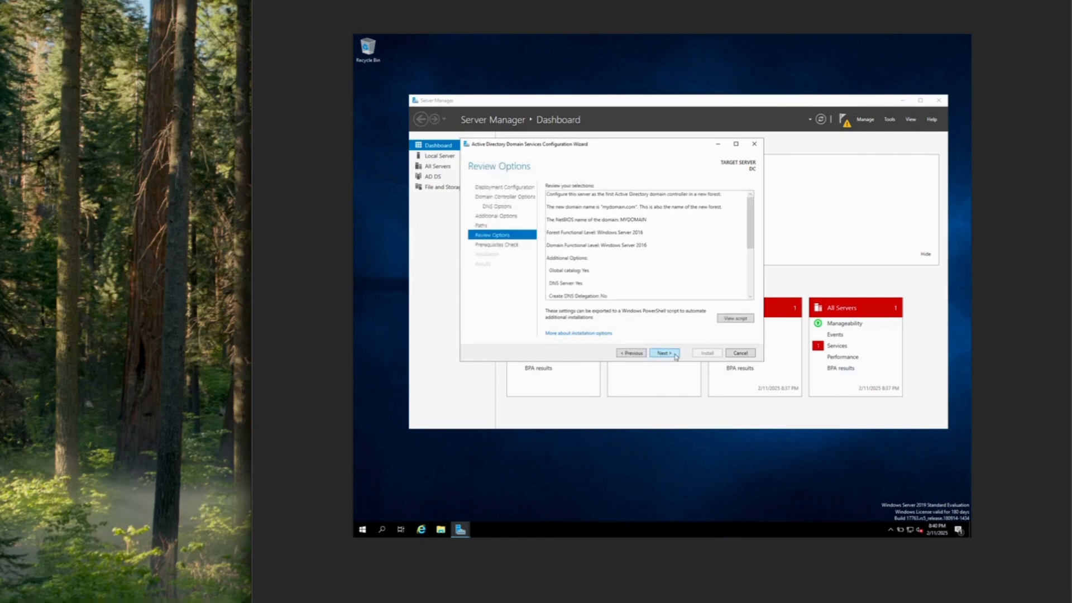
left_click(675, 355)
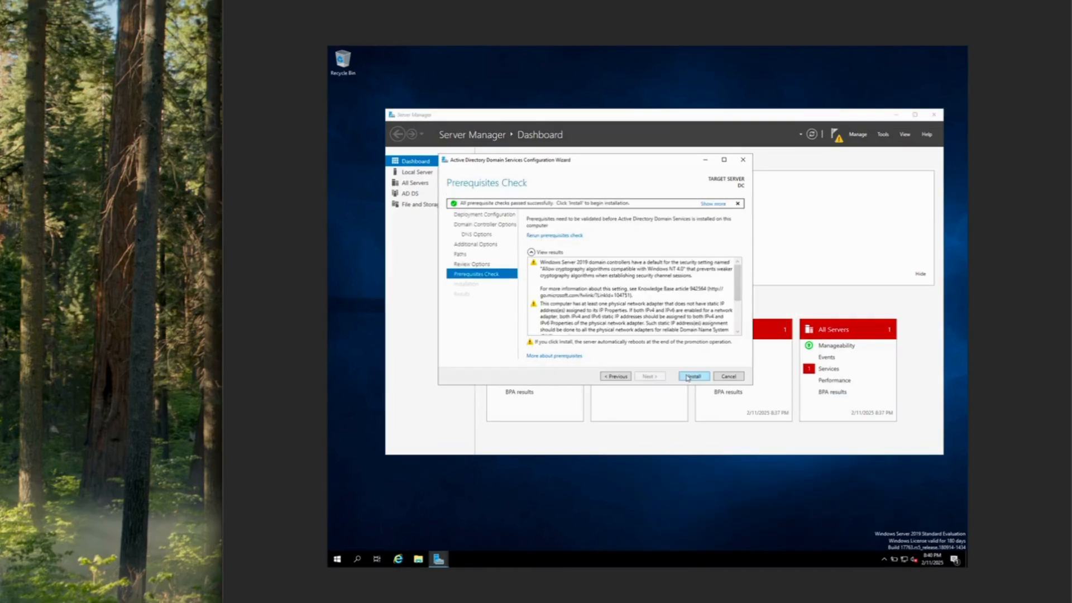
left_click(702, 354)
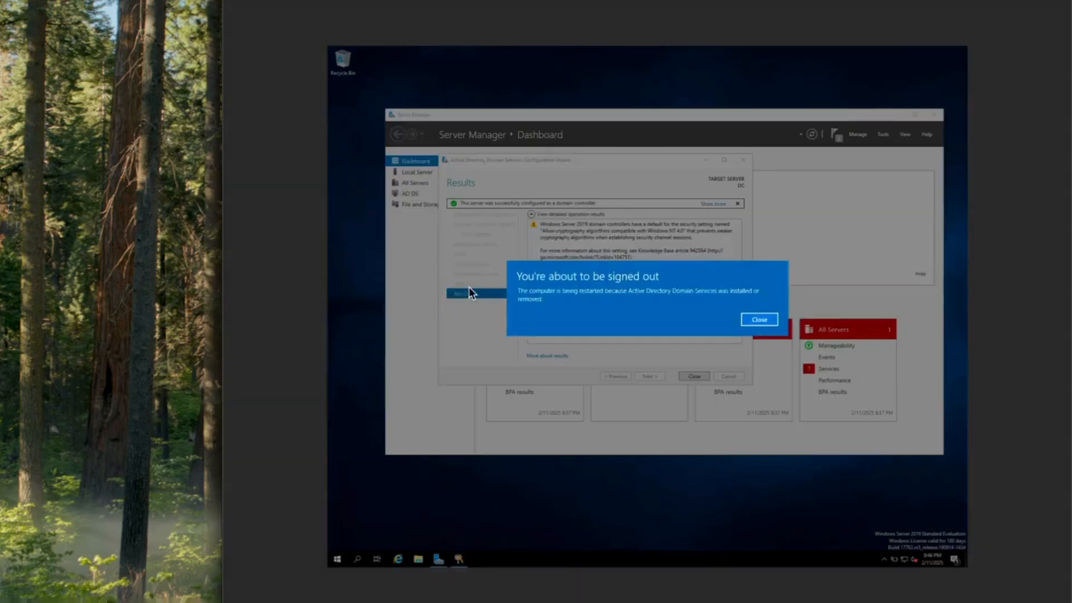
After the restart, send Ctrl-Alt-Del and sign in as Administrator, retrying after the rejected password
left_click(761, 320)
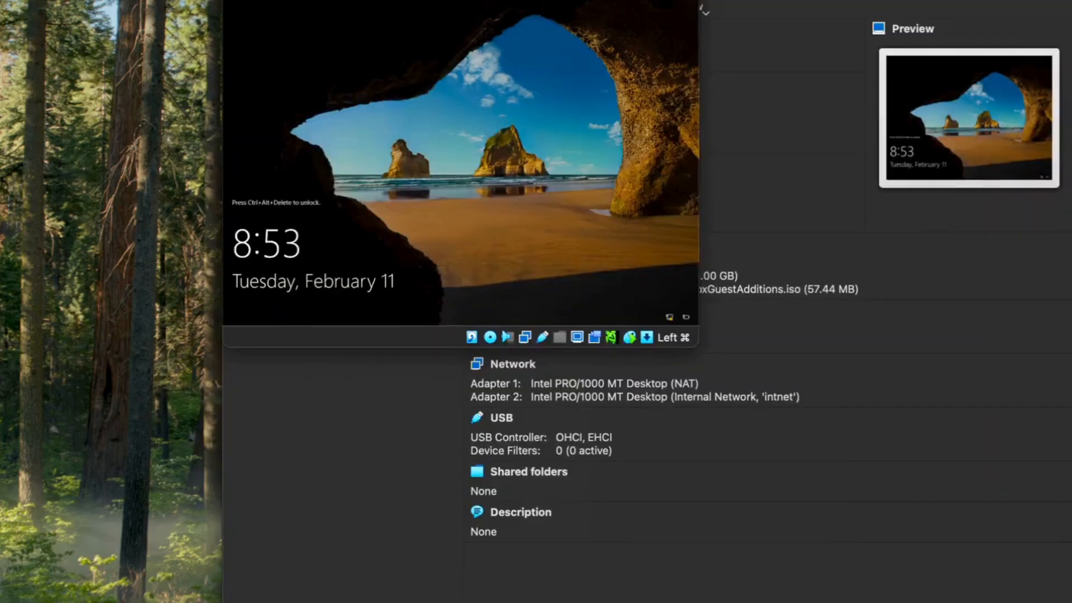
left_click(3, 1)
mouse_move(22, 1)
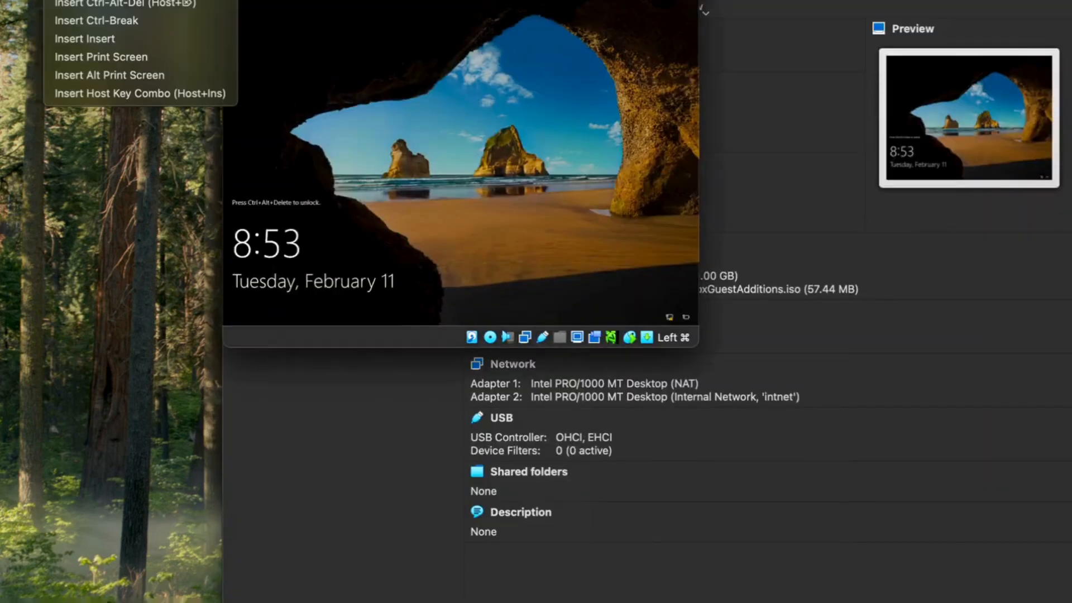
left_click(108, 3)
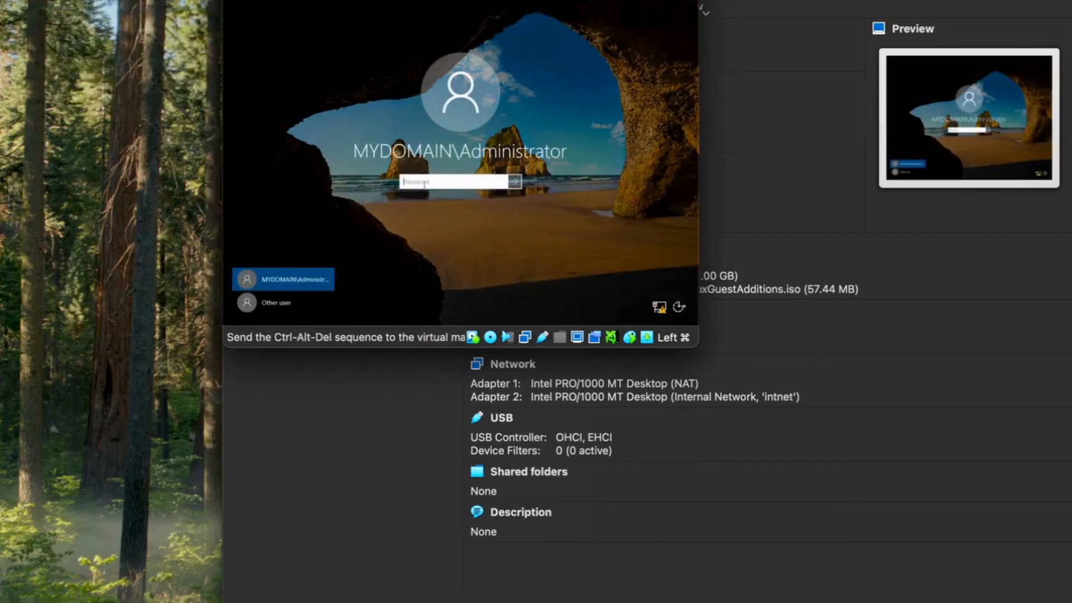
type("Password1")
key("Return")
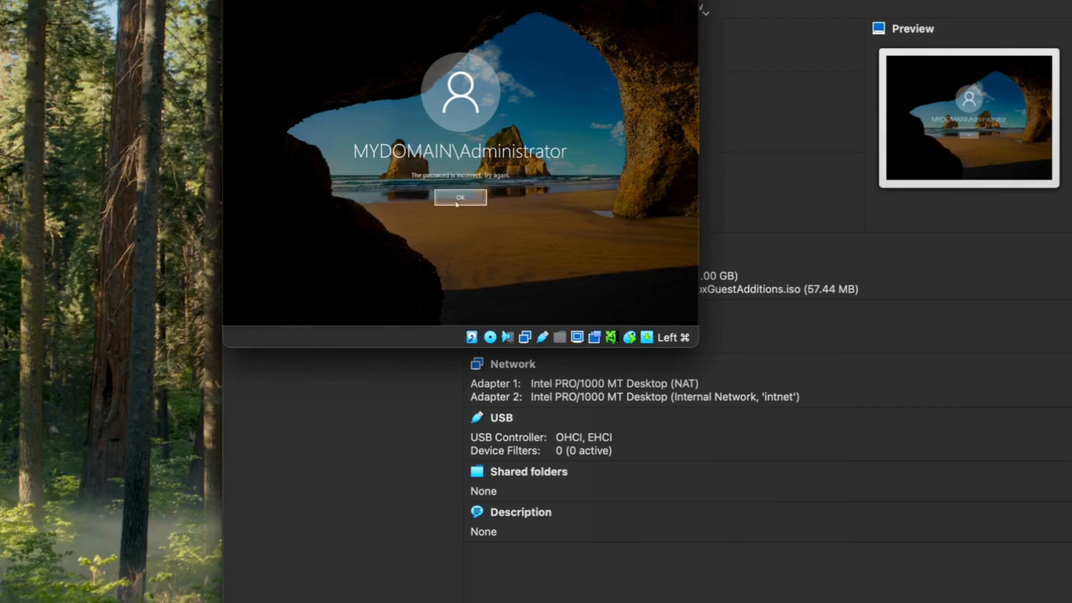
left_click(457, 200)
type("Password1")
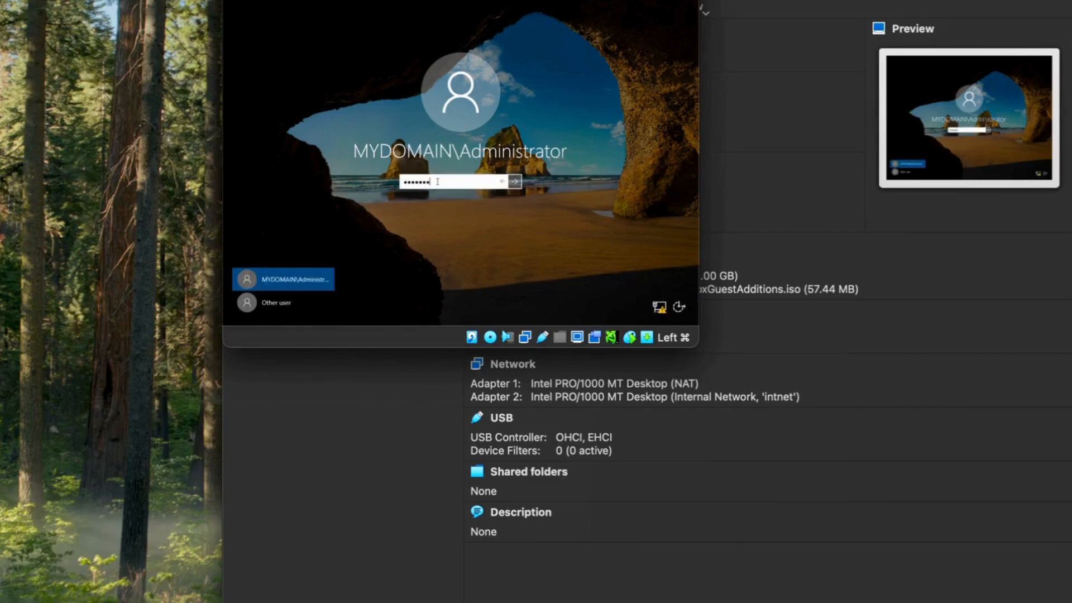
key("Return")
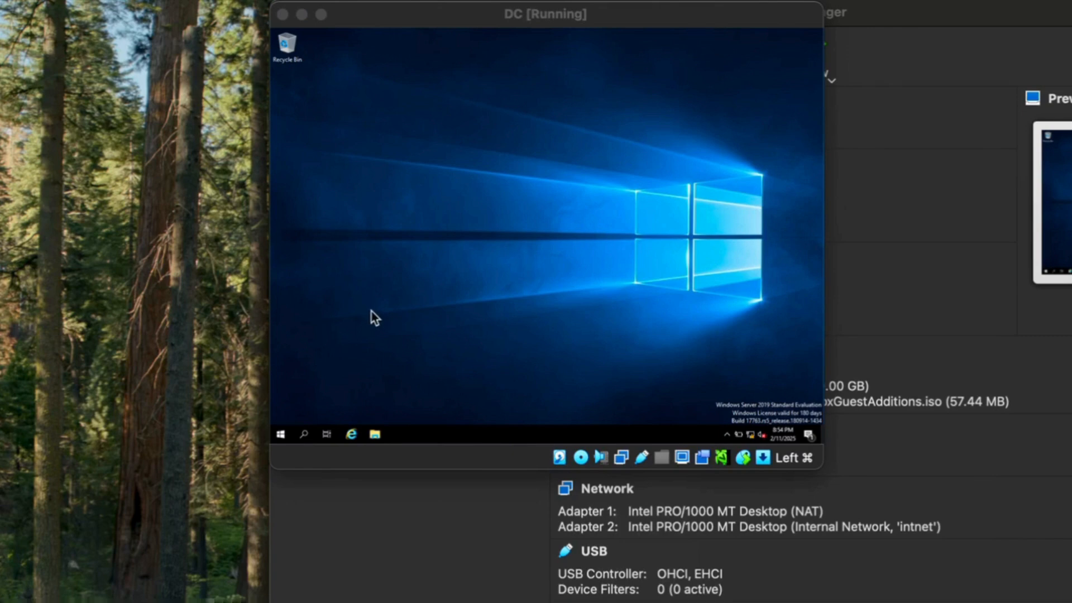
Launch Active Directory Users and Computers from Windows Administrative Tools and enlarge the VM display
left_click(282, 435)
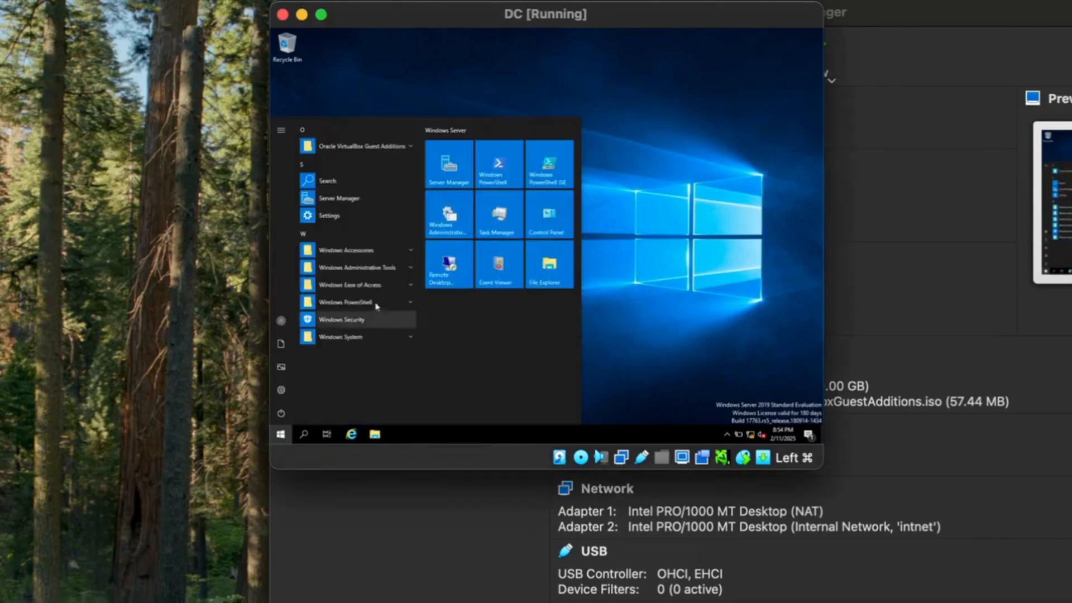
left_click(411, 269)
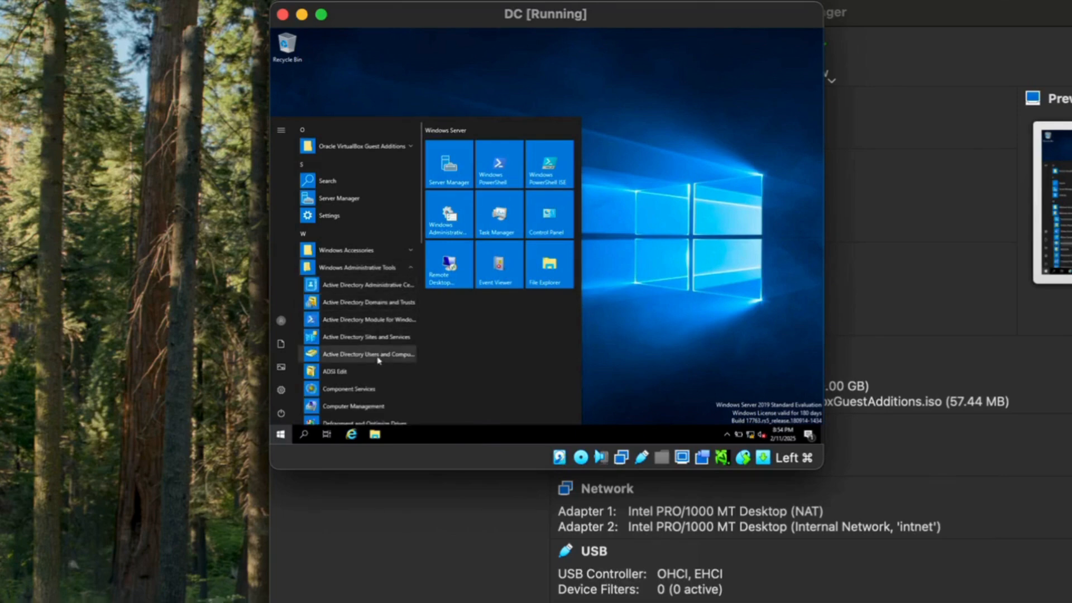
left_click(379, 355)
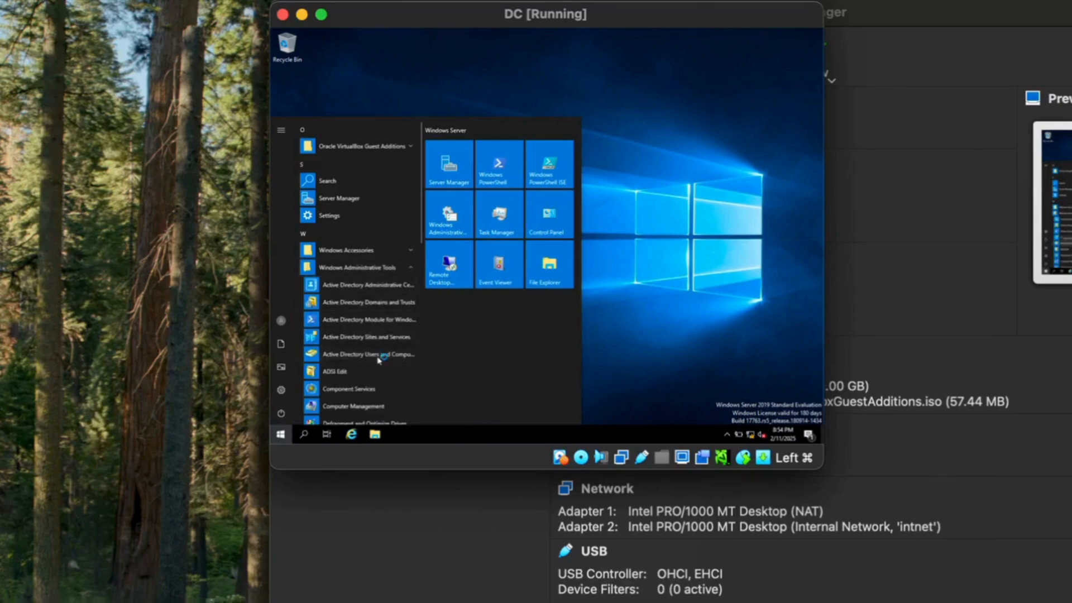
left_click_drag(819, 468, 1071, 602)
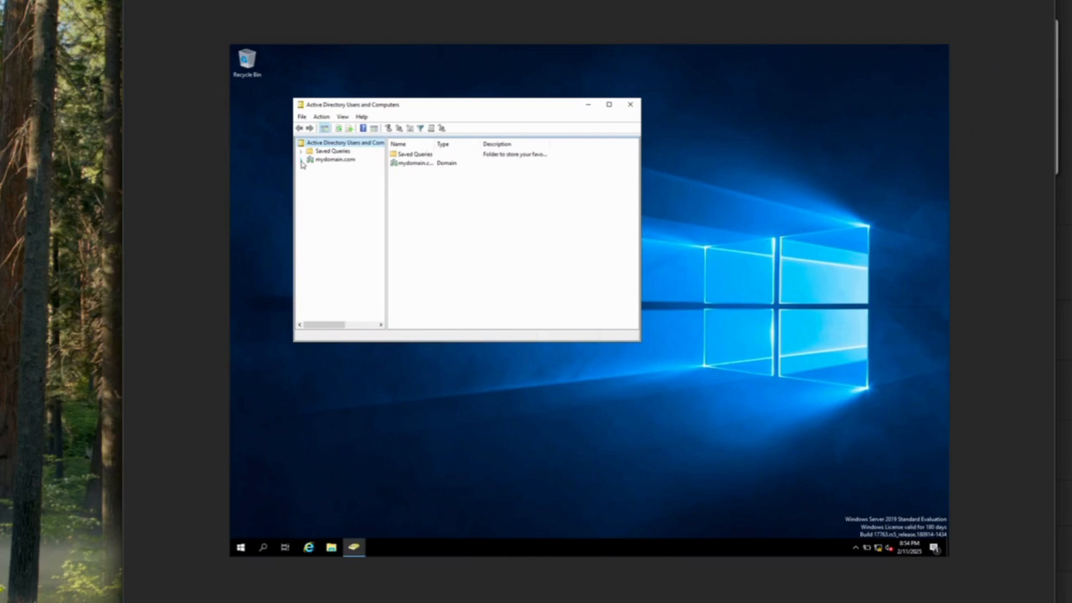
Create a new organizational unit named _ADMINS under the mydomain.com domain
left_click(301, 161)
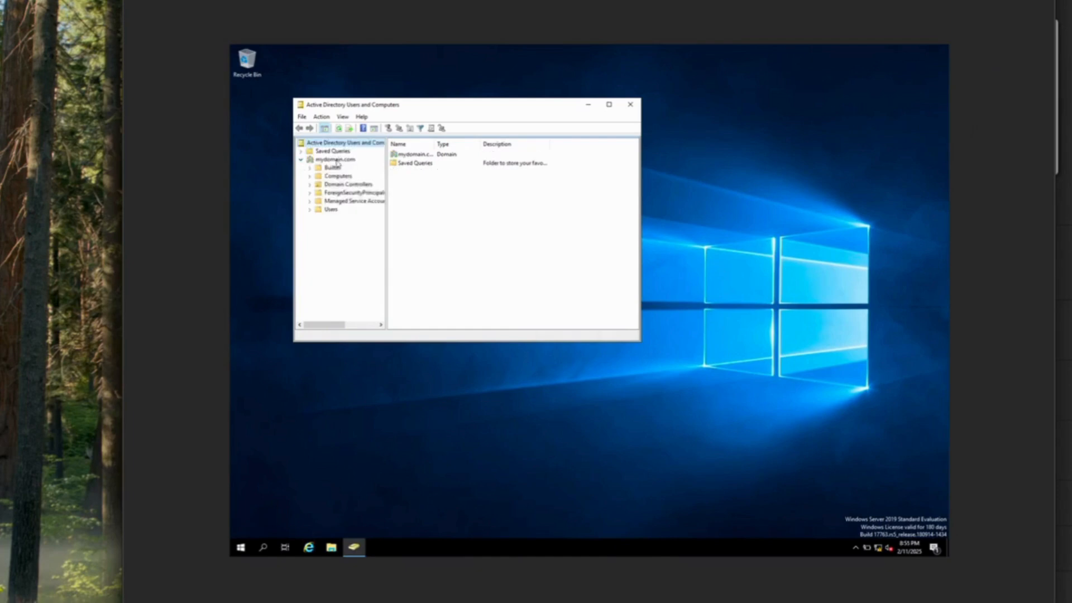
right_click(336, 161)
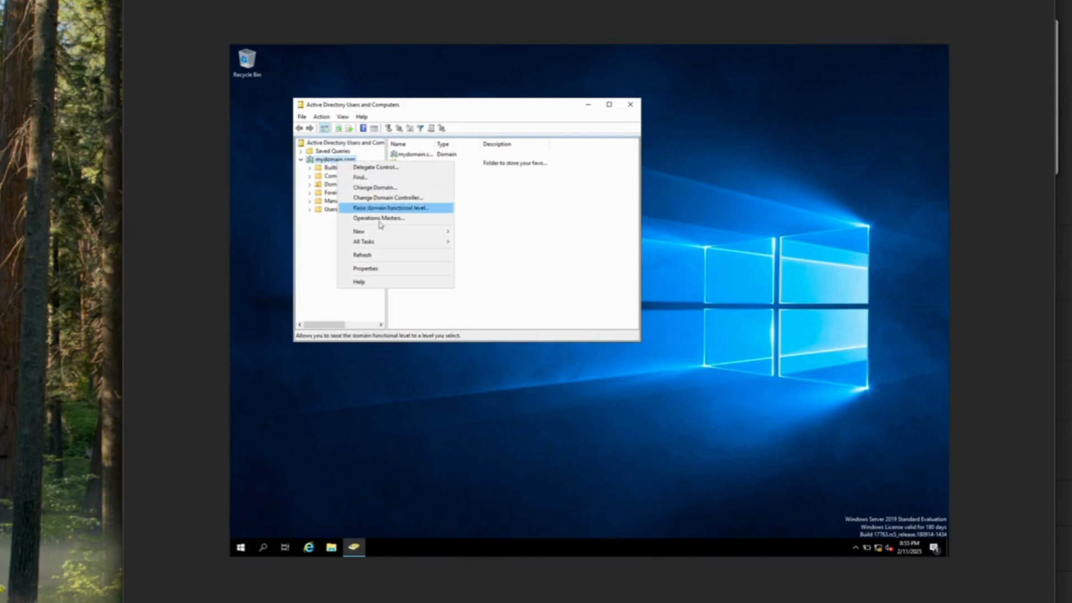
mouse_move(391, 231)
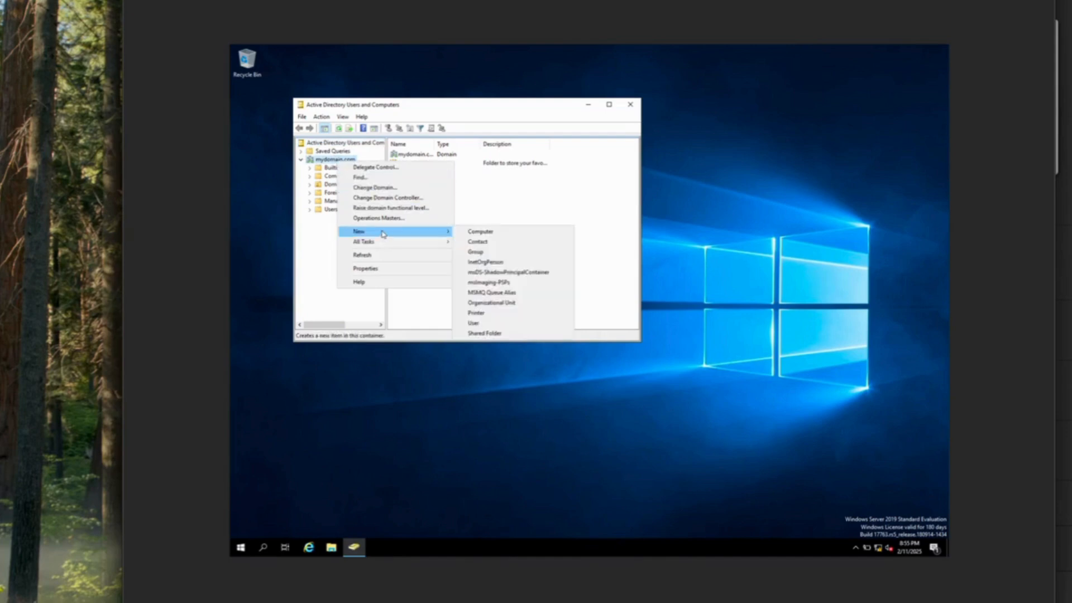
left_click(505, 303)
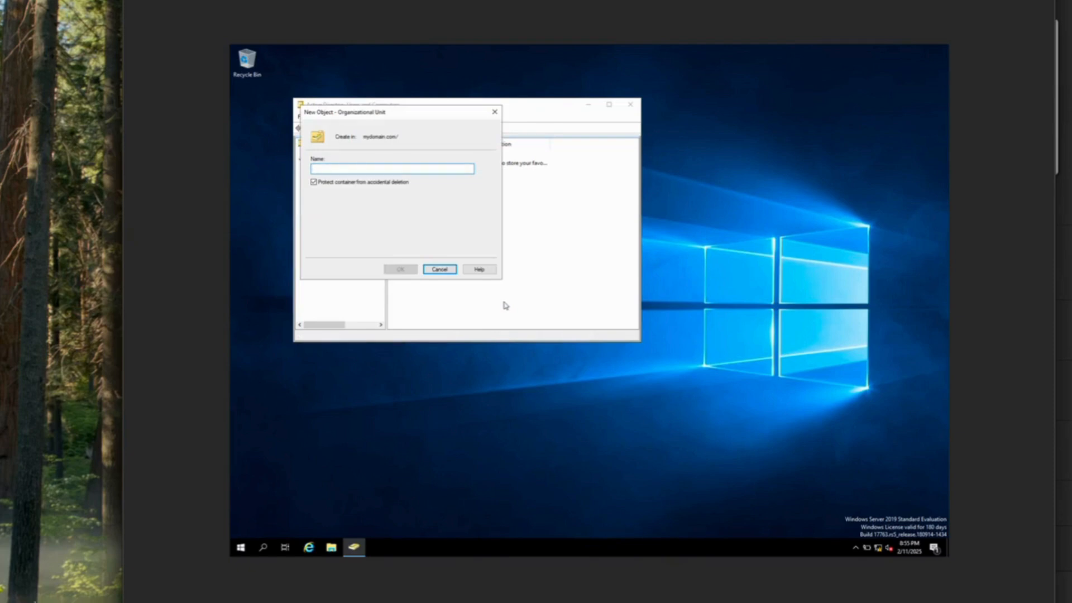
type("JADMINS")
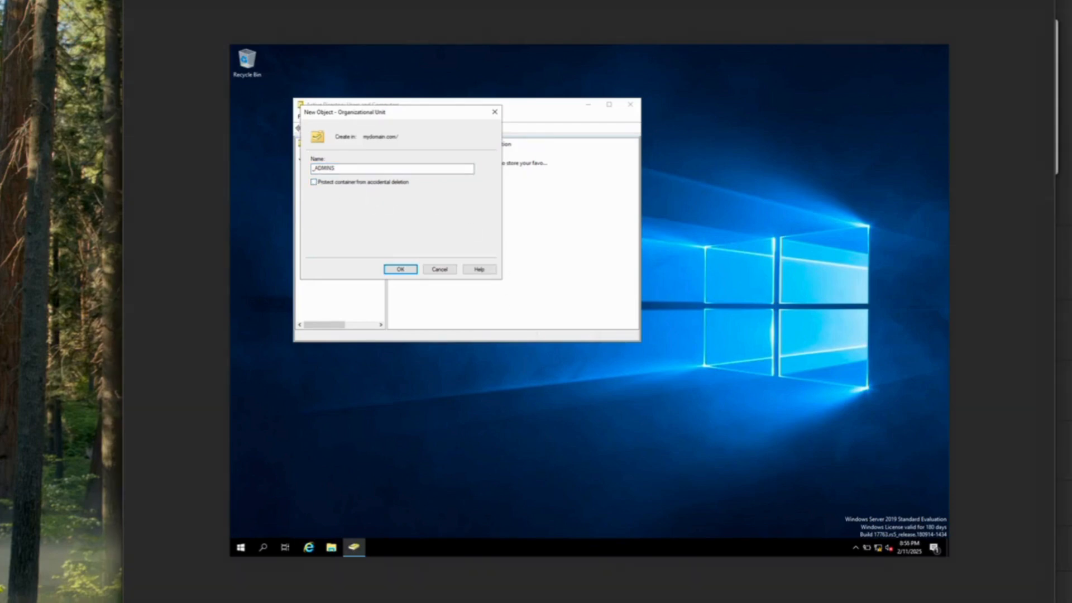
left_click(410, 270)
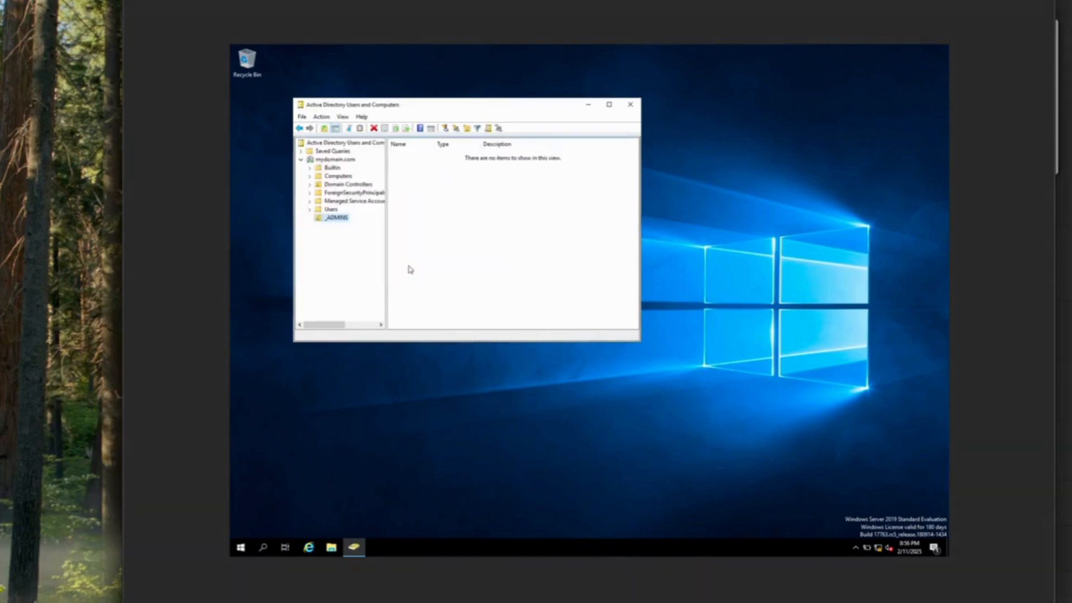
Start a new user in _ADMINS, entering the person's first name, last name and logon name
right_click(343, 220)
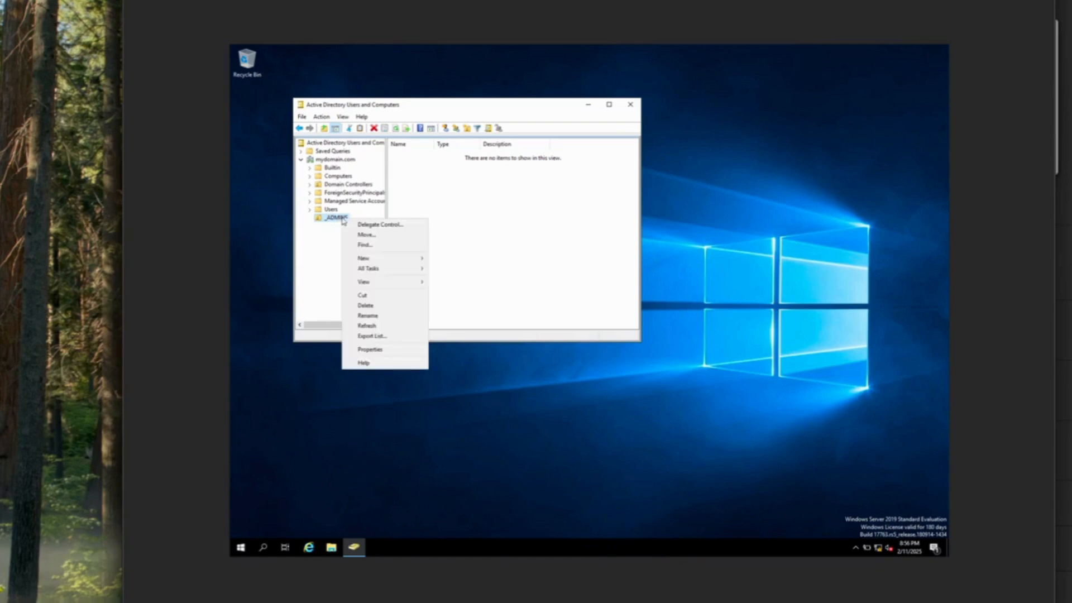
mouse_move(394, 266)
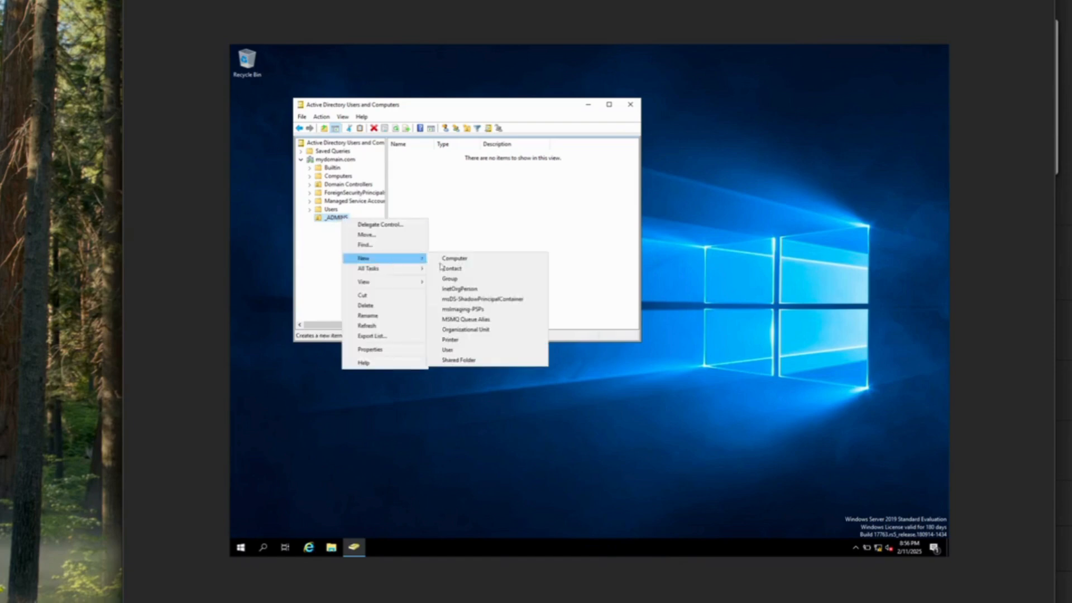
left_click(461, 351)
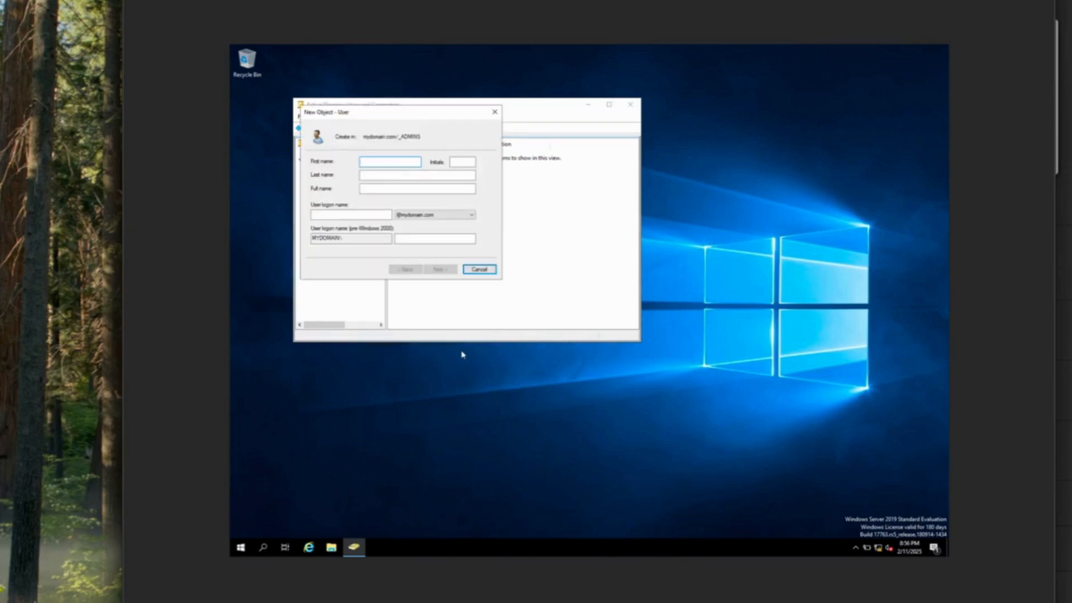
left_click(382, 176)
left_click(356, 216)
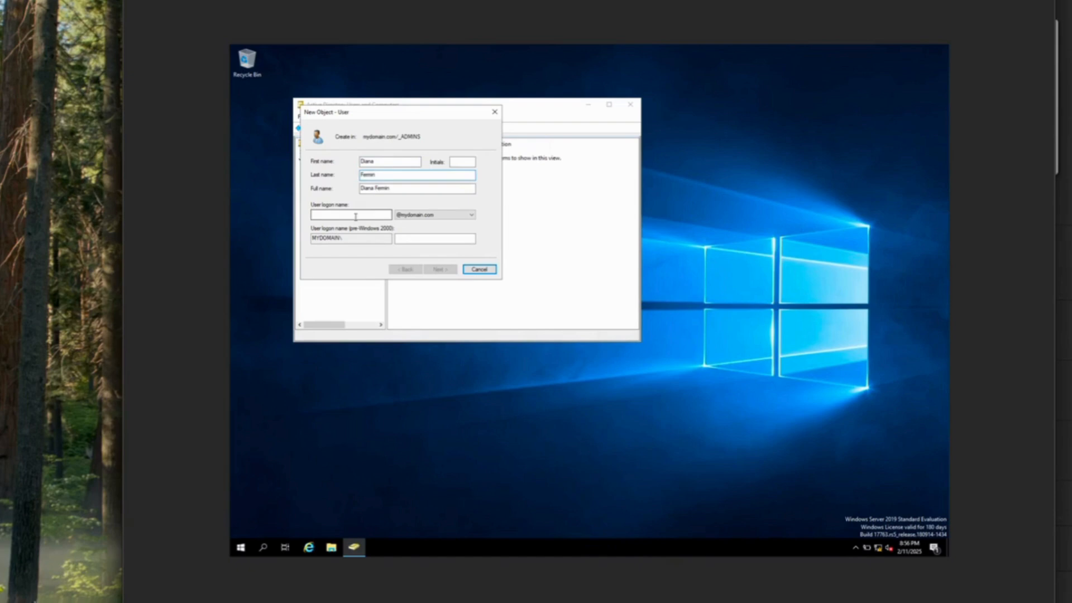
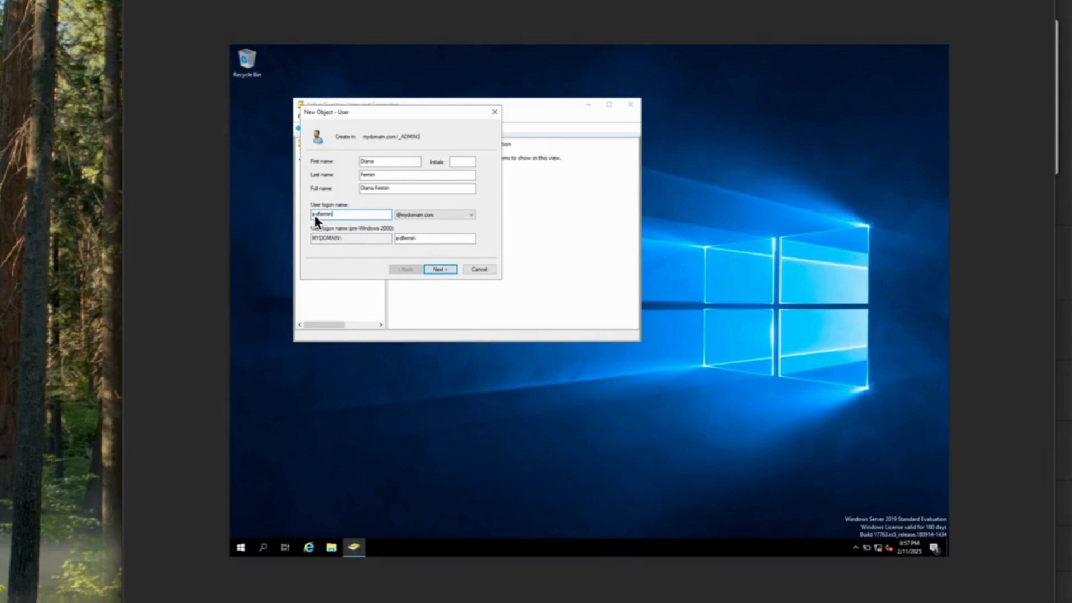
left_click(443, 269)
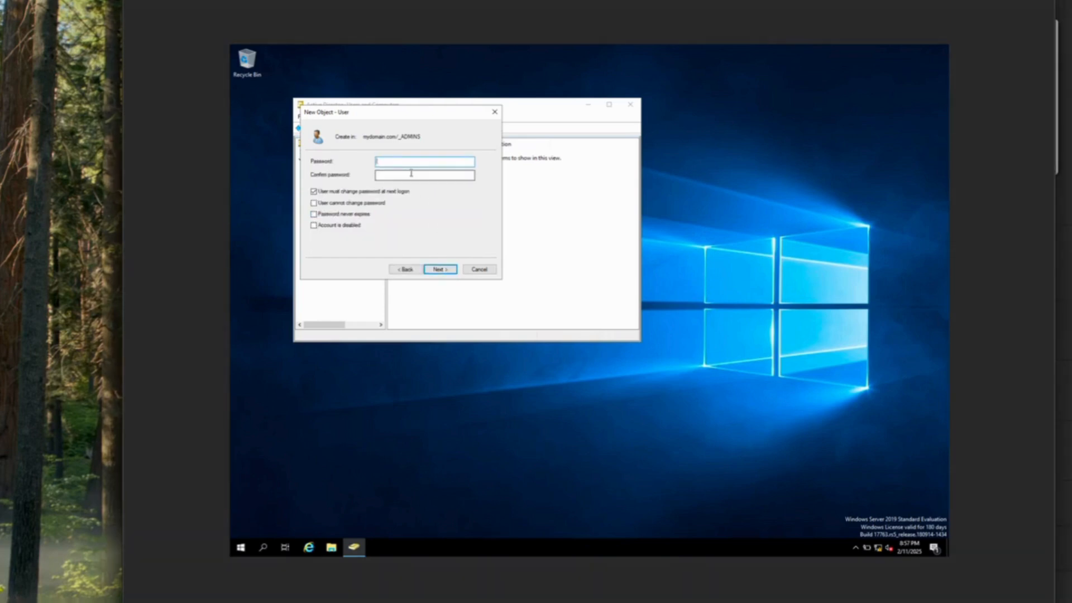
Enter and confirm the account password, tick Password never expires, and finish creating the user
type("Password1")
left_click(404, 174)
type("Password")
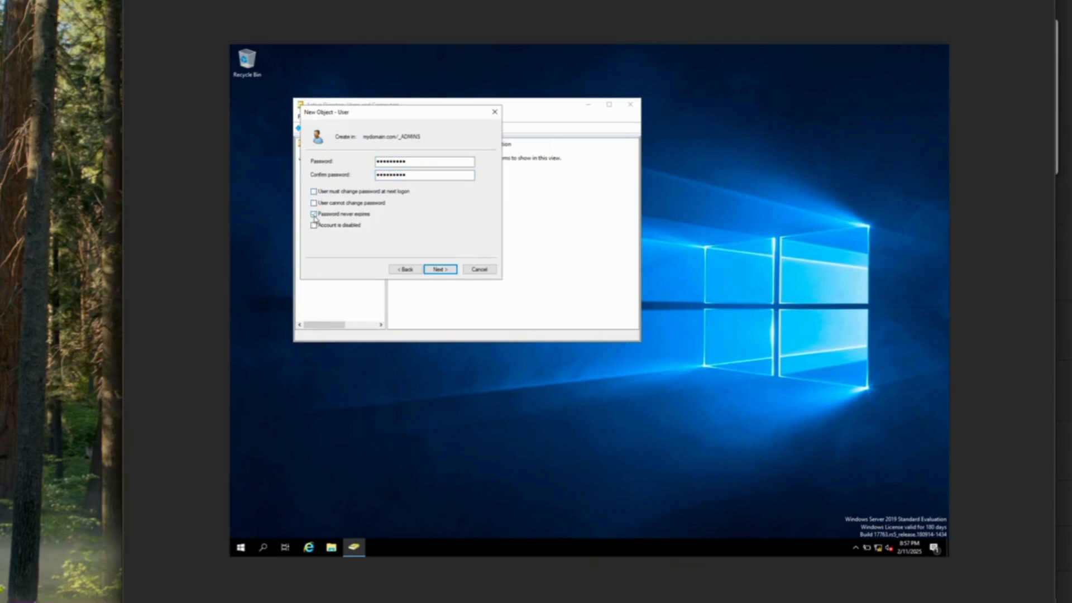
left_click(314, 215)
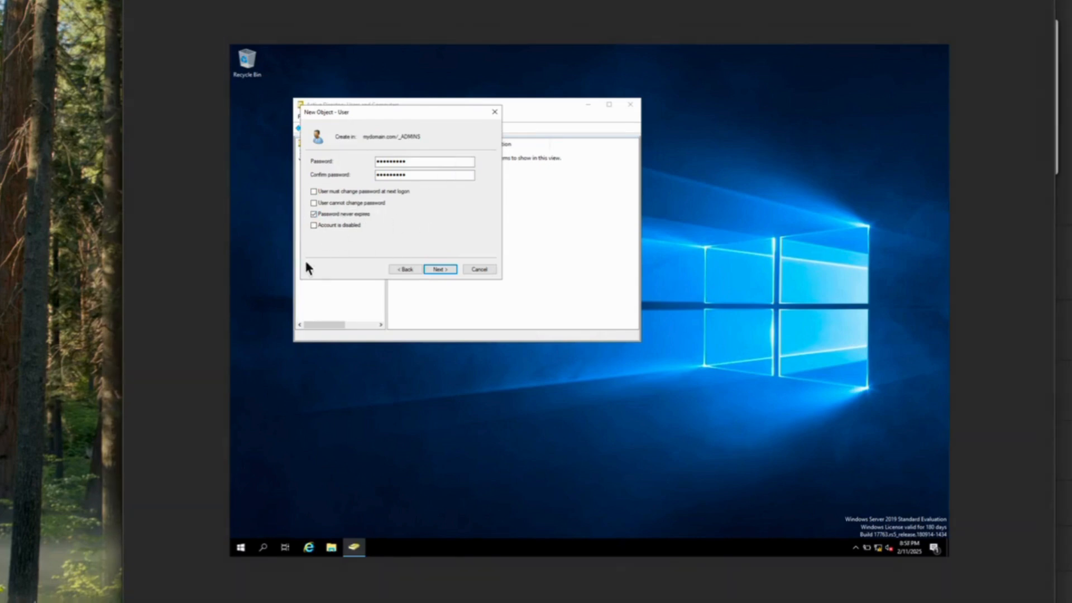
left_click(443, 269)
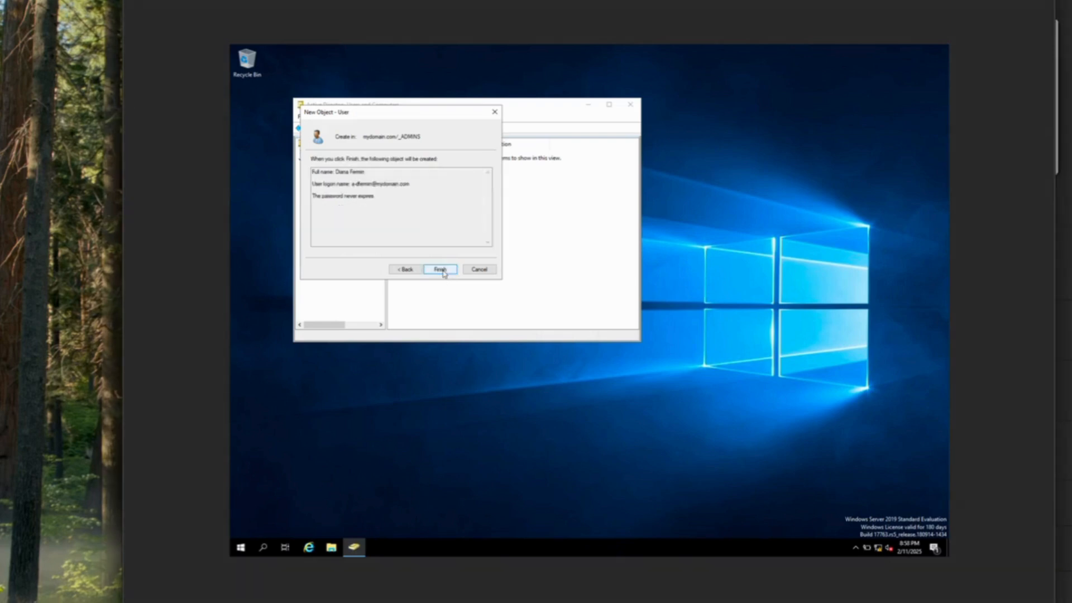
left_click(441, 269)
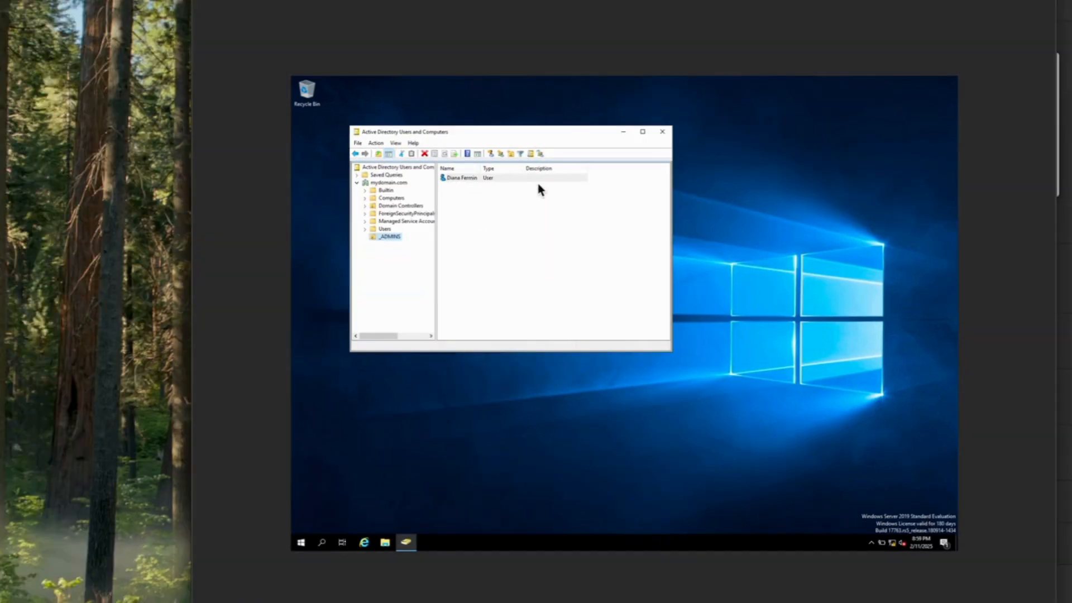
Enlarge the Active Directory window and open the new user's Member Of properties
left_click(663, 313)
left_click_drag(674, 334, 819, 334)
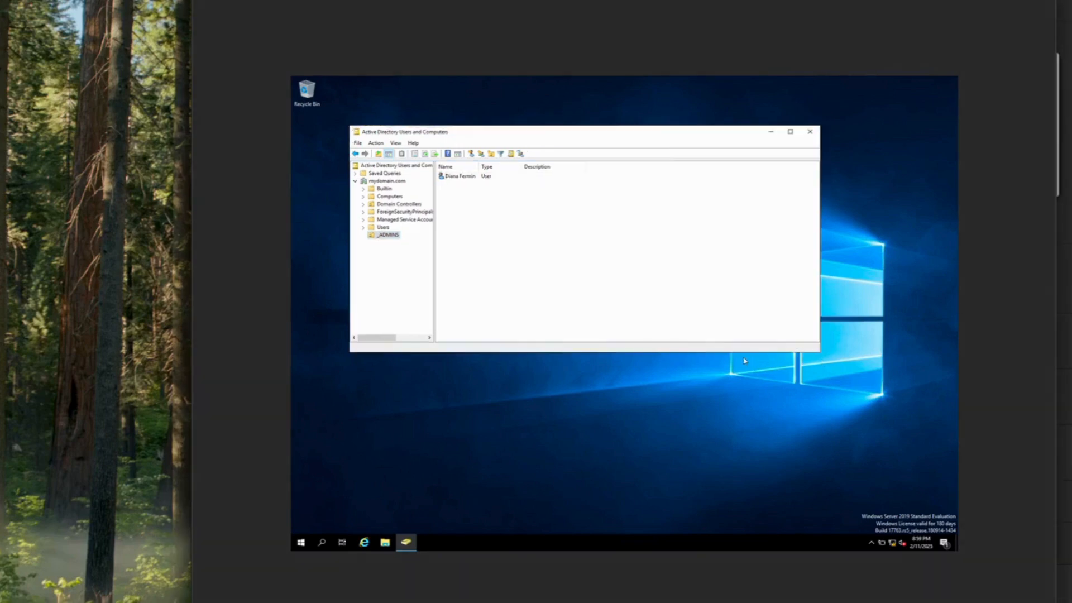
left_click_drag(743, 352, 748, 394)
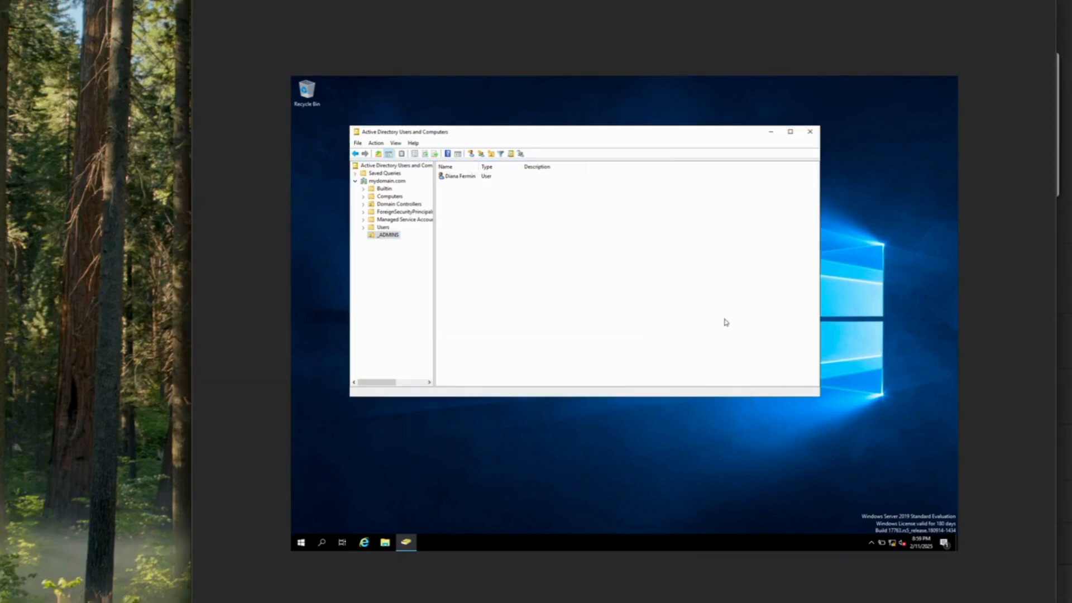
right_click(470, 181)
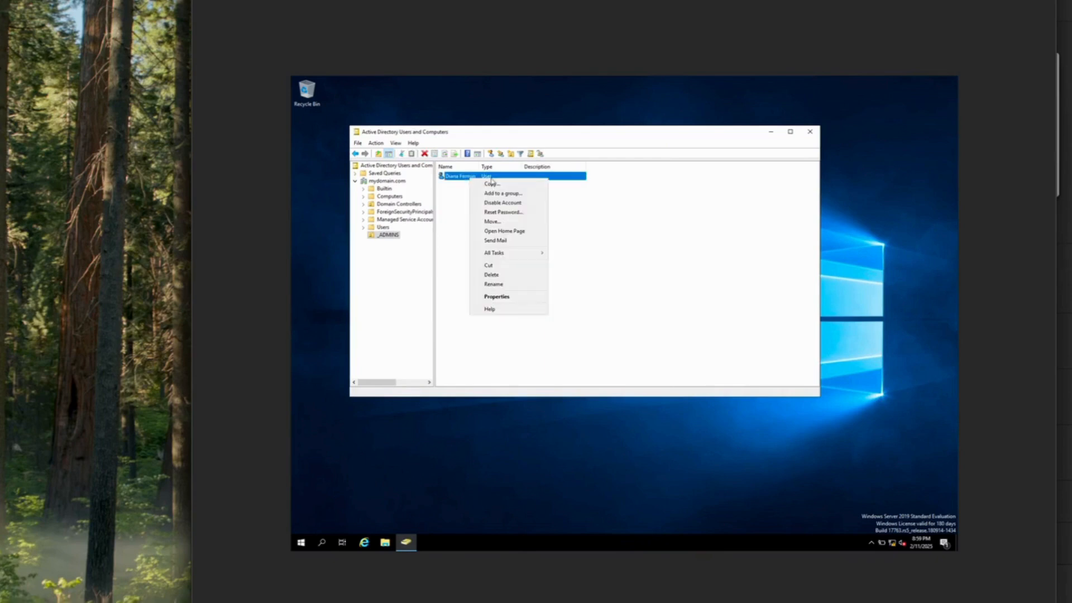
left_click(497, 298)
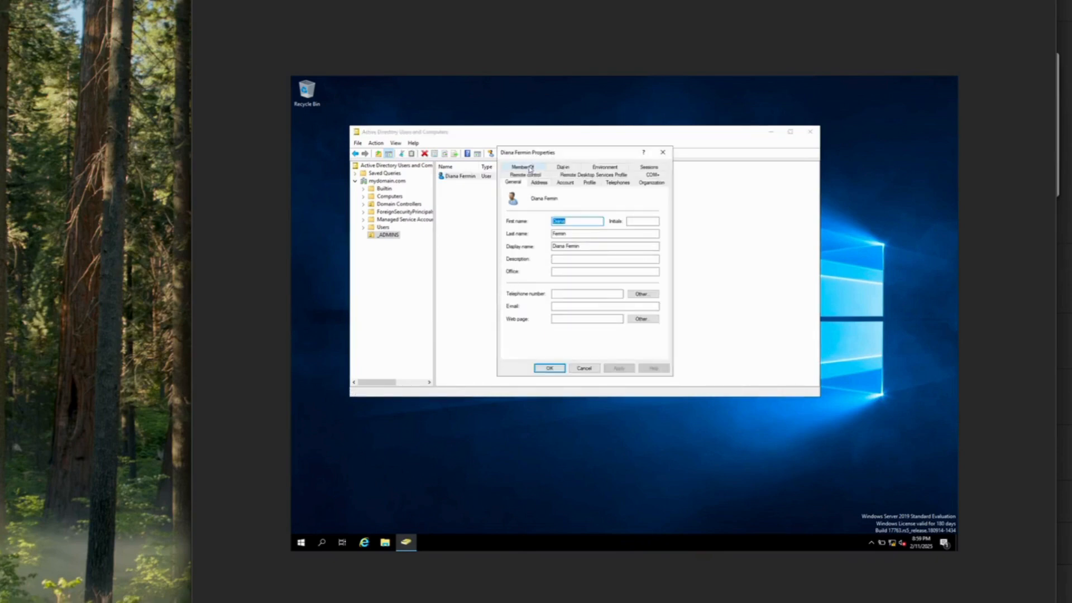
left_click(532, 167)
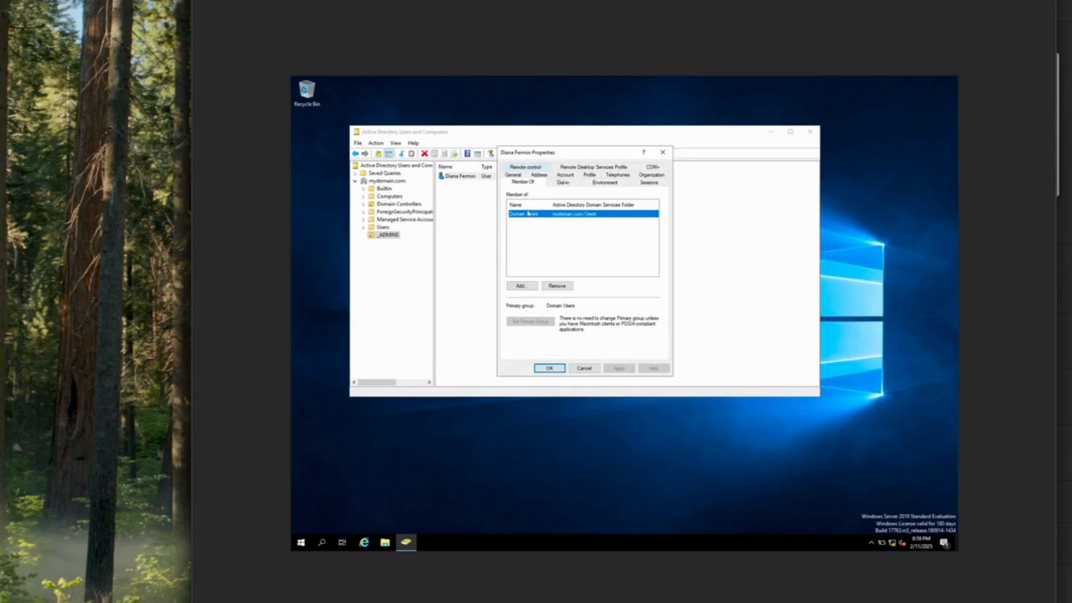
Add the Domain Admins group to the user, verify the name, and apply the change
left_click(520, 286)
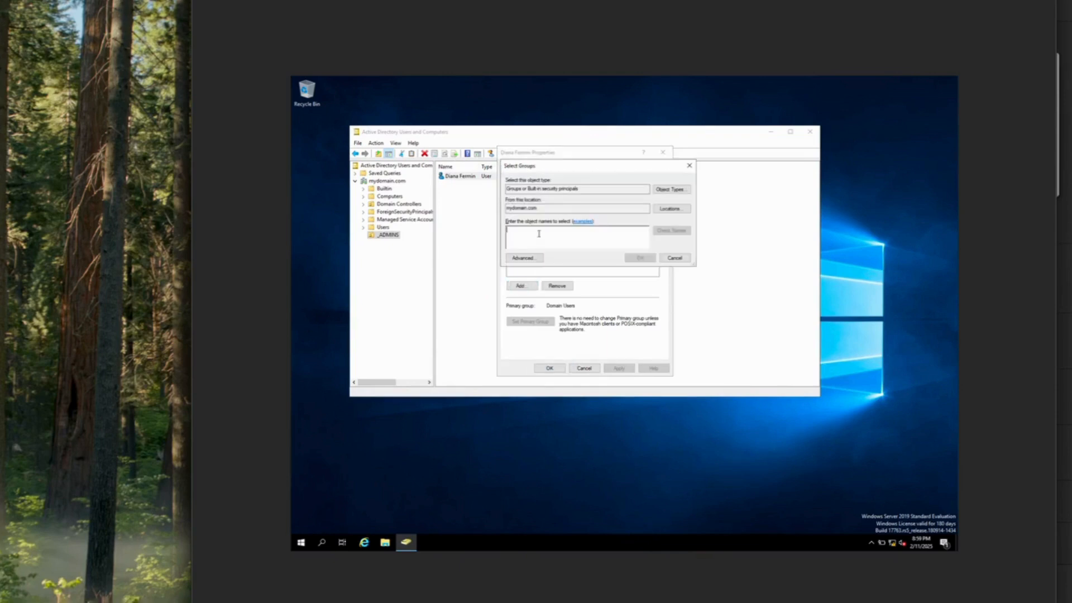
type("Domain")
type("Admins")
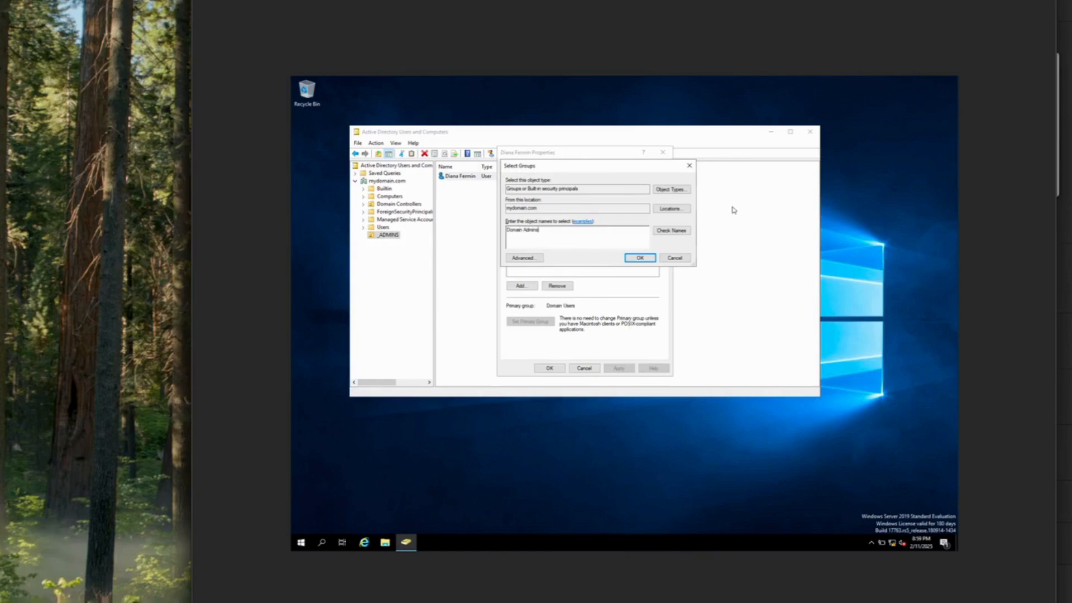
left_click(671, 231)
left_click(640, 258)
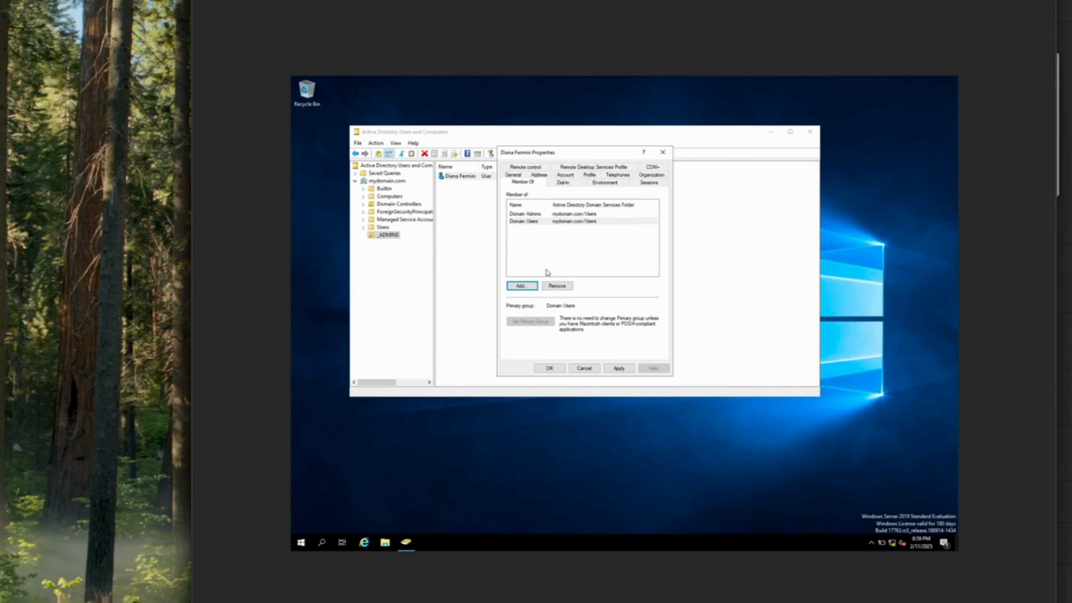
left_click(618, 367)
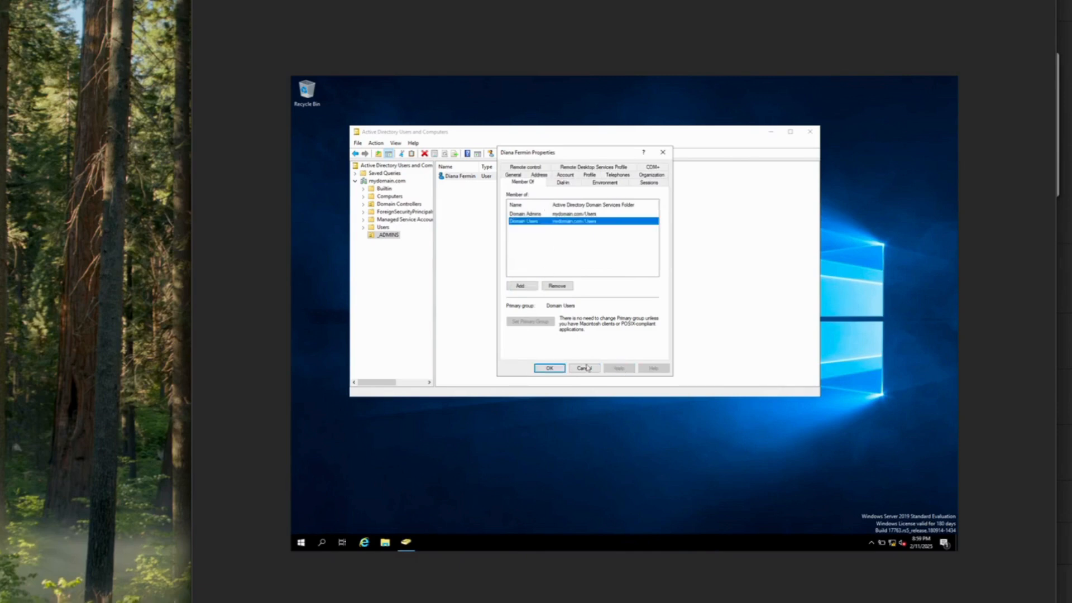
left_click(549, 368)
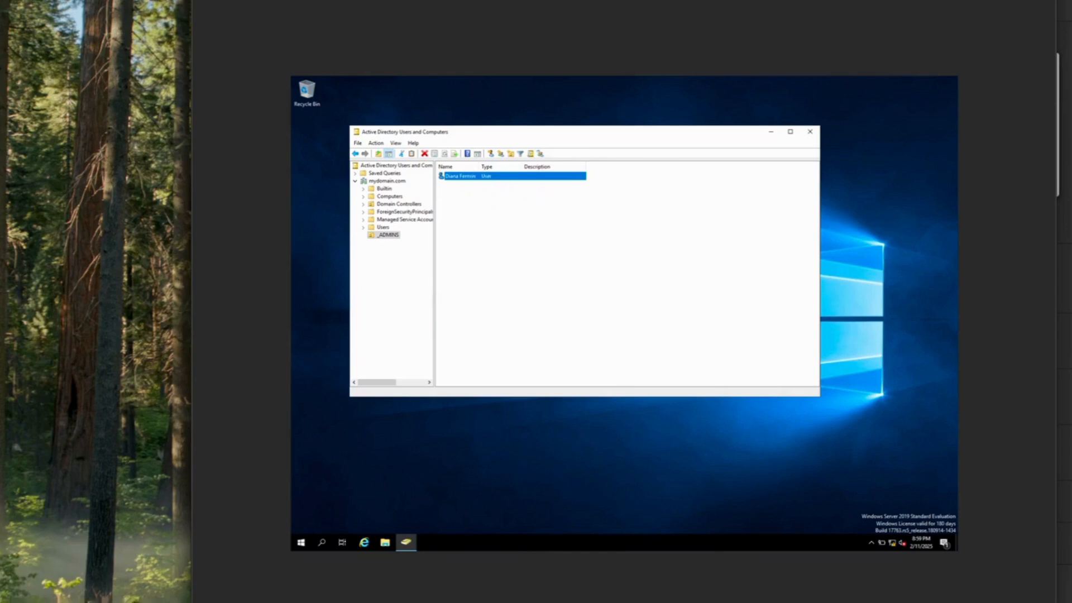
Sign out of the current Administrator session from the Start menu account options
left_click(301, 543)
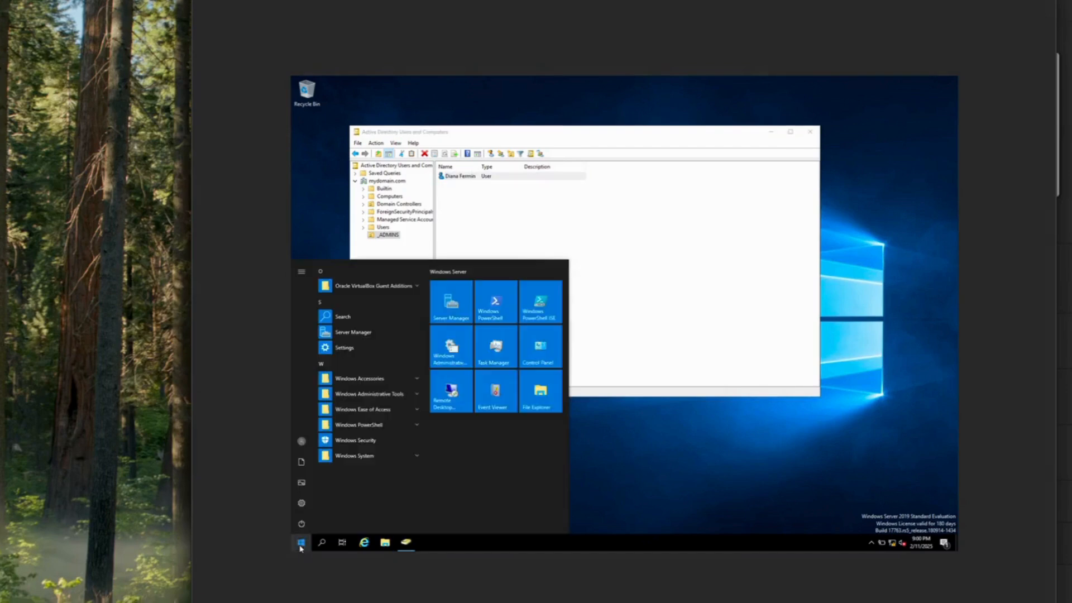
left_click(301, 442)
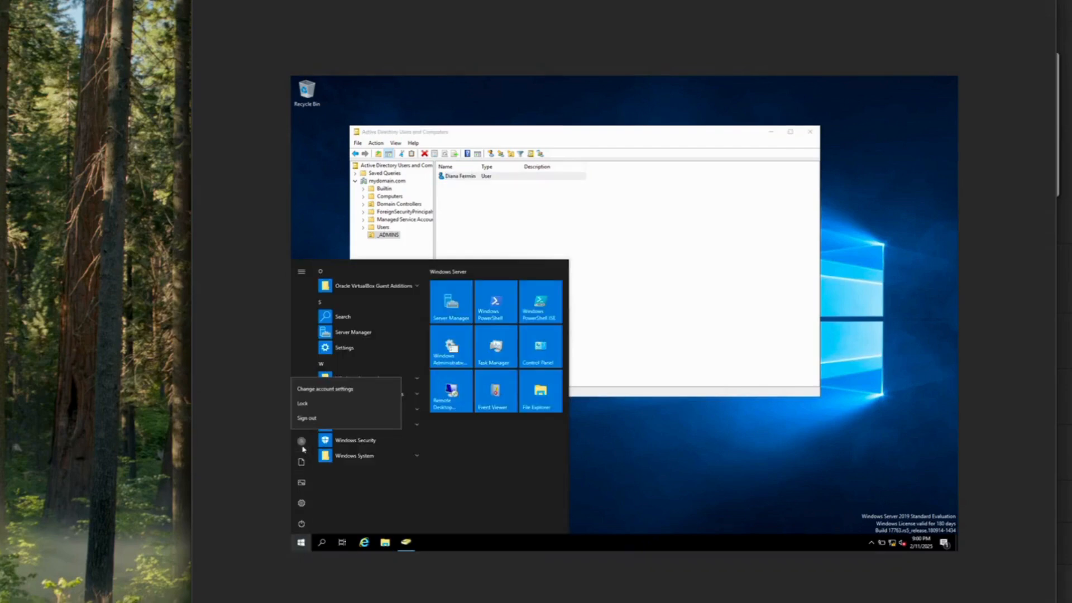
left_click(307, 419)
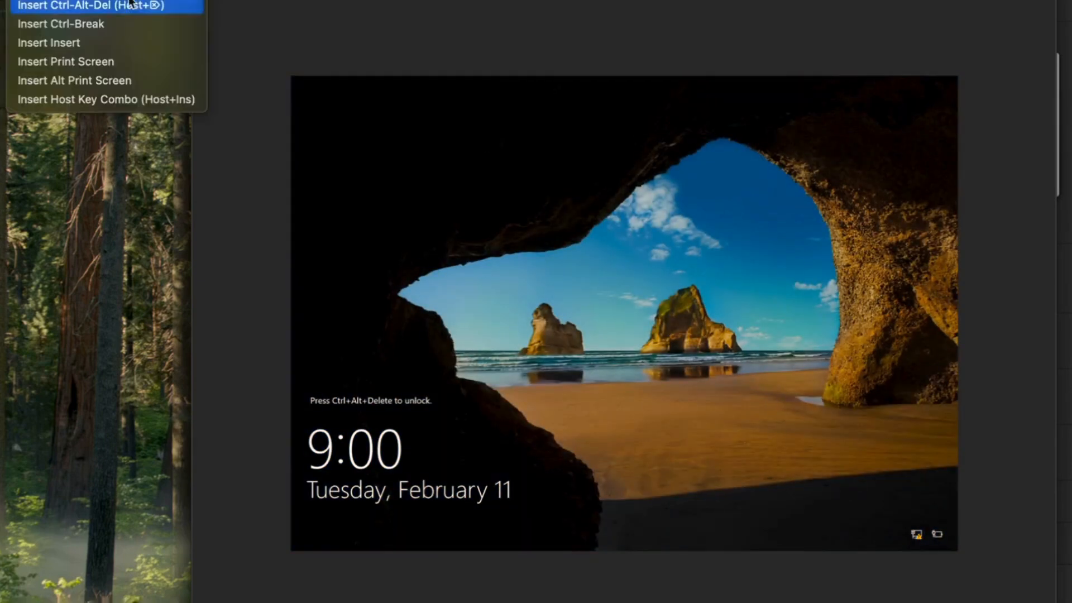
Send Ctrl-Alt-Del and sign in as Other user with the new admin account's name and password
left_click(130, 5)
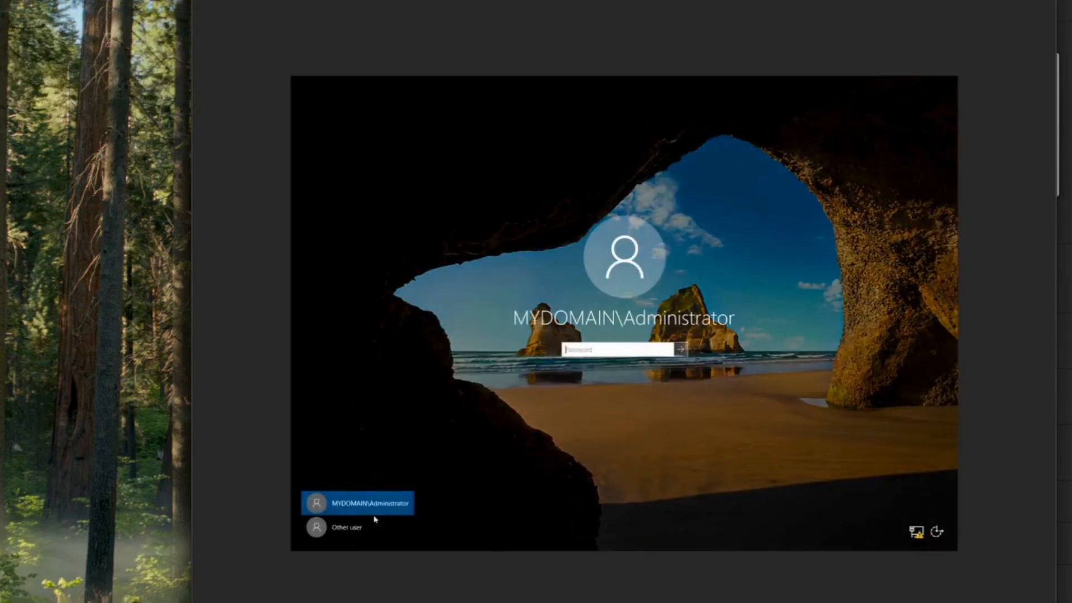
left_click(350, 521)
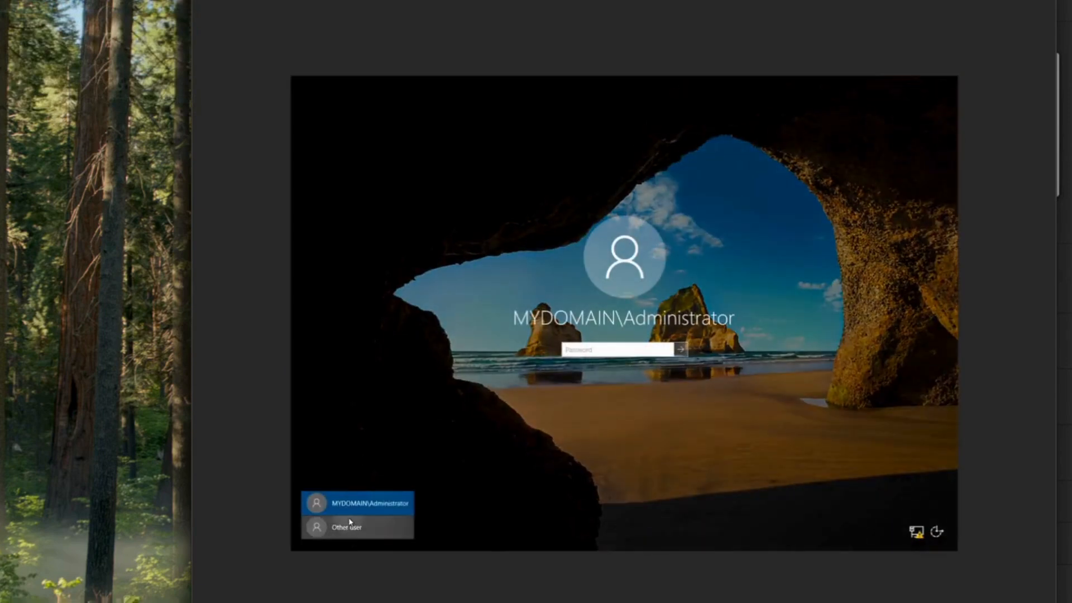
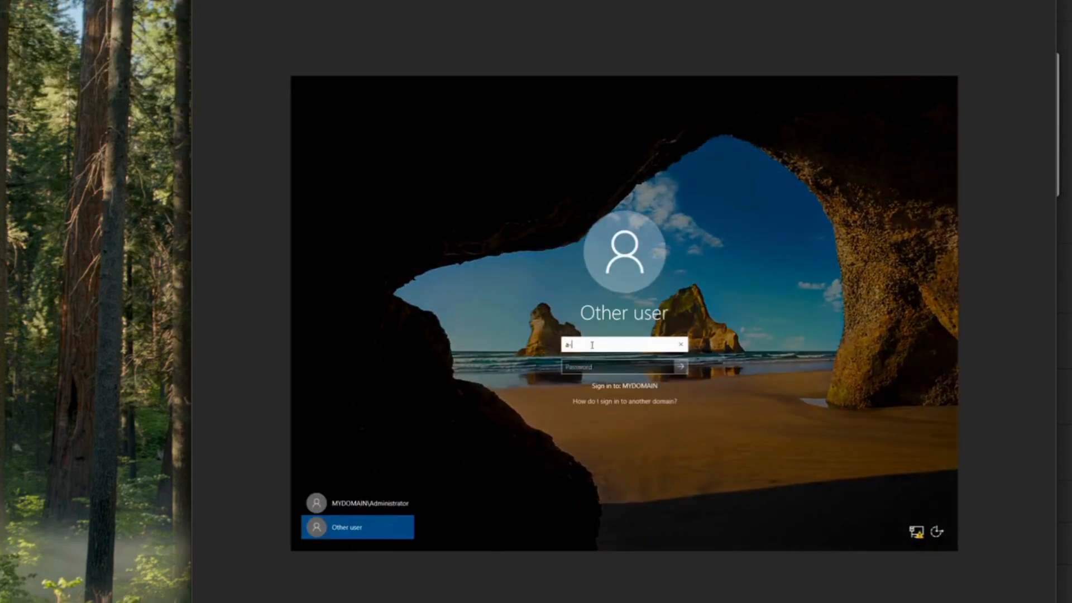
left_click(606, 366)
left_click(606, 366)
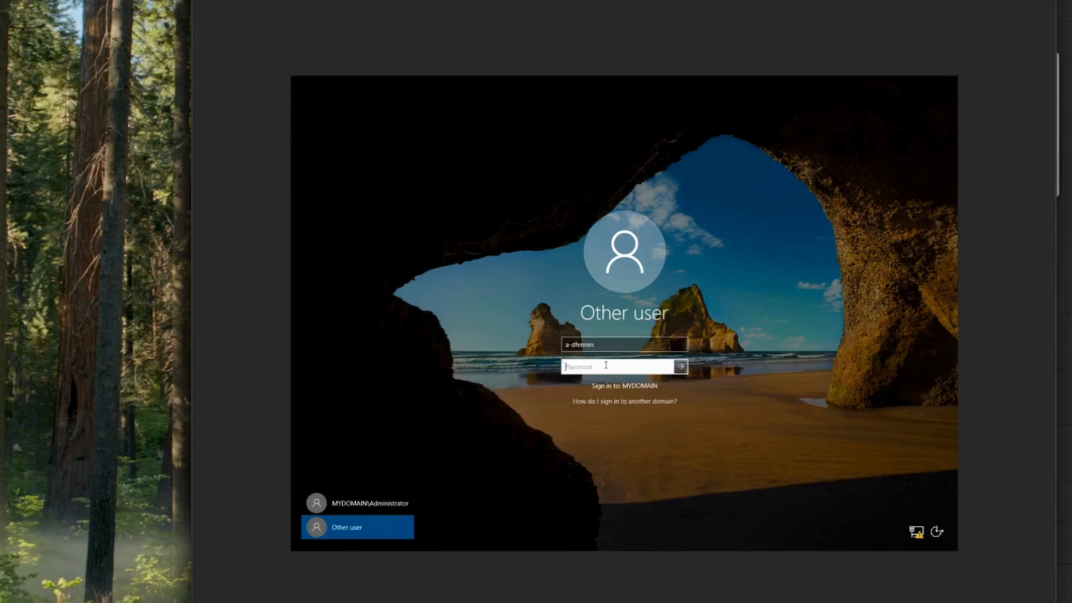
type("••••••••••")
key("Return")
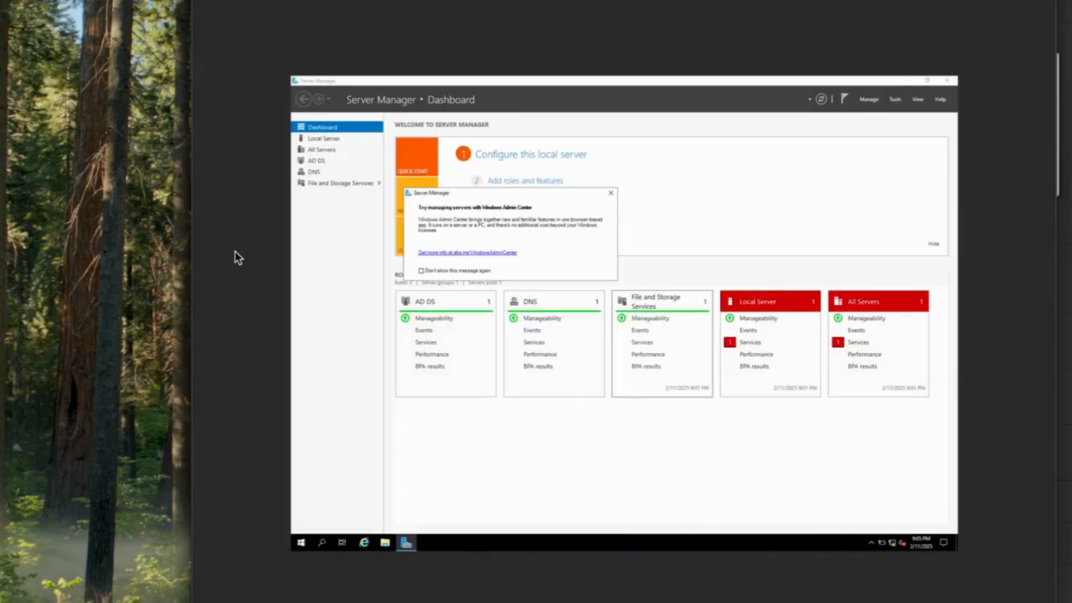
Close the 'Try managing servers with Windows Admin Center' popup
left_click(611, 194)
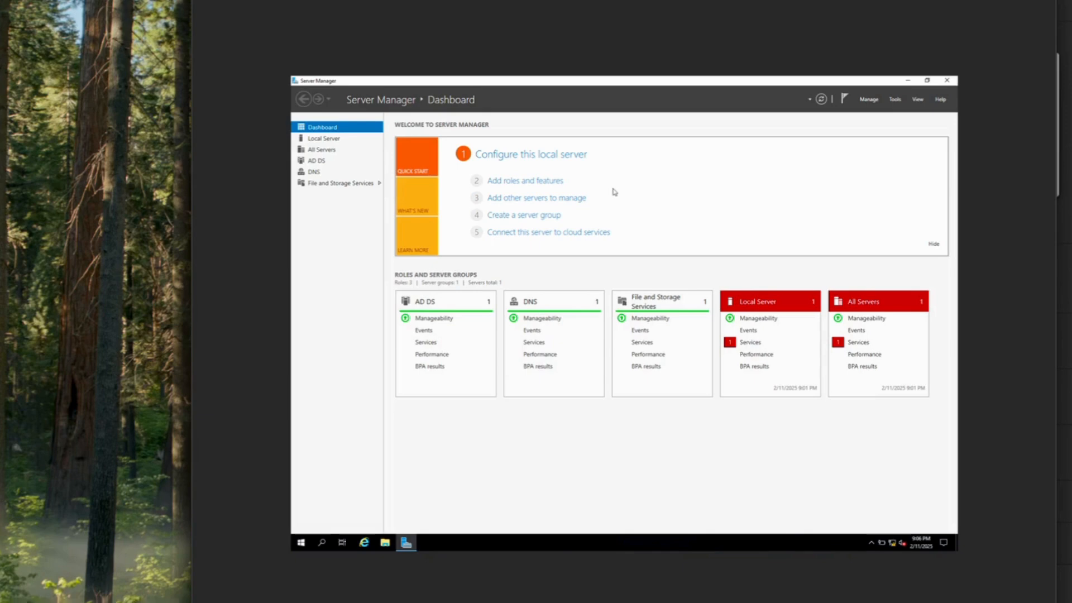
Run Add Roles and Features on this server and select the Remote Access role
left_click(549, 183)
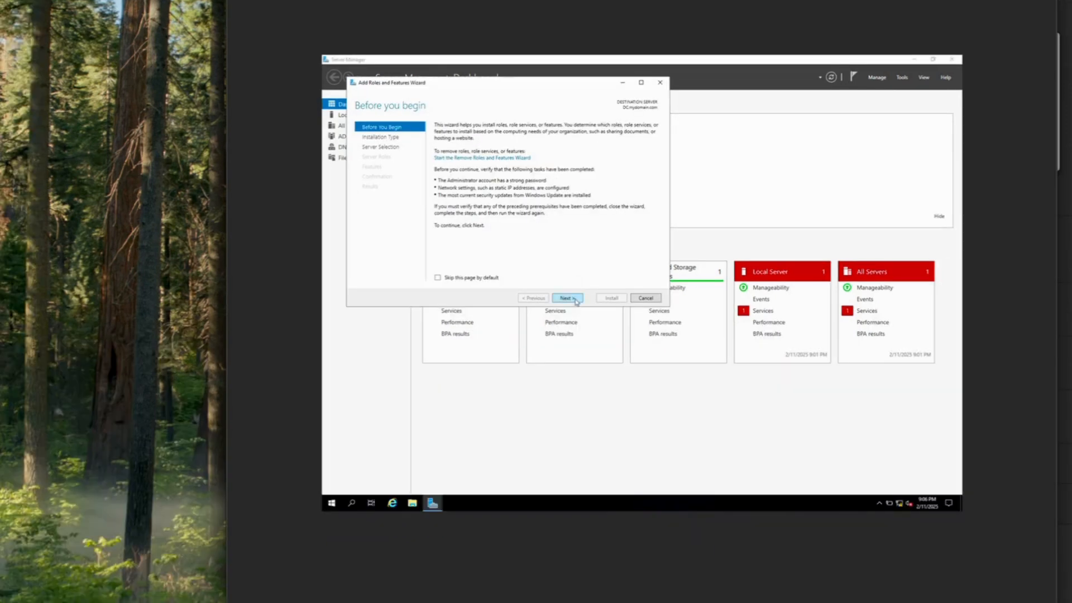
left_click(552, 330)
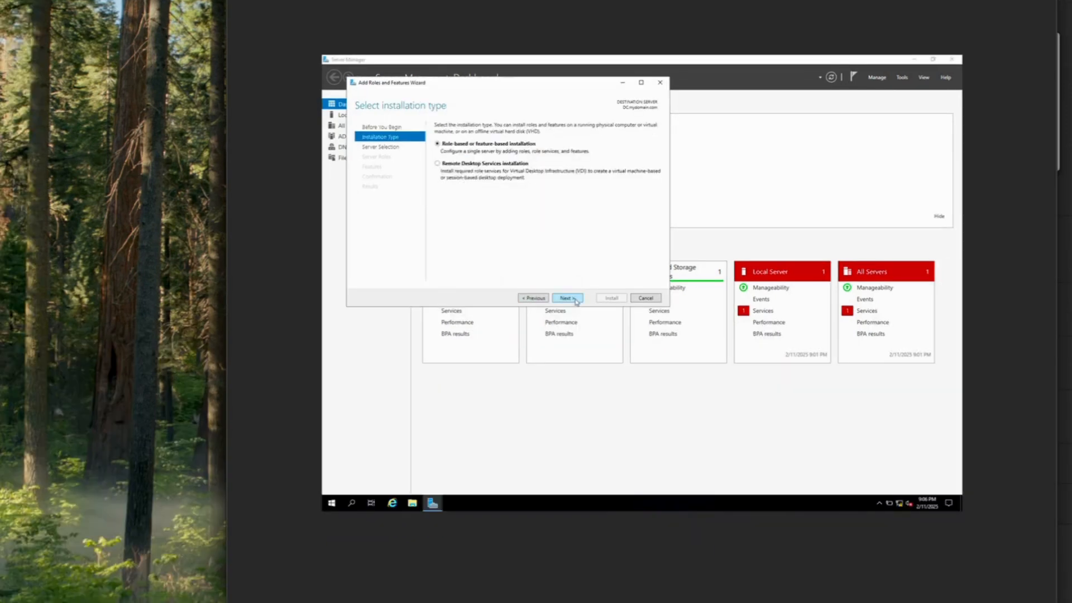
left_click(554, 330)
left_click(576, 300)
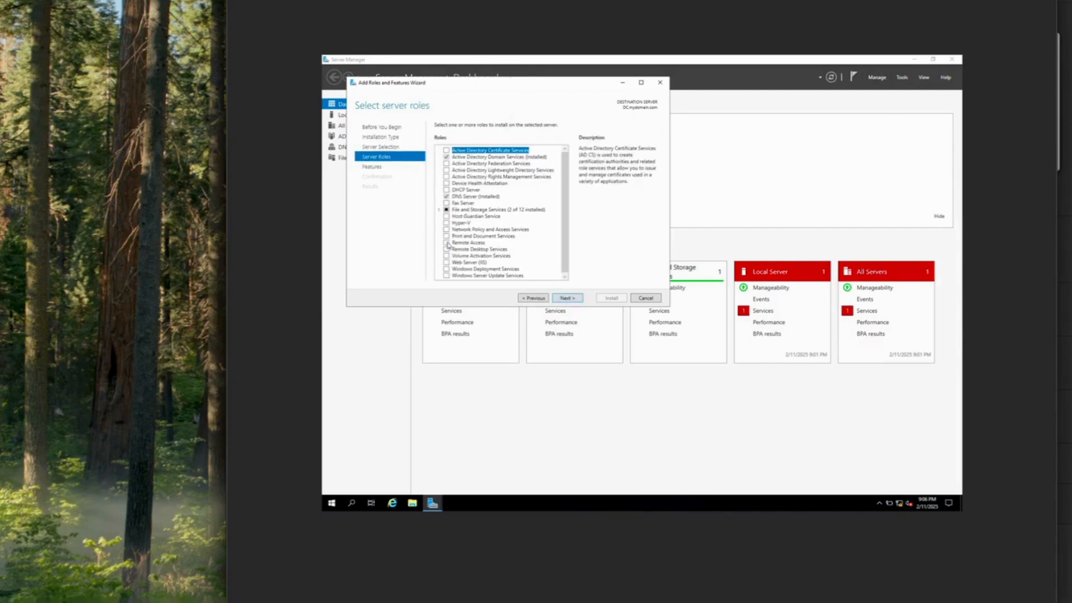
left_click(446, 243)
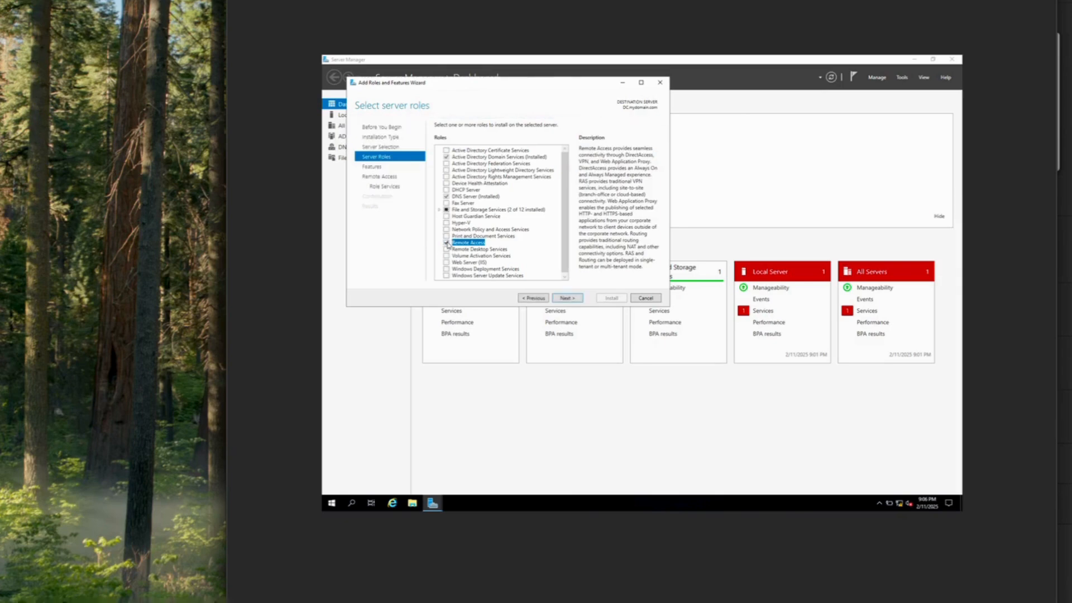
left_click(566, 297)
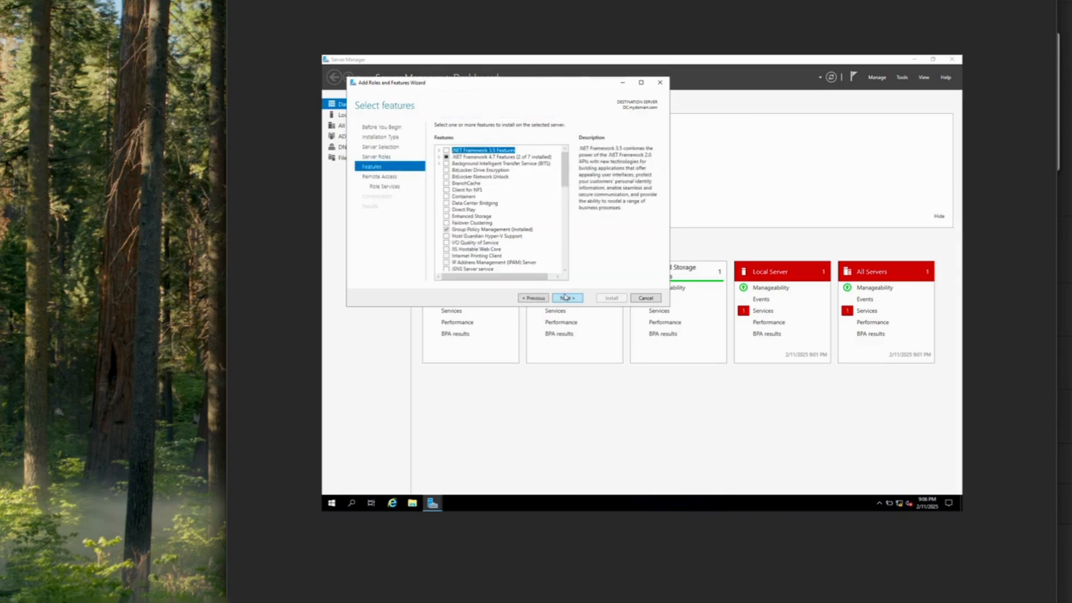
left_click(566, 297)
left_click(566, 310)
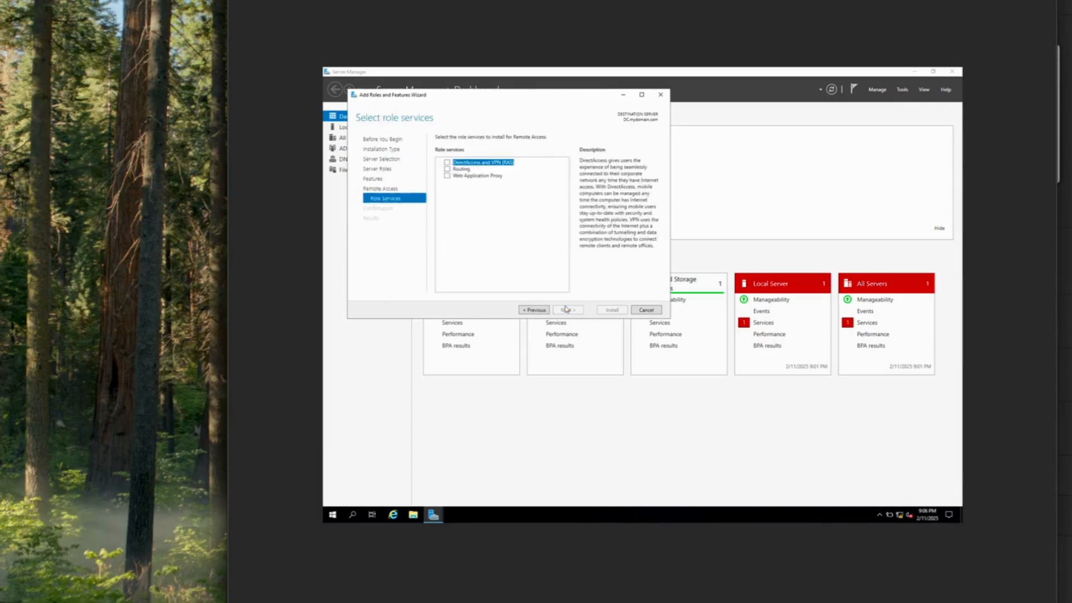
Add the Routing role service with its required features, keep IIS defaults, and install
left_click(447, 168)
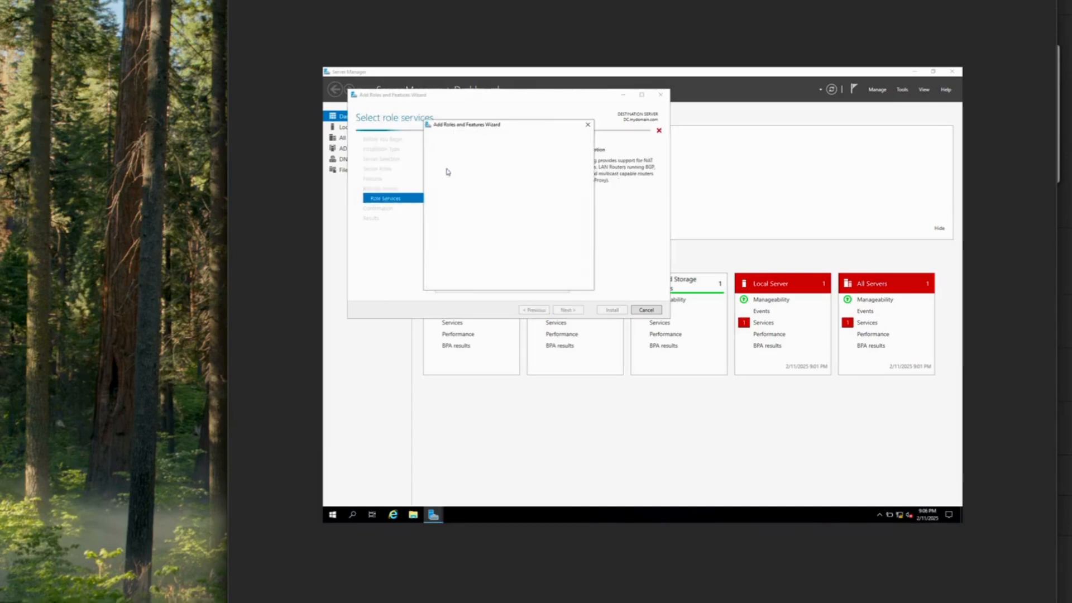
left_click(534, 272)
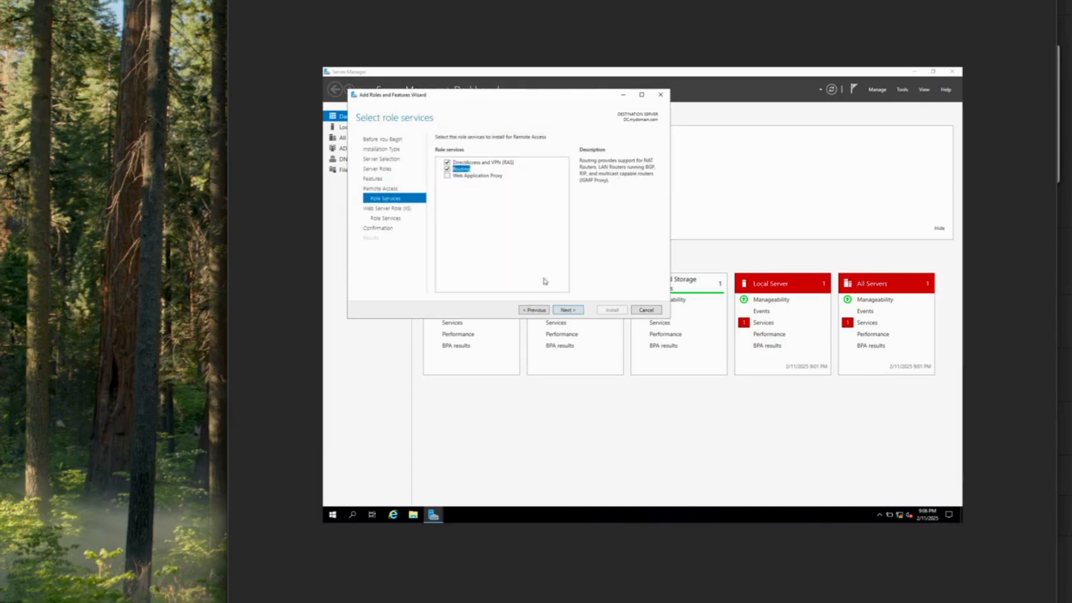
left_click(580, 311)
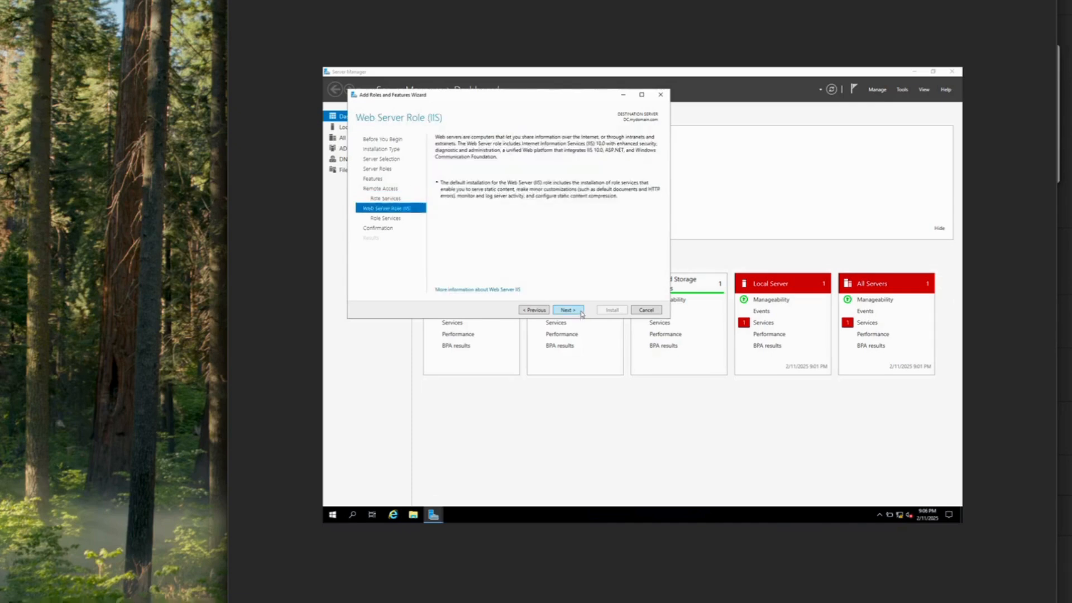
left_click(581, 311)
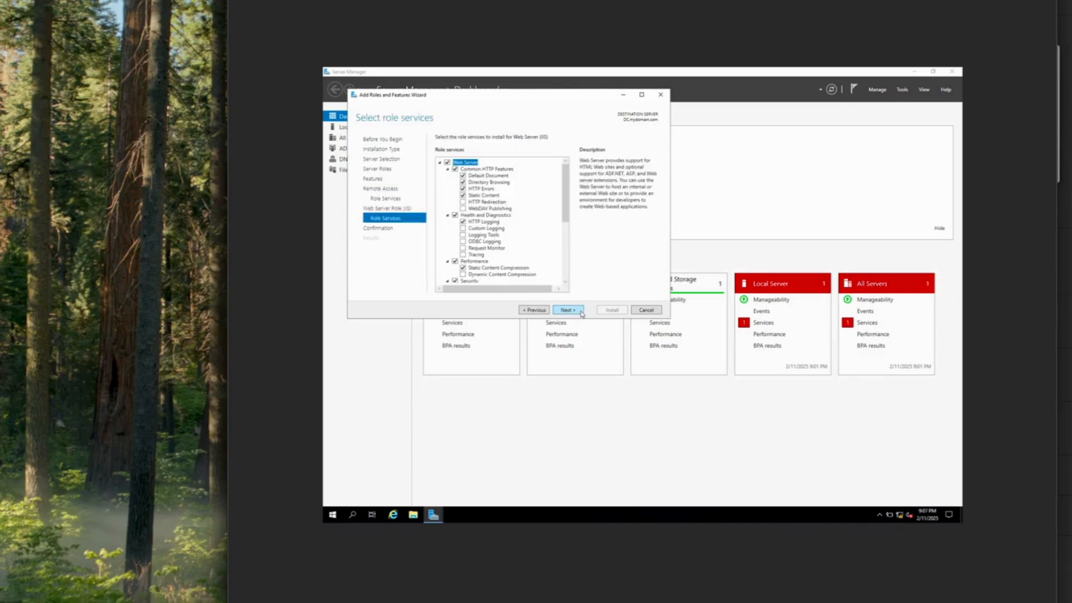
left_click(582, 313)
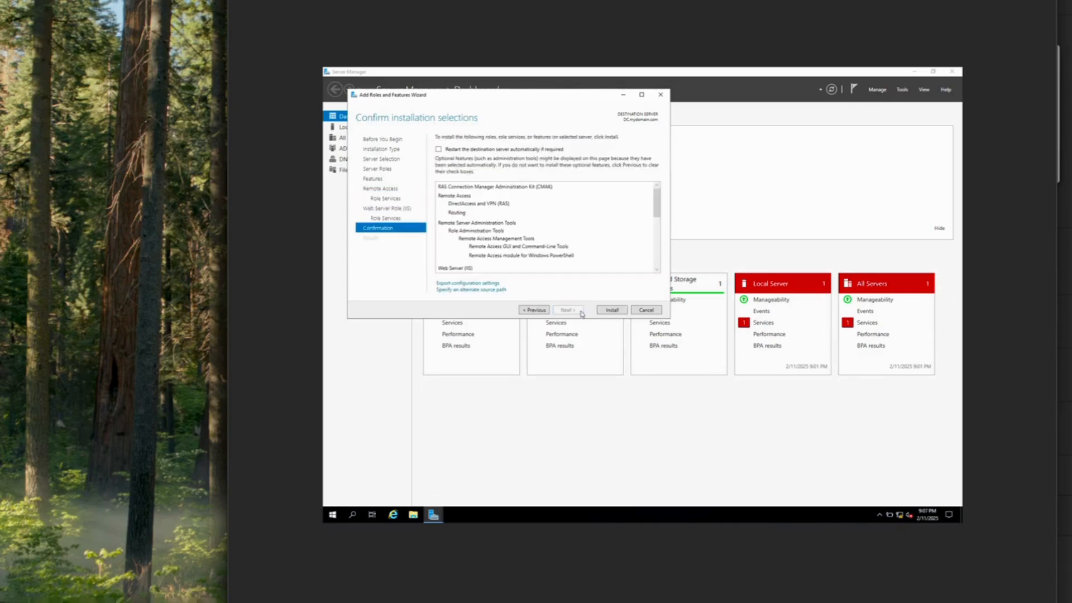
left_click(613, 311)
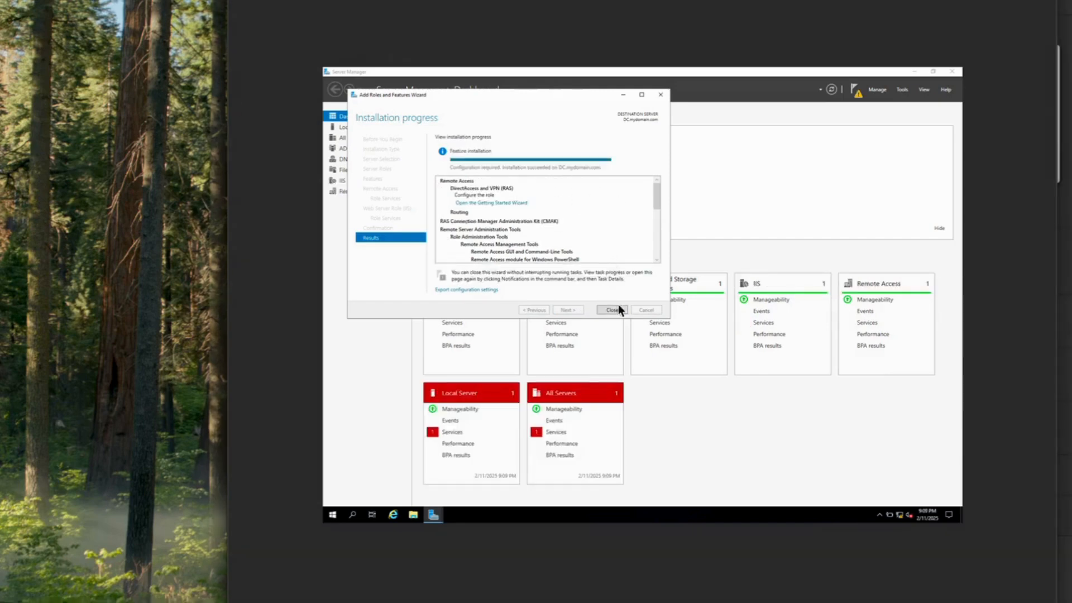
left_click(613, 310)
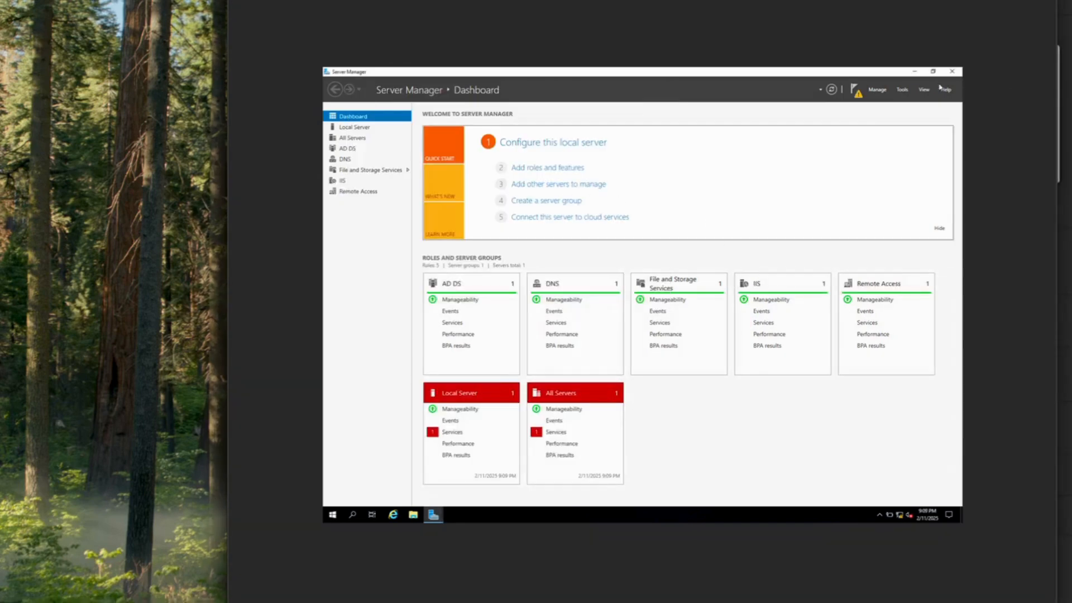
Try a NAT setup on DC (local), abandon it when no interfaces are listed, and close the console
left_click(903, 91)
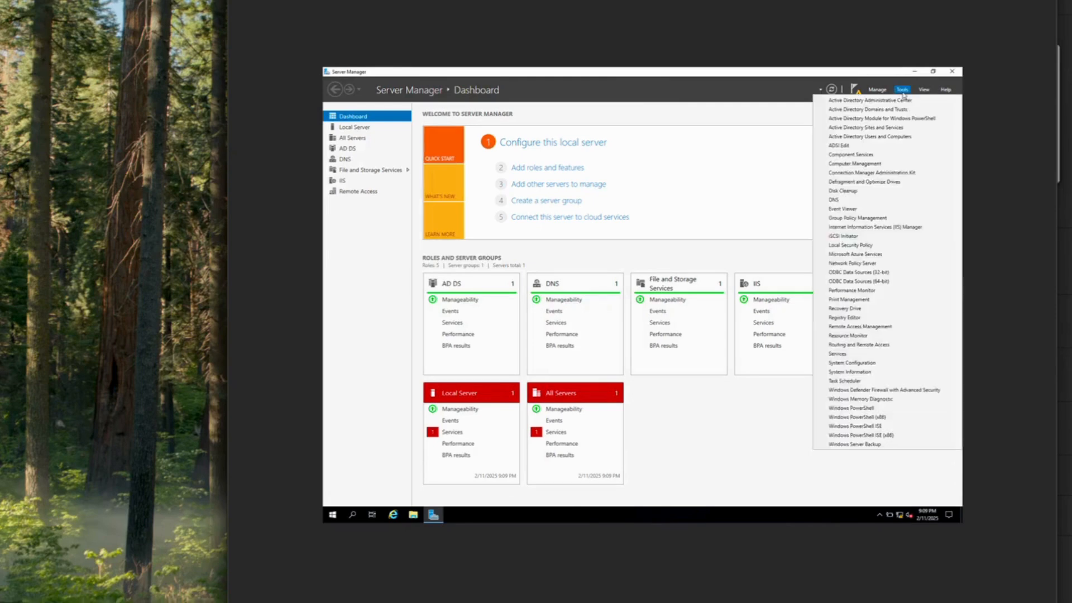
left_click(886, 345)
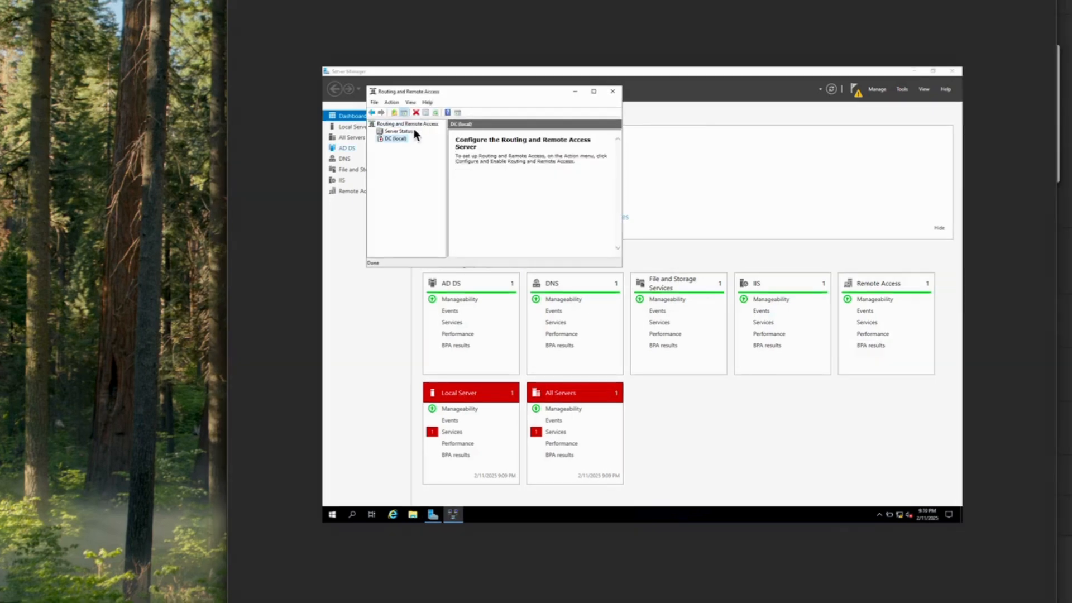
right_click(398, 139)
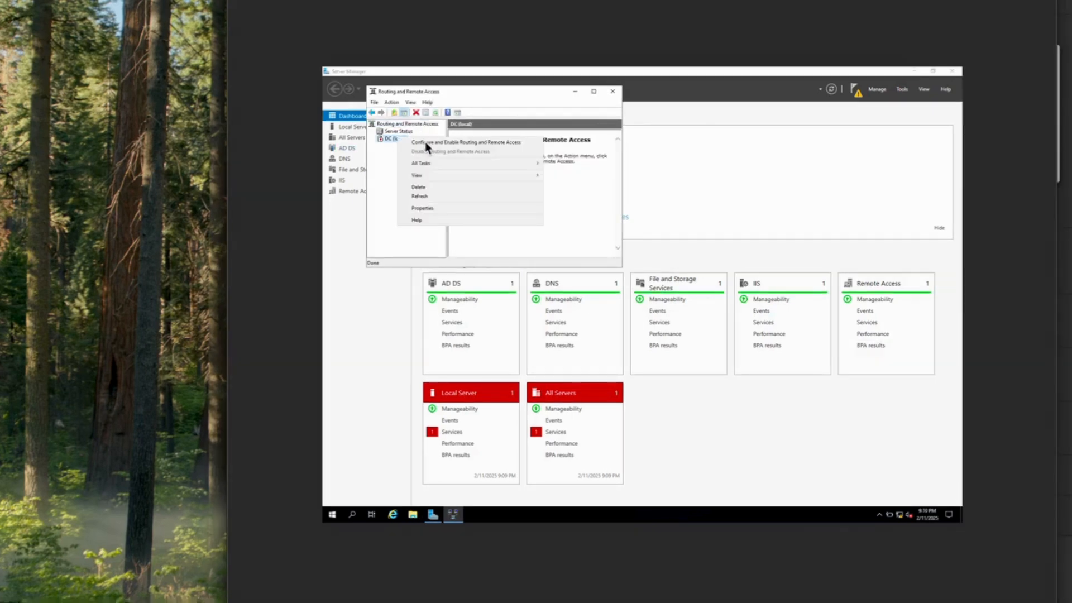
left_click(424, 142)
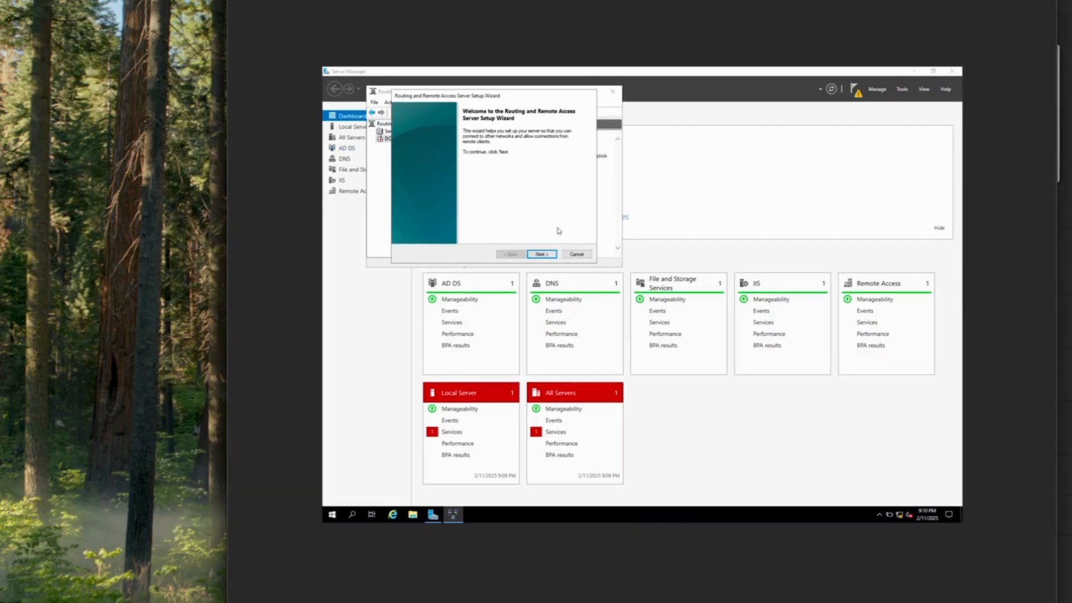
left_click(550, 256)
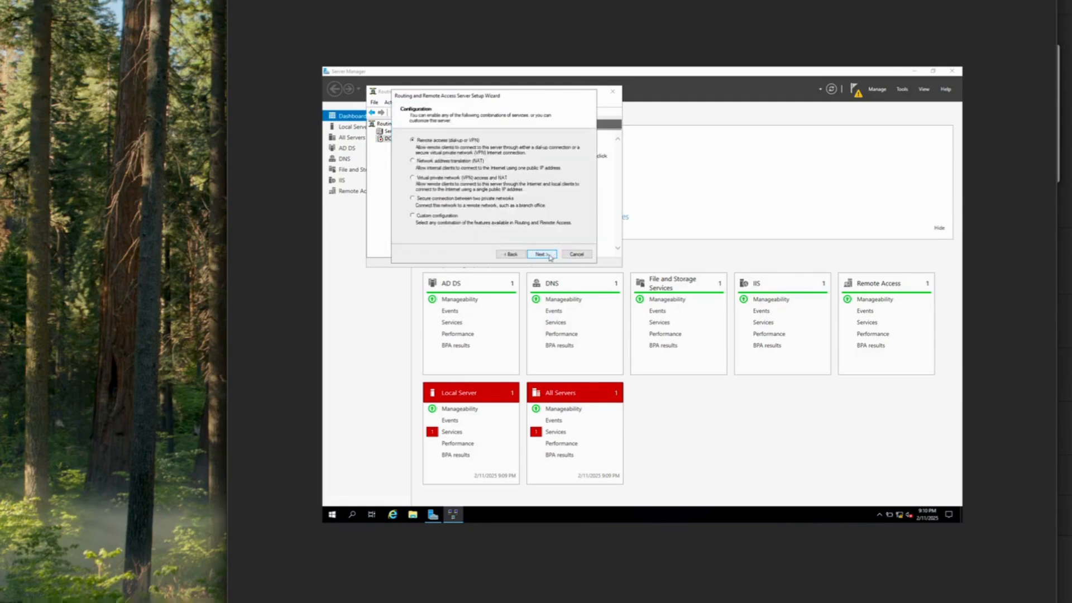
left_click(413, 162)
left_click(542, 254)
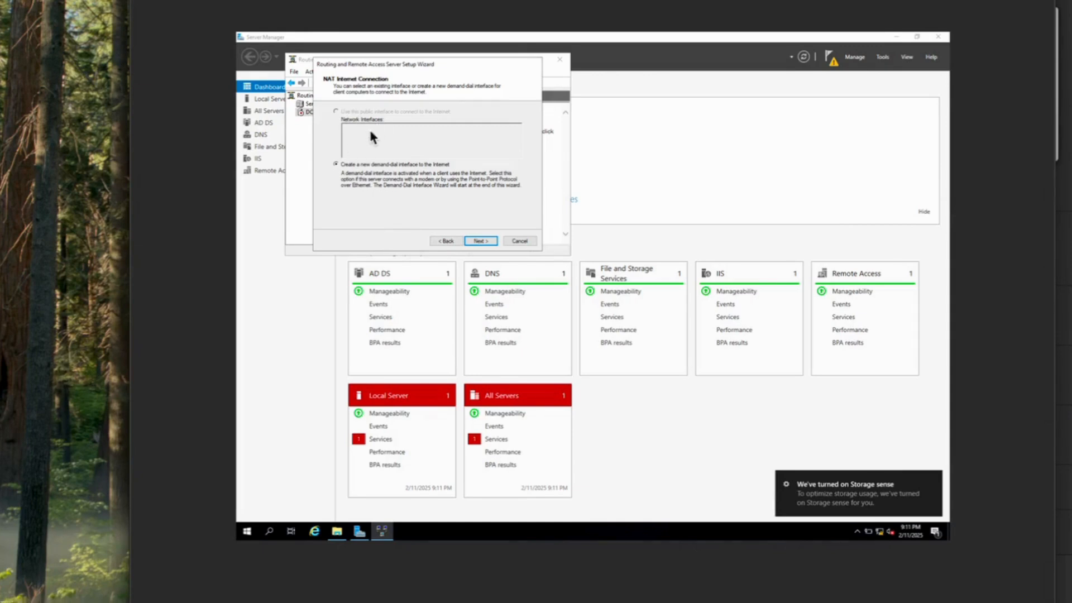
left_click(522, 241)
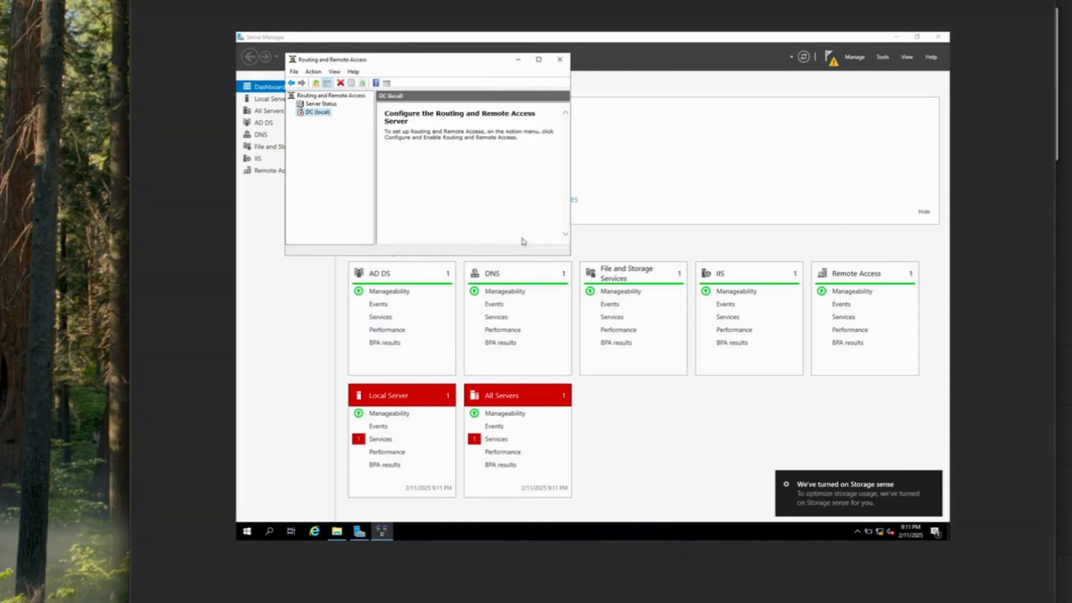
left_click(560, 60)
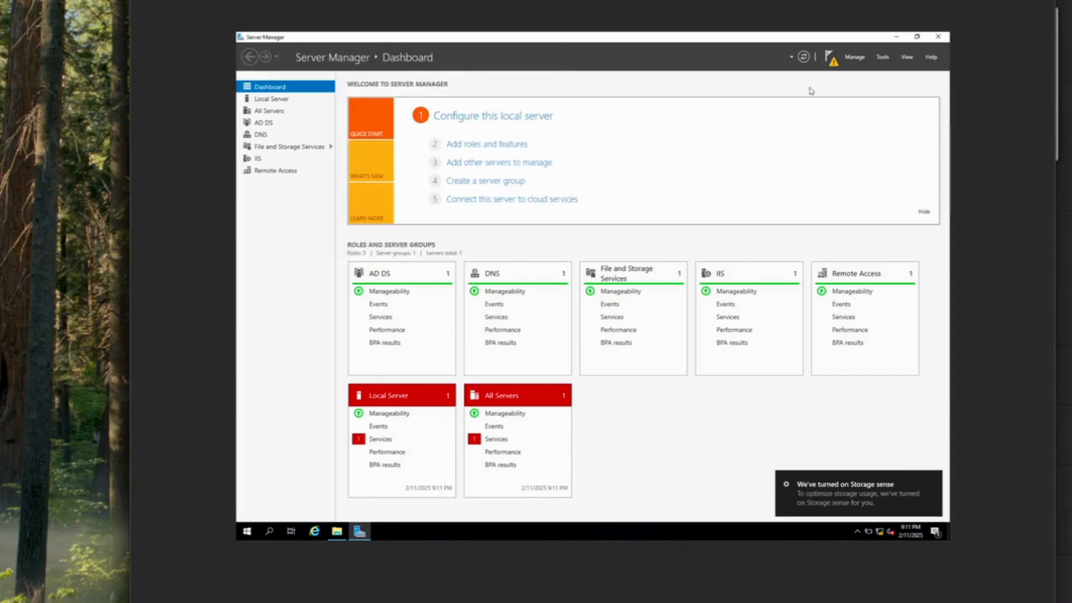
Rerun the Routing and Remote Access setup as NAT with _INTERNET_ as the public interface
left_click(883, 57)
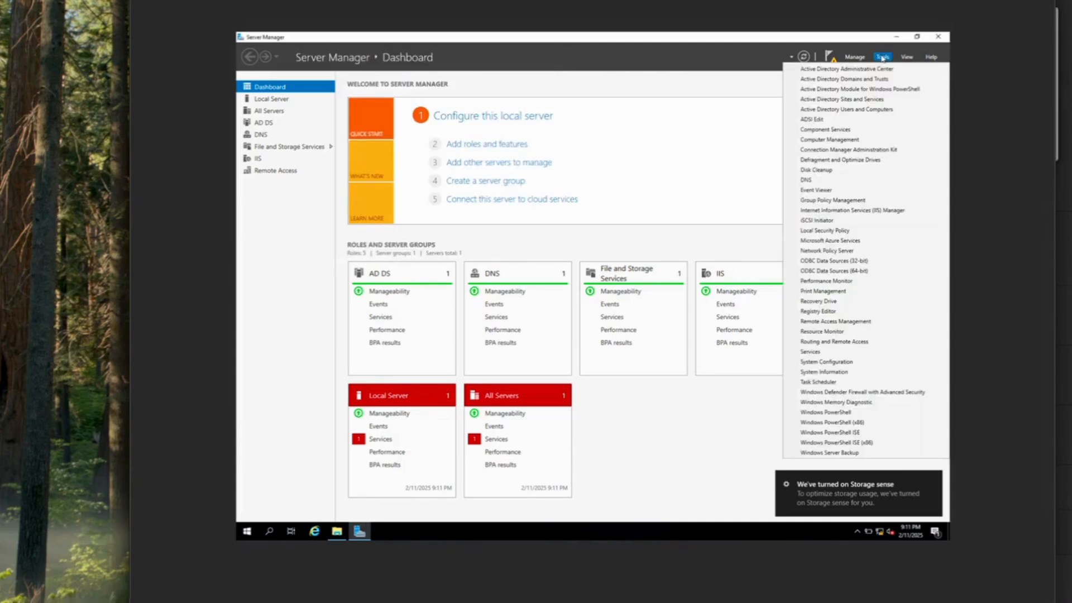
left_click(866, 343)
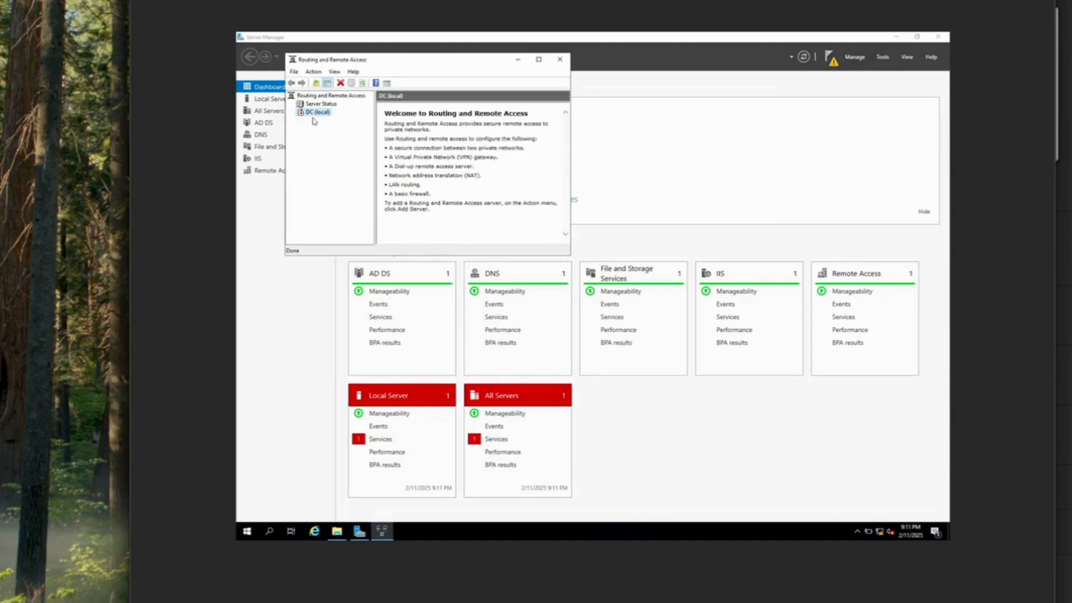
right_click(310, 112)
left_click(363, 116)
left_click(481, 240)
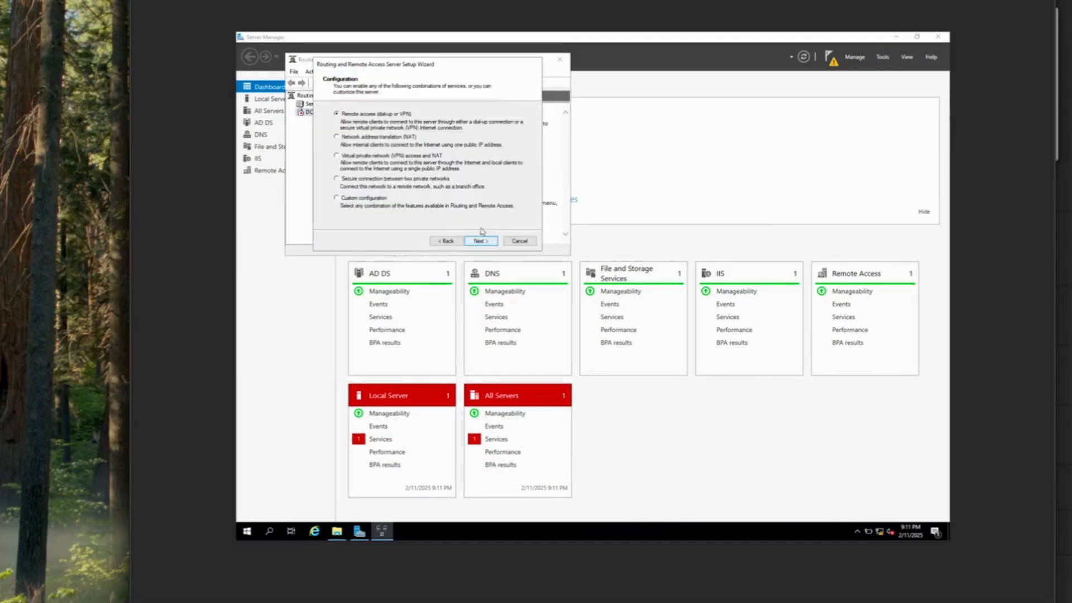
left_click(337, 138)
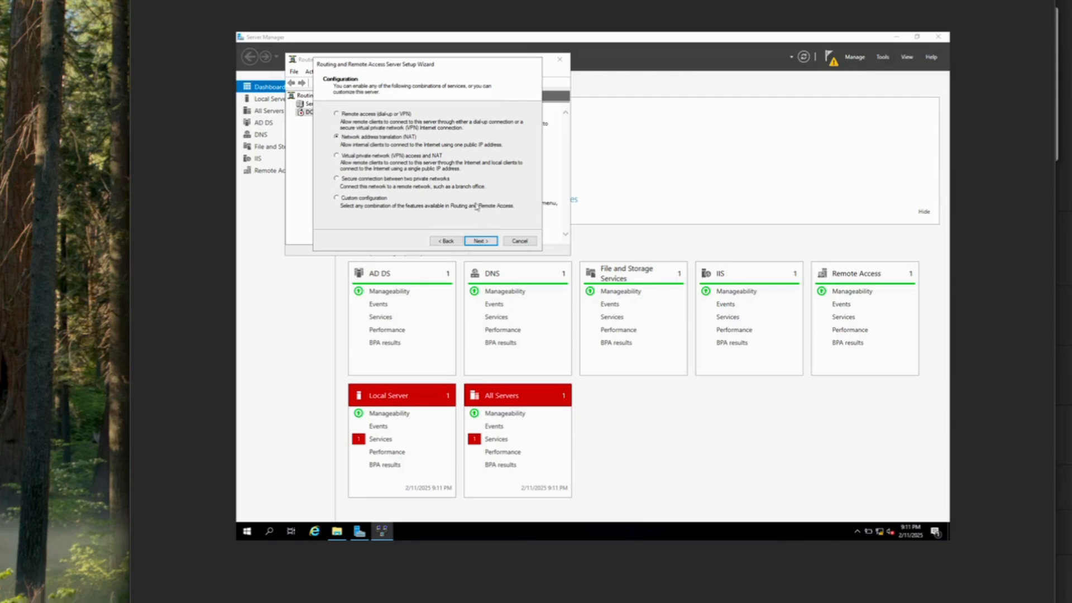
left_click(481, 240)
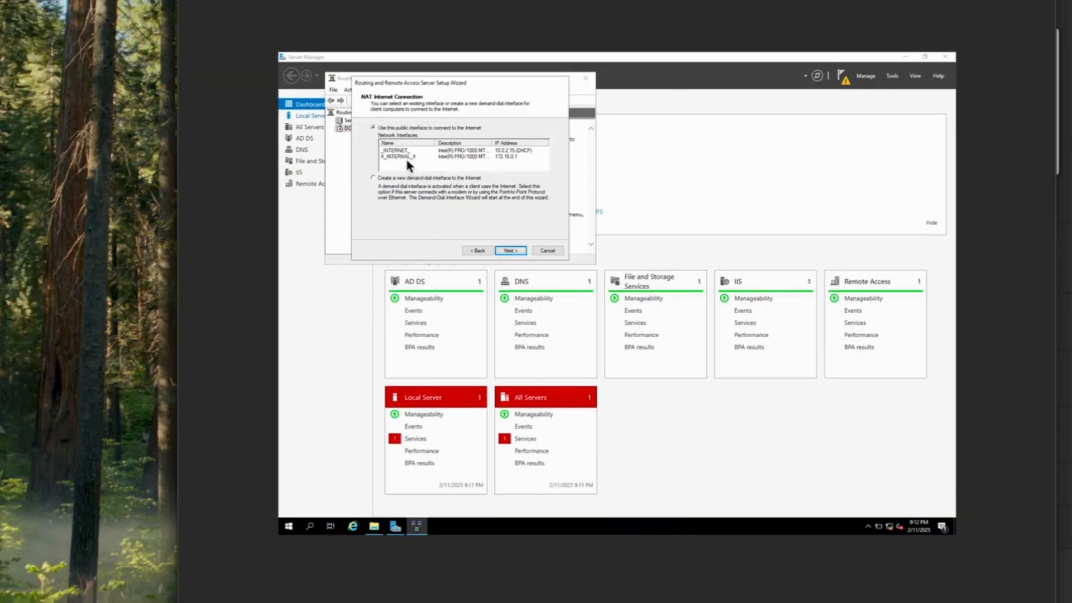
left_click(406, 151)
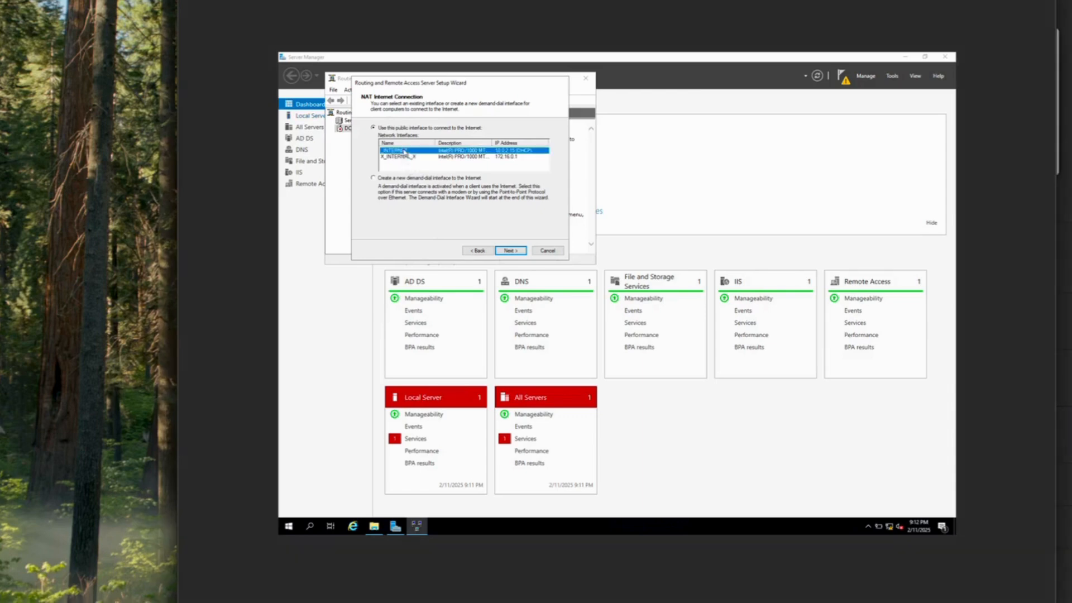
left_click(514, 252)
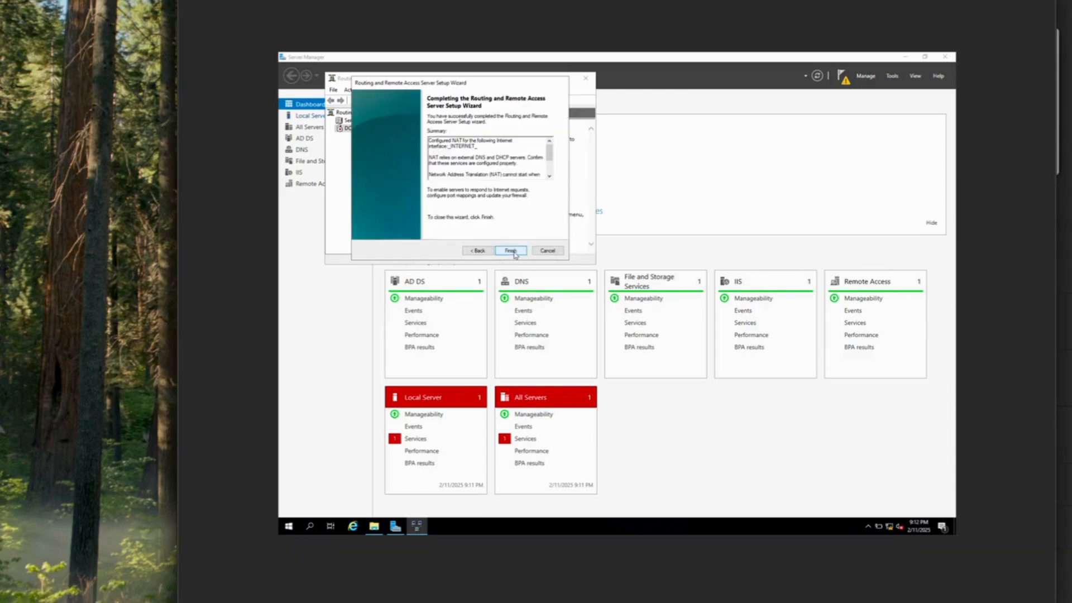
left_click(511, 251)
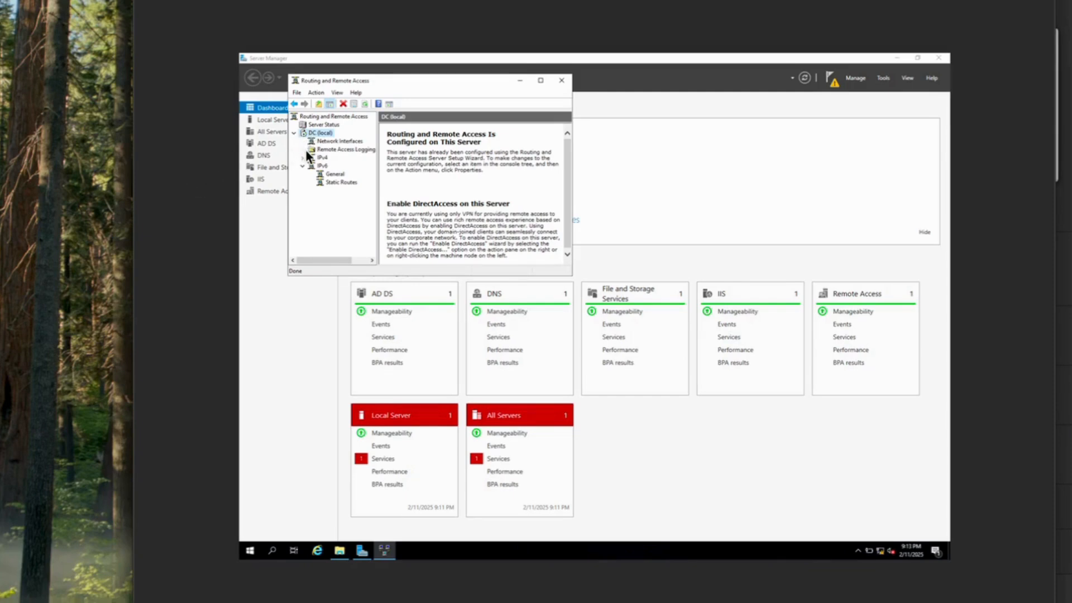
left_click(562, 80)
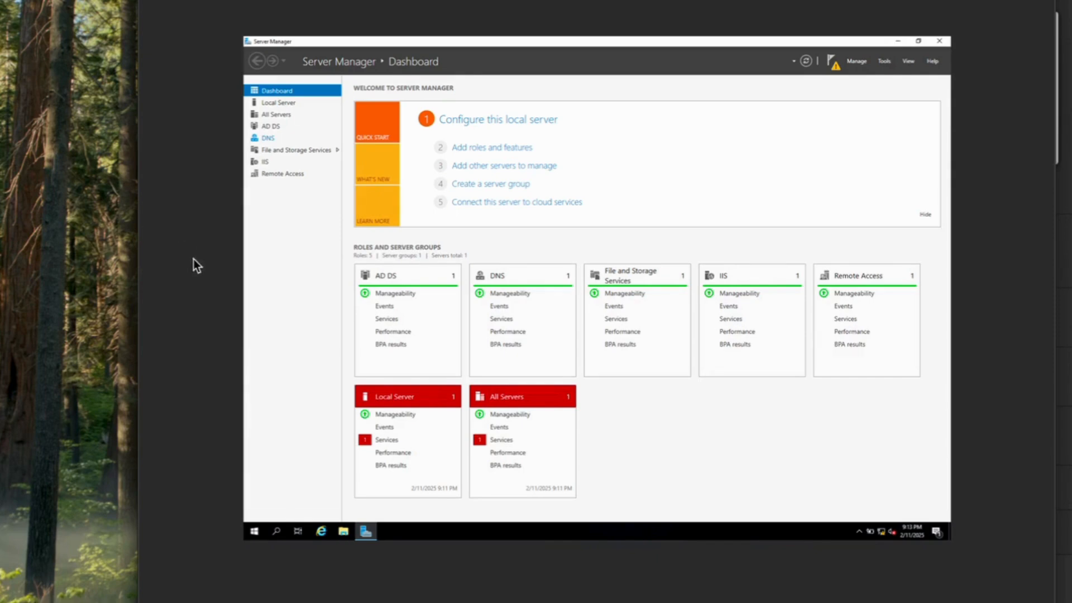
Install the DHCP Server role plus its management tools on DC.mydomain.com via role-based installation
left_click(515, 148)
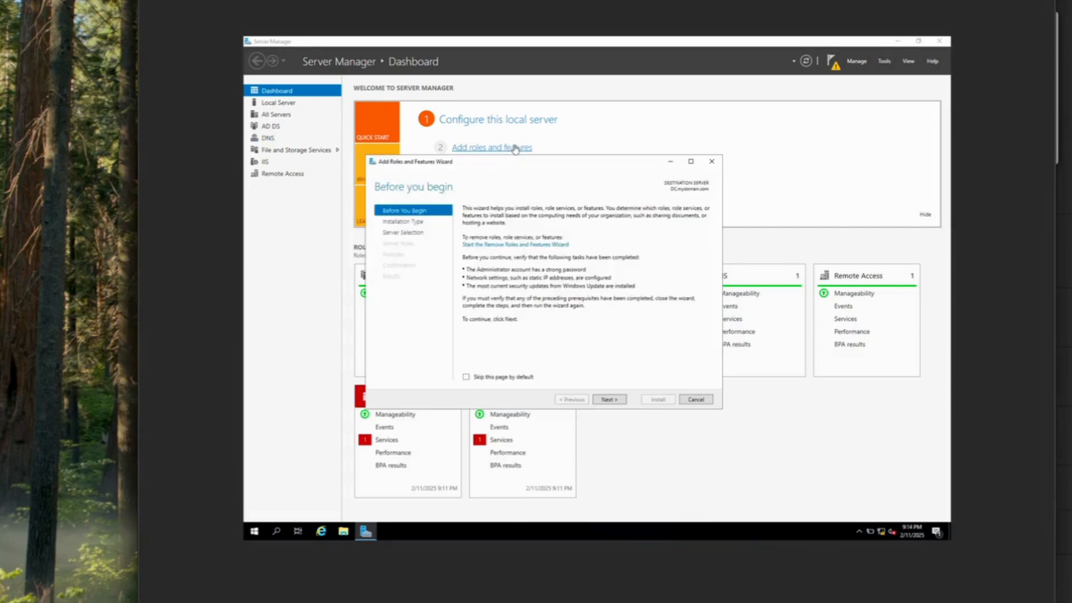
left_click(613, 400)
left_click(614, 401)
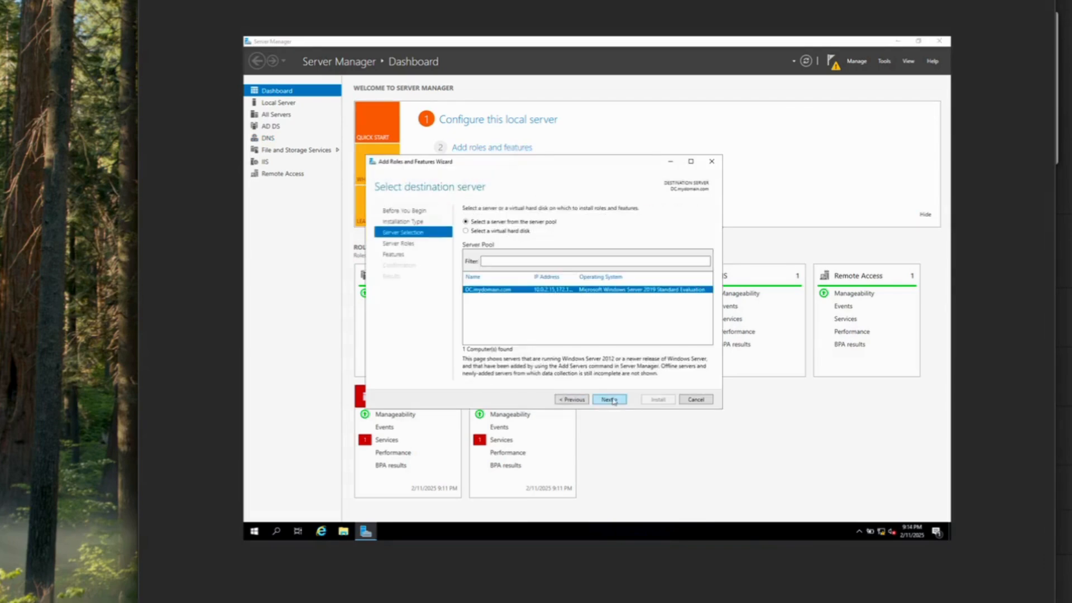
left_click(614, 400)
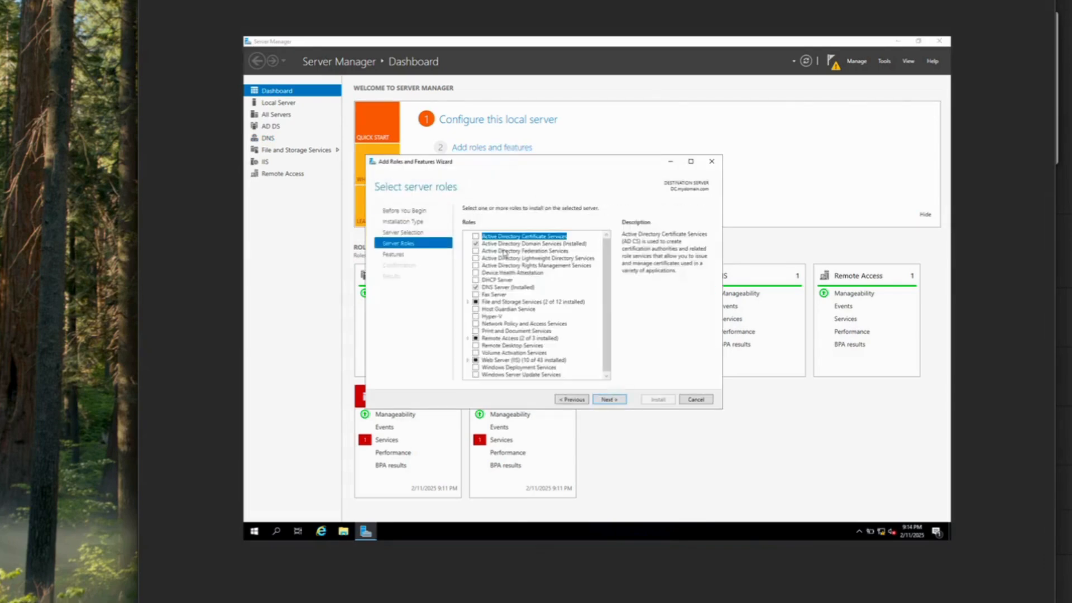
left_click(475, 281)
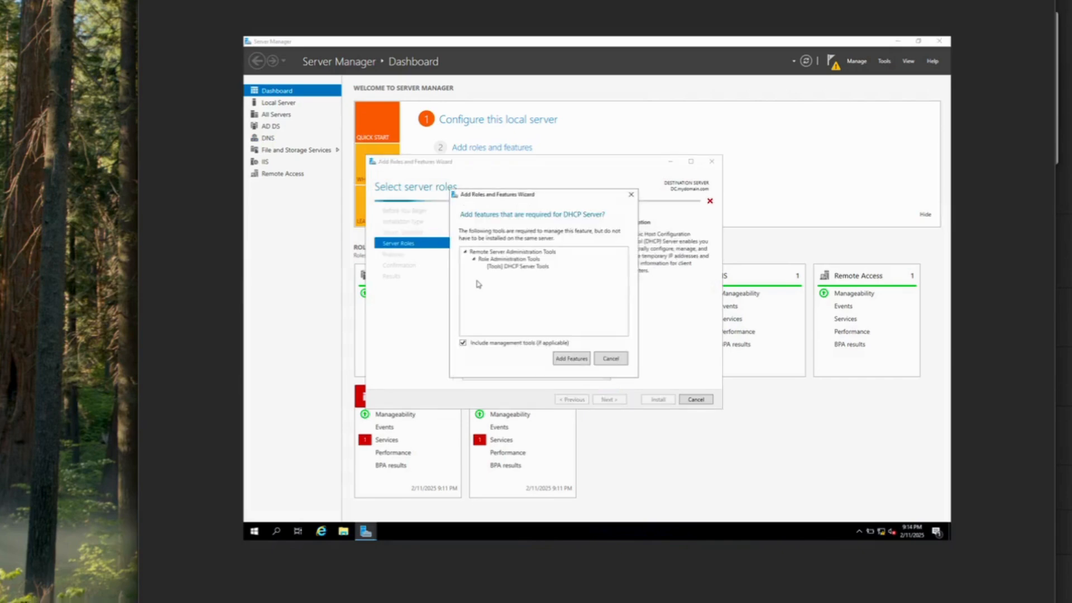
left_click(583, 363)
left_click(620, 401)
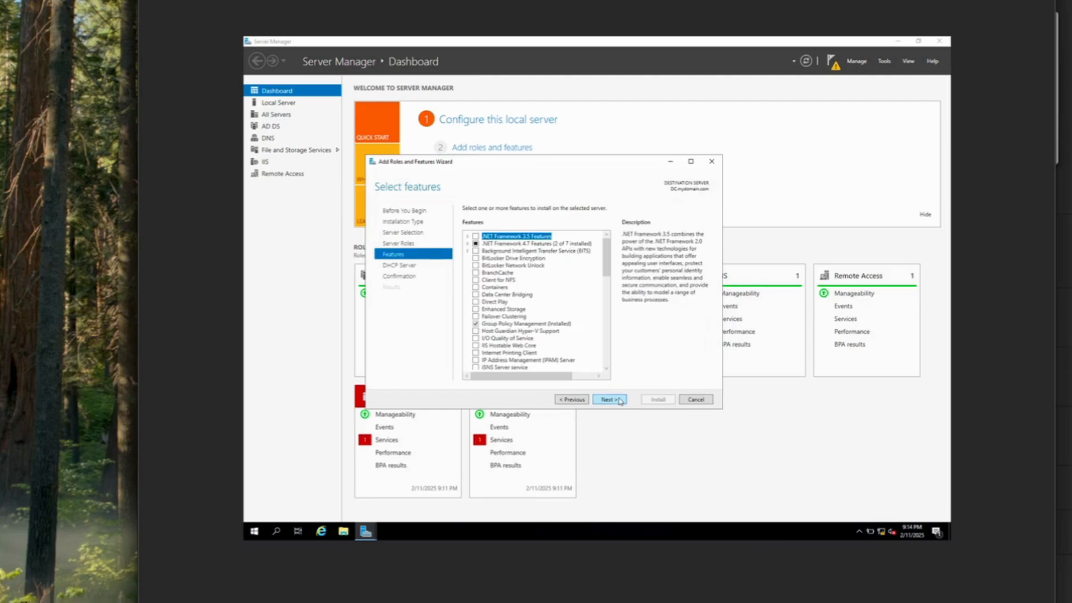
left_click(621, 401)
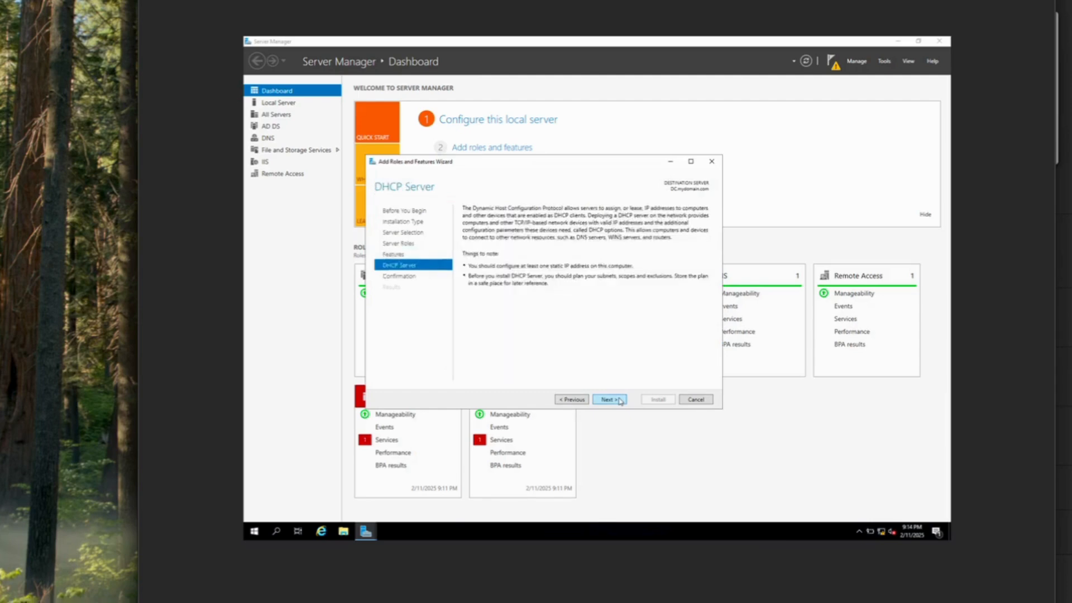
left_click(620, 401)
left_click(662, 401)
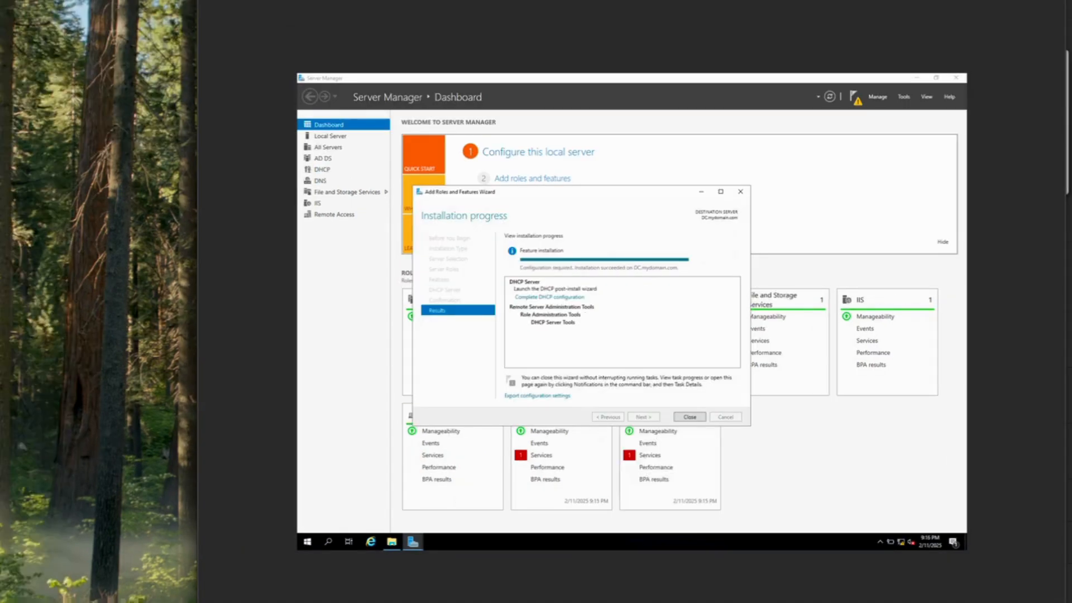
left_click(691, 417)
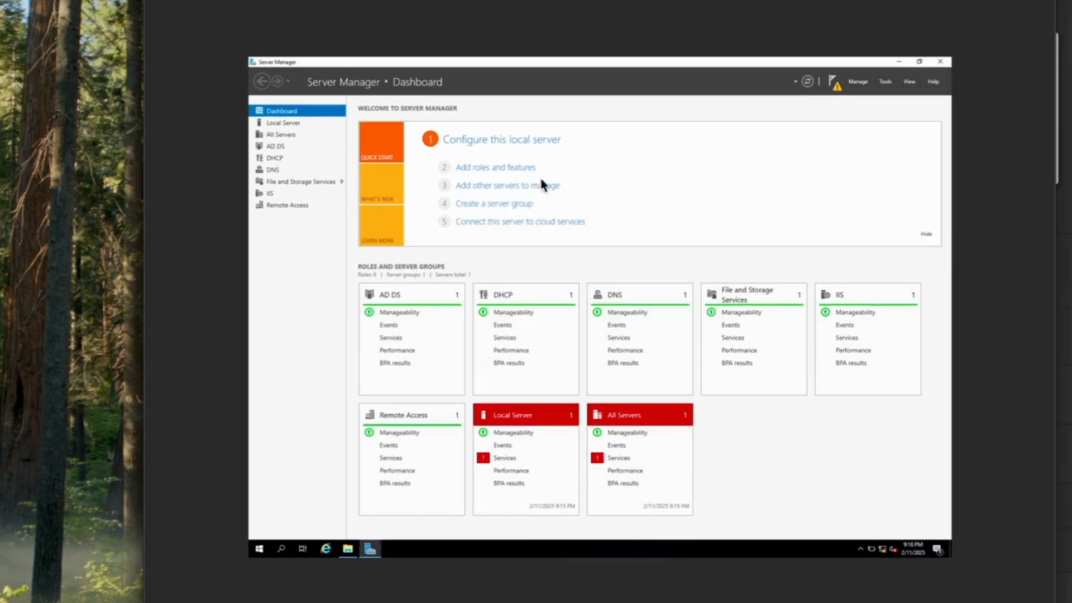
Launch the DHCP console, enlarge its window and tree pane, and expand dc.mydomain.com and IPv4
left_click(883, 82)
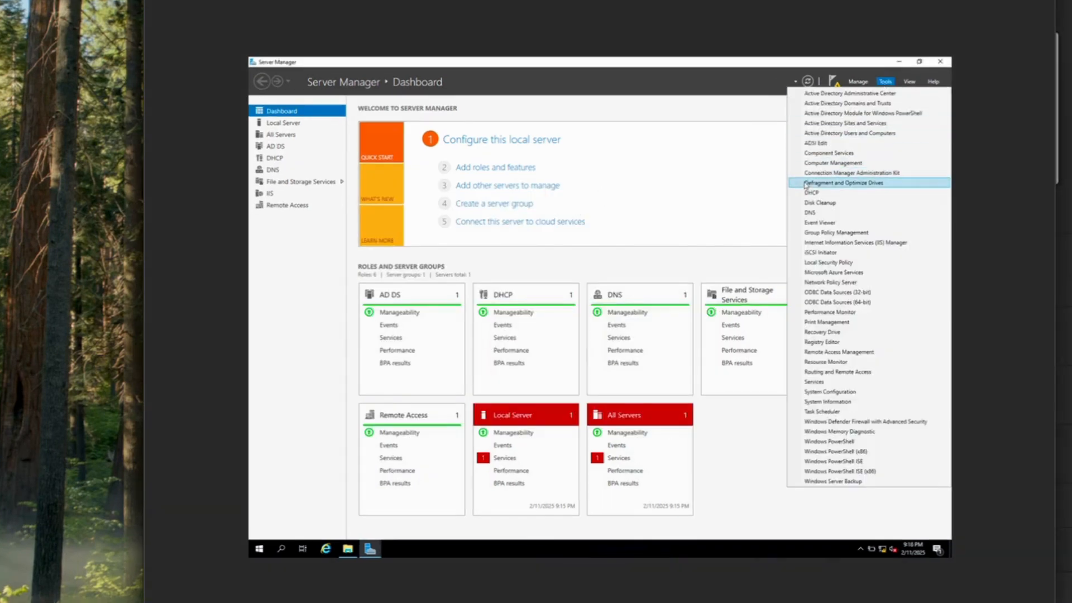
left_click(826, 193)
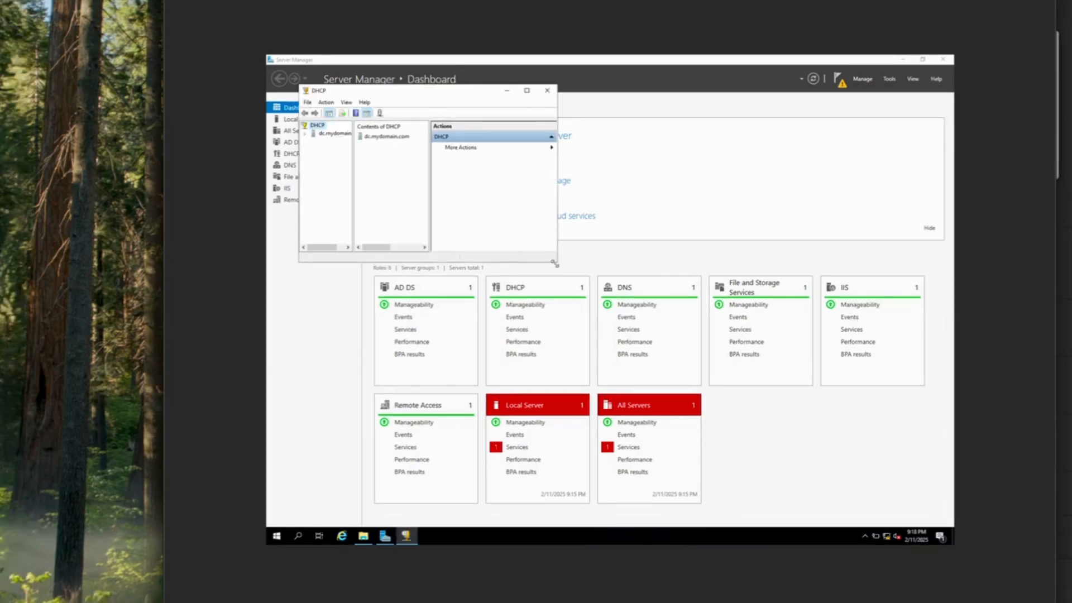
left_click_drag(558, 261, 814, 367)
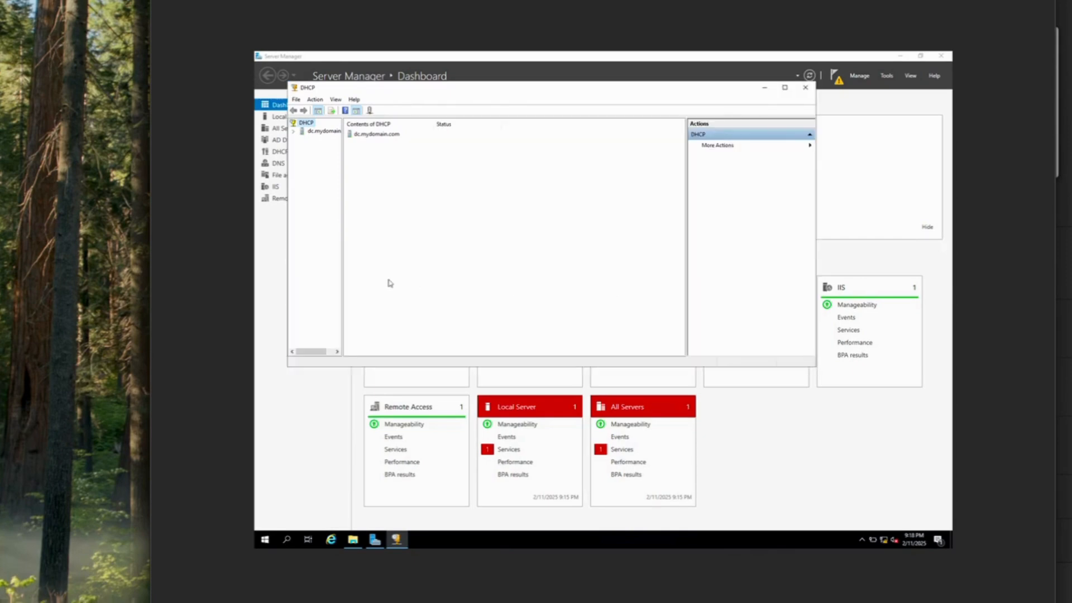
left_click_drag(342, 245, 372, 244)
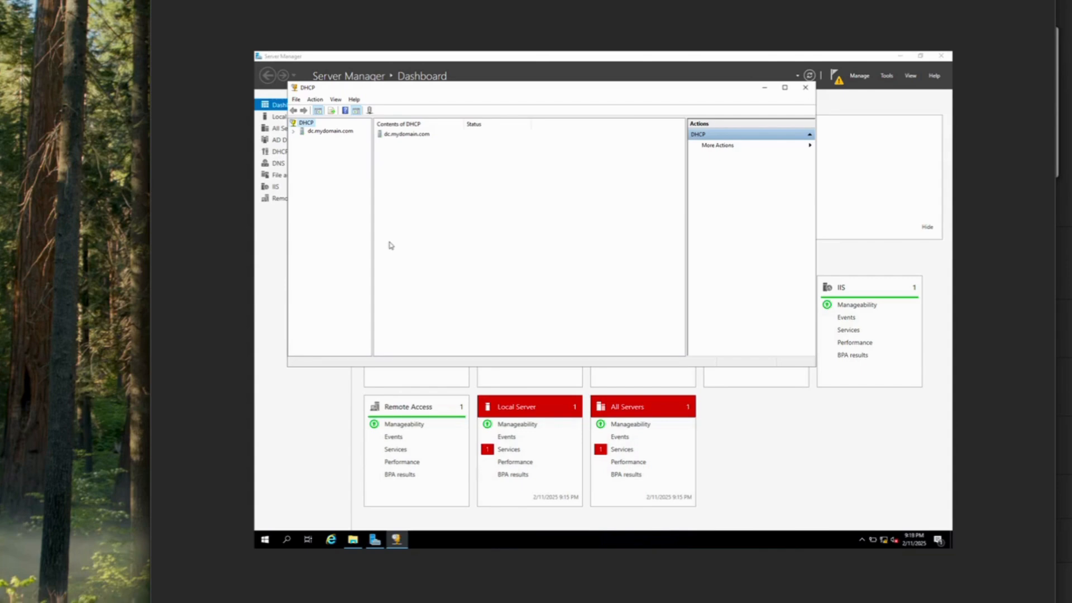
left_click(294, 132)
left_click(302, 140)
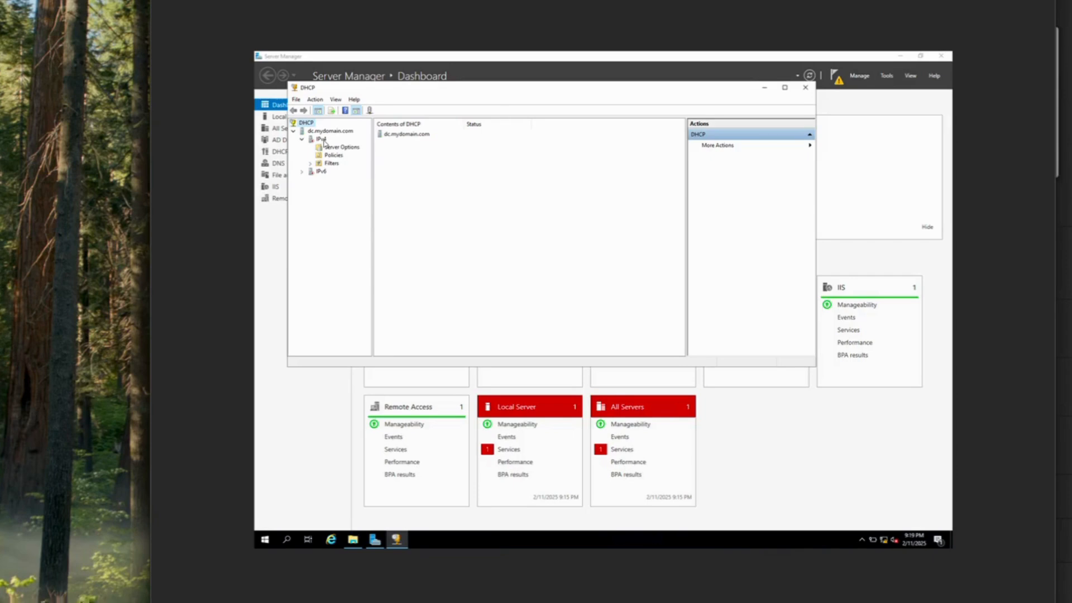
right_click(324, 140)
Start a new IPv4 scope, entering '1' and '200' on the Scope Name page
left_click(369, 162)
left_click(616, 311)
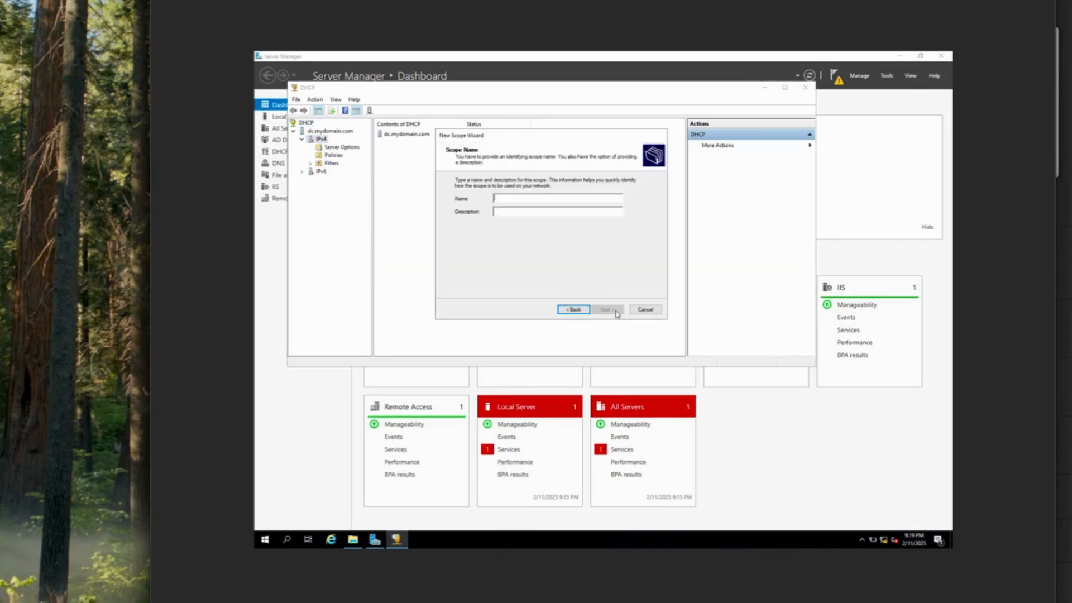
type("172.16.0")
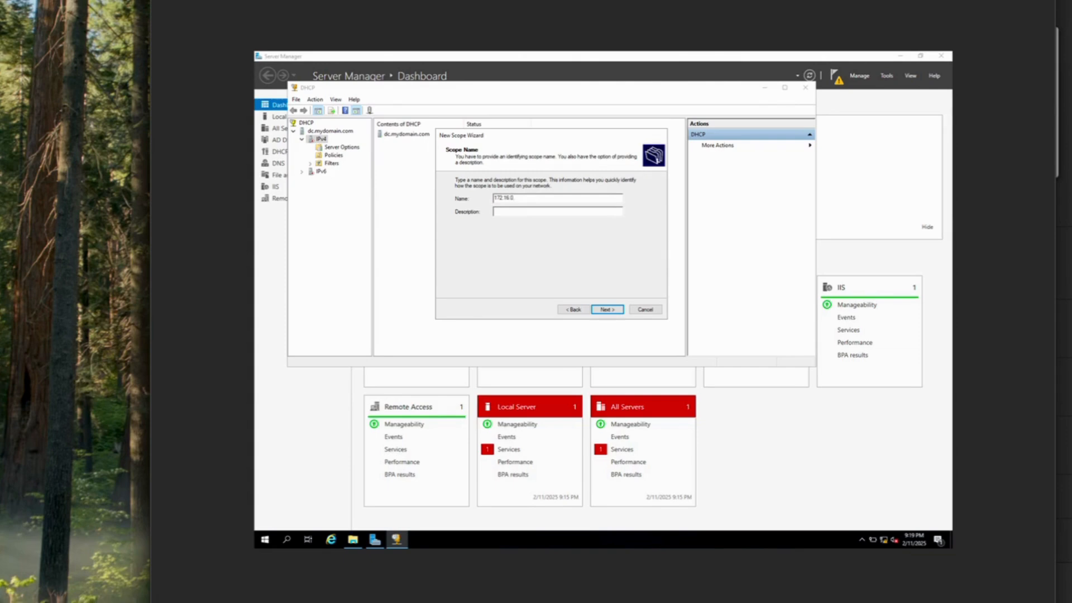
type("200")
left_click(616, 314)
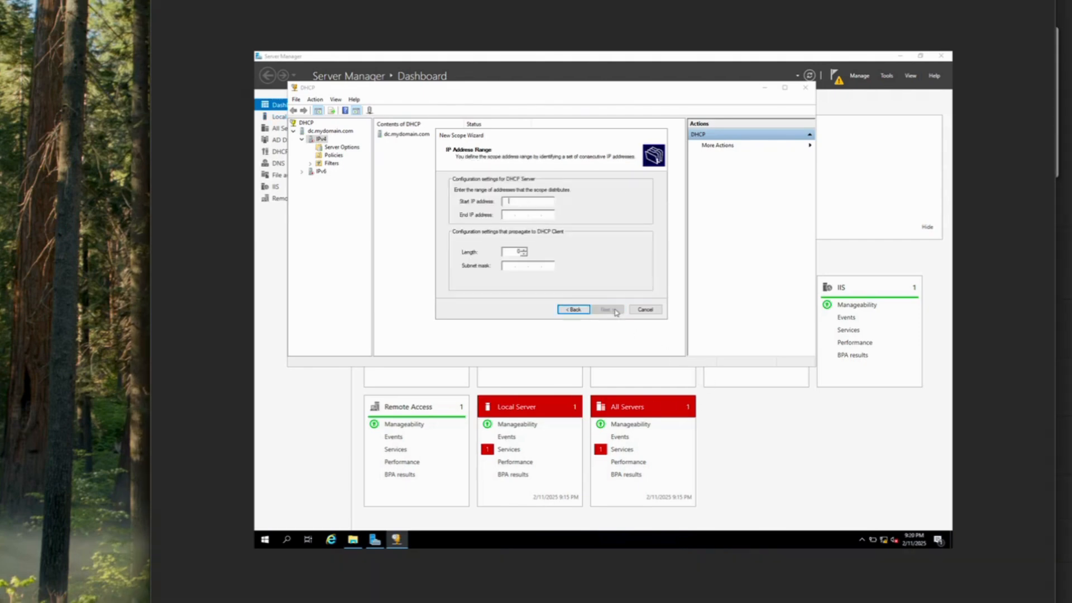
Set the scope range 172.16.0.100–172.16.0.200 with subnet mask 255.255.255.0
left_click(511, 200)
type("17")
type("2.")
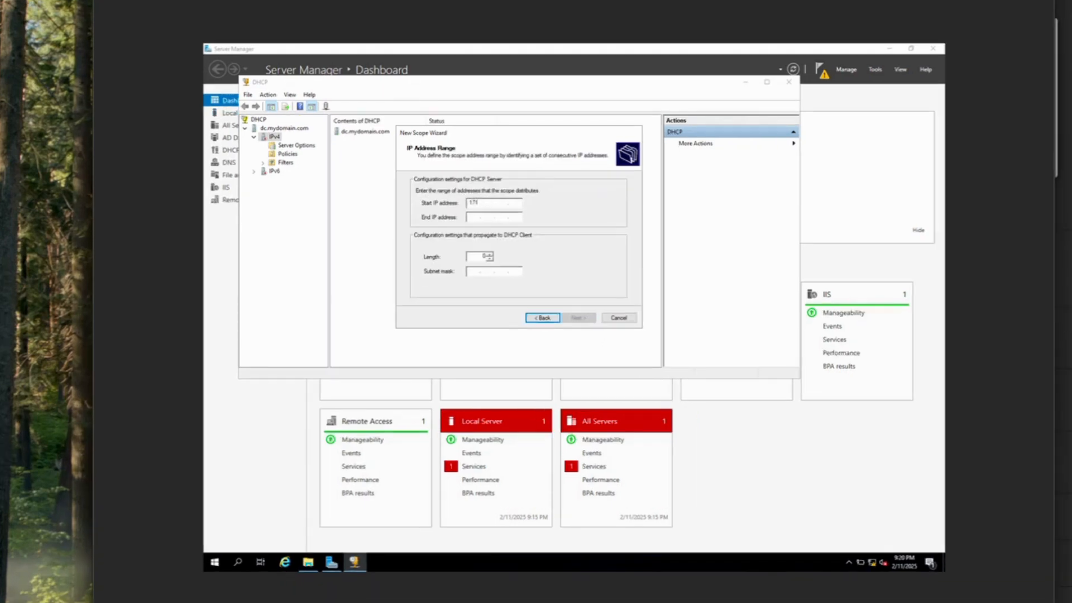
type("16.0.100")
key("Tab")
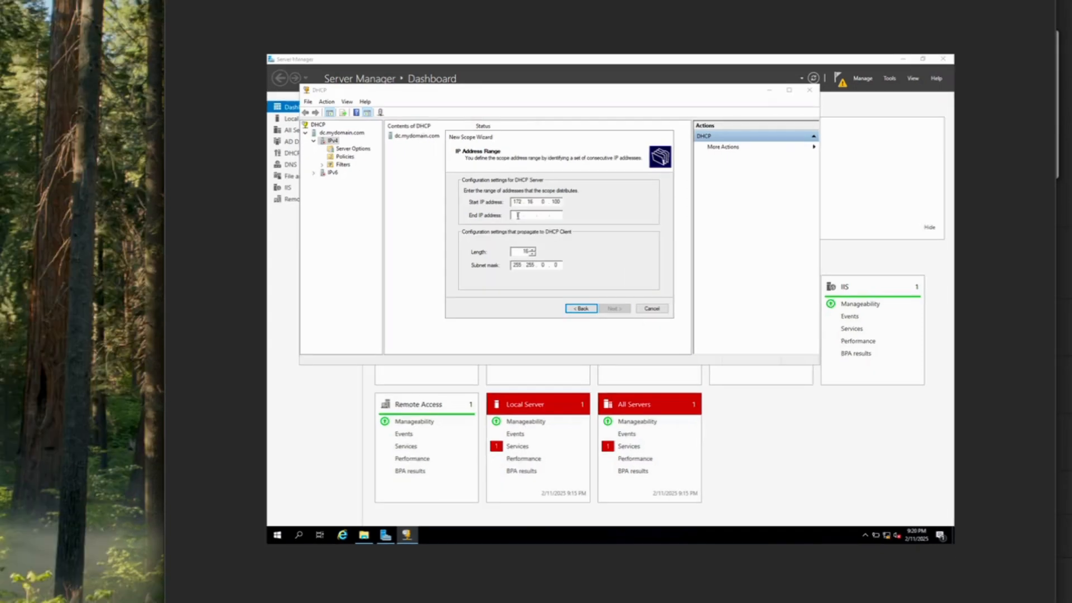
type("172 . 16 . 0 . 200")
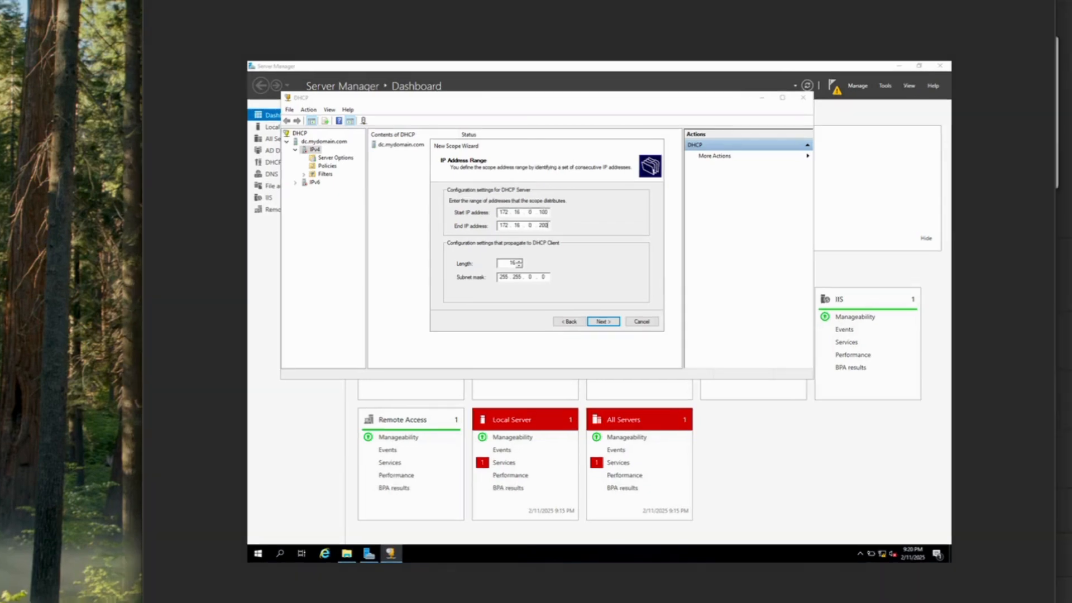
left_click(534, 277)
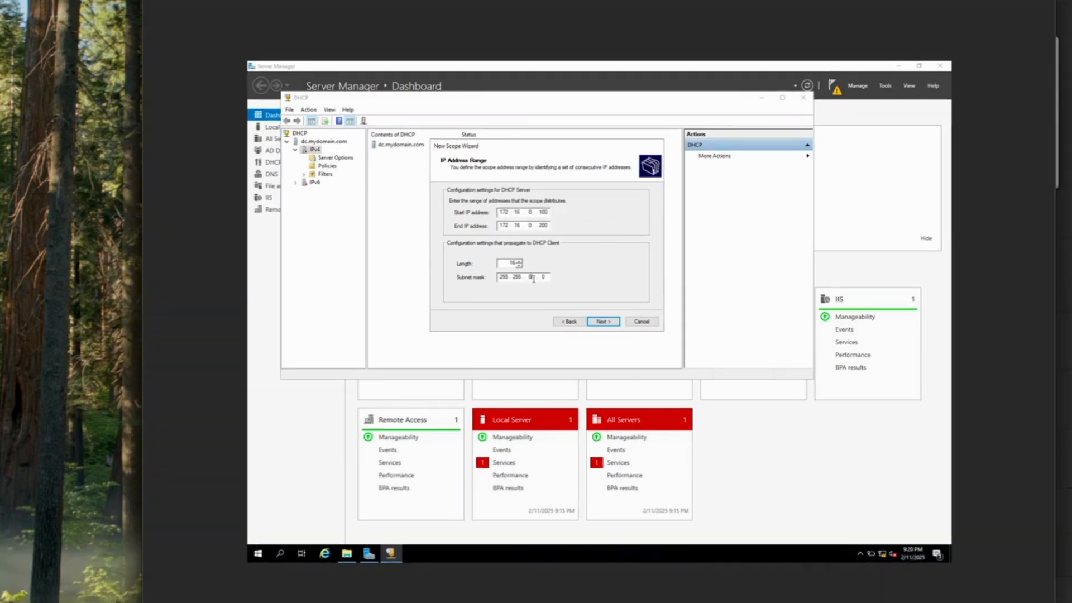
type("255.")
left_click(613, 323)
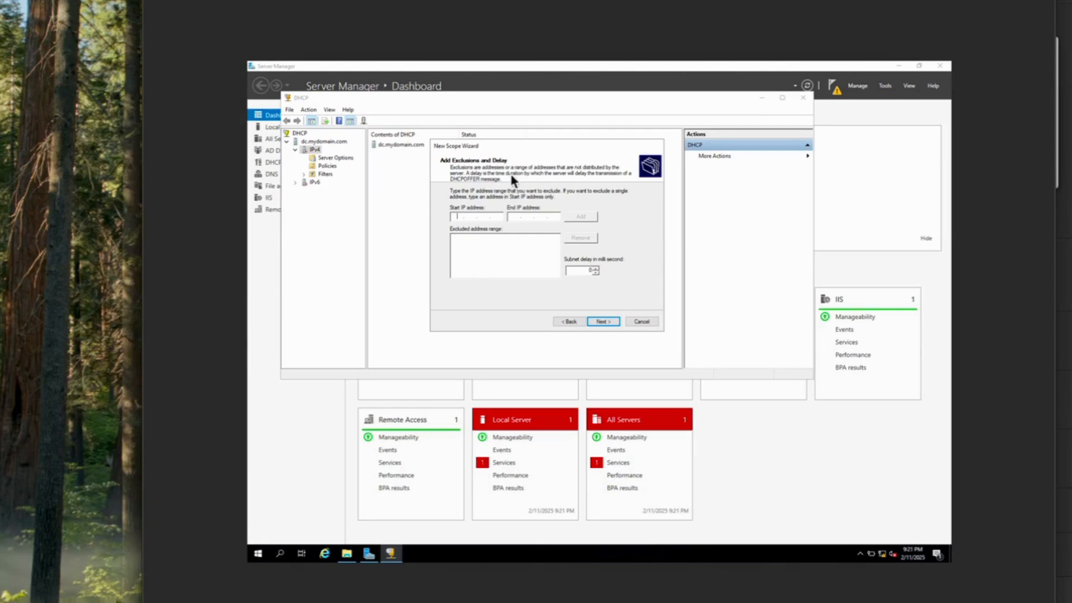
Leave exclusions and the lease duration at their defaults
left_click(609, 321)
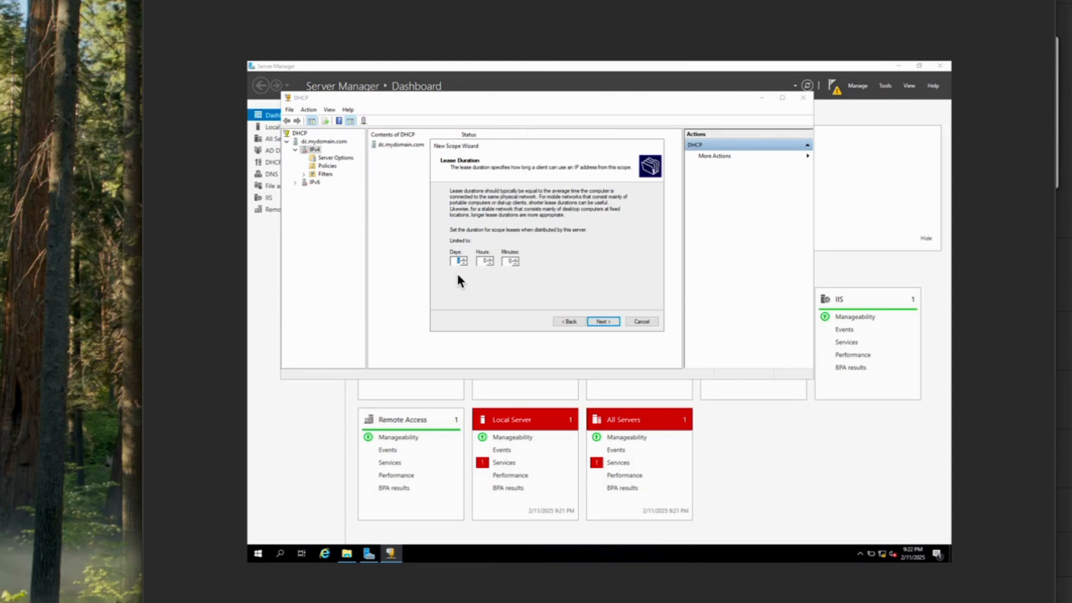
left_click(606, 321)
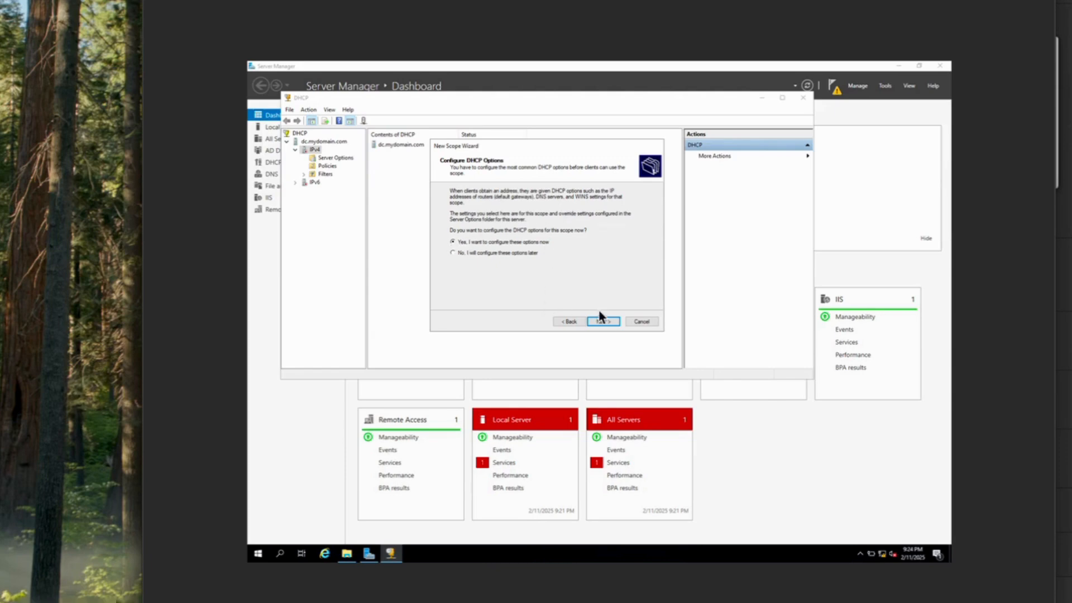
Choose to configure DHCP options now and add 172.16.0.1 as the default gateway
left_click(617, 321)
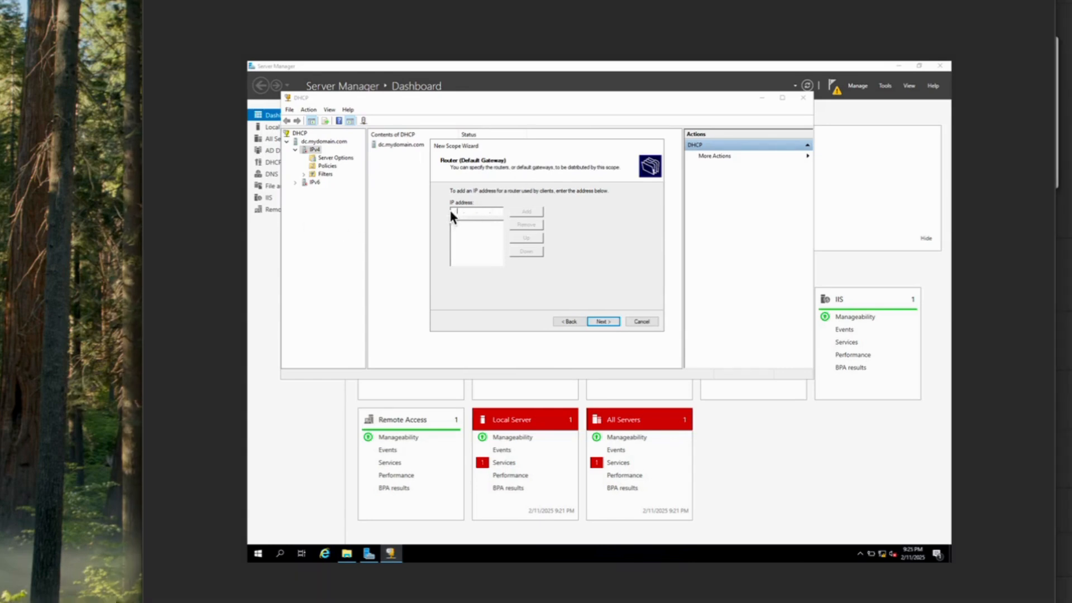
type("172")
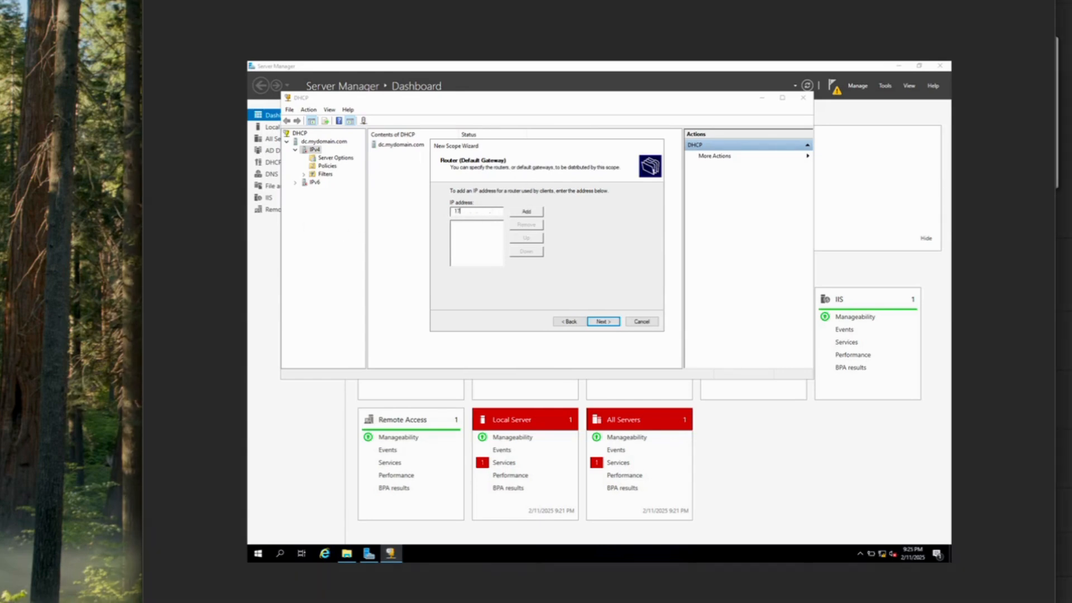
type("16")
type("0")
type("1")
left_click(539, 211)
Accept the DNS and WINS defaults, activate the scope now, and finish the wizard
left_click(606, 321)
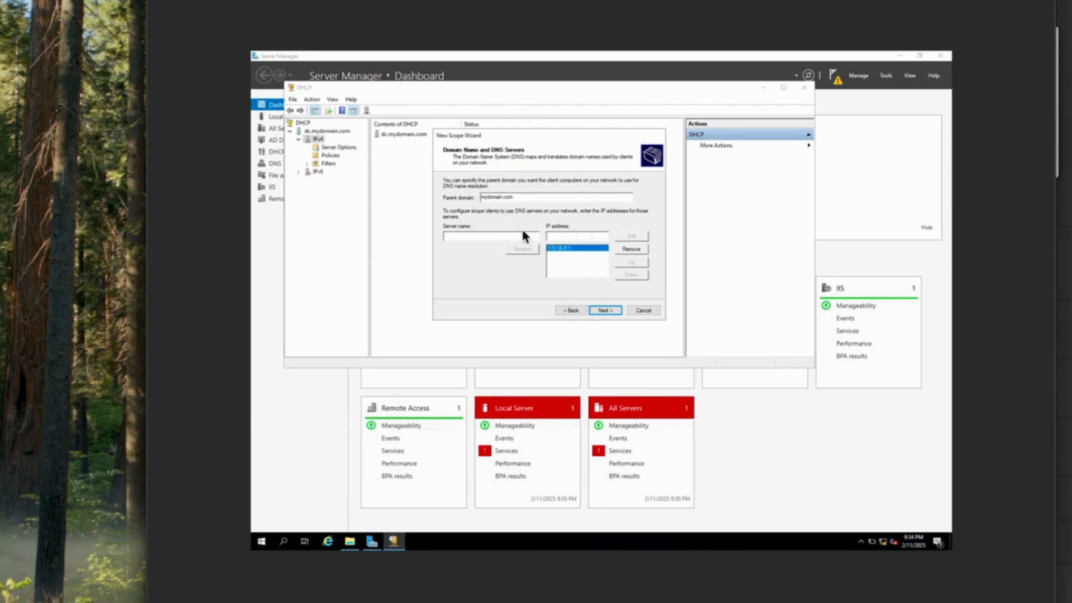
left_click(605, 311)
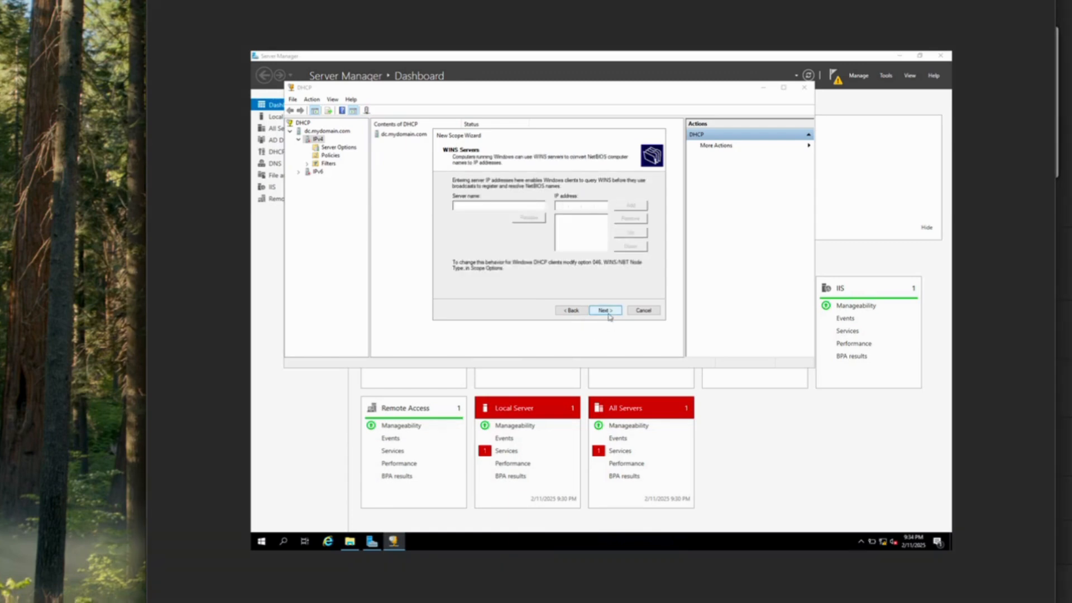
left_click(608, 313)
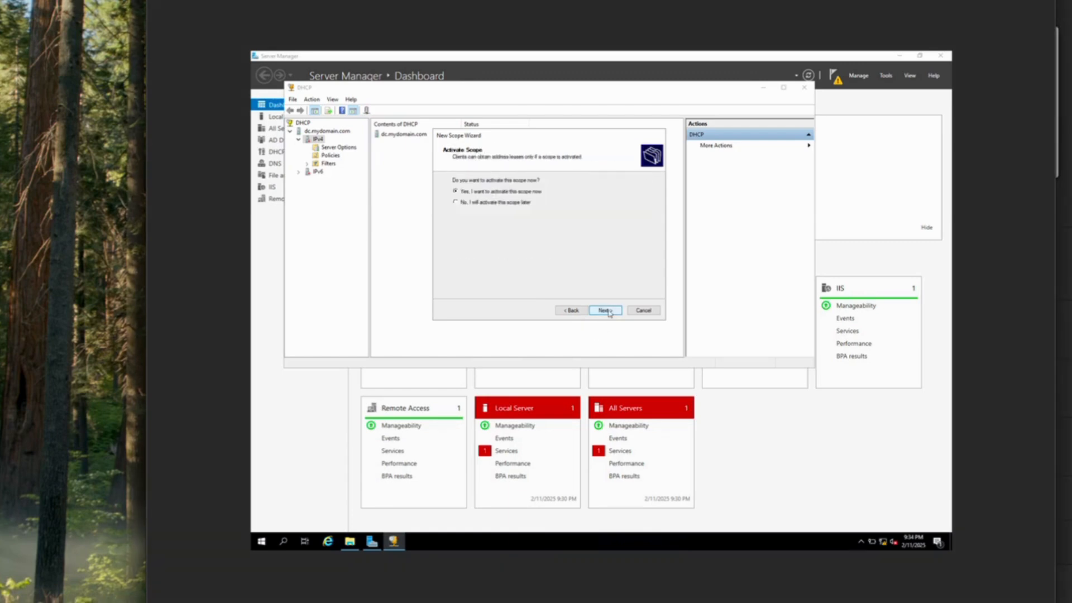
left_click(609, 312)
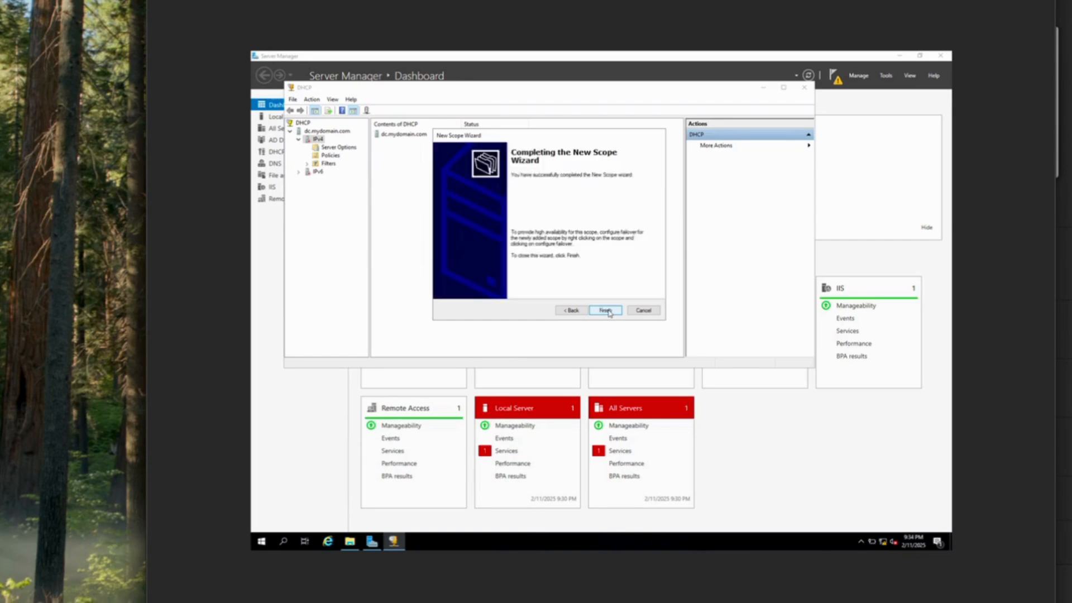
left_click(607, 311)
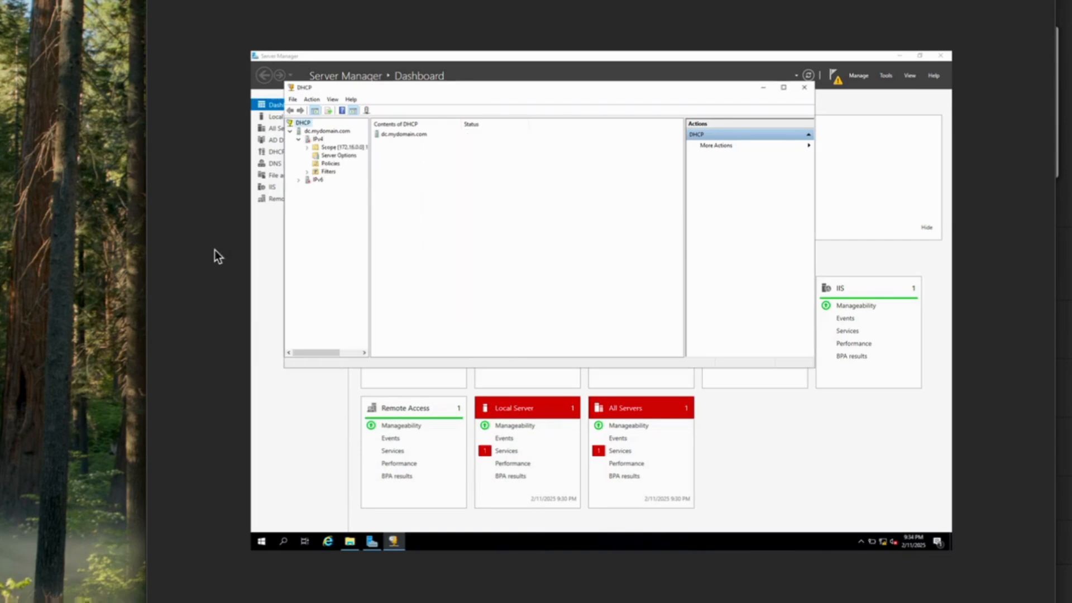
Authorize the dc.mydomain.com DHCP server and refresh so it shows as authorized
right_click(336, 132)
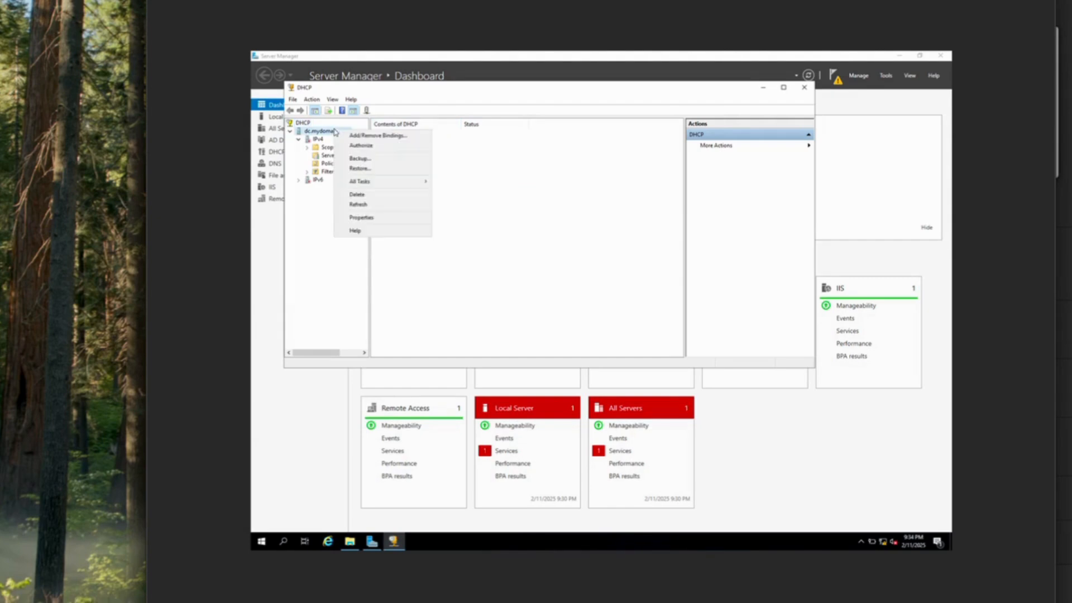
left_click(359, 205)
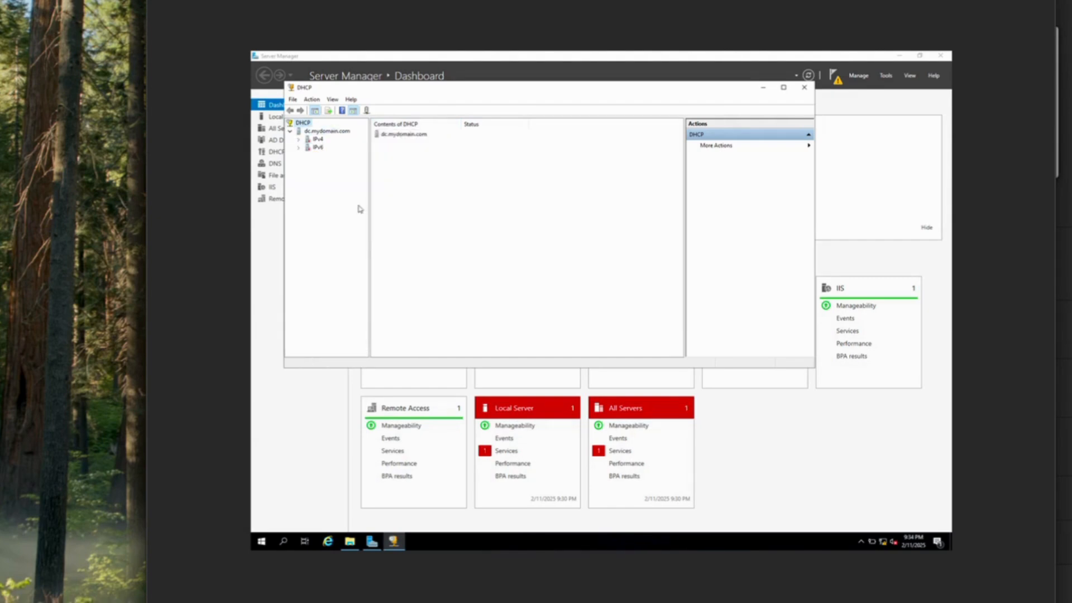
right_click(325, 132)
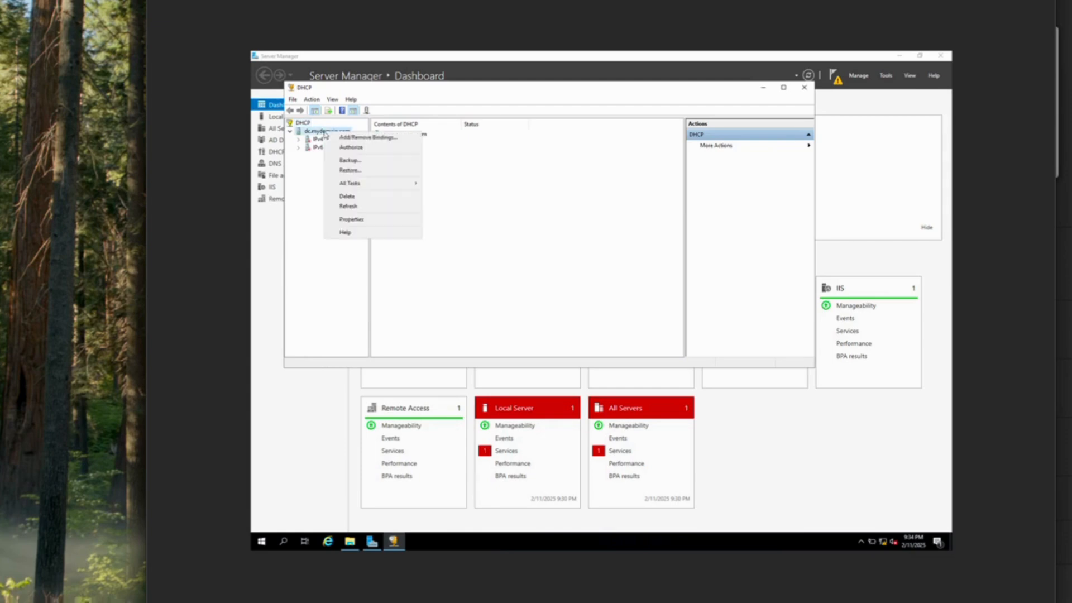
left_click(351, 148)
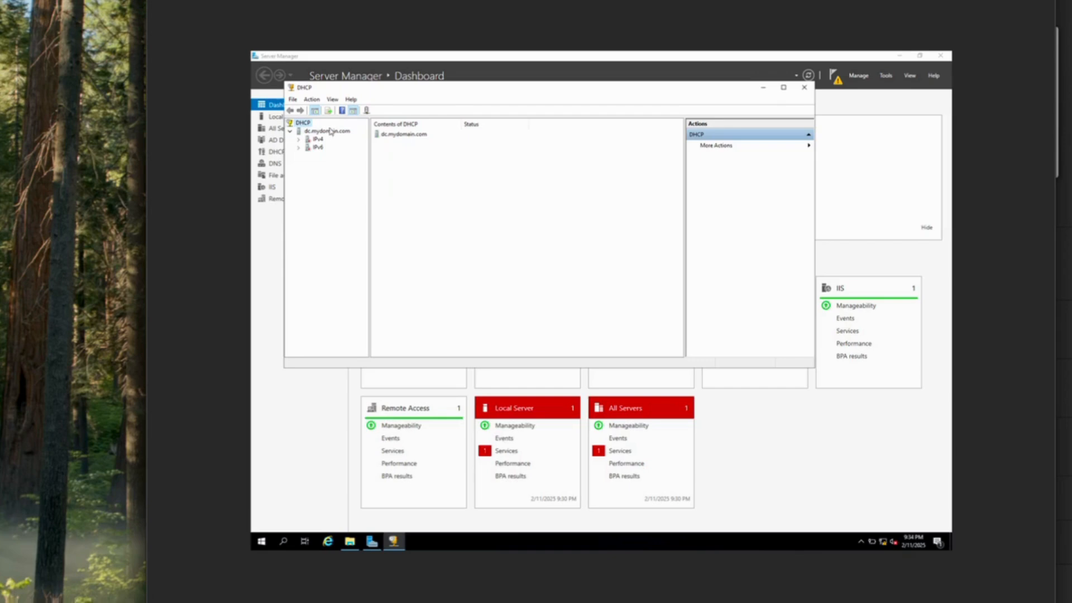
right_click(332, 136)
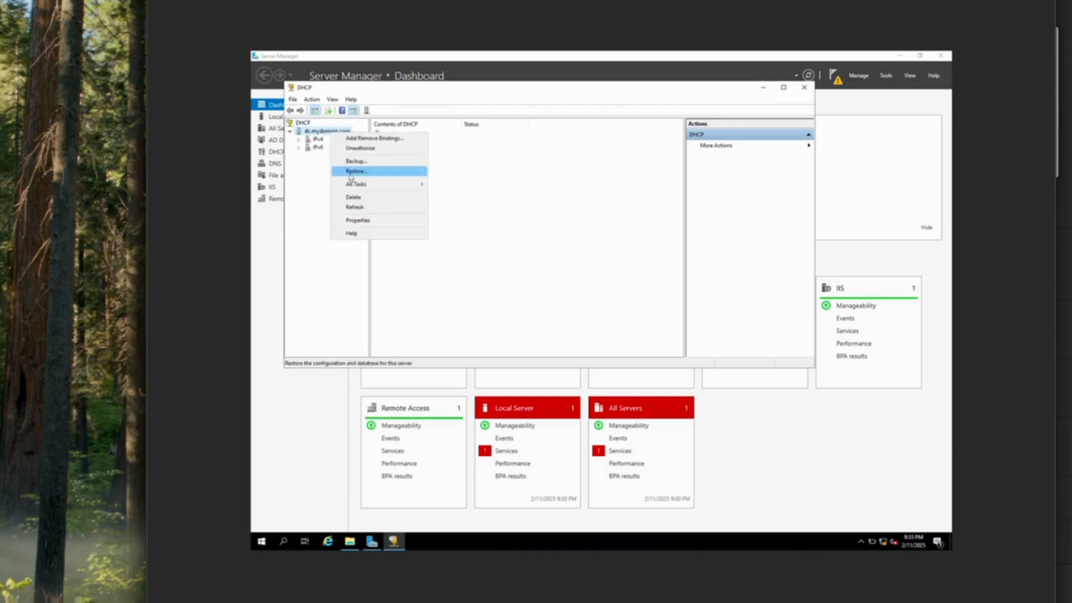
left_click(366, 208)
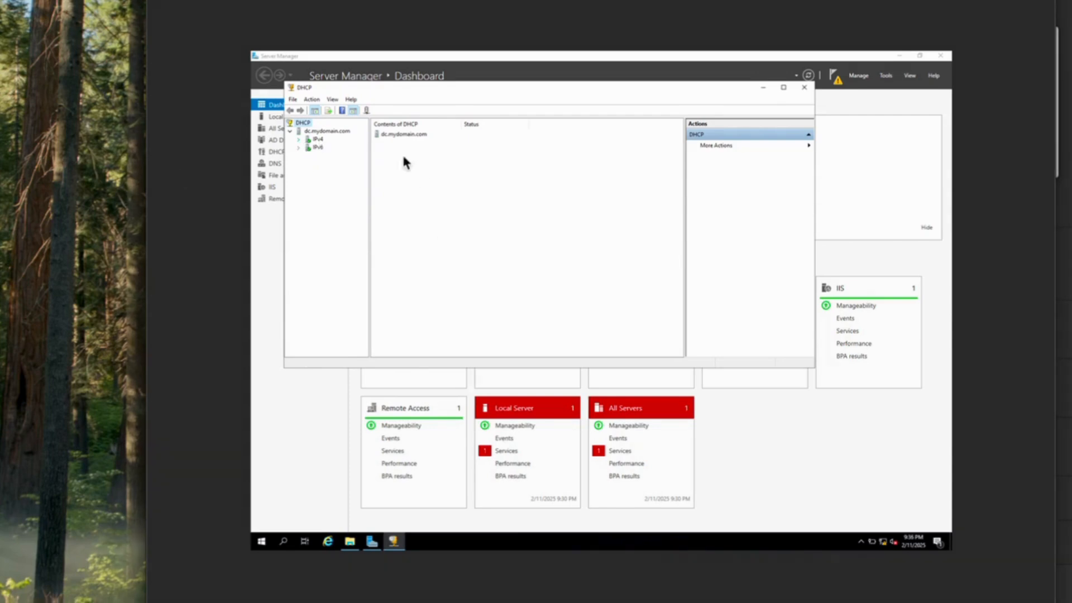
Expand IPv4 > Scope [172.16.0.0] and view its Address Leases
left_click(299, 139)
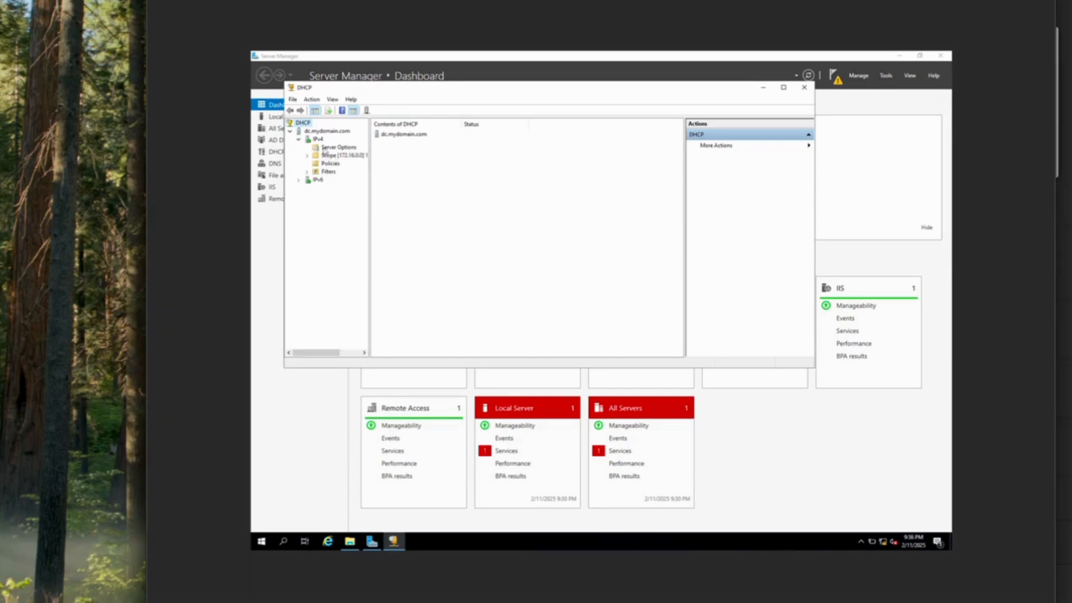
left_click(306, 157)
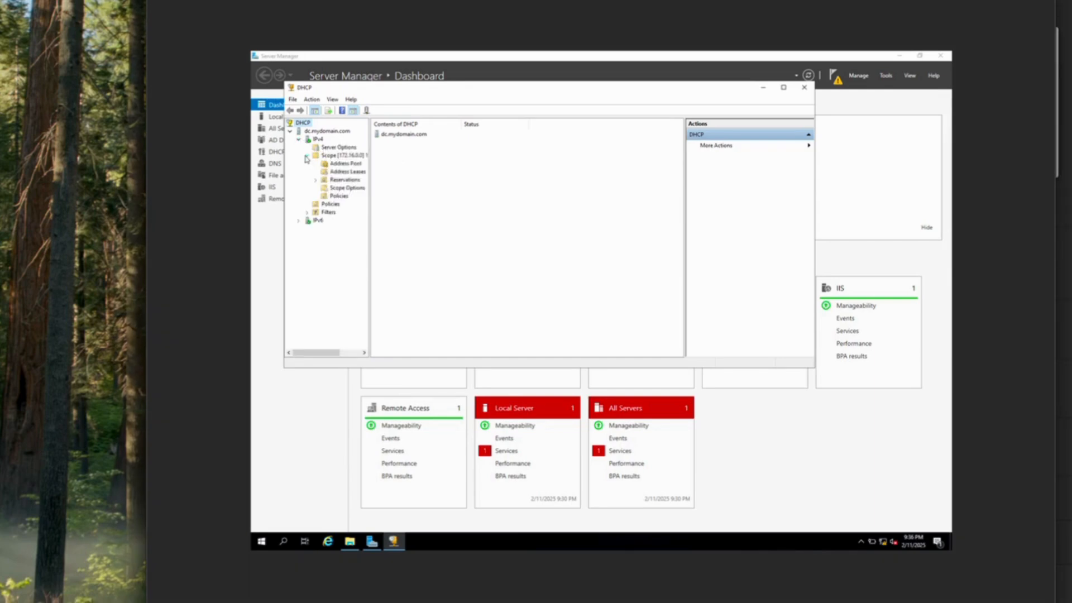
left_click(346, 173)
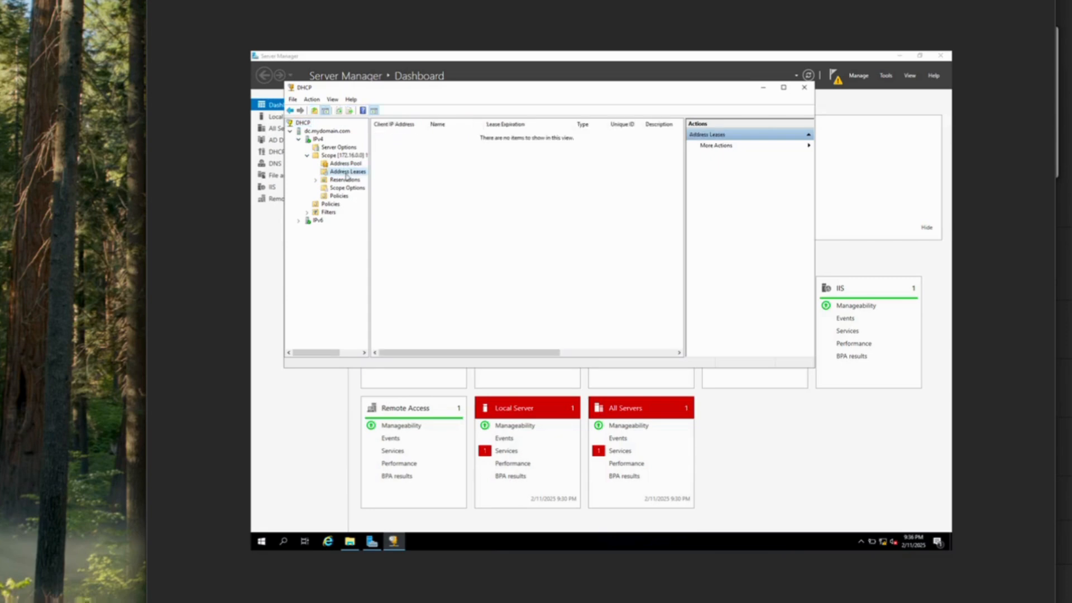
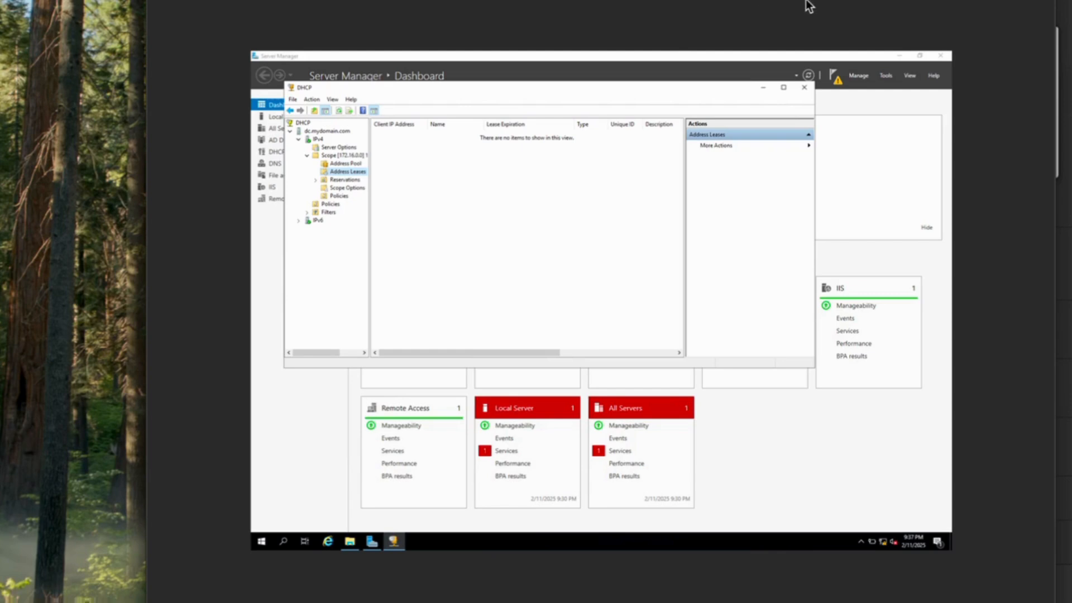
Close the DHCP console to return to the Server Manager dashboard
left_click(803, 88)
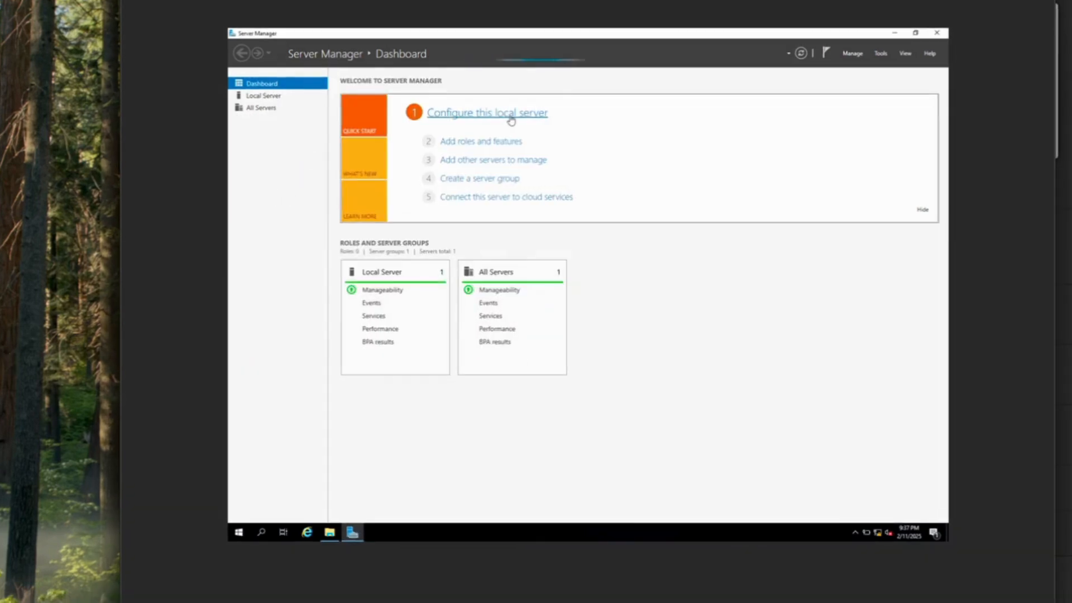
On Local Server, set IE Enhanced Security Configuration to Off for Administrators and Users
left_click(510, 117)
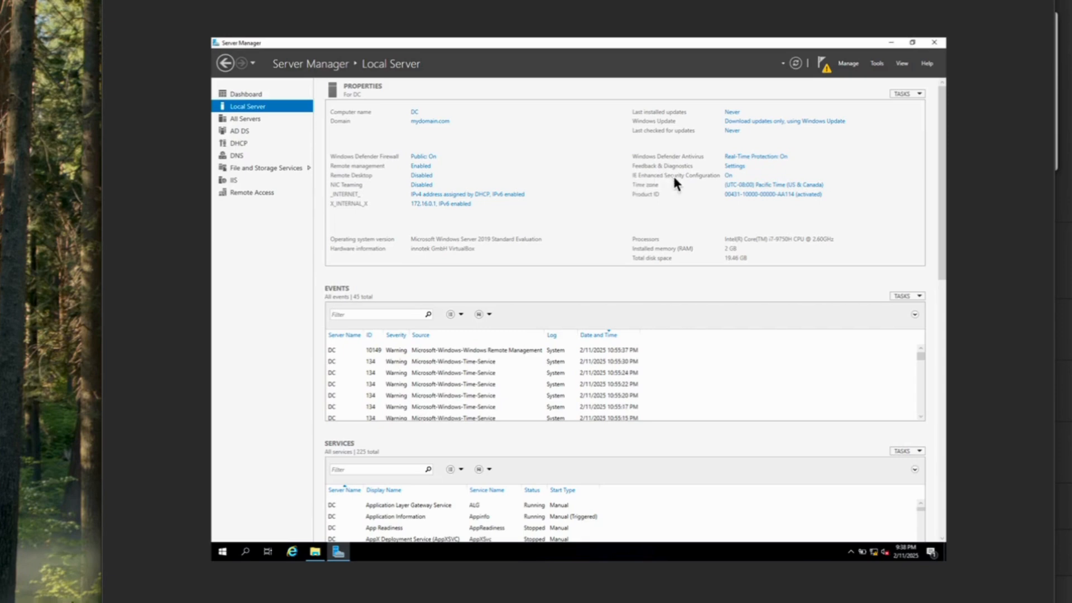
left_click(728, 175)
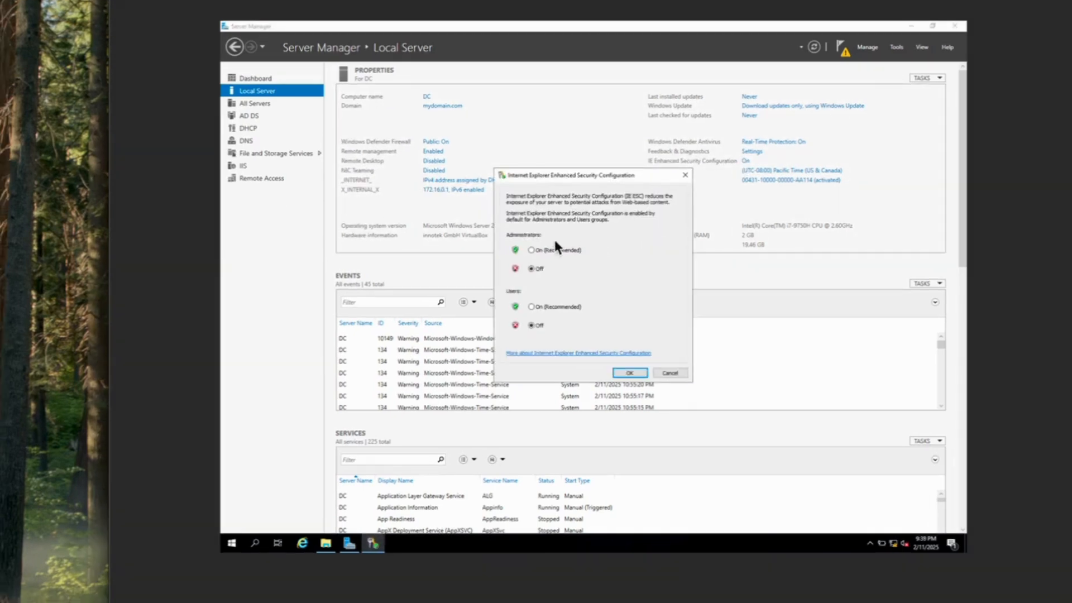
left_click(519, 282)
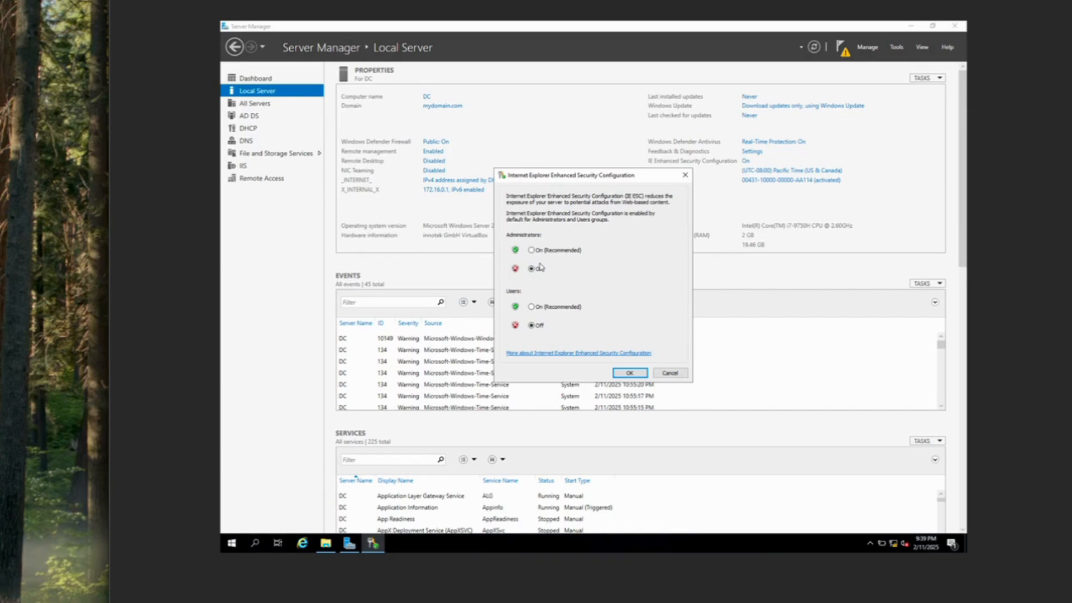
left_click(629, 372)
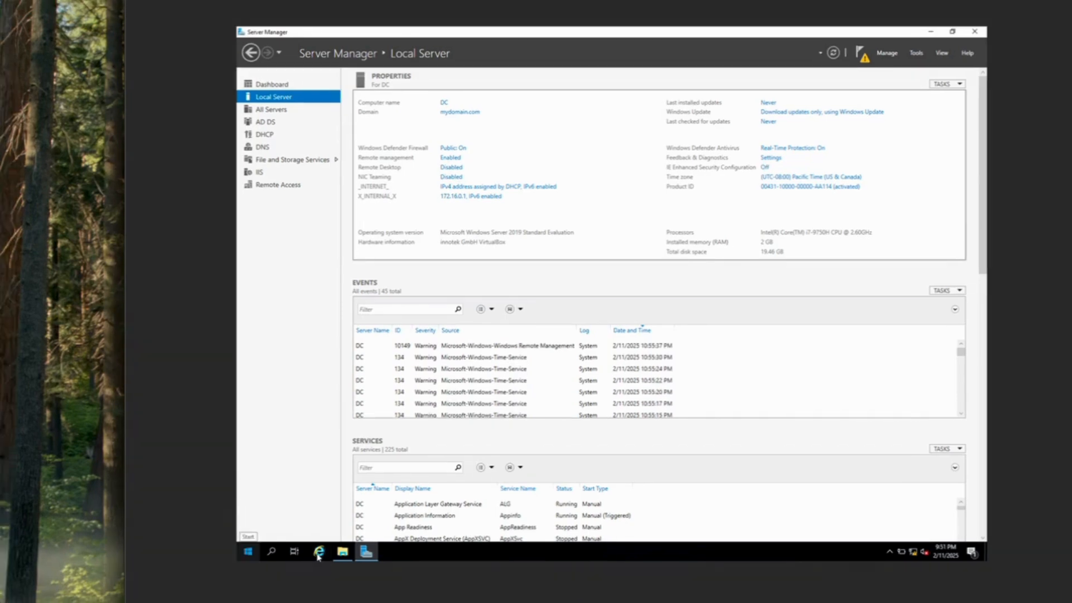
left_click(302, 543)
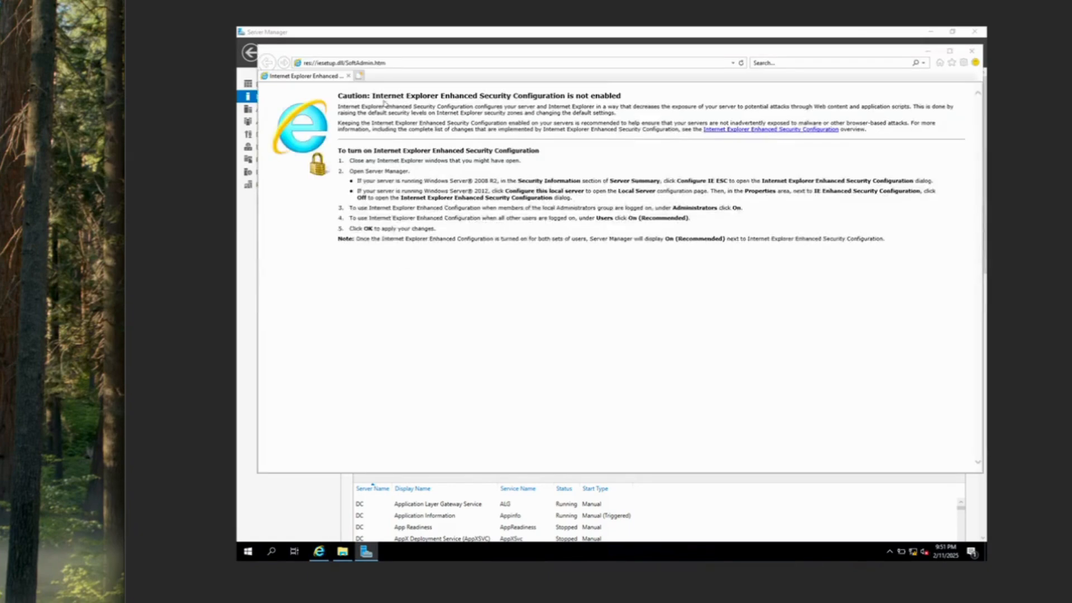
Paste the GitHub AD_PS-master-main.zip download link into Internet Explorer's address bar and go
left_click(393, 62)
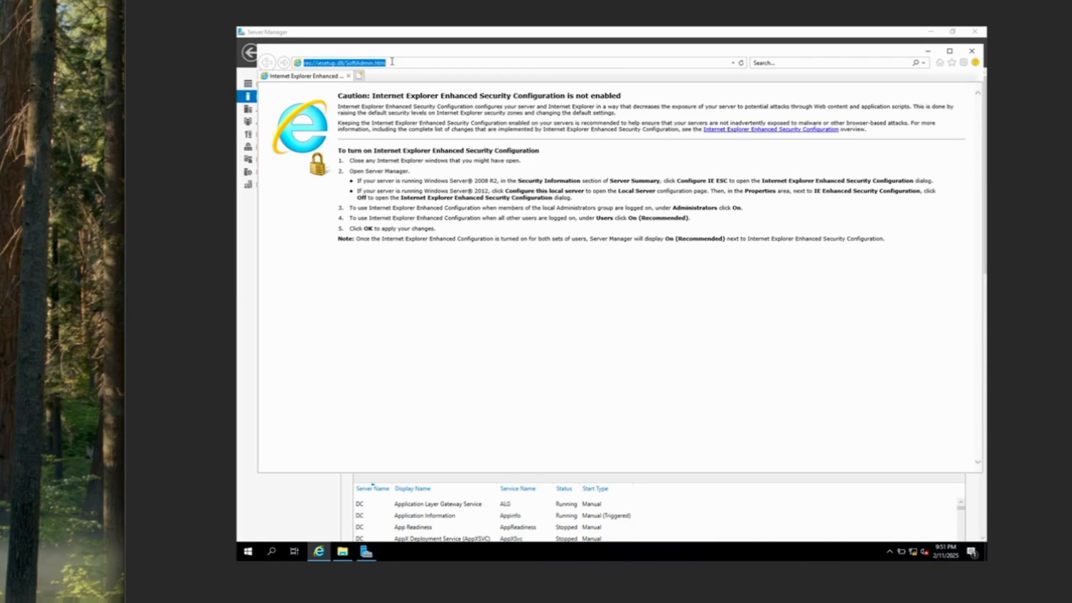
right_click(393, 66)
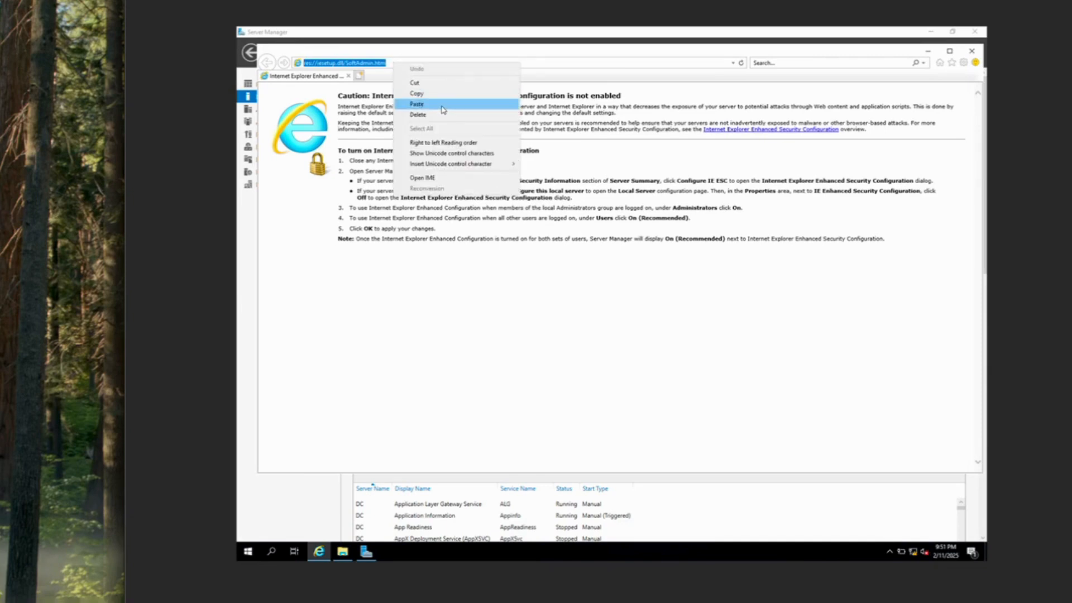
left_click(443, 109)
key("Return")
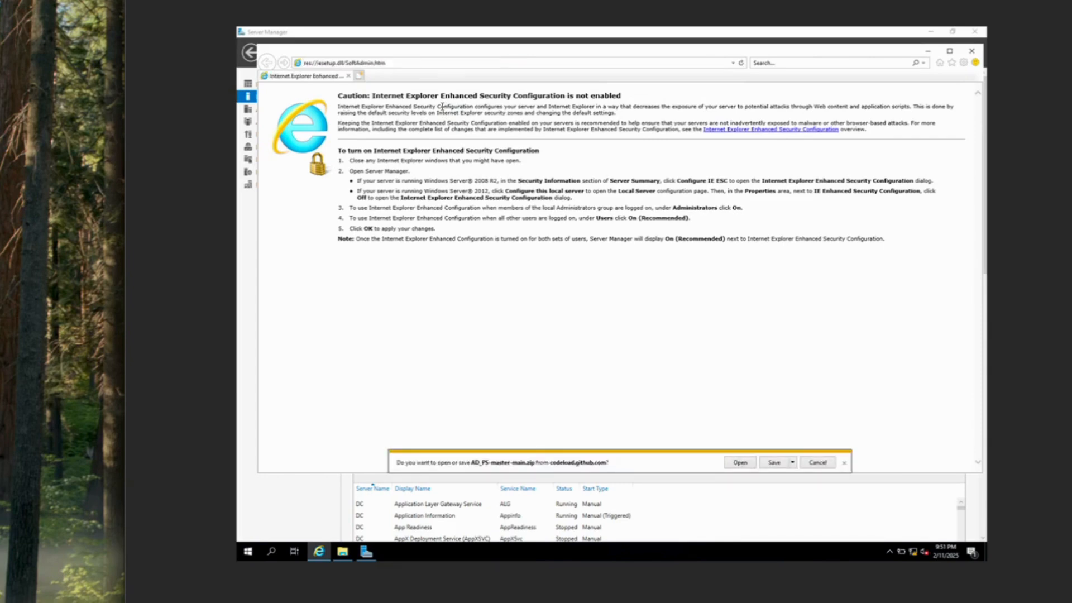
Save AD_PS-master-main.zip to the Desktop, then close Internet Explorer and Server Manager
left_click(793, 463)
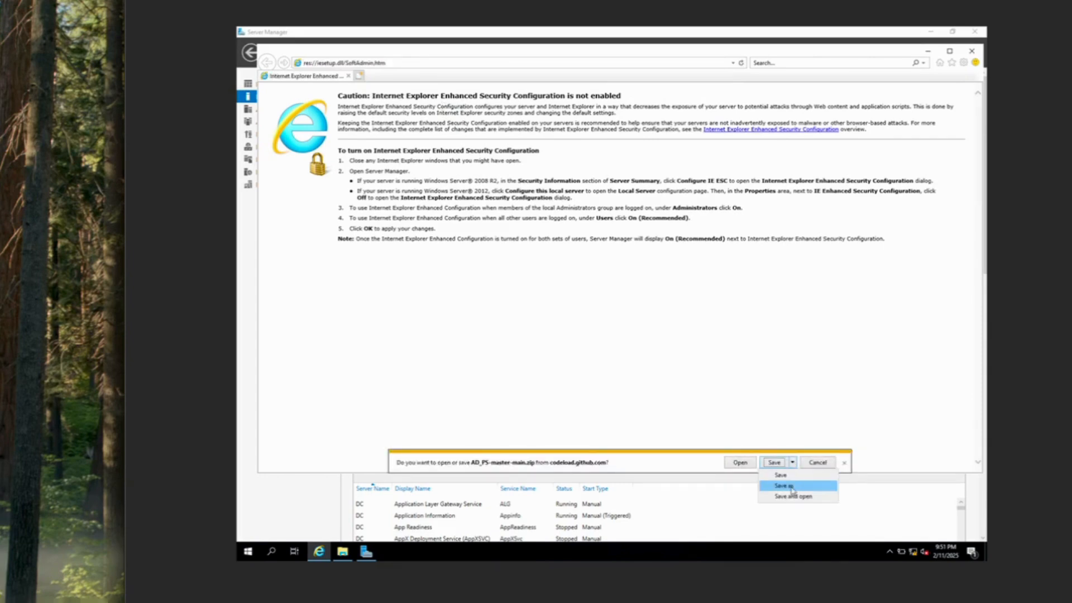
left_click(792, 486)
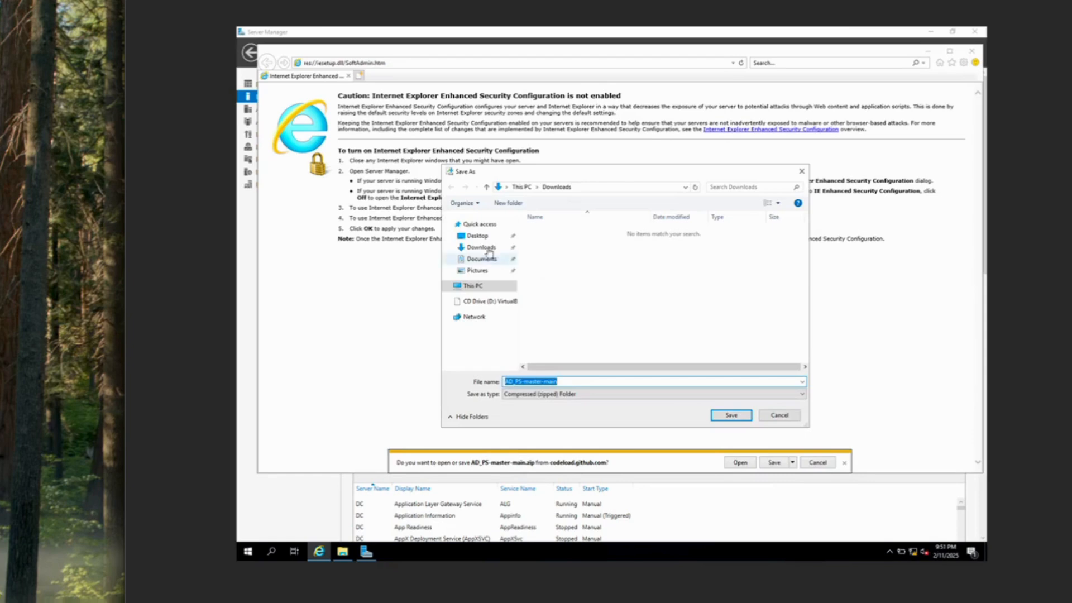
left_click(478, 238)
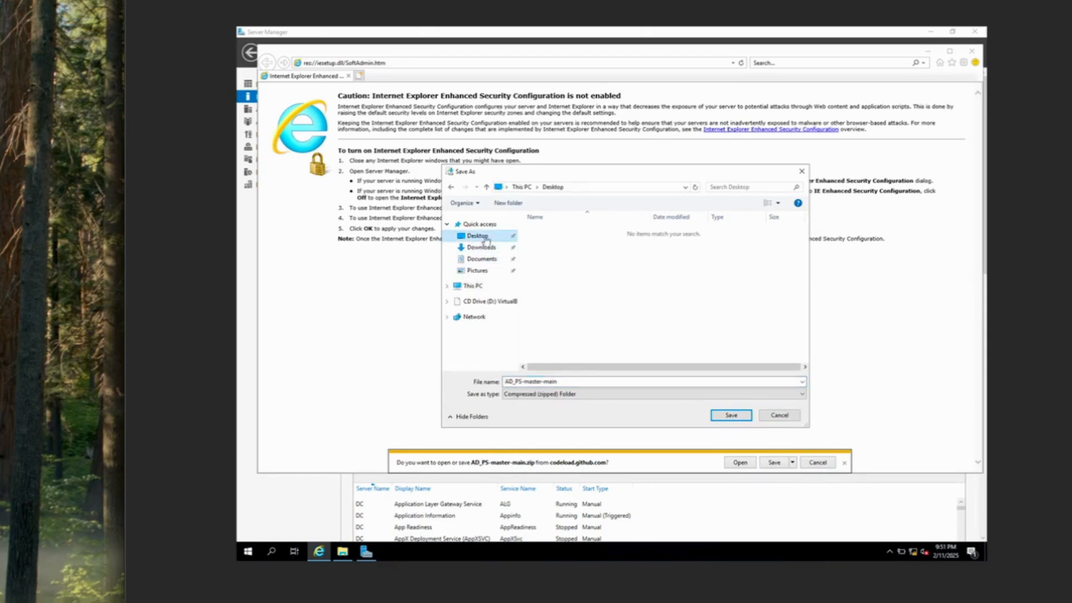
left_click(731, 416)
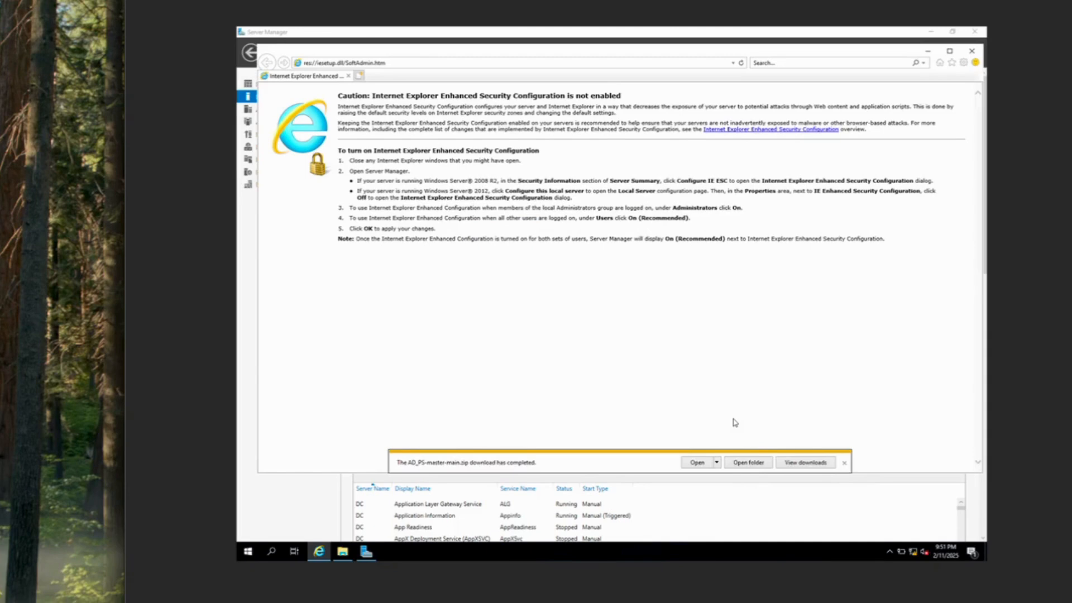
left_click(973, 51)
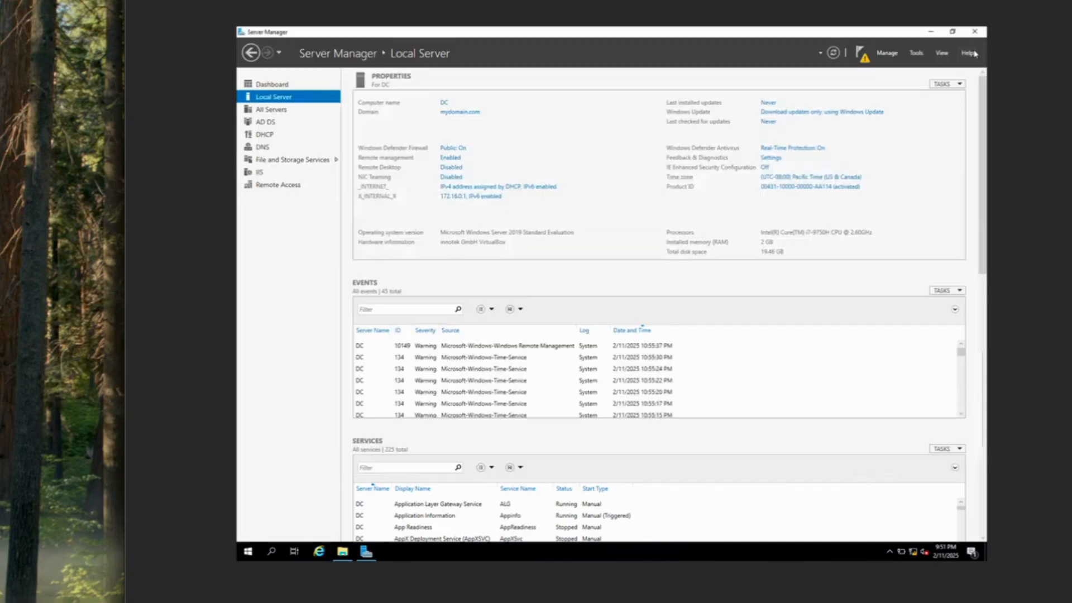
left_click(974, 32)
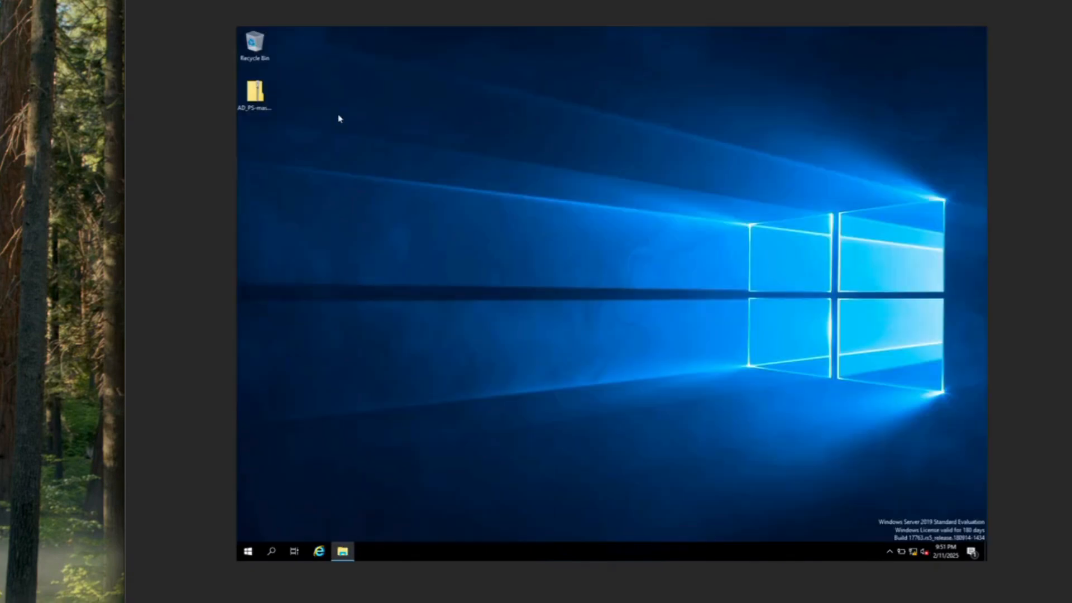
Extract the AD_PS-master-main folder from the zip onto the Desktop and open it
double_click(261, 95)
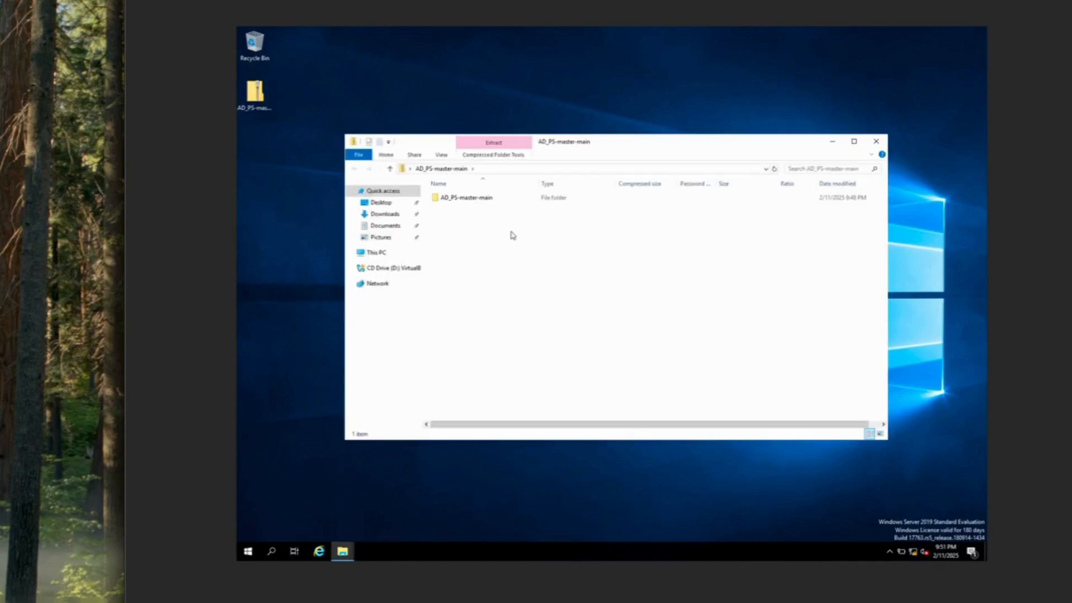
left_click_drag(475, 199, 350, 105)
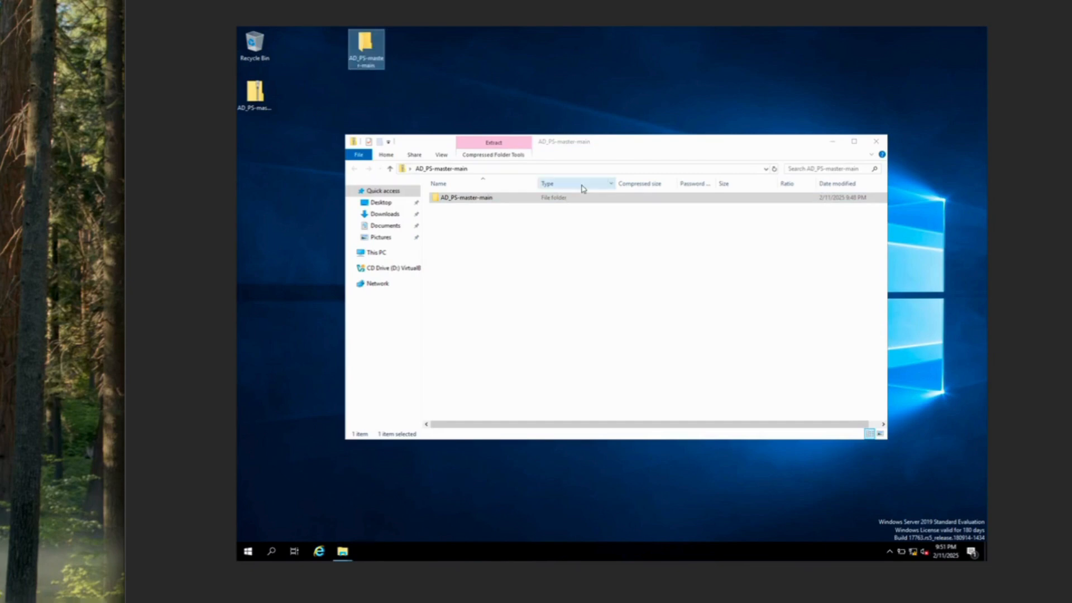
left_click(876, 141)
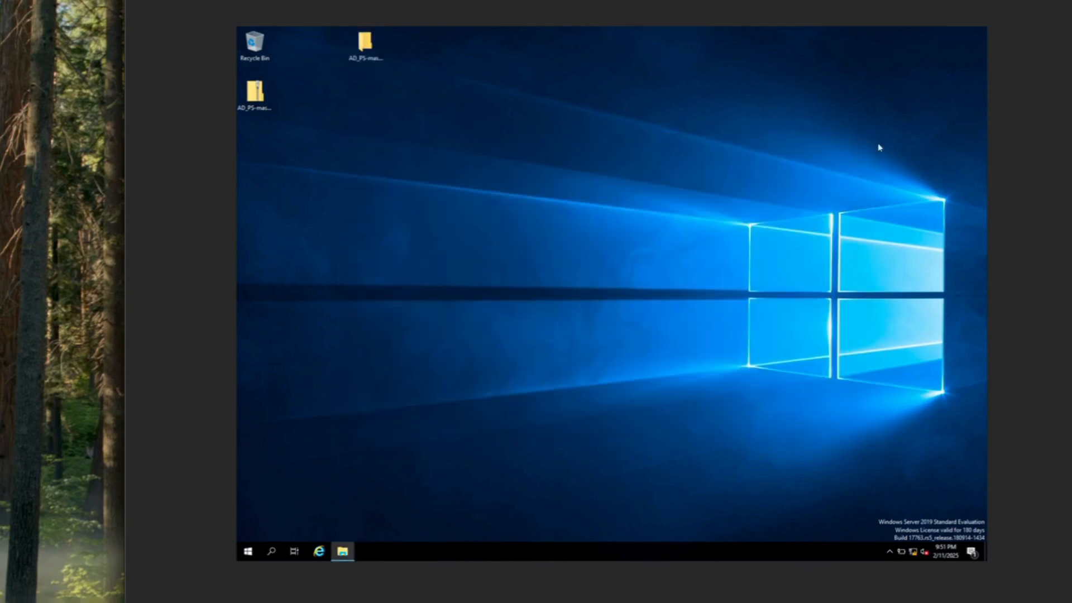
double_click(367, 46)
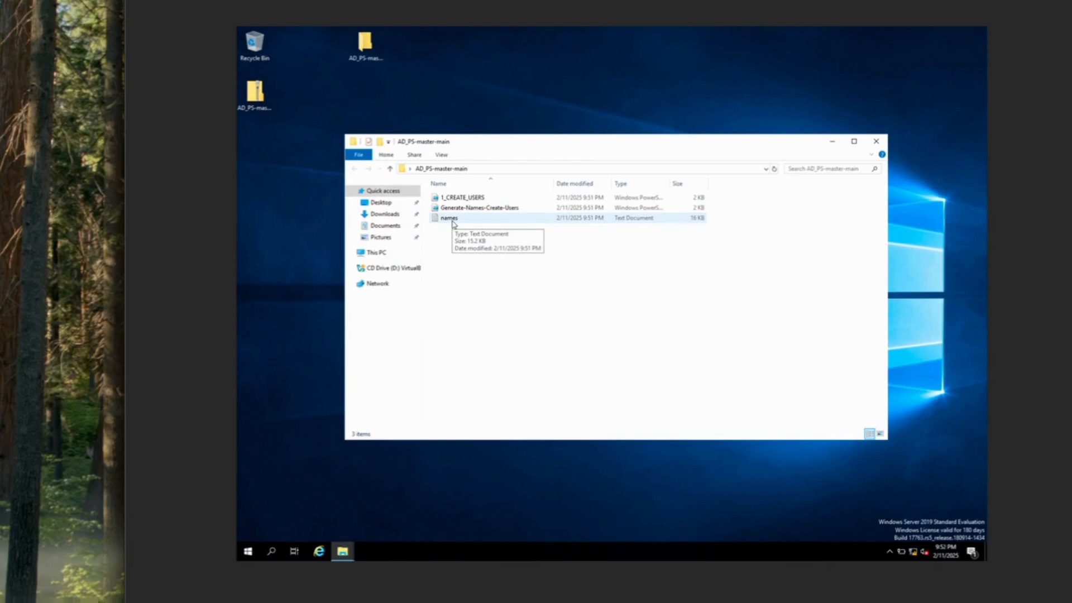
Add a new full name as the first line of names.txt, save it, and close the windows
left_click(449, 218)
double_click(453, 223)
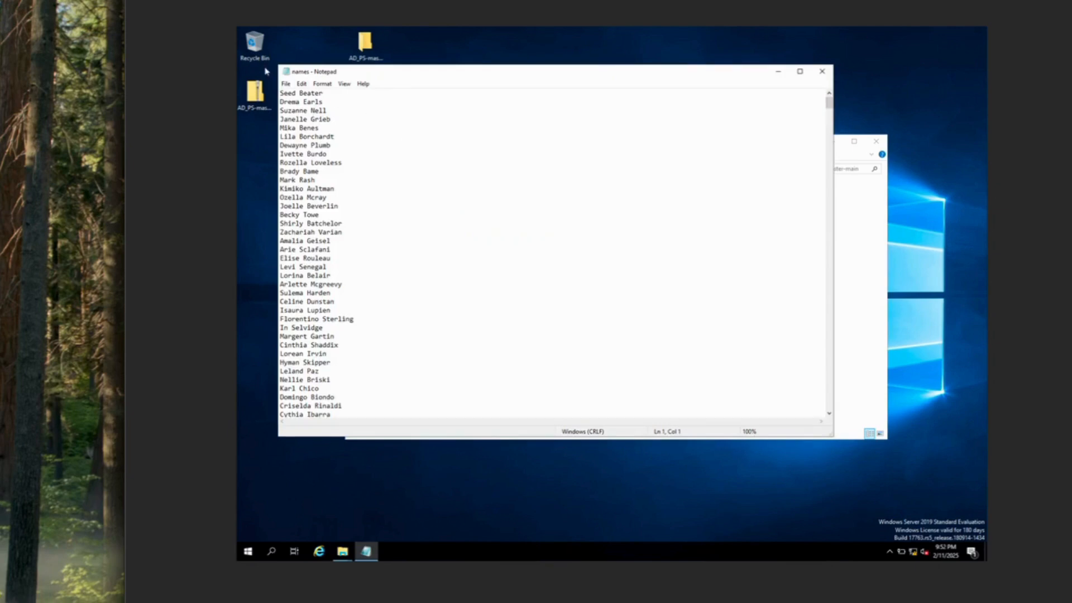
key("Return")
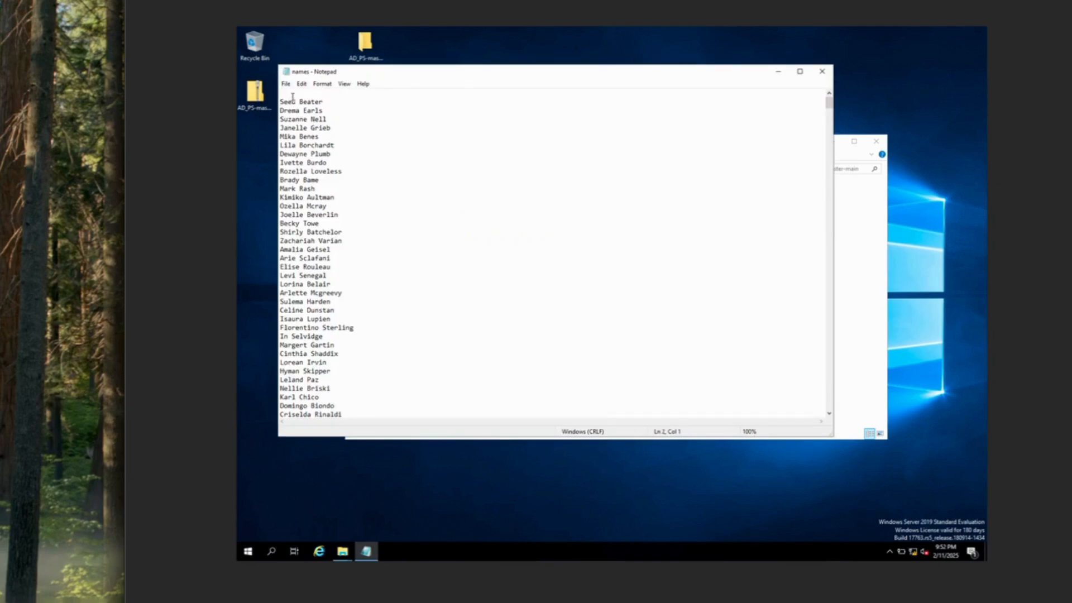
left_click(286, 84)
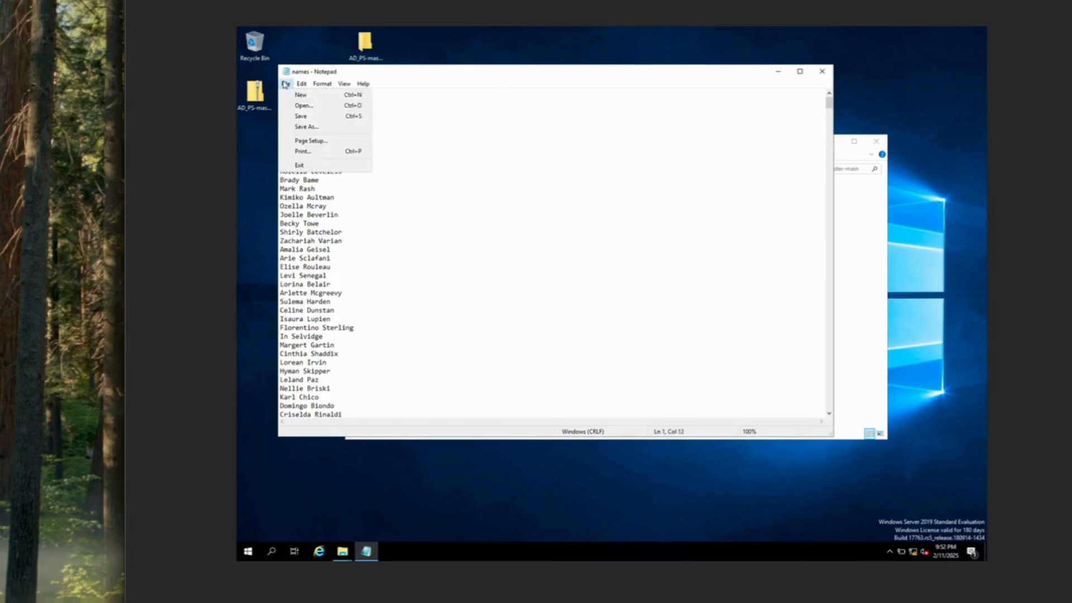
left_click(310, 115)
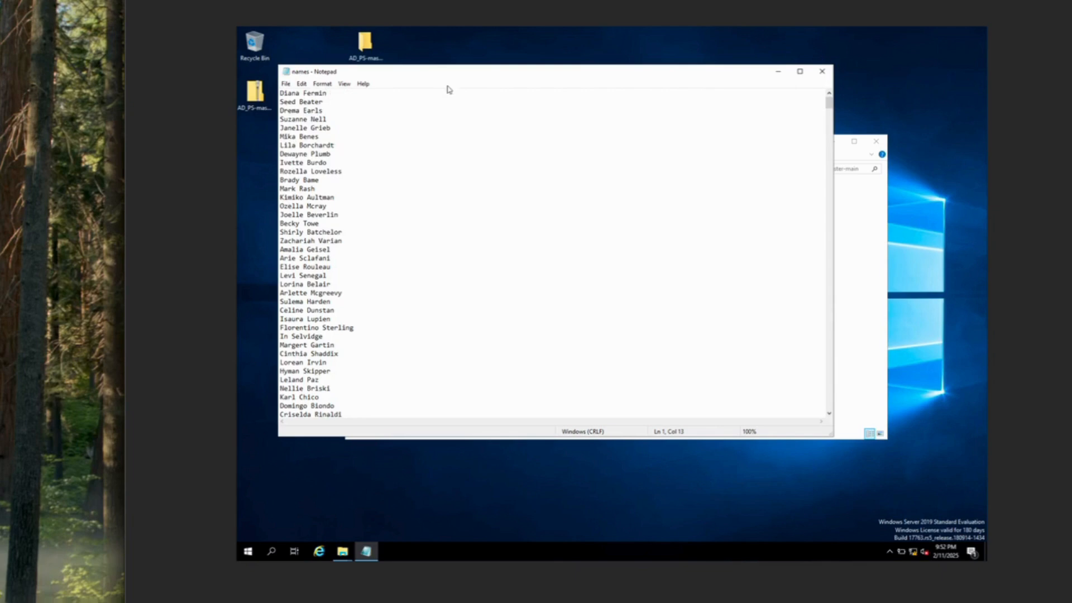
left_click(822, 71)
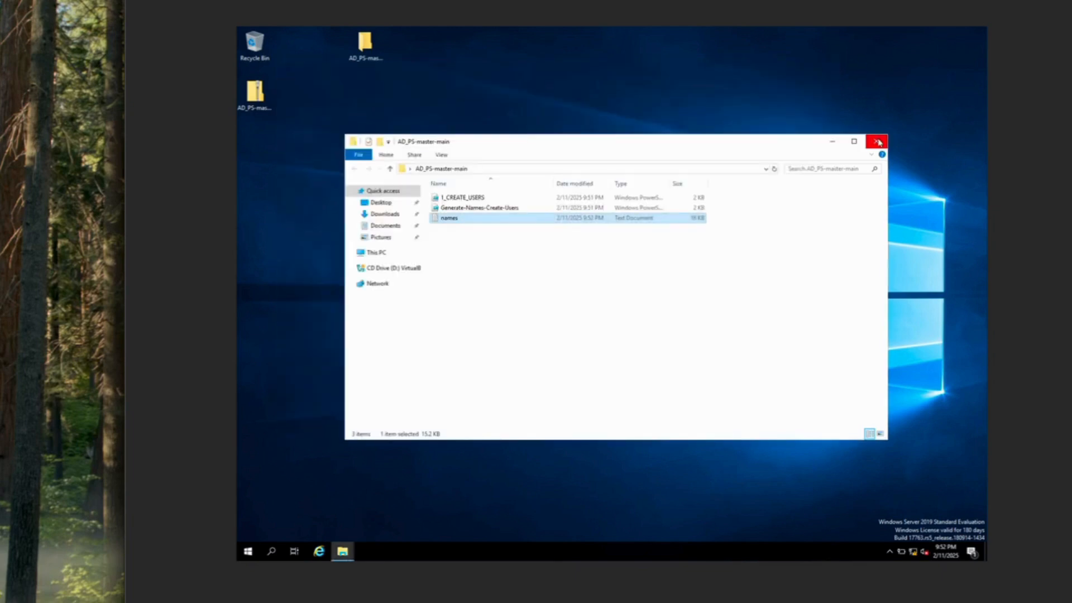
left_click(879, 140)
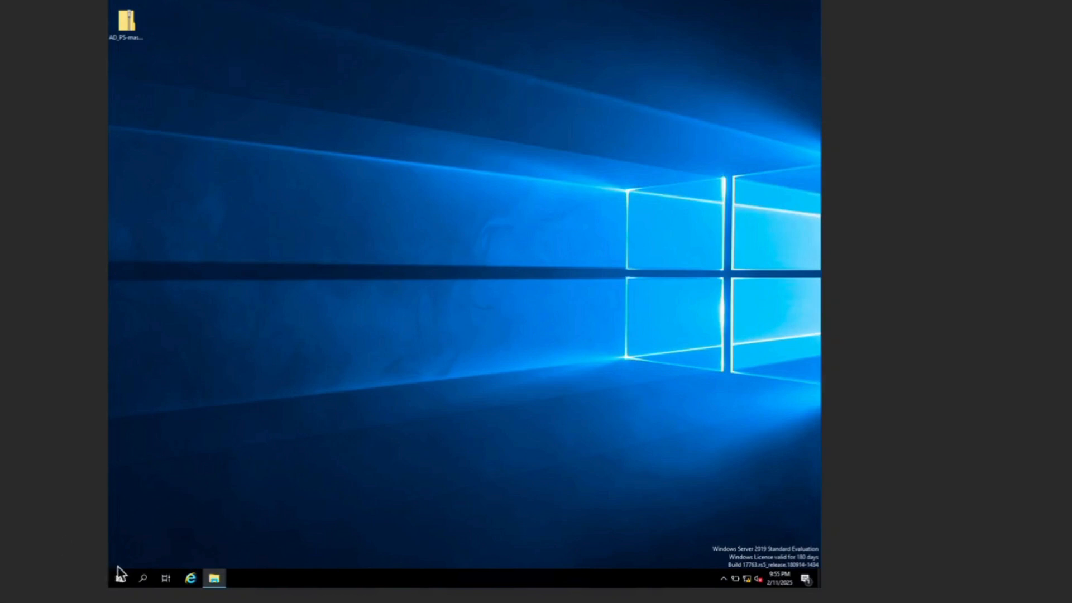
Launch Windows PowerShell ISE as administrator, approving the UAC prompt
left_click(120, 579)
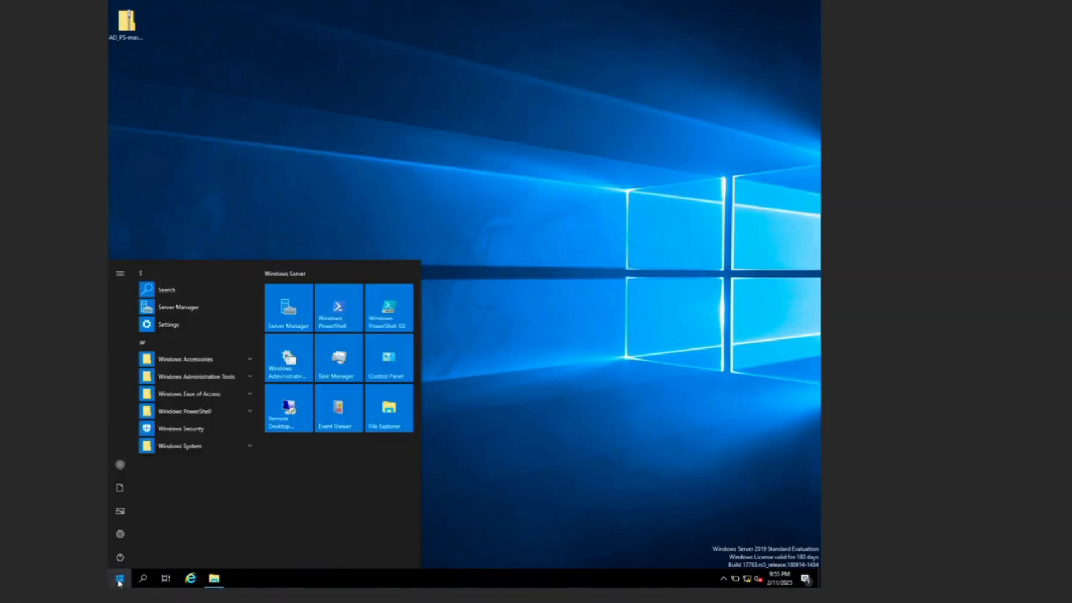
left_click(251, 413)
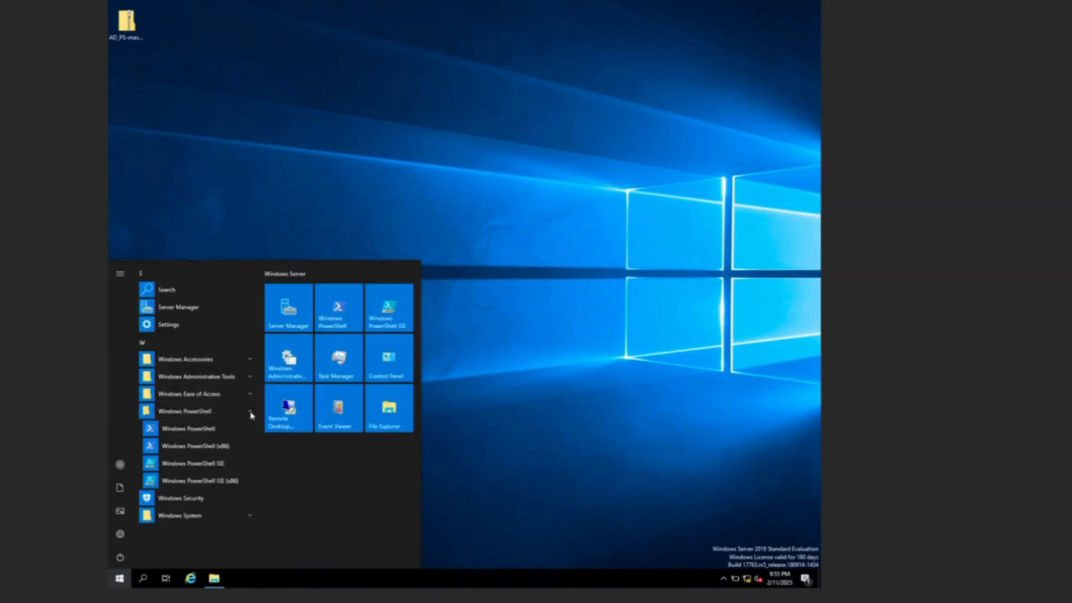
right_click(222, 469)
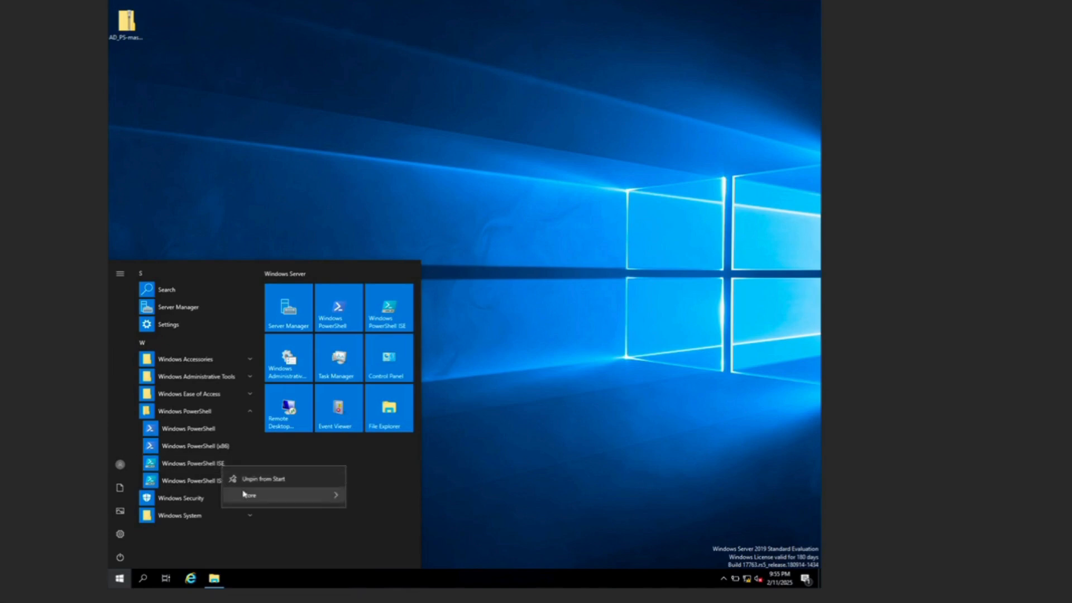
mouse_move(248, 495)
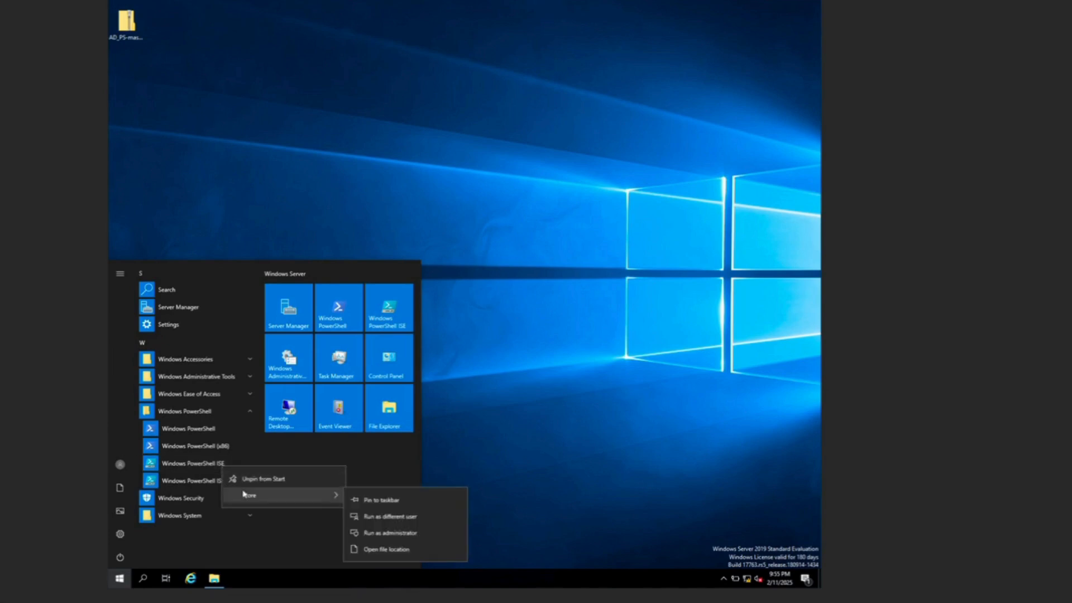
left_click(401, 534)
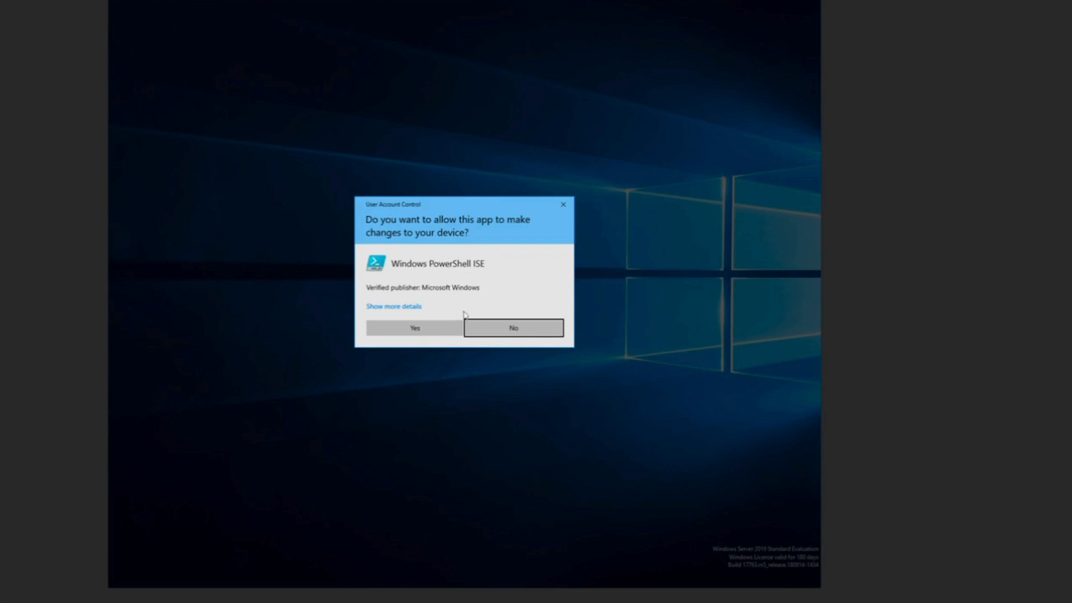
left_click(415, 329)
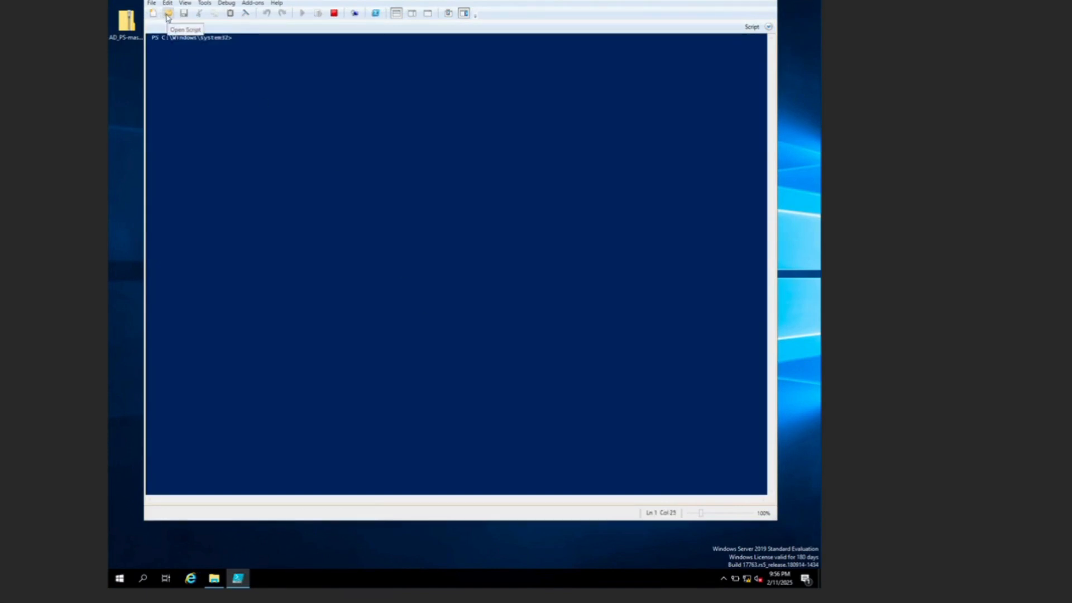
Open 1_CREATE_USERS.ps1 from Desktop\AD_PS-master-main in the script pane
left_click(167, 16)
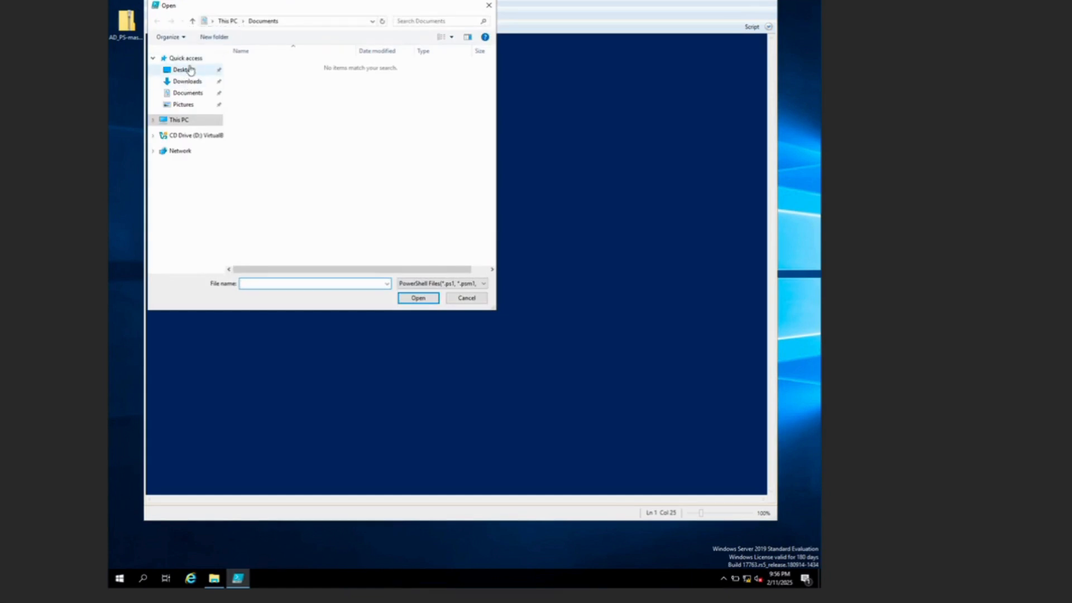
left_click(191, 70)
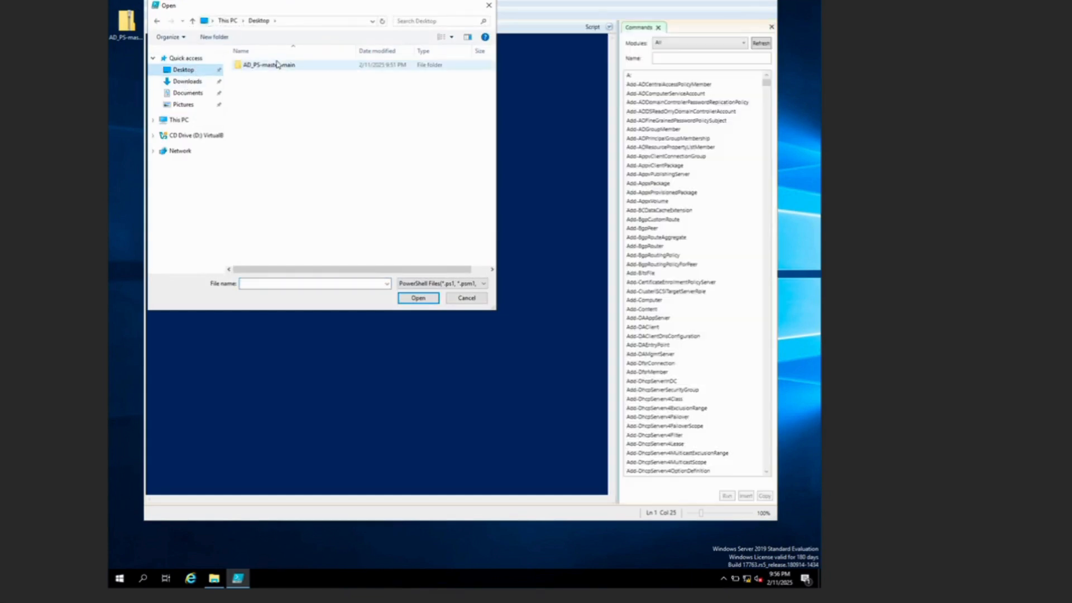
double_click(274, 65)
left_click(367, 106)
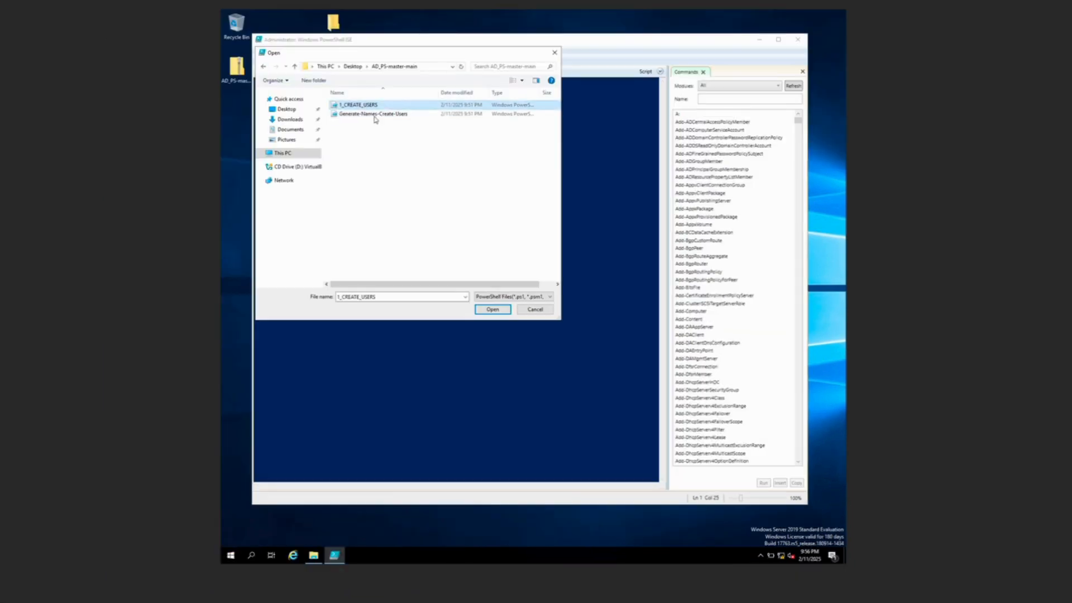
left_click(493, 310)
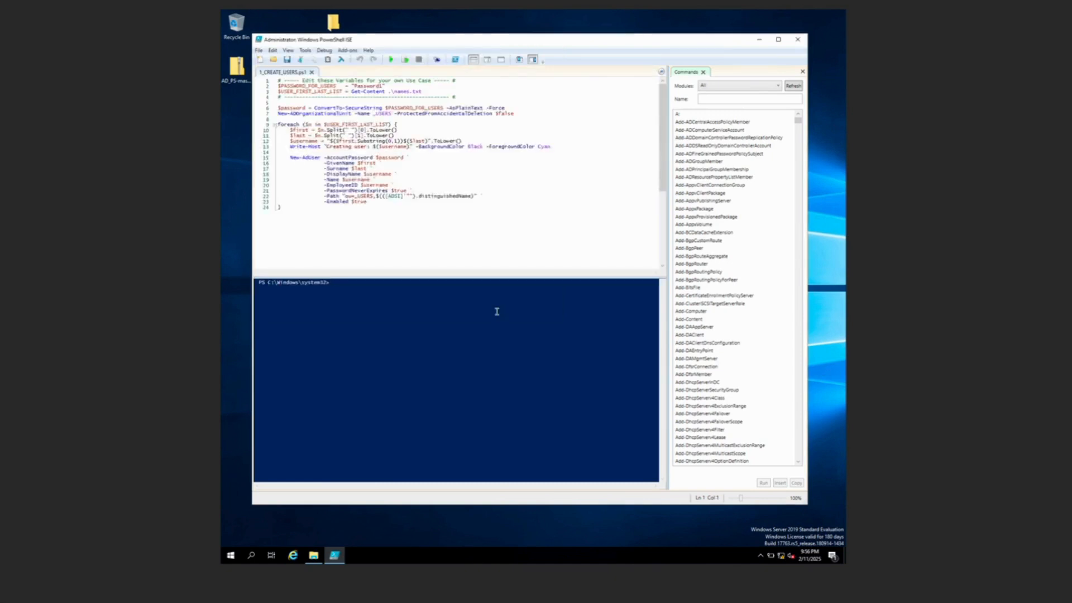
Close the Commands pane and set the execution policy to Unrestricted, confirming Yes
left_click(802, 72)
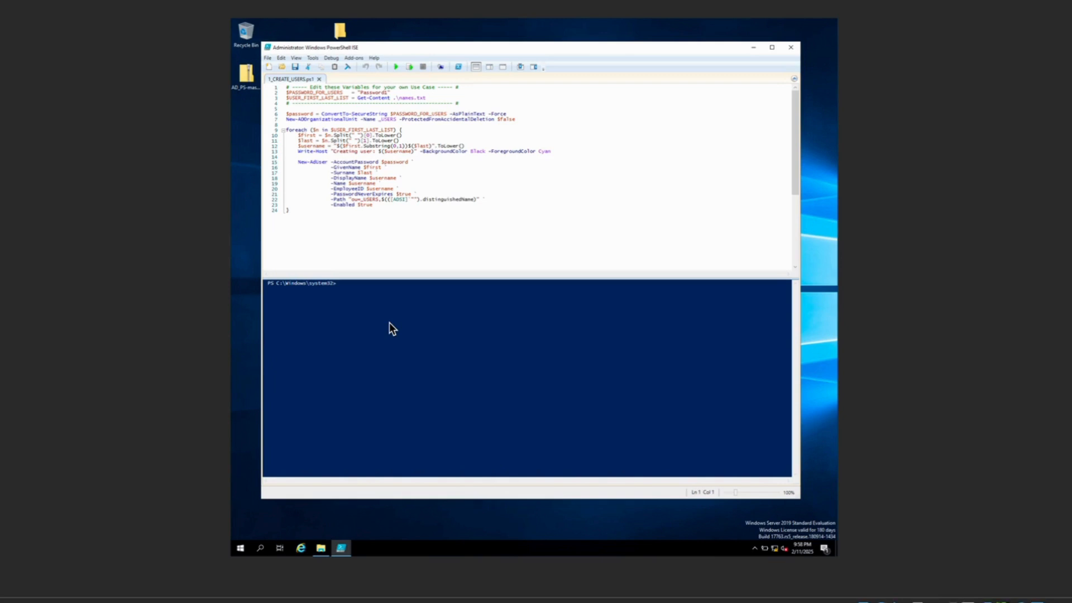
left_click(379, 286)
type("Set-E")
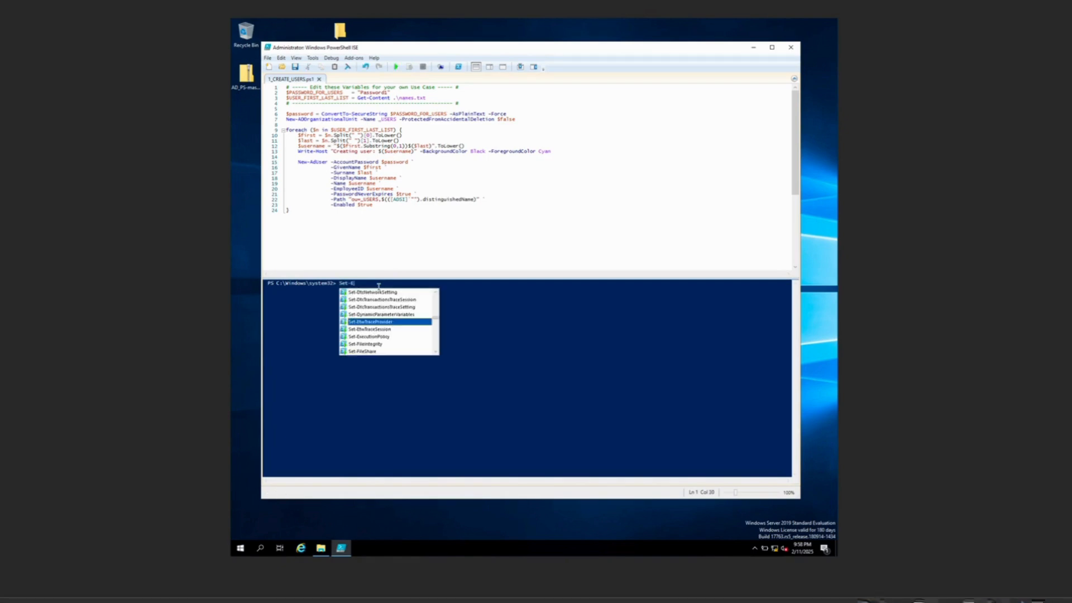
type("xec")
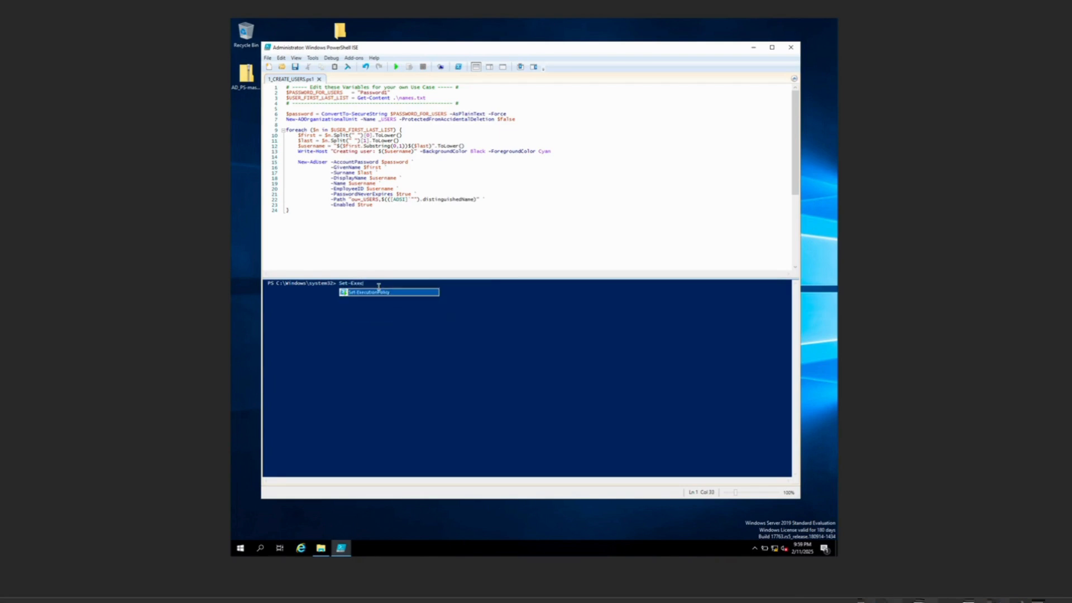
key("Tab")
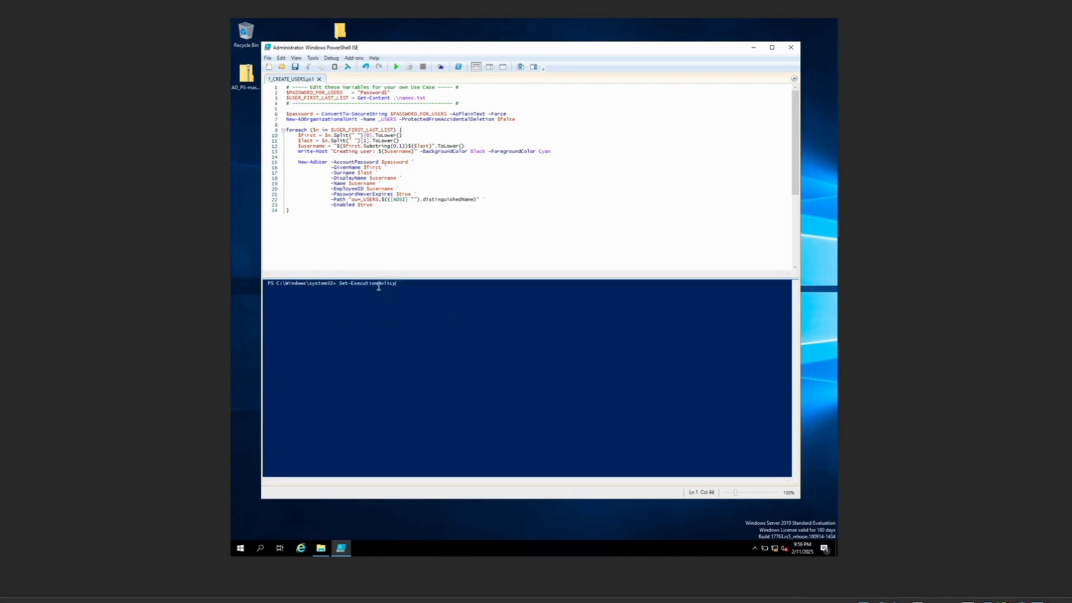
type("Unrestricted")
key("Return")
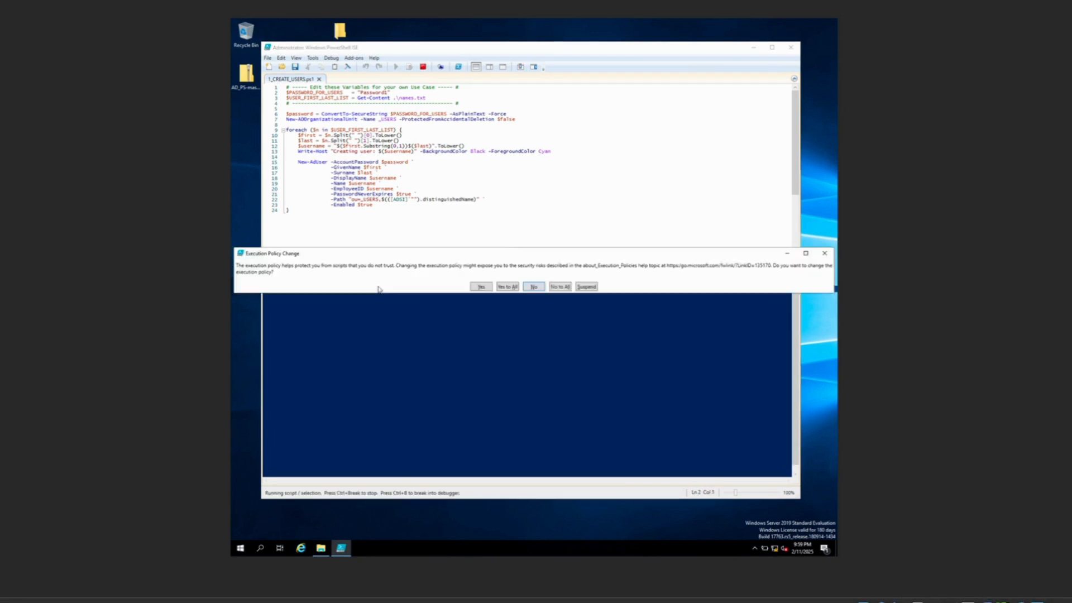
left_click(514, 287)
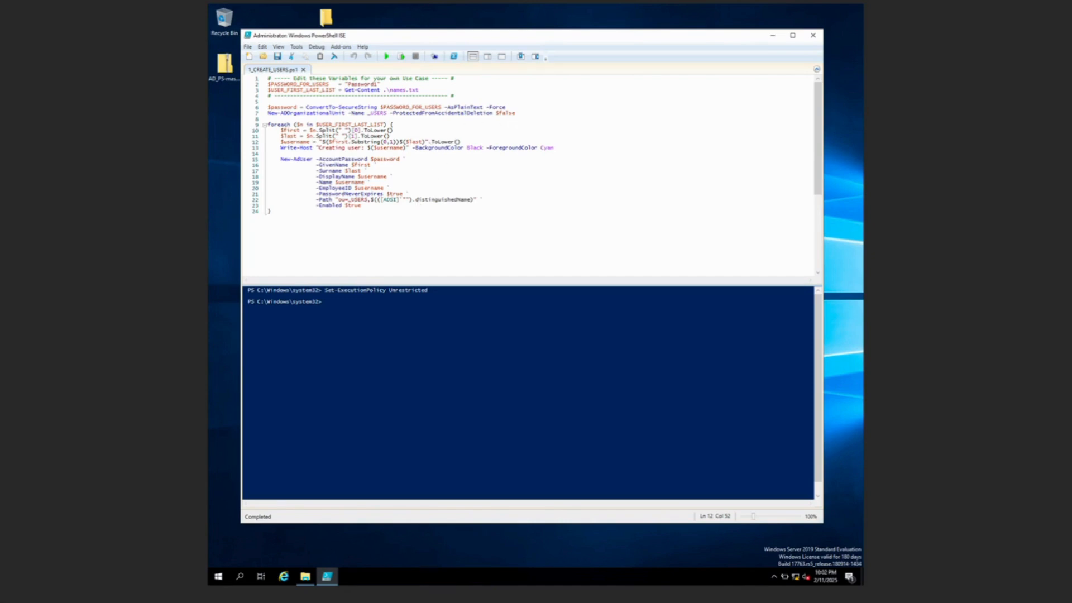
Change the console into Desktop\AD_PS-master-main and list its files with ls
left_click(348, 304)
type("cd c")
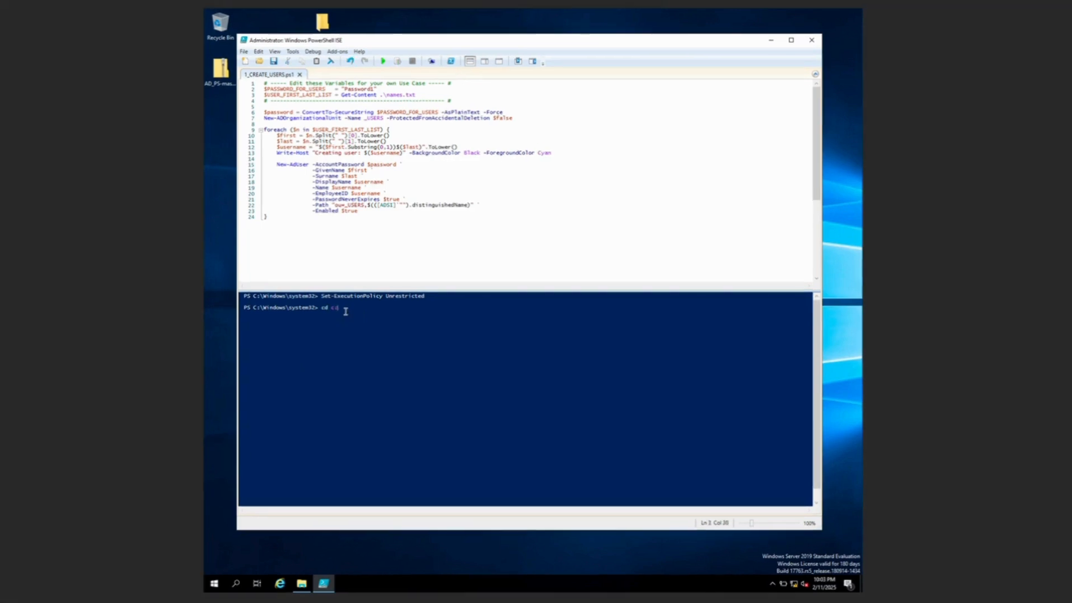
type(":\\")
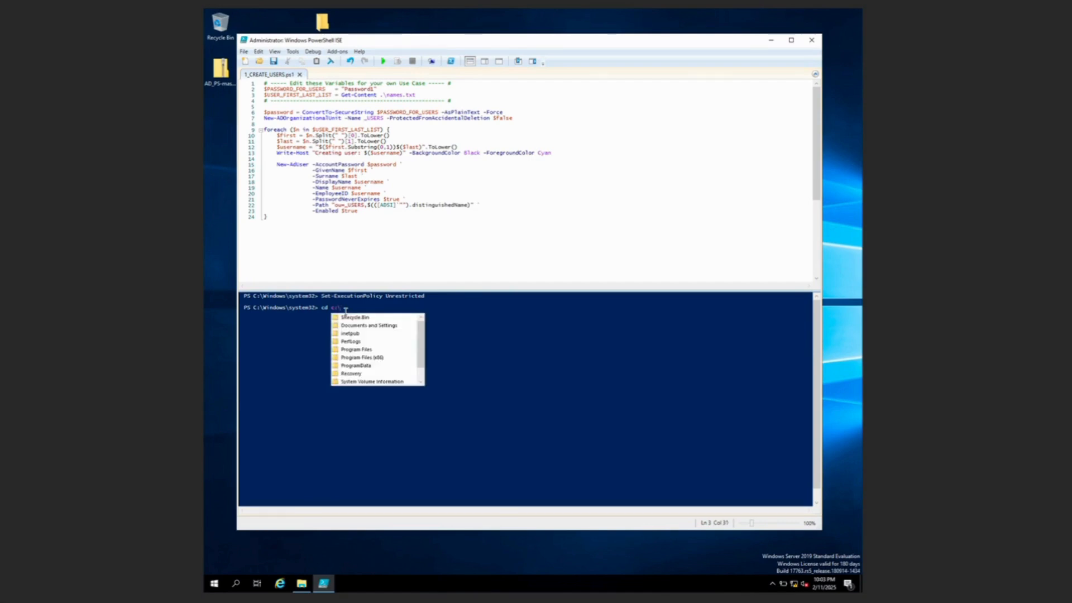
type("users")
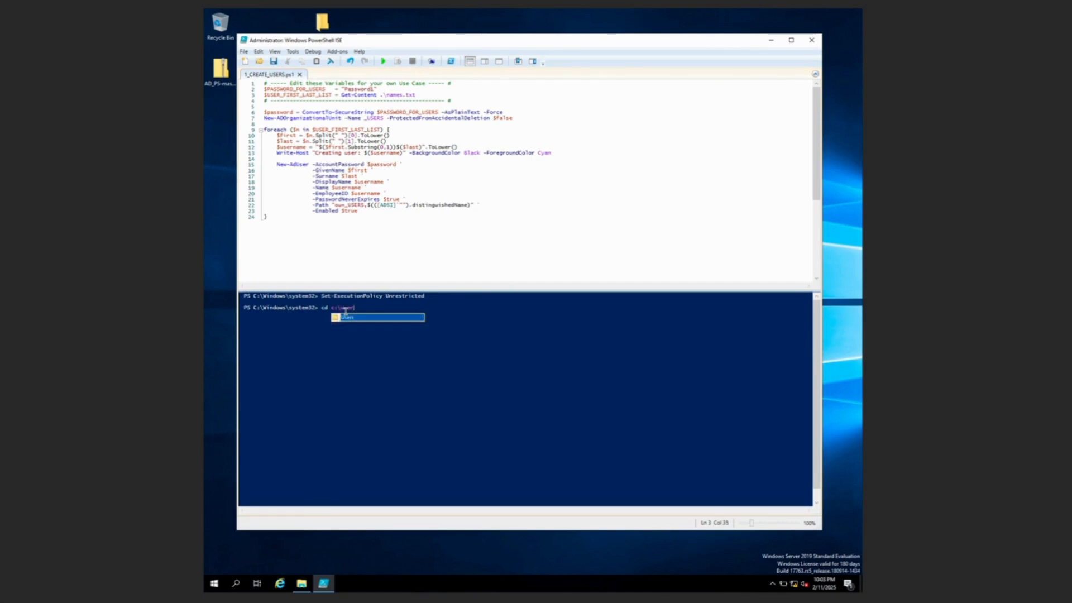
type("\\")
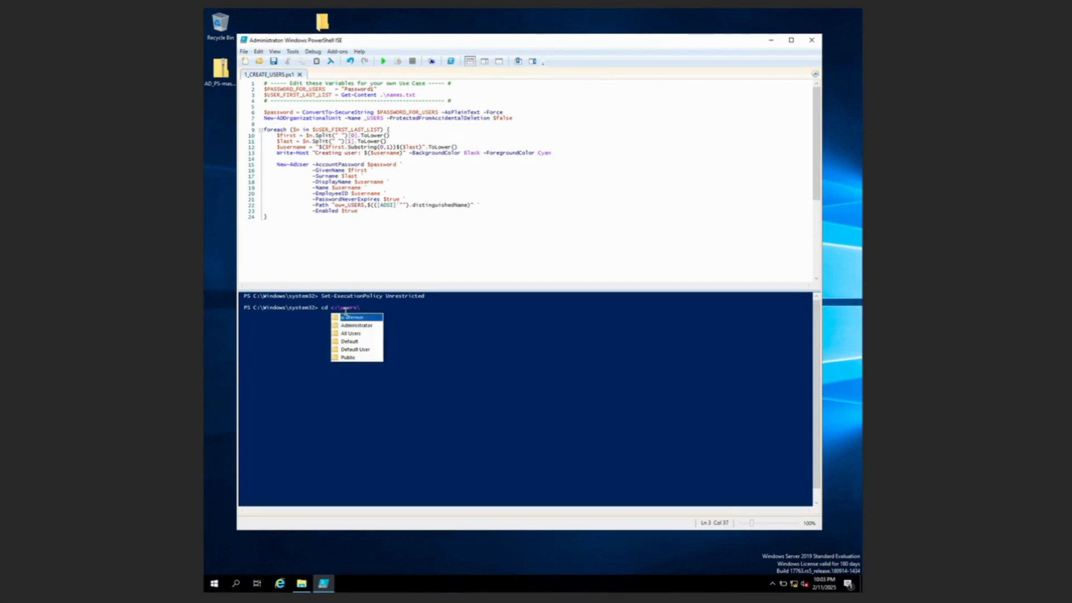
key("Tab")
type("\\")
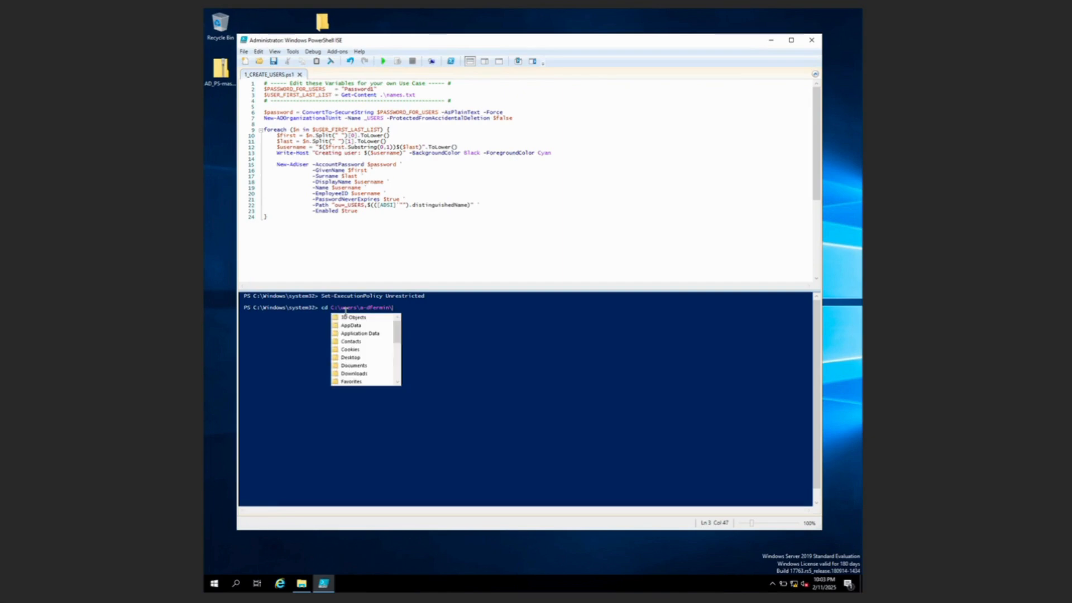
type("des")
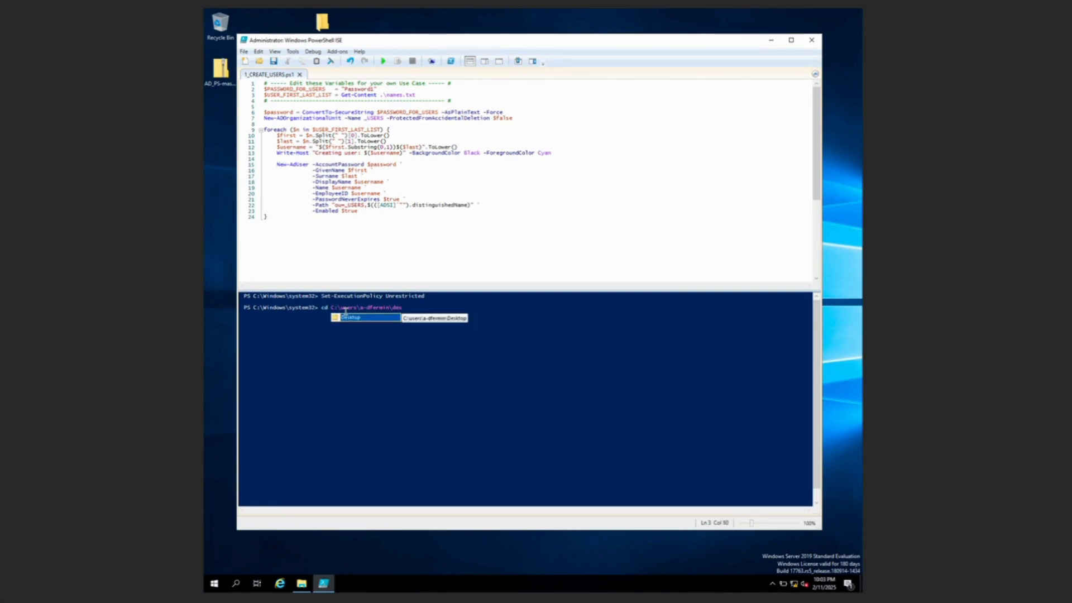
key("Tab")
type("\\")
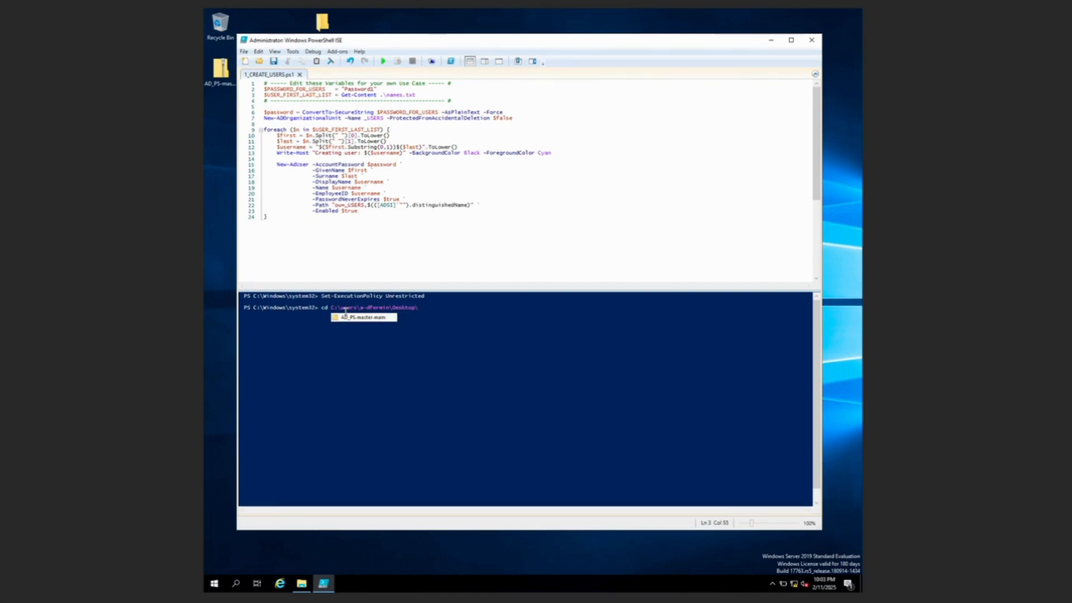
key("Down")
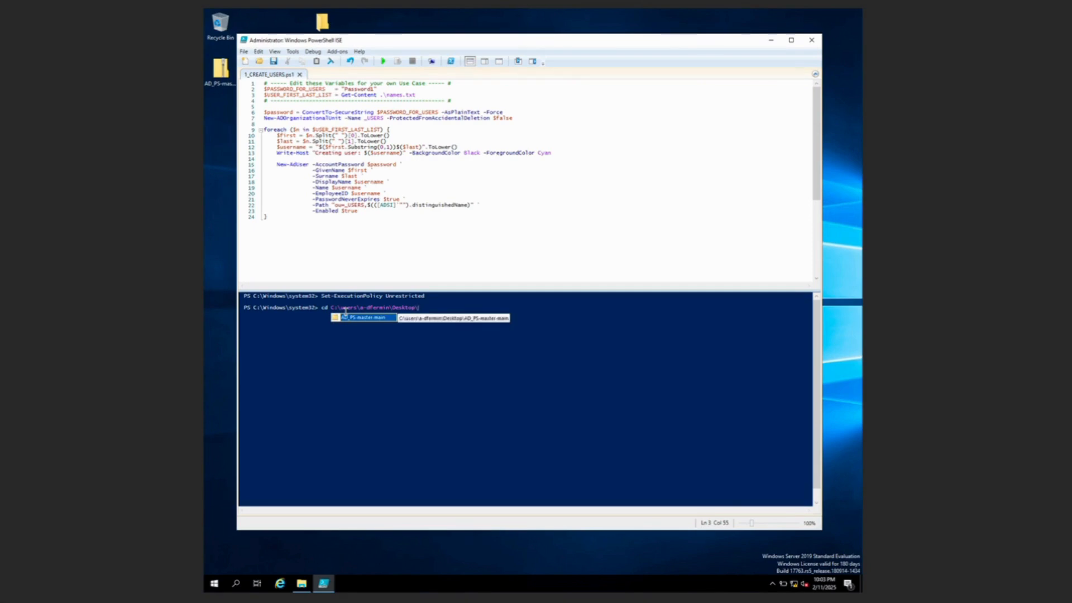
key("Tab")
key("Return")
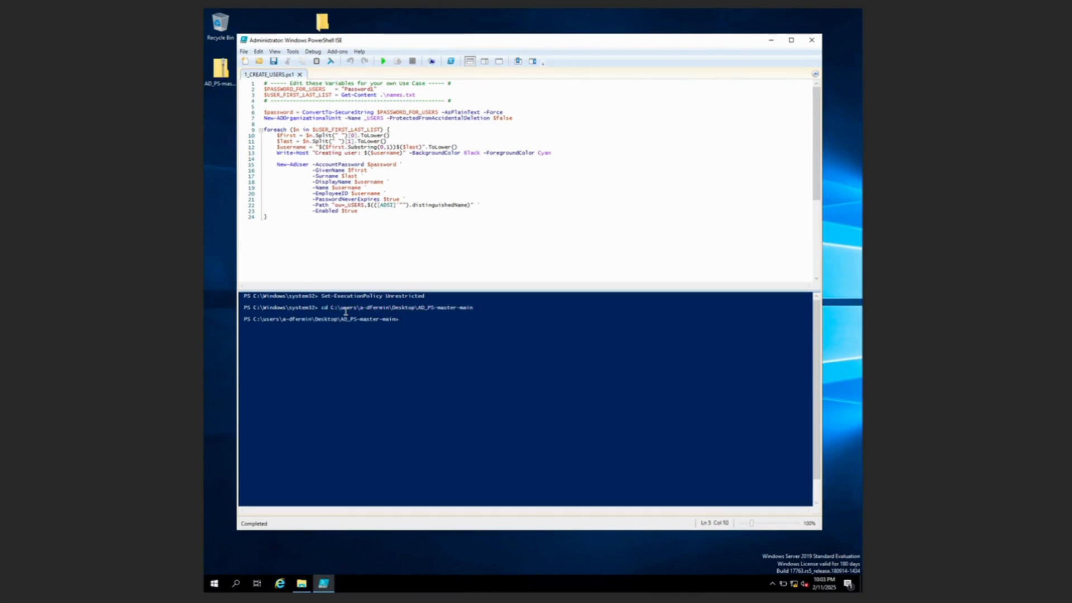
type("ls")
key("Return")
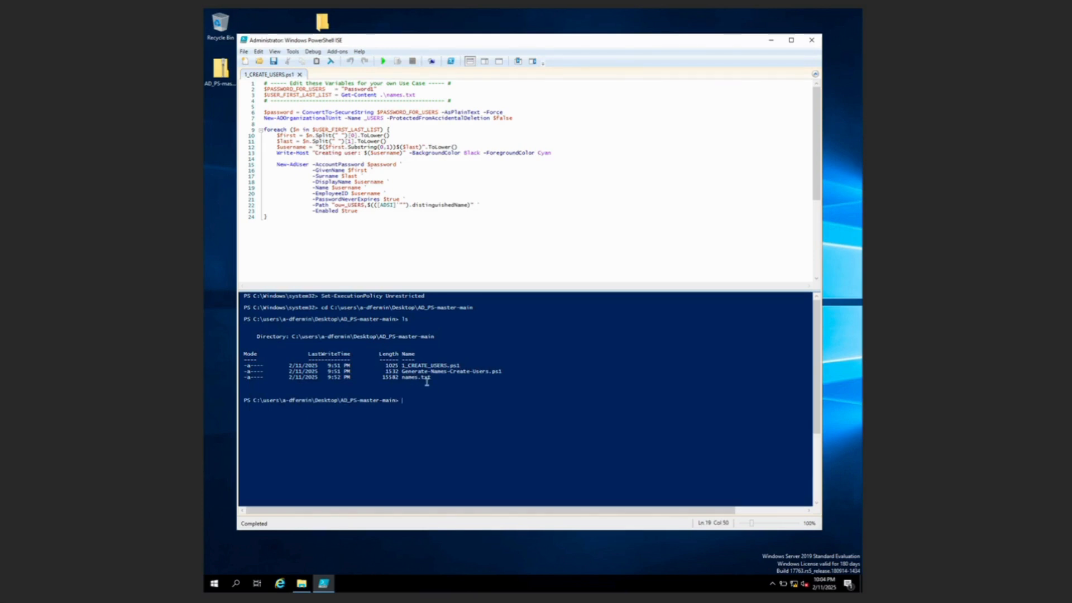
Run 1_CREATE_USERS.ps1, choosing Run once at the security warning
left_click(385, 62)
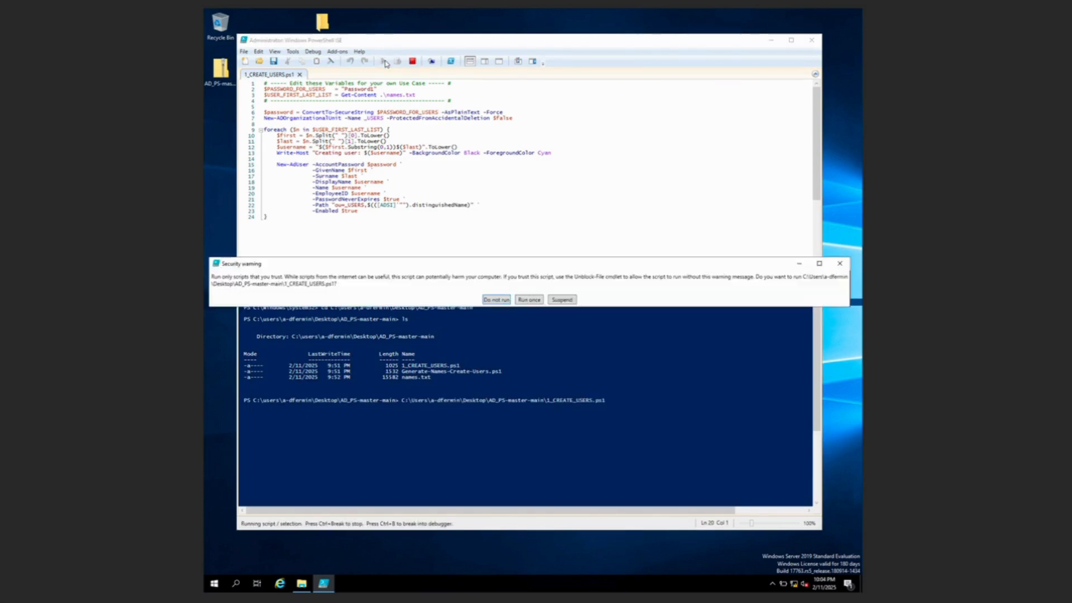
left_click(528, 301)
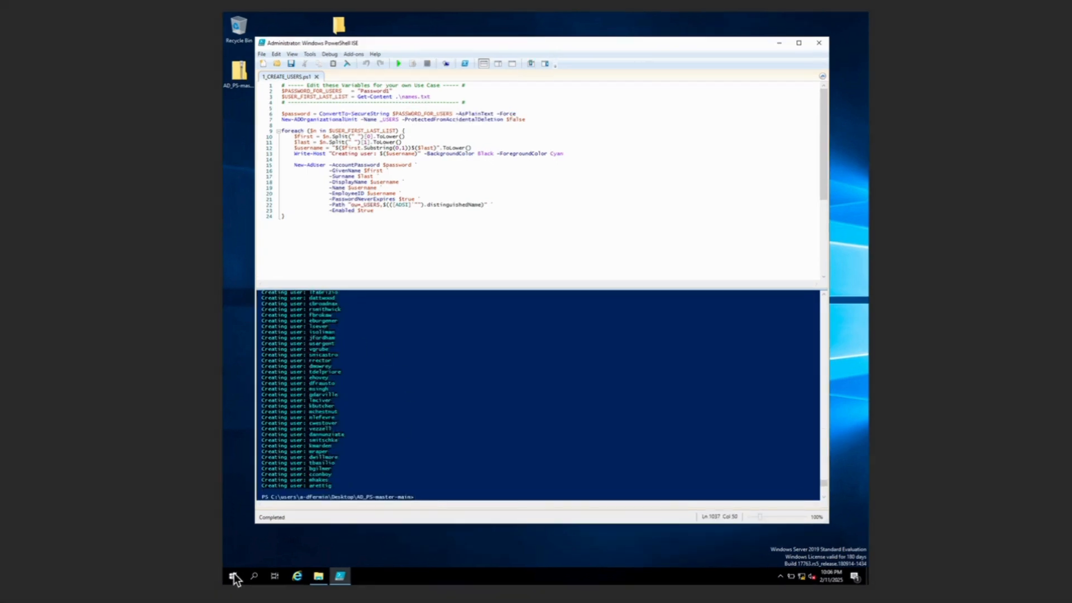
Open Active Directory Users and Computers and view the _USERS container under mydomain.com
left_click(233, 576)
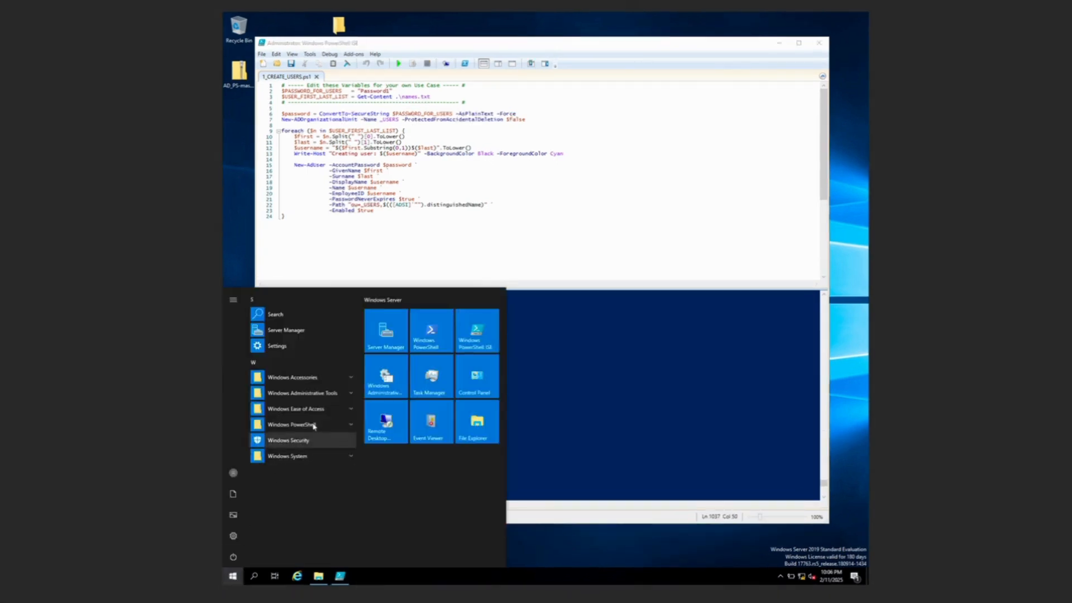
left_click(340, 394)
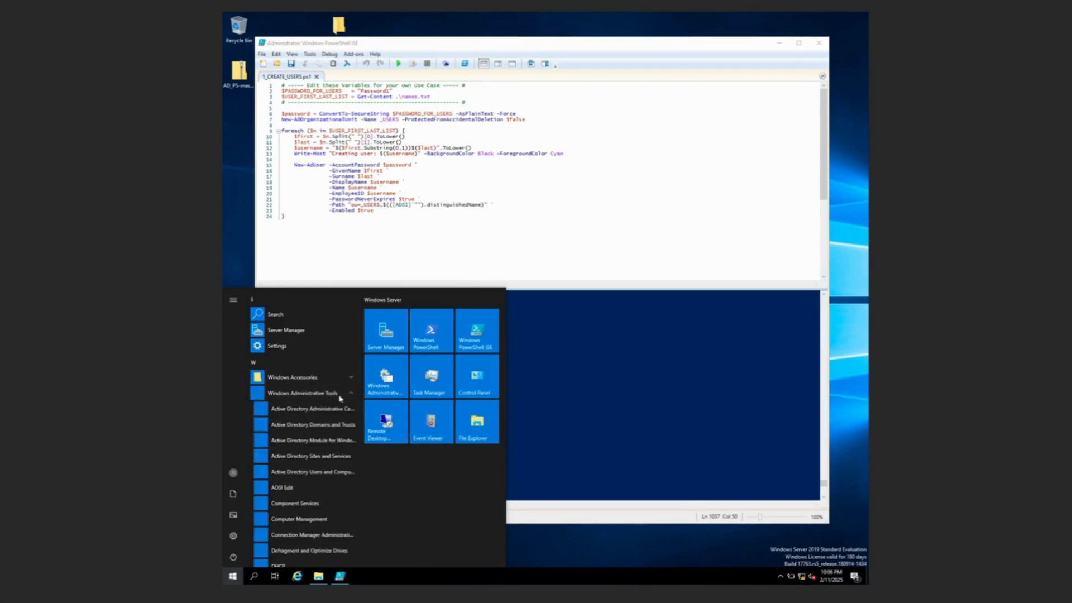
left_click(308, 473)
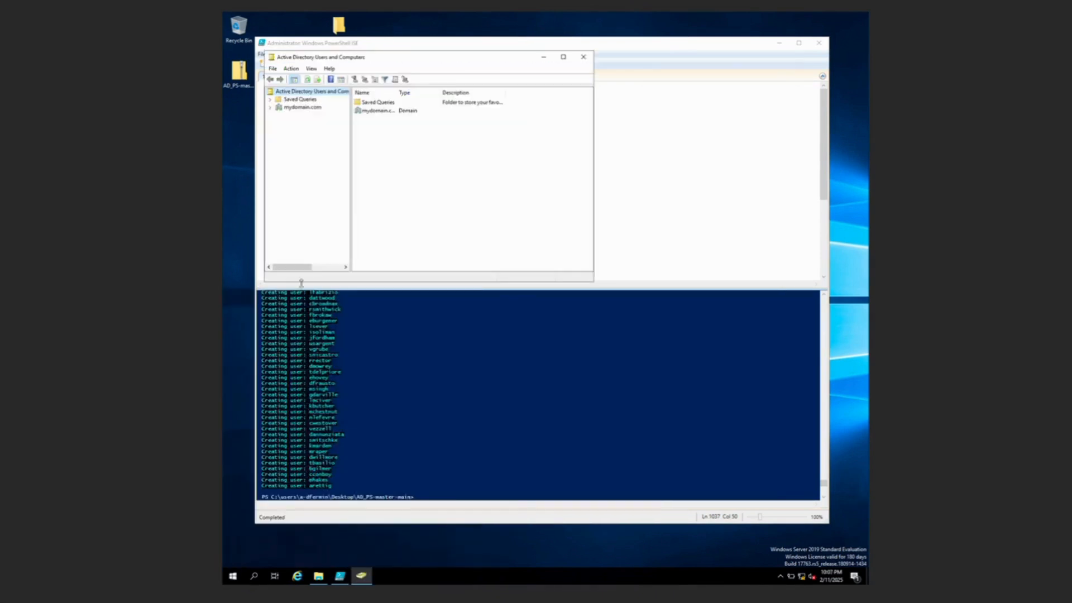
left_click(268, 109)
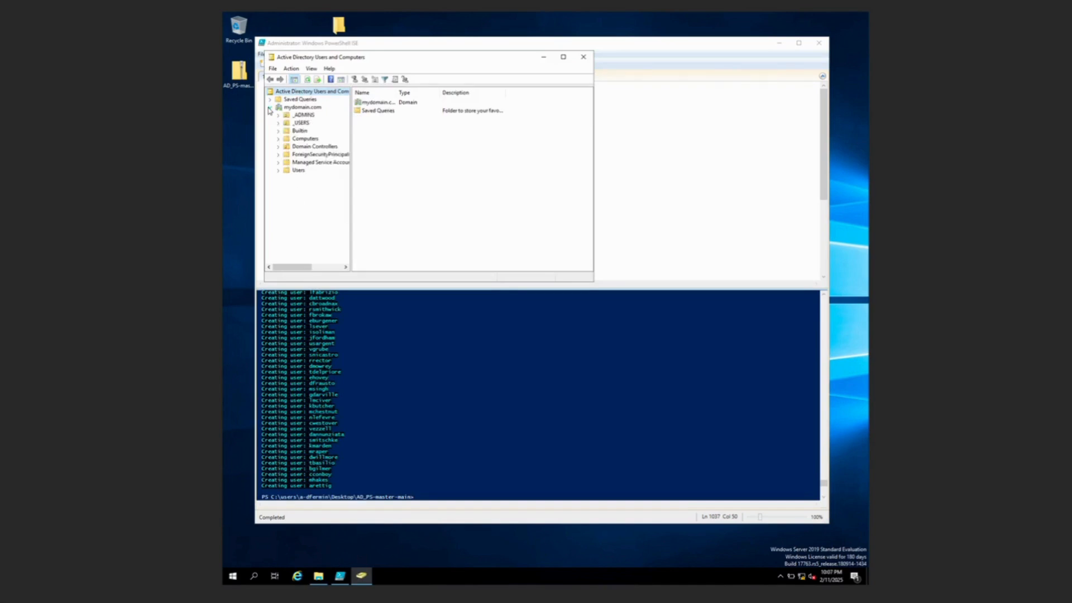
left_click(300, 122)
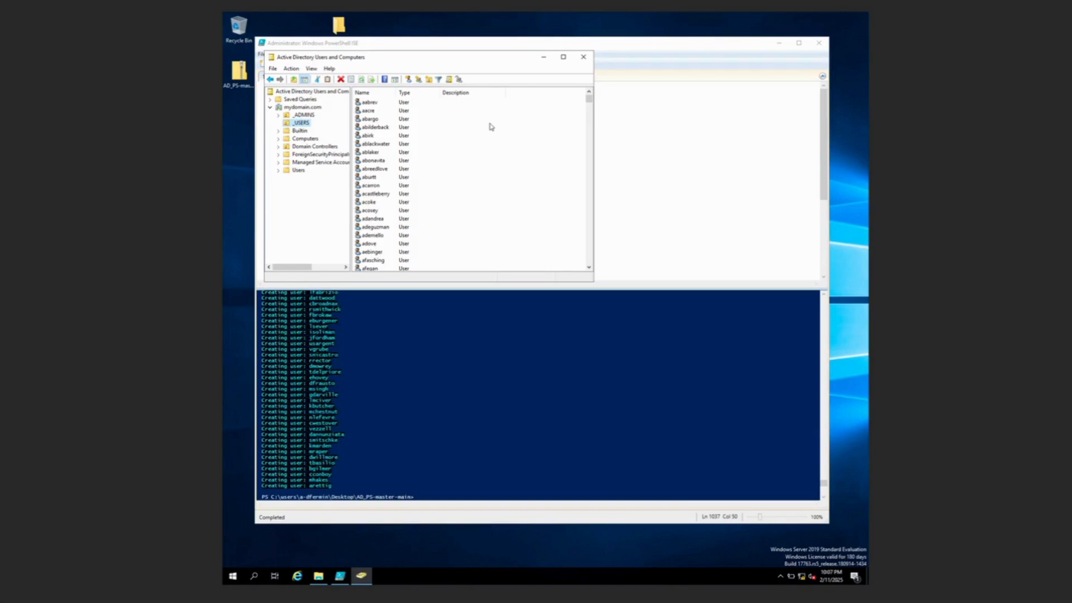
scroll(404, 168, "down", 7)
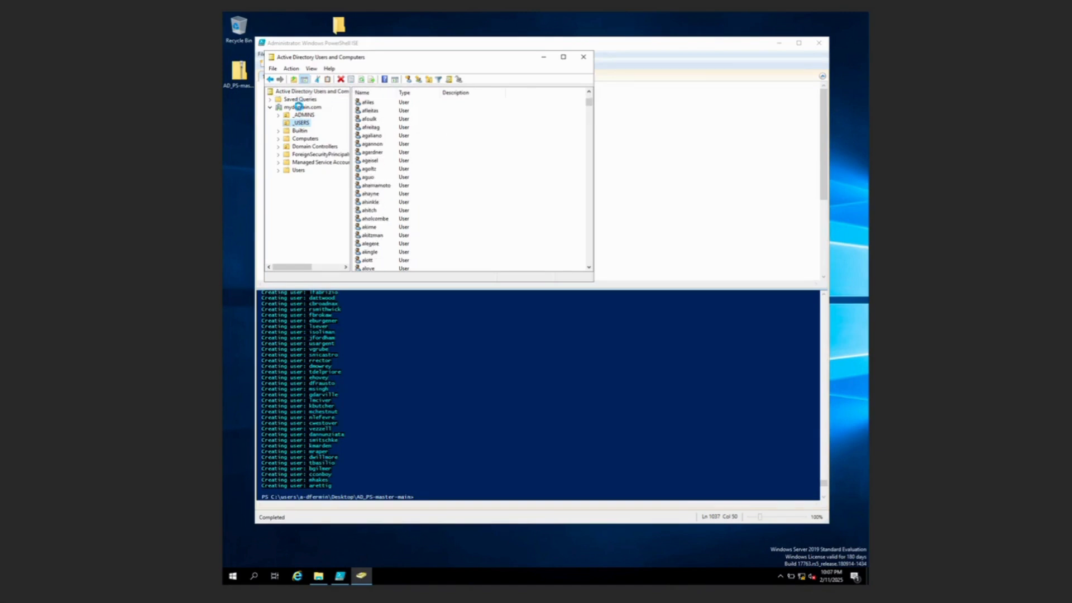
Find all users, contacts and groups across the mydomain.com domain
right_click(299, 106)
left_click(340, 123)
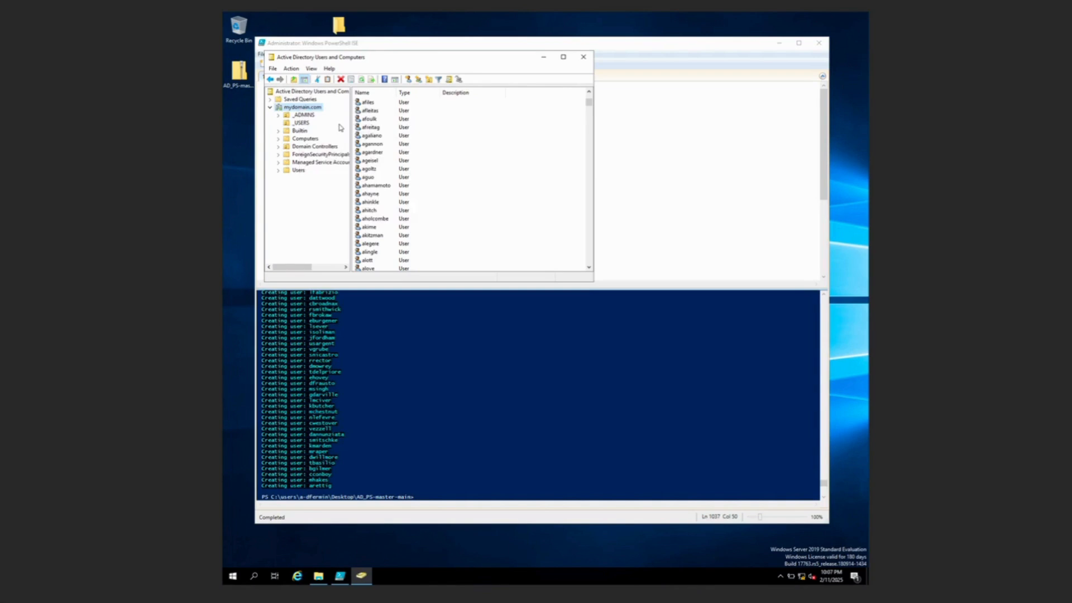
left_click(503, 134)
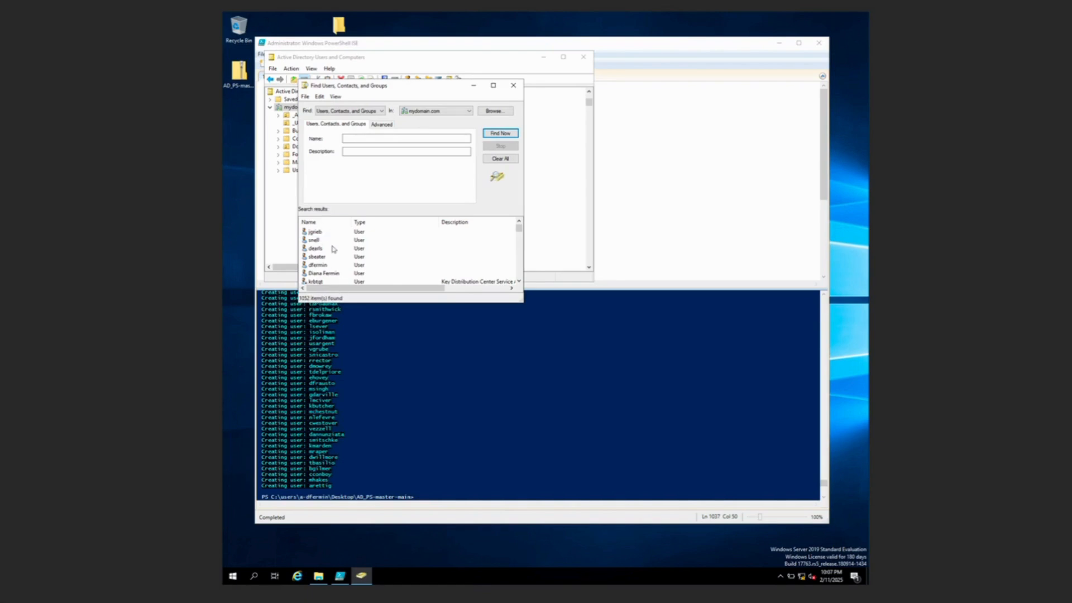
Search the domain by the new user's name, finding 2 accounts, then minimise the DC VM
scroll(336, 252, "down", 1)
left_click(402, 138)
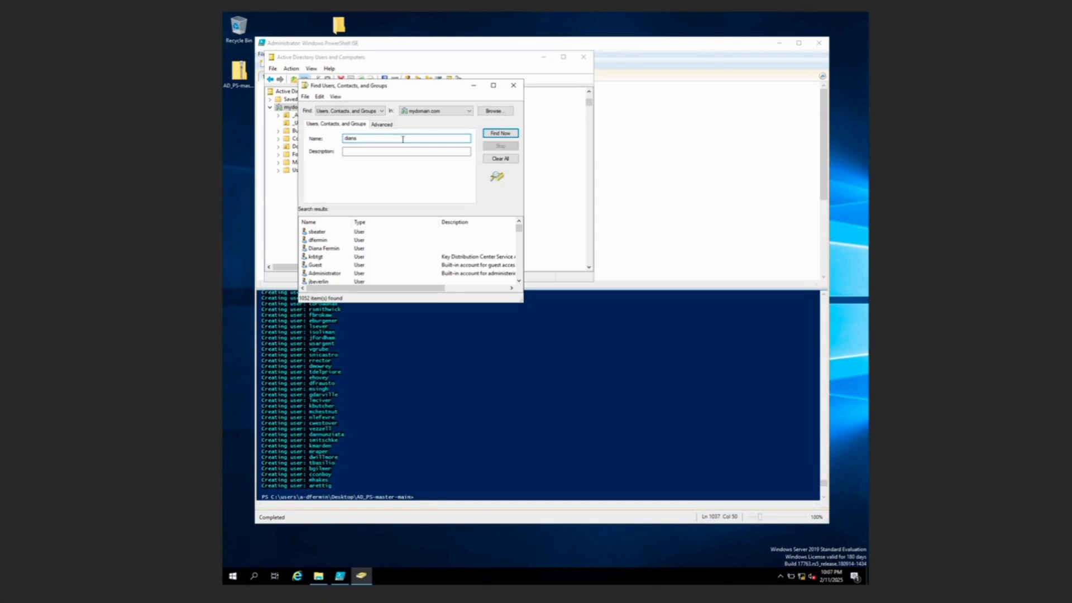
left_click(501, 134)
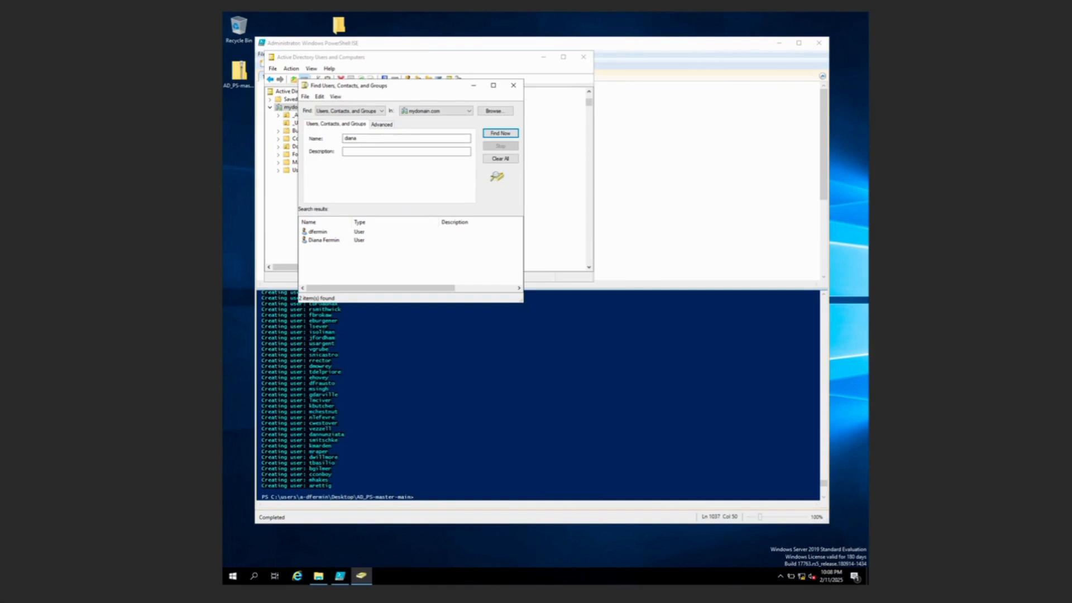
key("super+m")
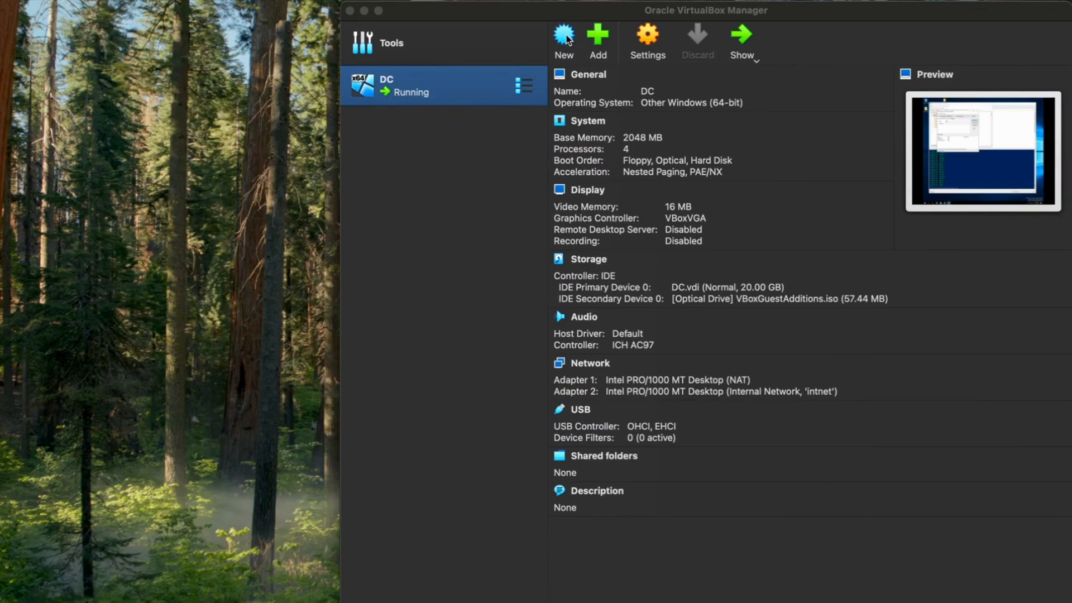
Create a VM named CLIENT1 with guest version Windows 10 (64-bit)
left_click(564, 35)
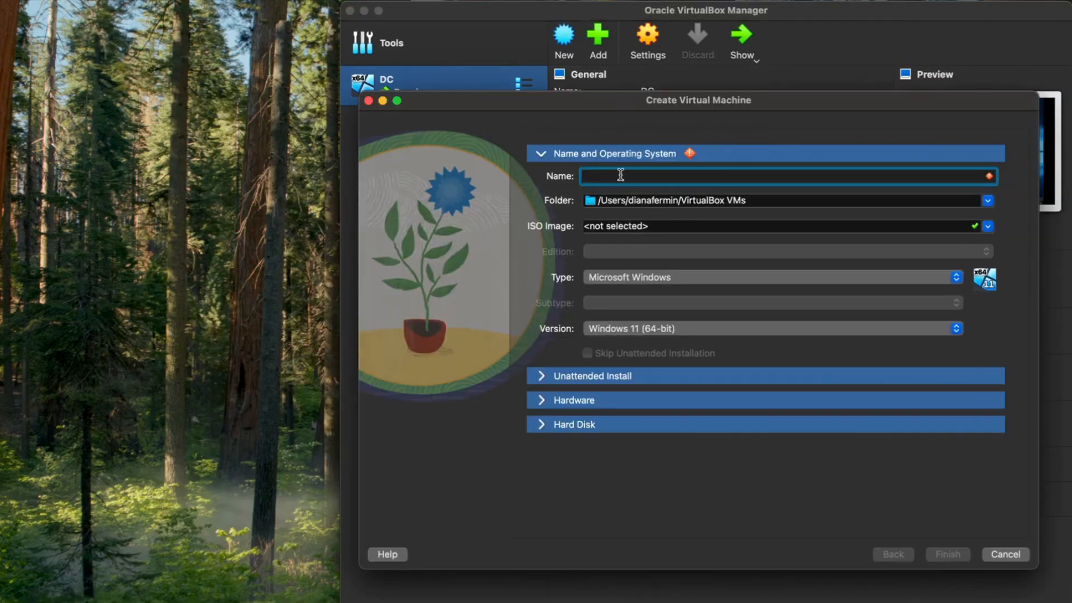
type("CLIE")
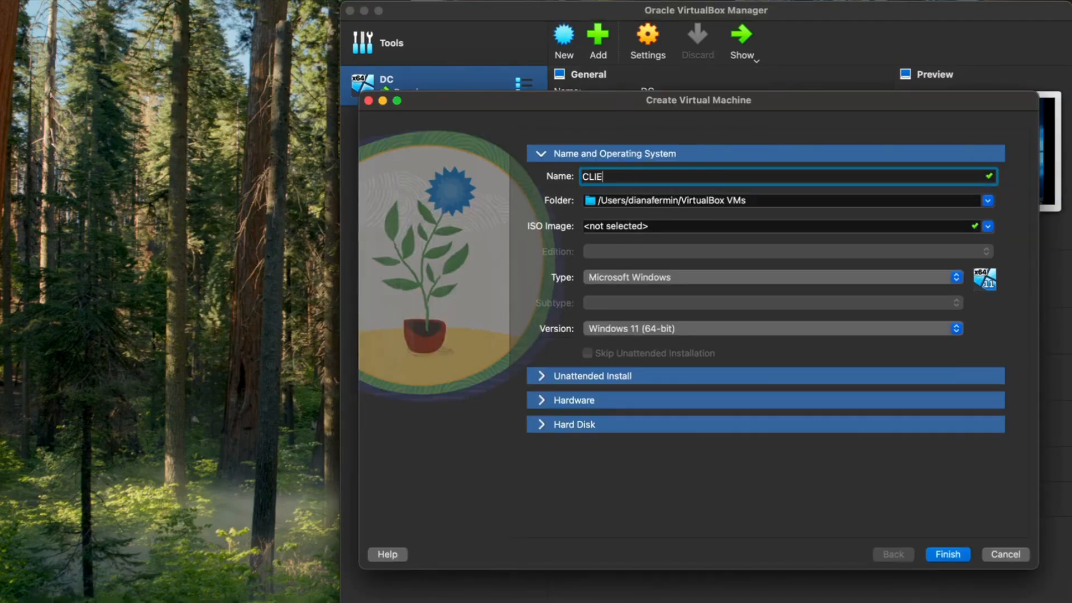
type("NT1")
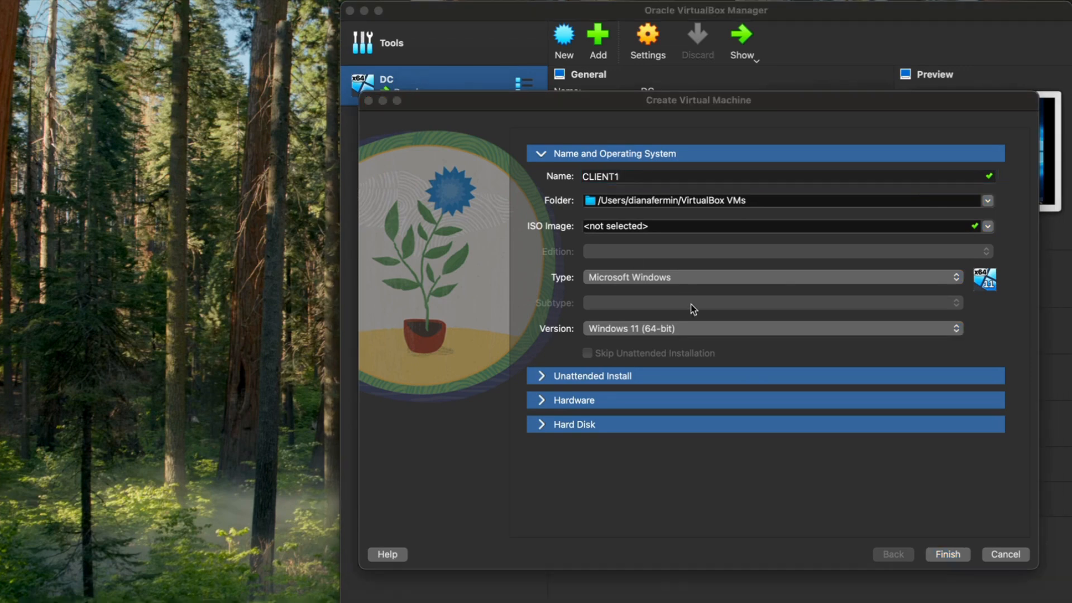
left_click(649, 331)
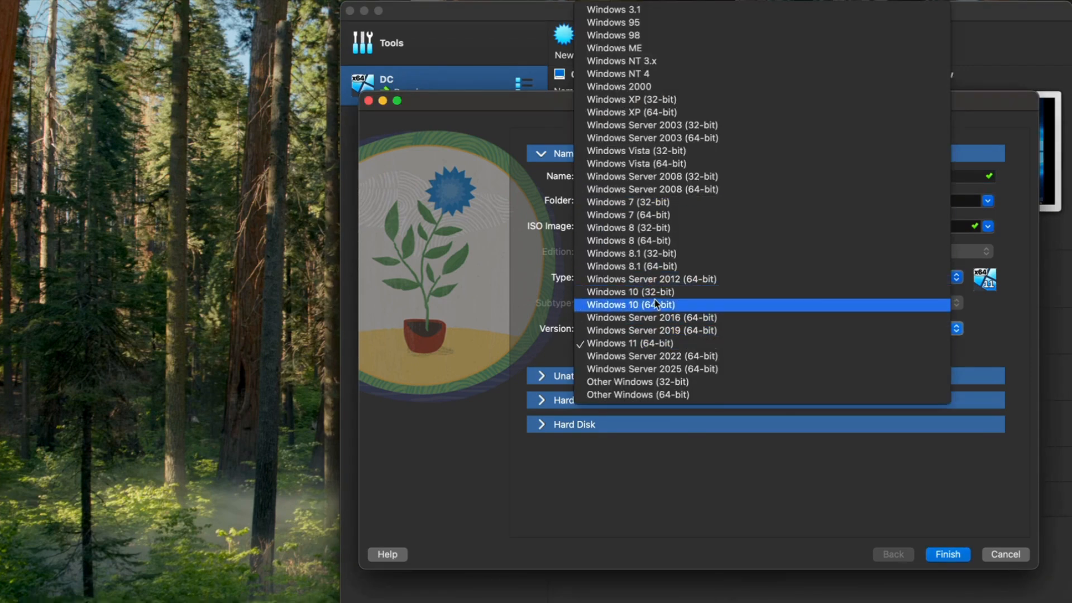
left_click(656, 305)
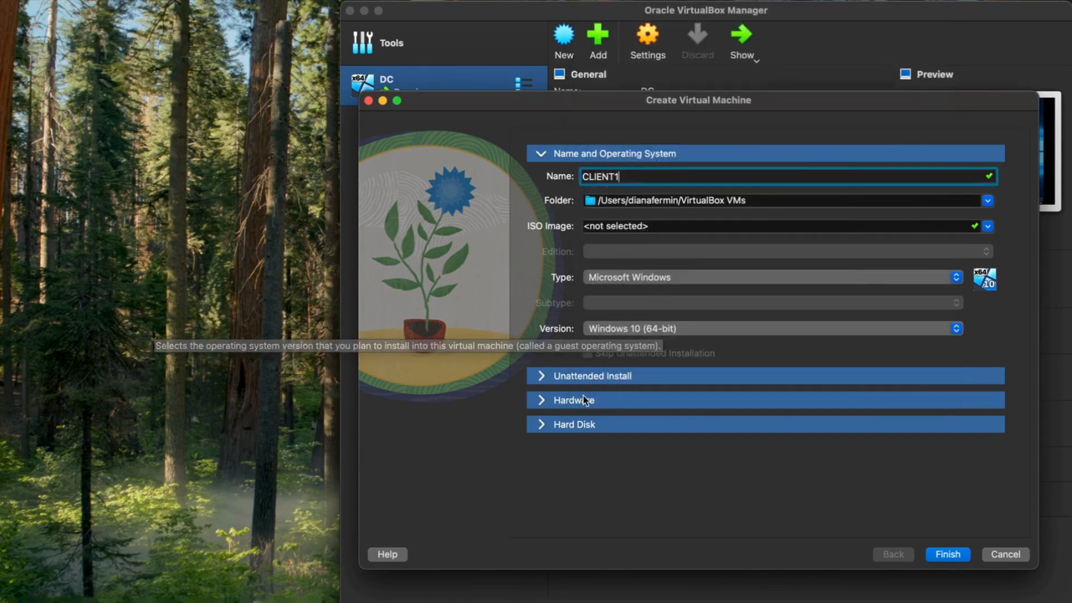
left_click(948, 554)
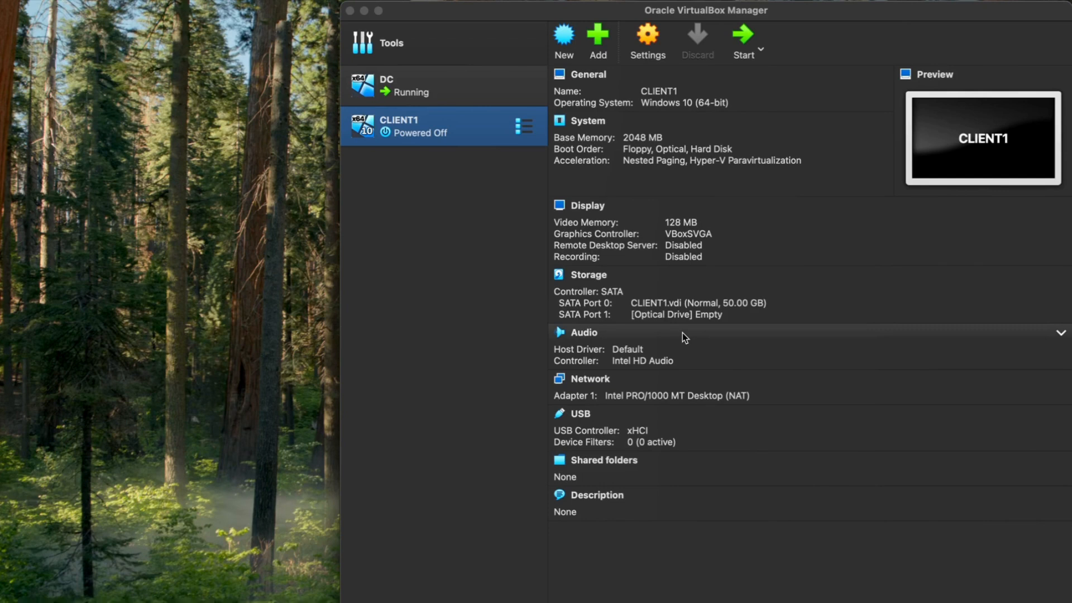
Set CLIENT1's shared clipboard and drag'n'drop to Bidirectional and give it 2 processors
left_click(655, 43)
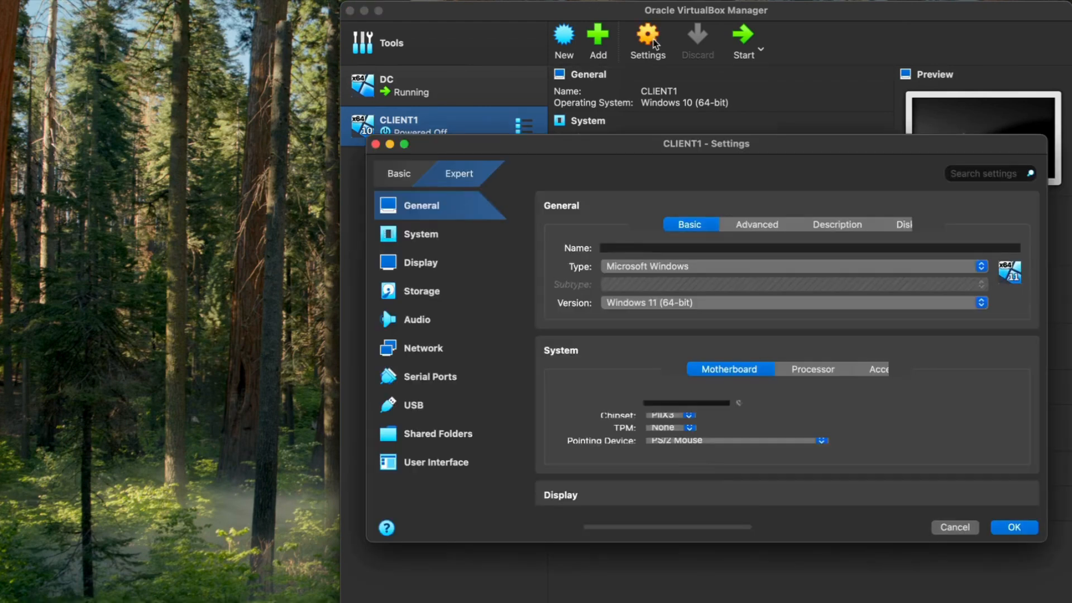
left_click(719, 225)
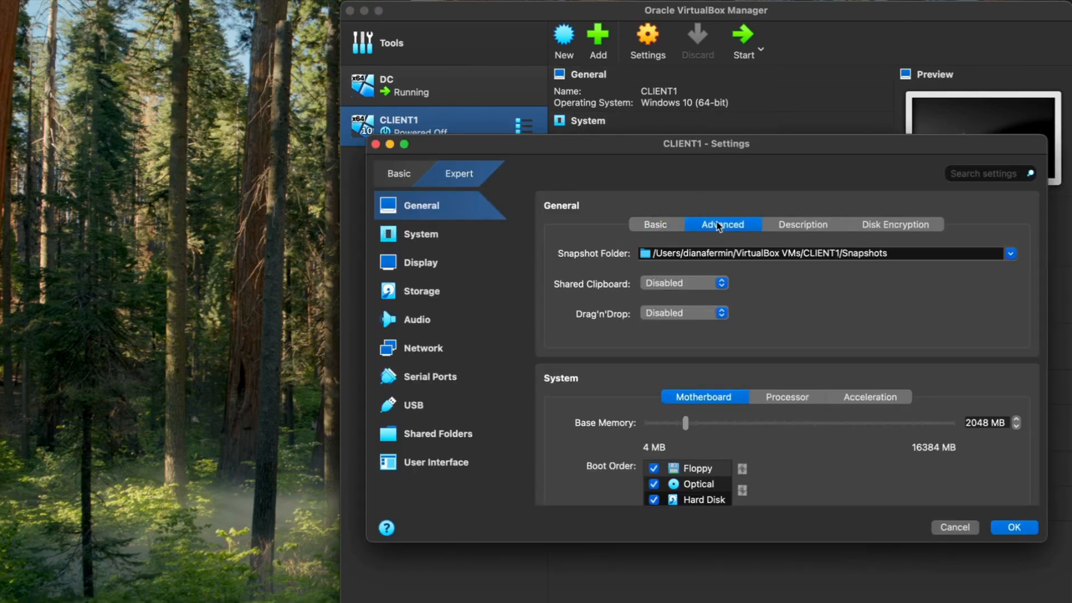
left_click(690, 283)
left_click(682, 318)
left_click(682, 313)
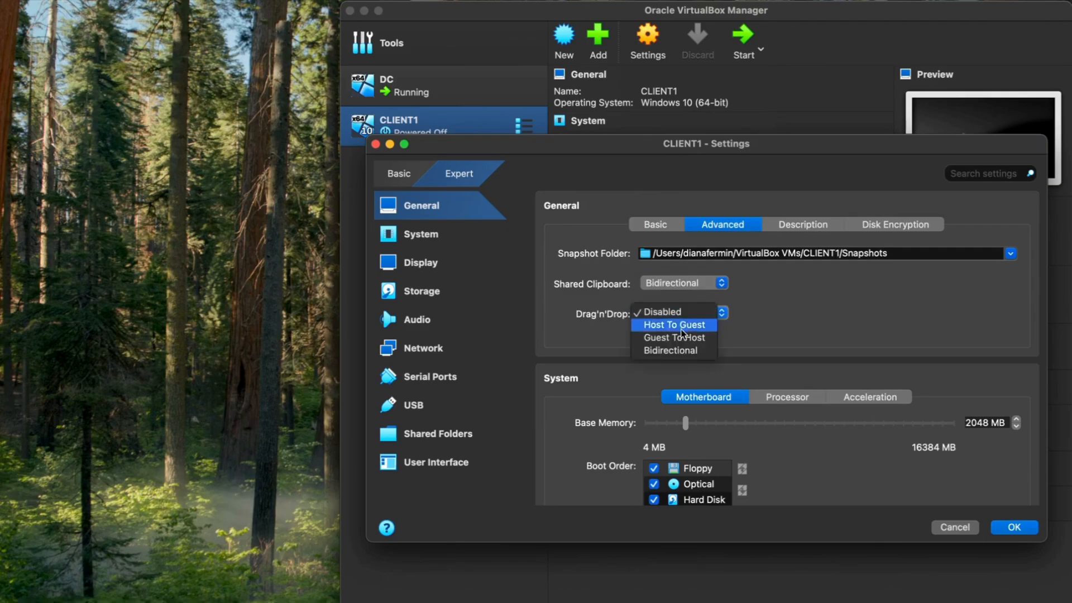
left_click(682, 349)
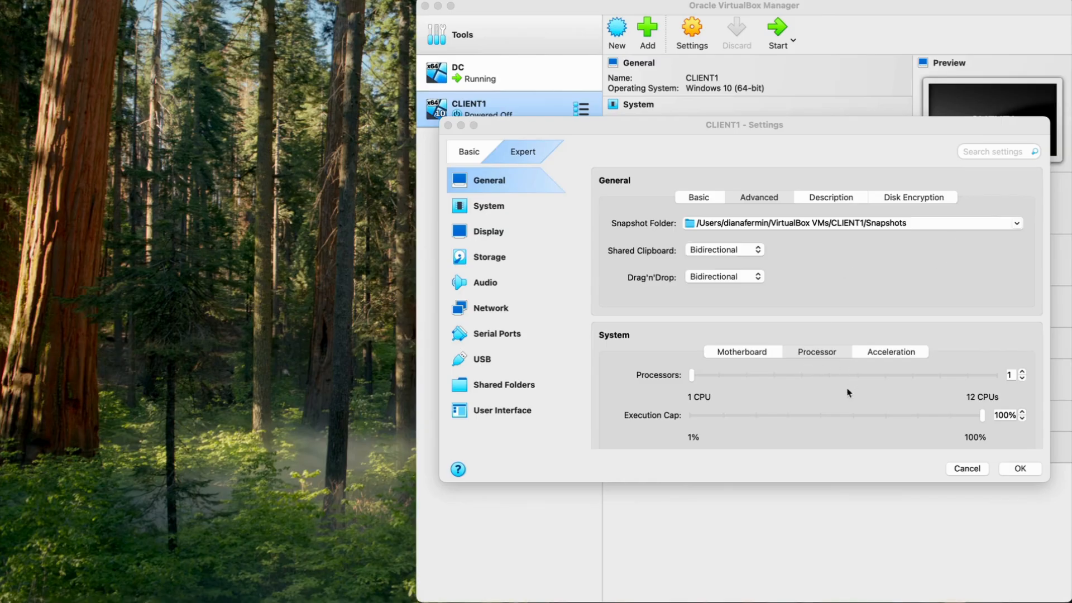
left_click(1011, 376)
key("Up")
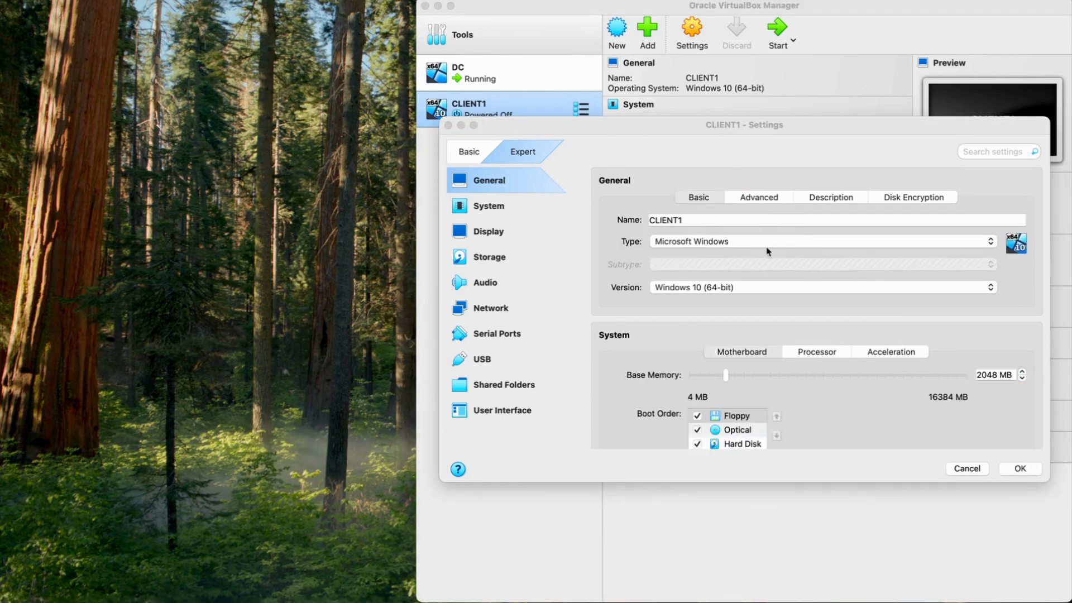
Attach Network Adapter 1 to the Internal Network 'intnet' and save the settings
scroll(754, 290, "down", 2)
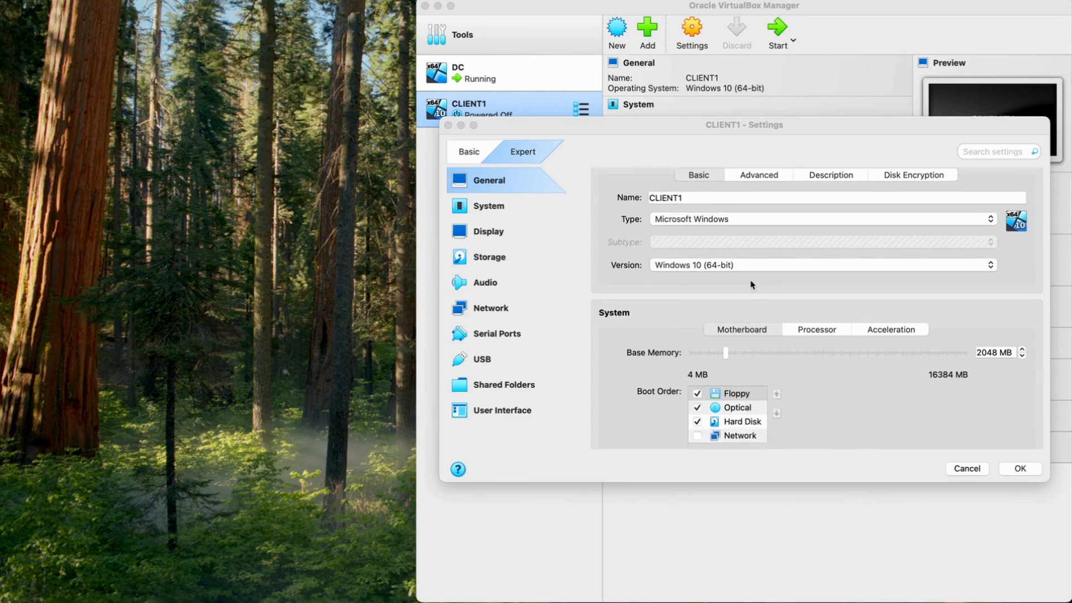
left_click(494, 306)
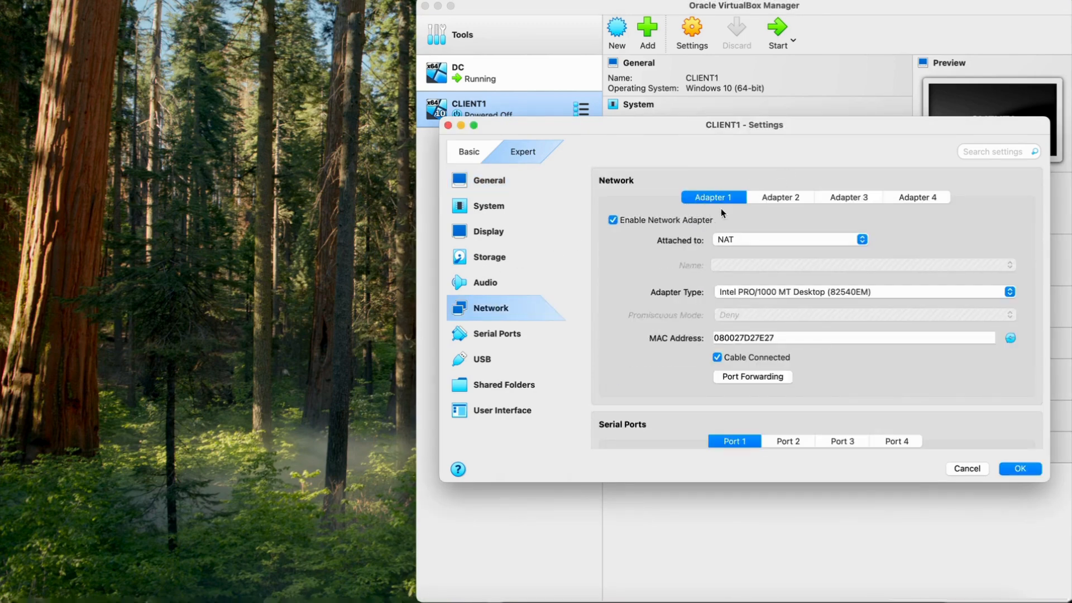
left_click(749, 244)
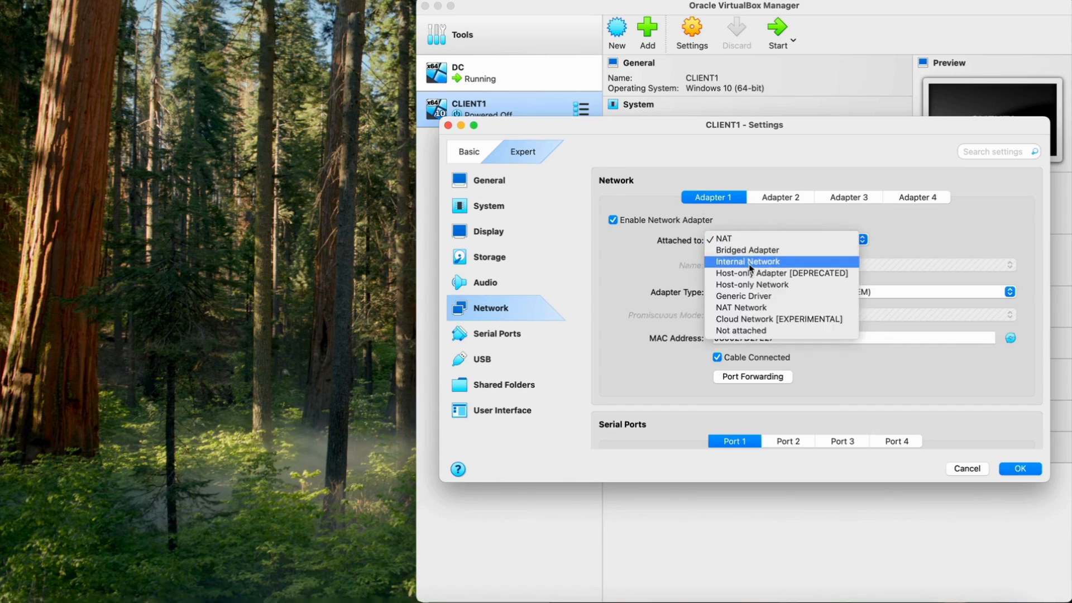
left_click(751, 262)
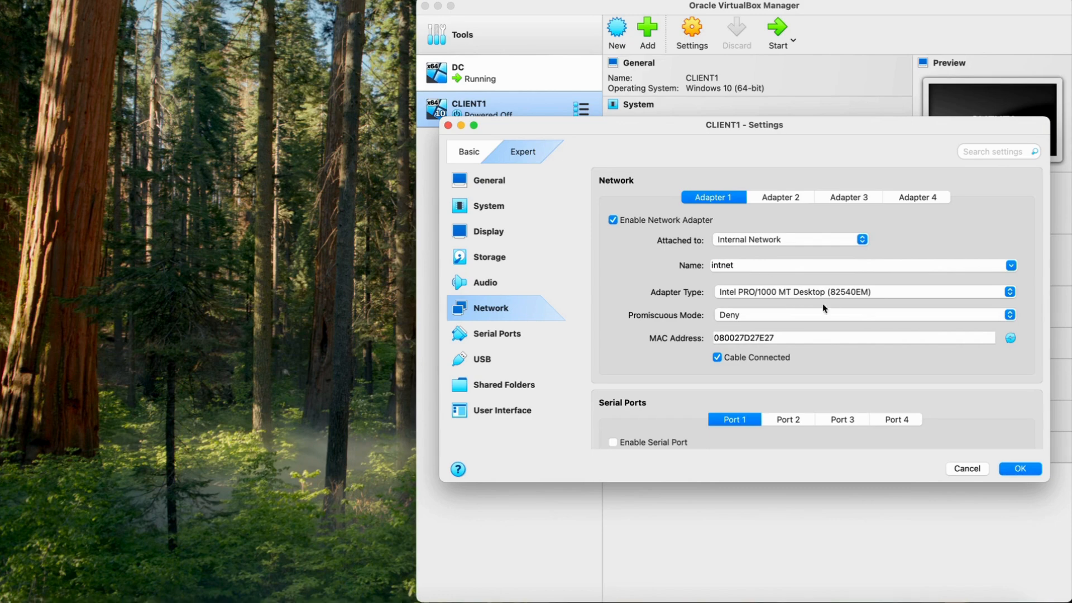
left_click(1027, 467)
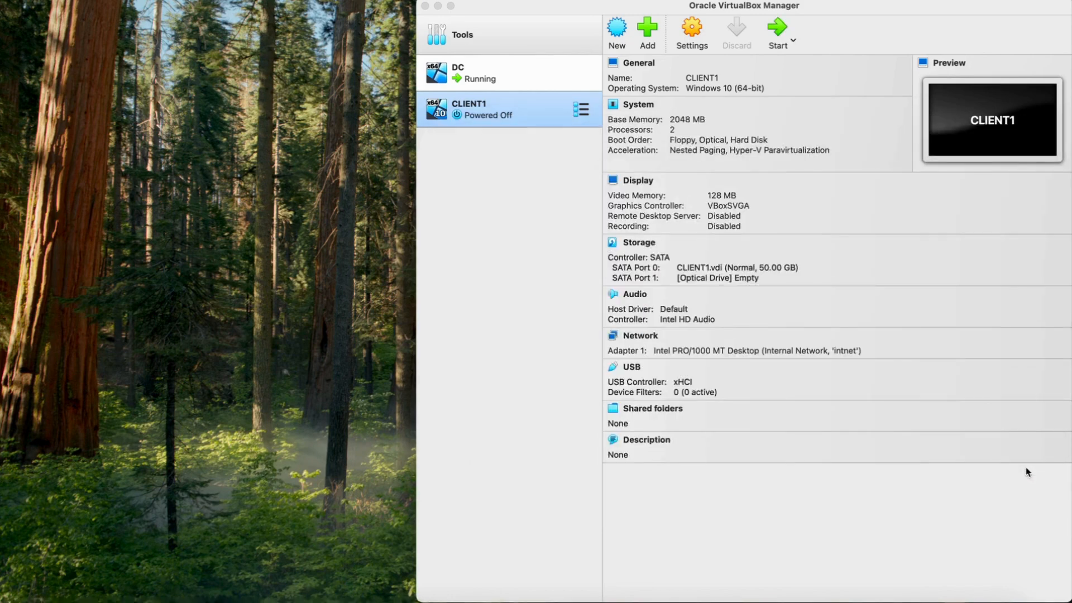
Start CLIENT1 and show the boot-failure dialog's list of discs to mount
double_click(522, 110)
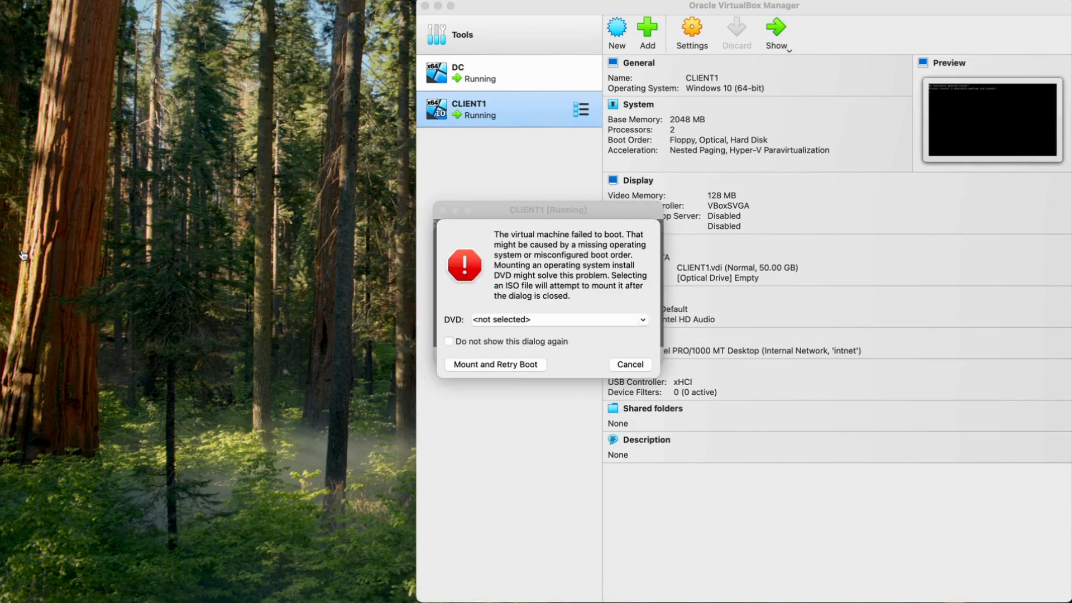
left_click(644, 320)
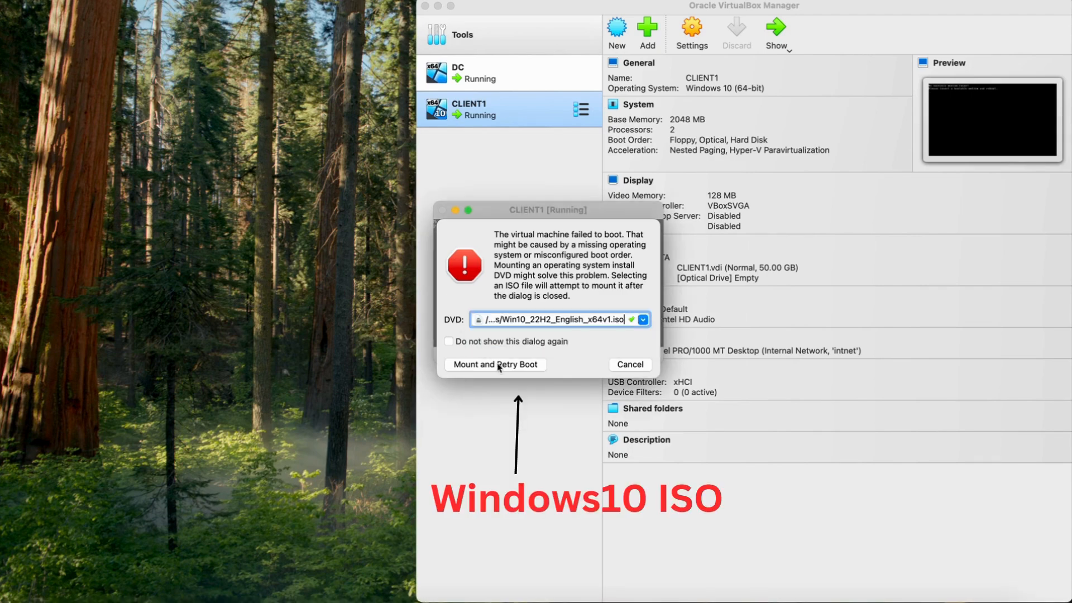
Mount the Windows 10 ISO, retry boot, and begin installation without a product key
left_click(496, 364)
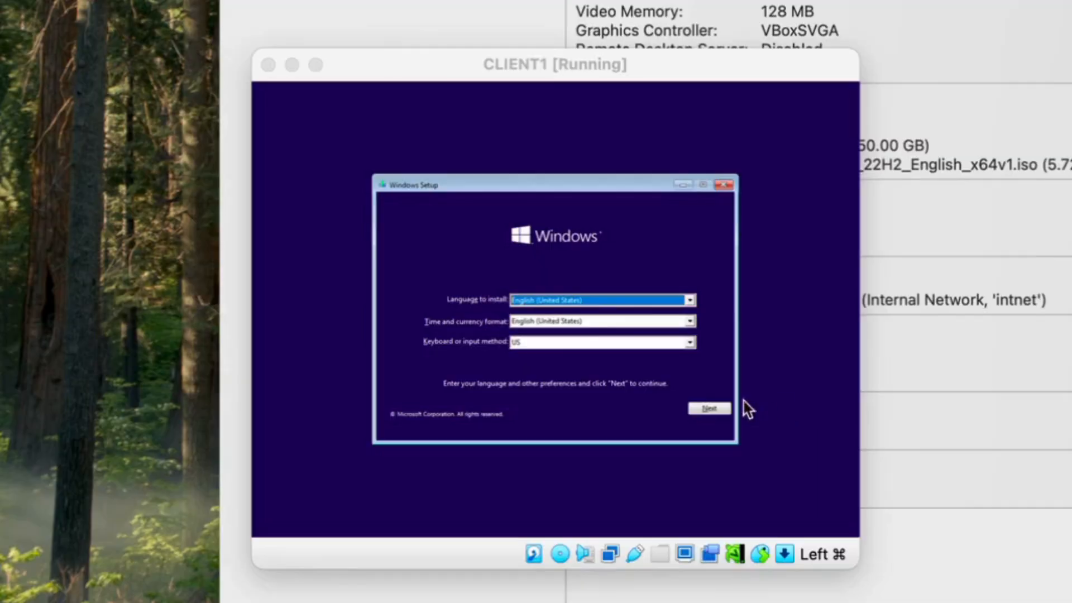
left_click(708, 408)
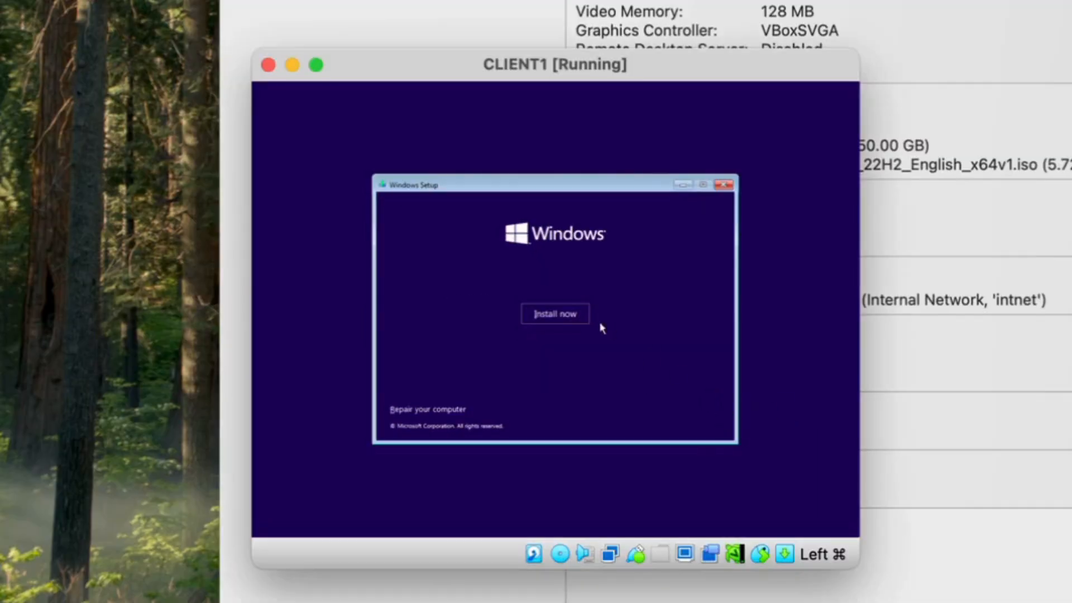
left_click(561, 317)
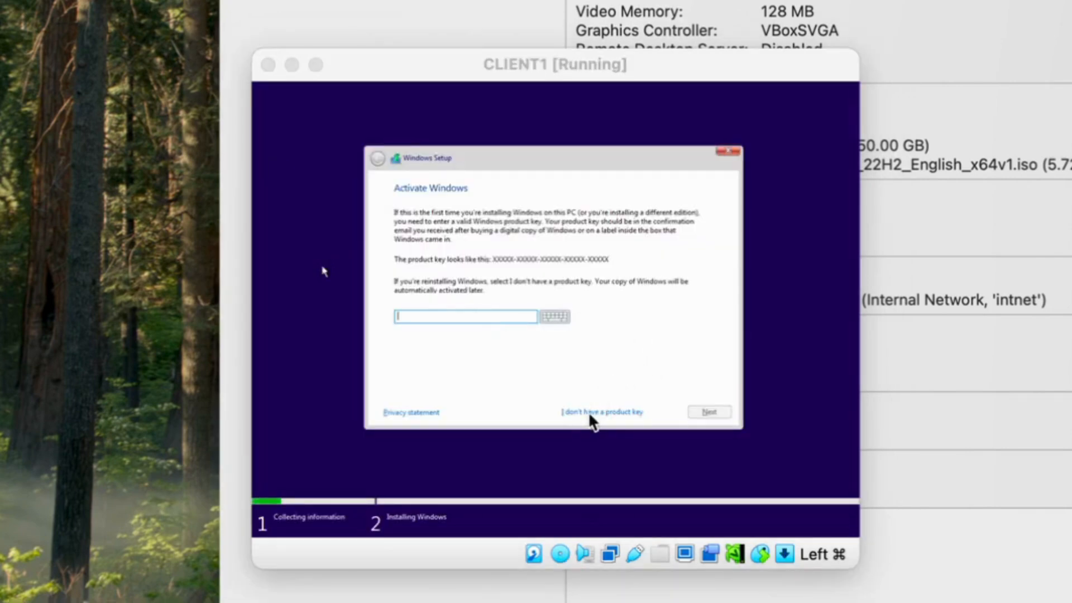
left_click(601, 412)
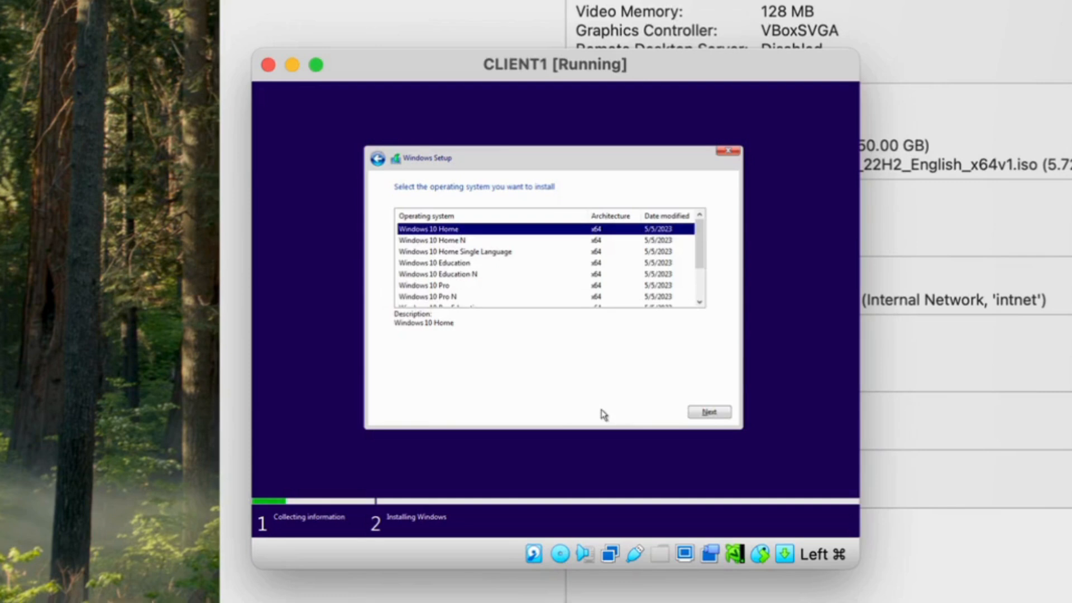
Choose Windows 10 Pro, accept the license, and custom-install onto the 50 GB unallocated drive
left_click(444, 286)
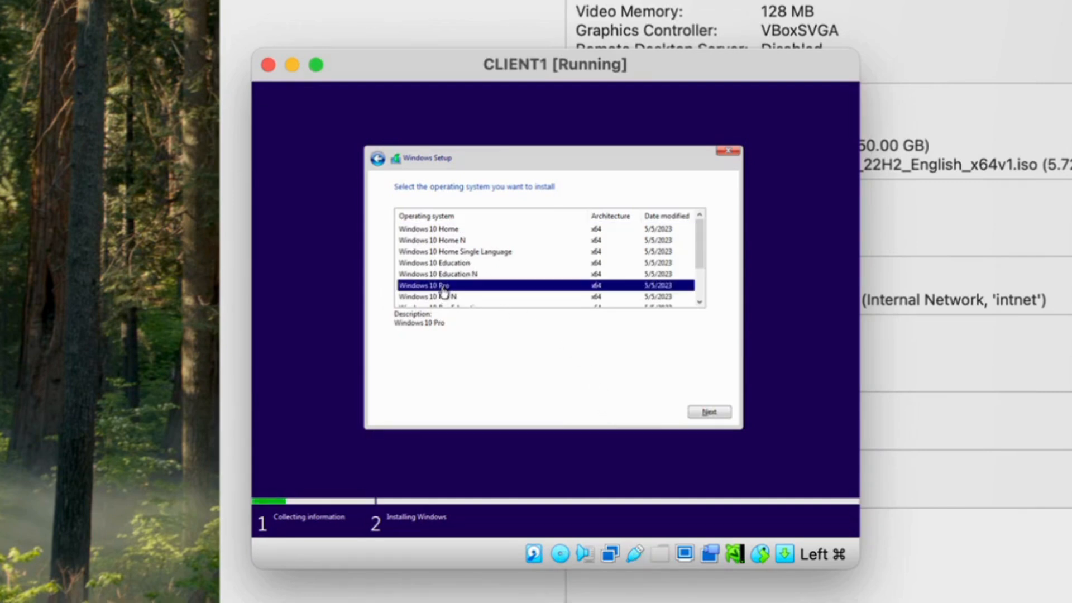
left_click(711, 414)
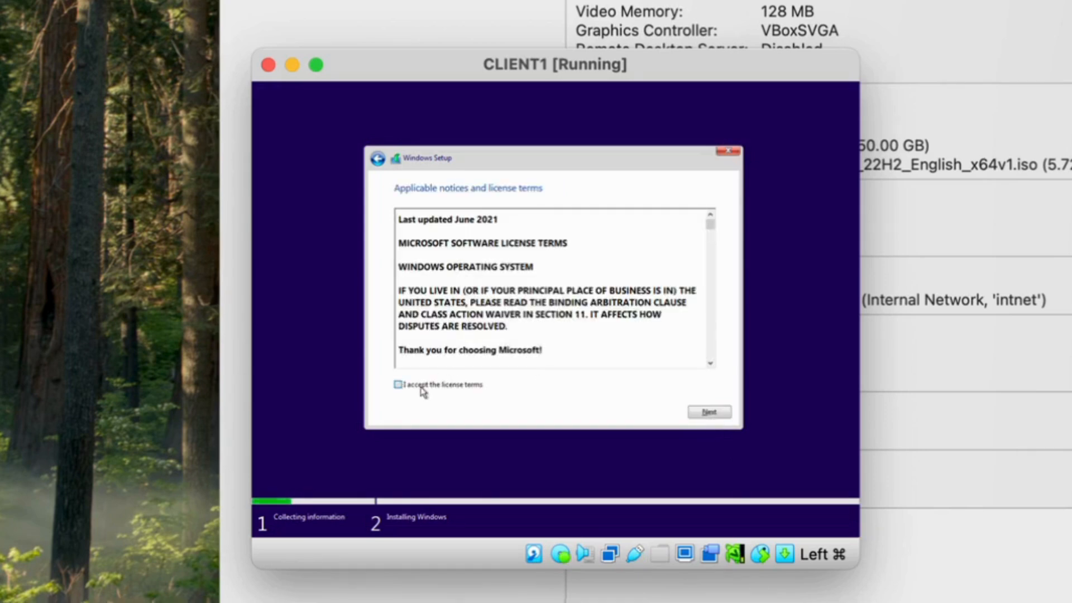
left_click(423, 391)
left_click(720, 414)
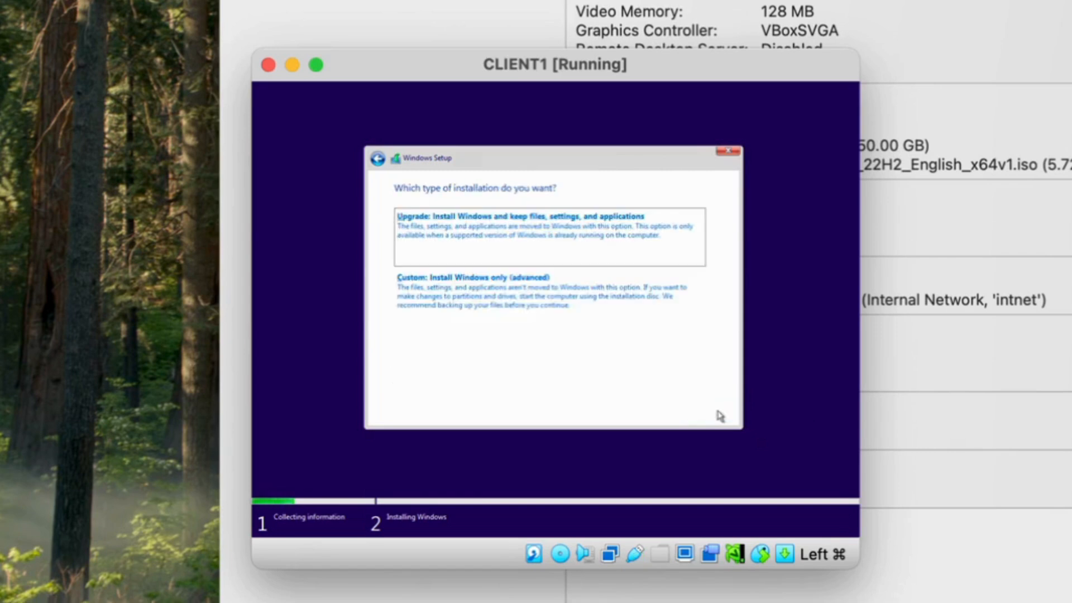
left_click(558, 292)
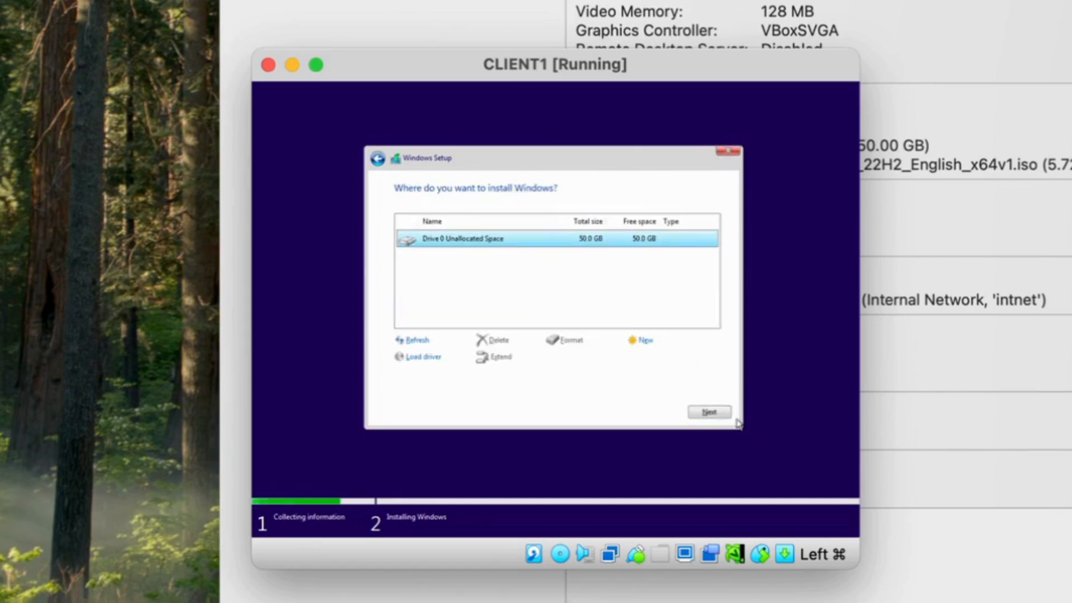
left_click(709, 412)
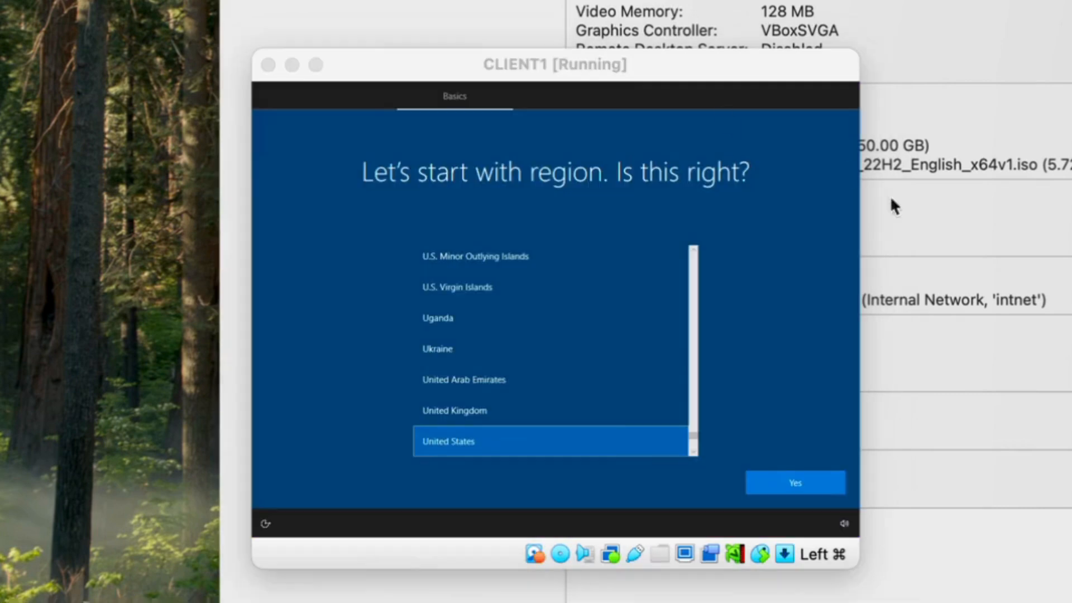
Confirm United States region and US keyboard, skip a second layout, and choose personal use
left_click(826, 484)
left_click(827, 486)
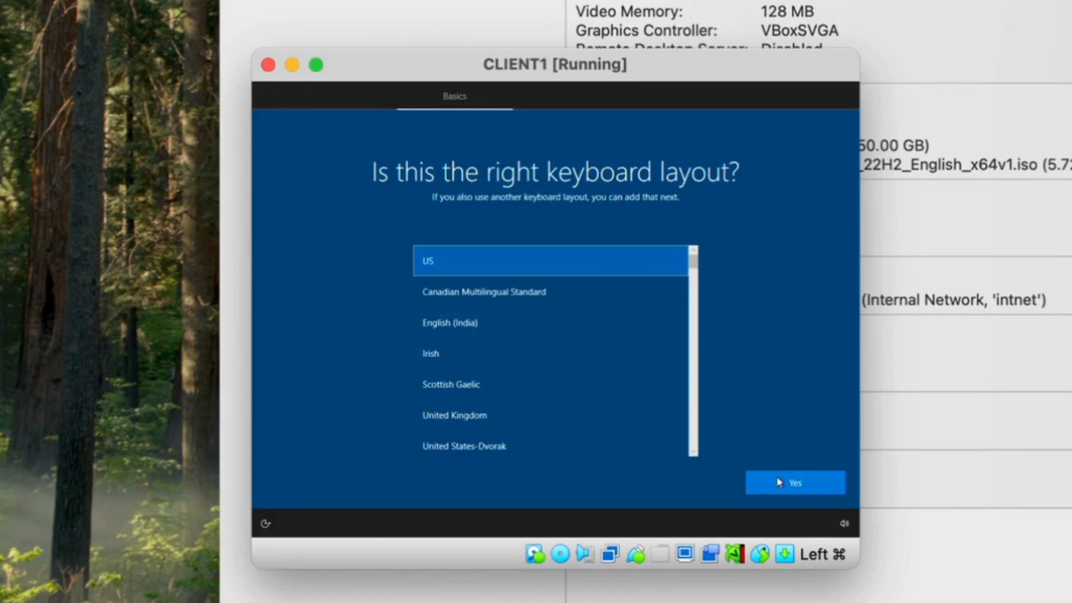
left_click(795, 493)
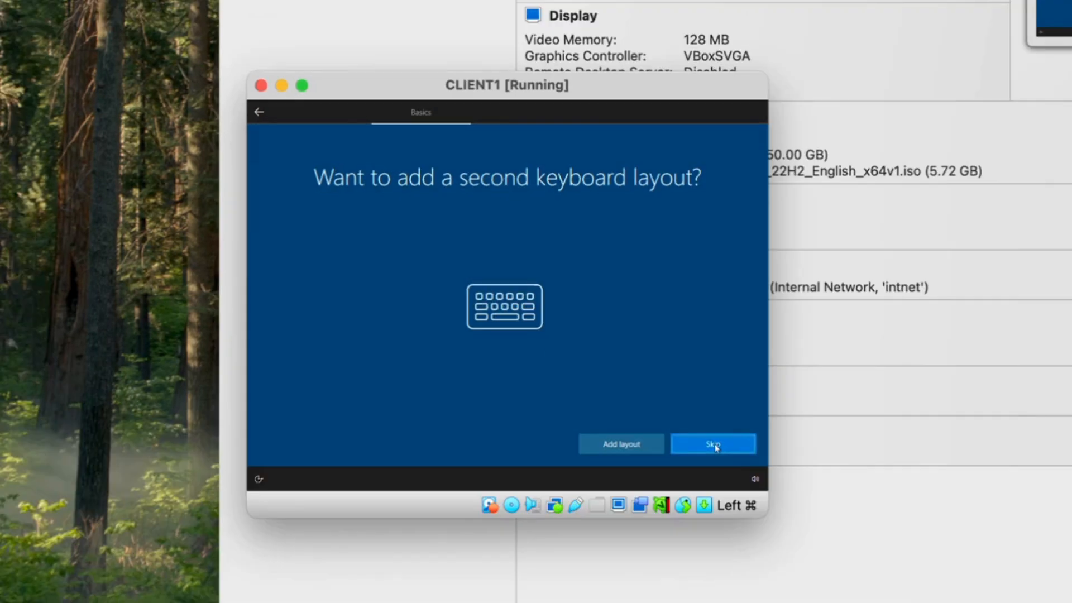
left_click(795, 487)
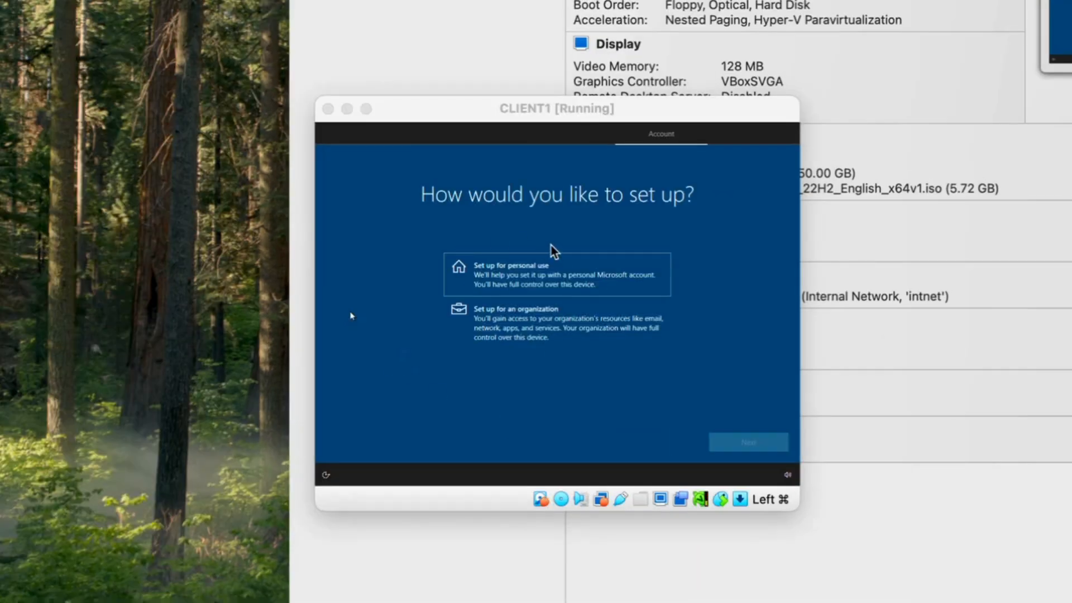
left_click(503, 257)
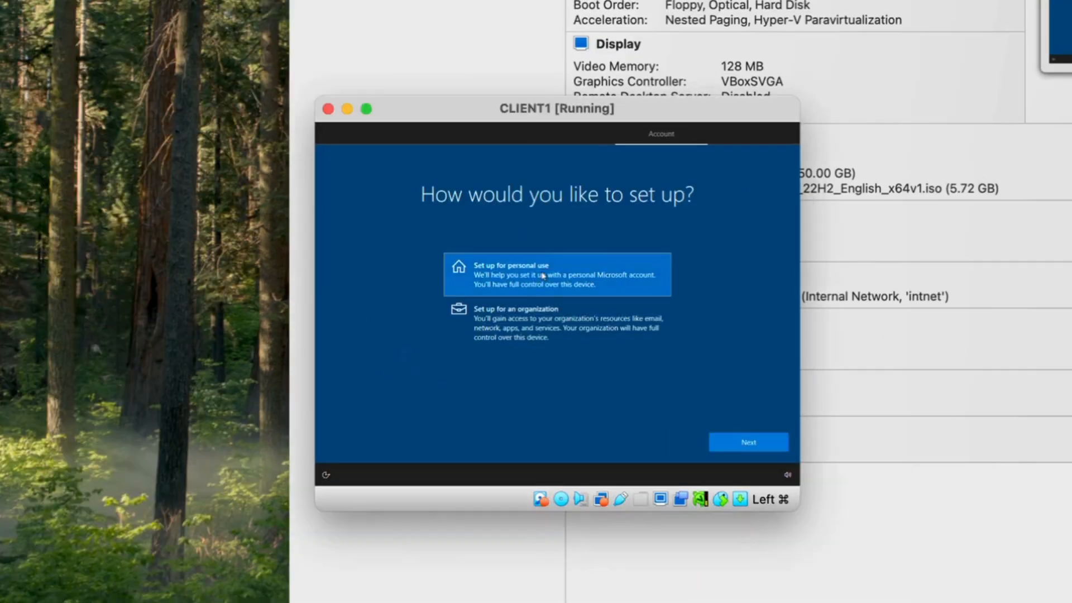
left_click(749, 443)
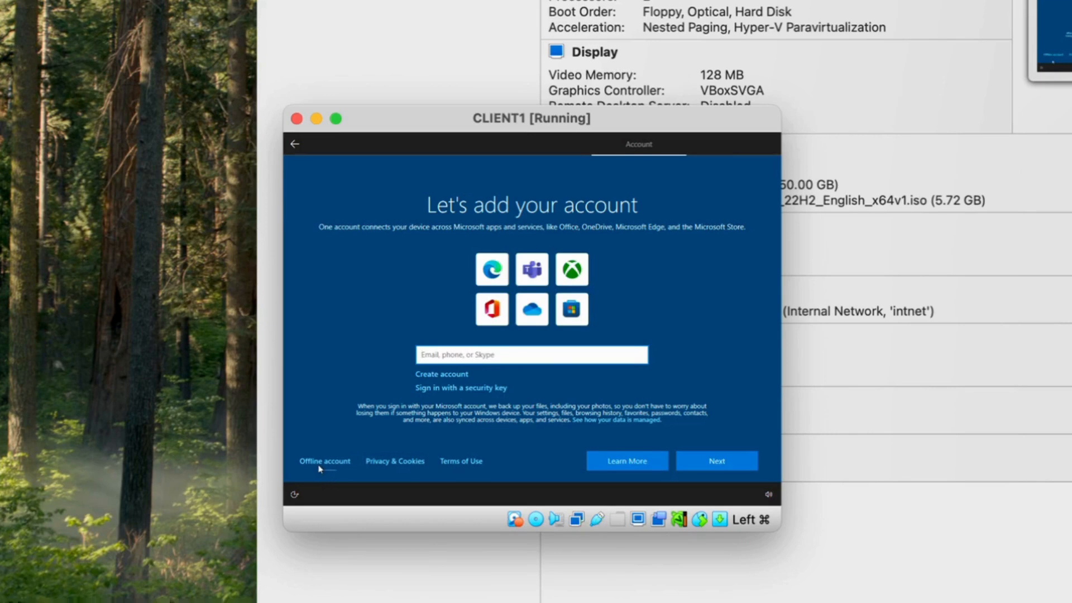
Create offline local account 'user' with no password and decline the Edge browsing-data offer
left_click(321, 463)
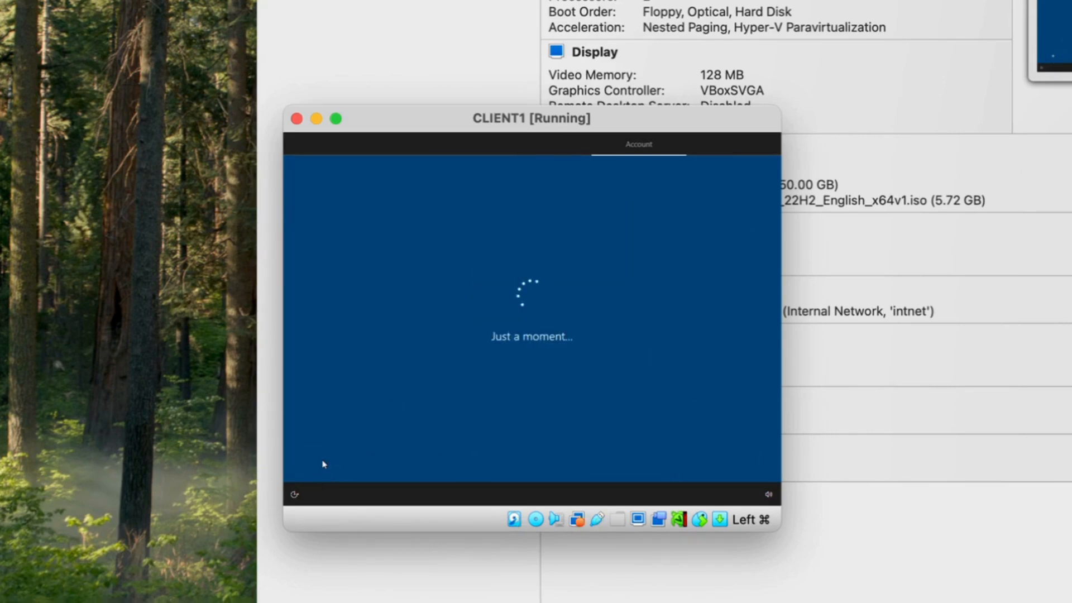
left_click(322, 463)
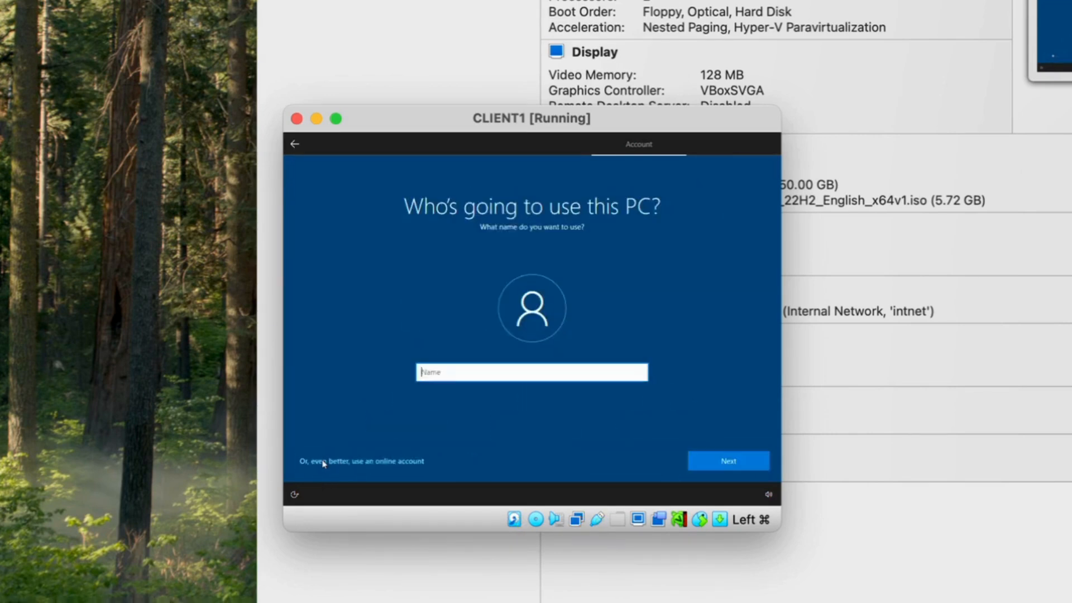
type("user")
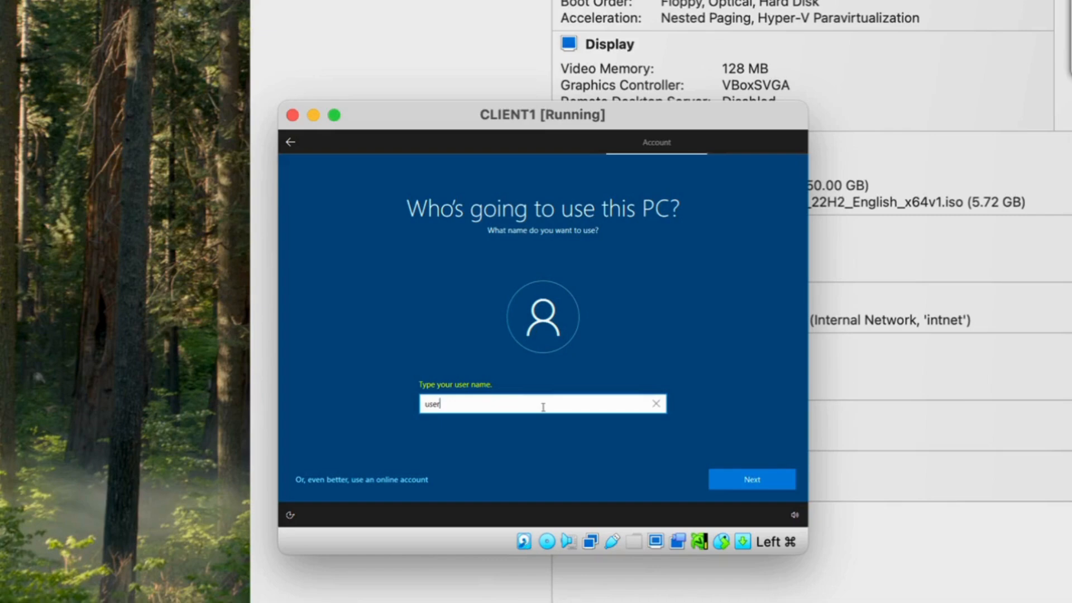
left_click(753, 481)
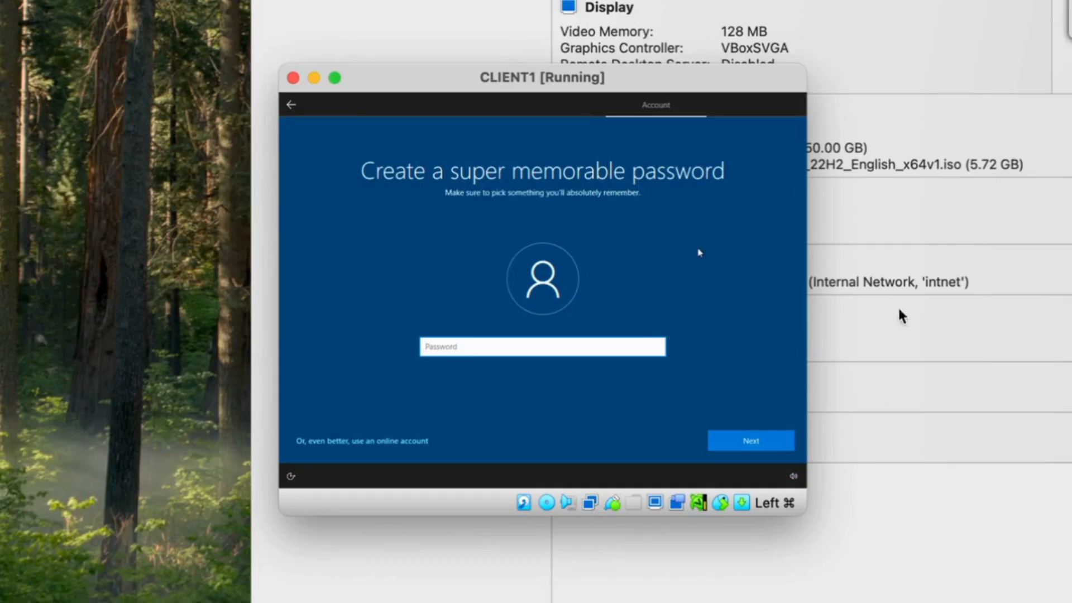
left_click(766, 436)
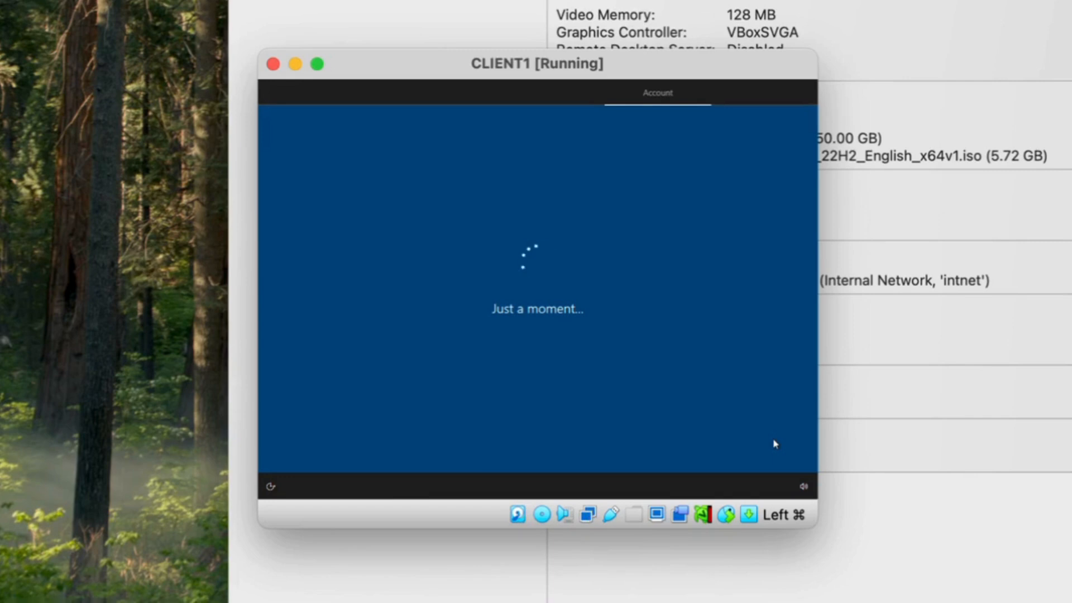
left_click(680, 448)
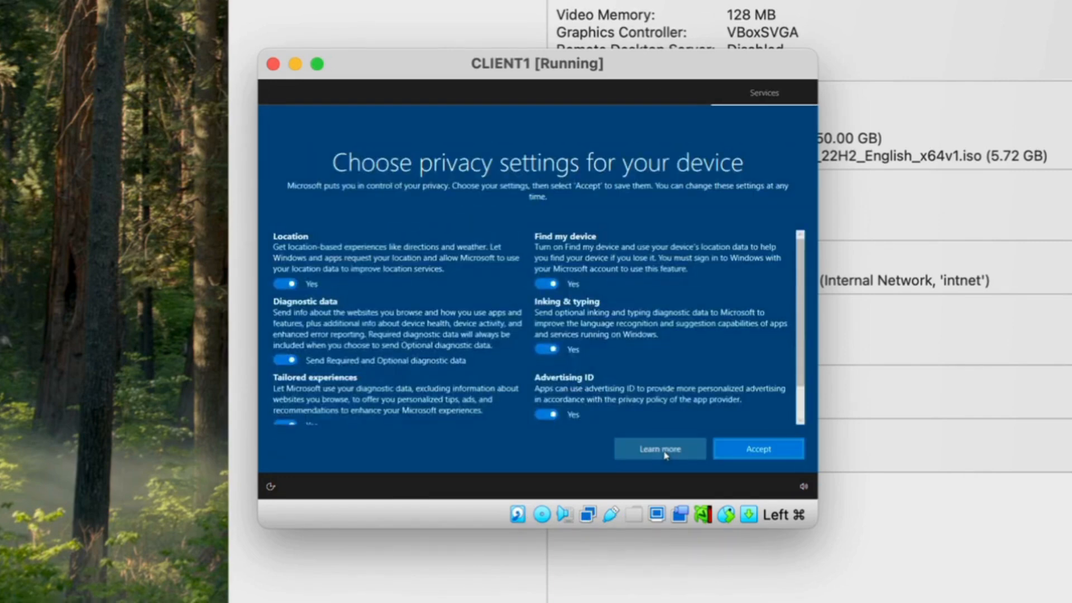
Turn off location, Find my device, inking, tailored experiences and advertising ID; limit diagnostics to required
left_click(293, 284)
left_click(546, 283)
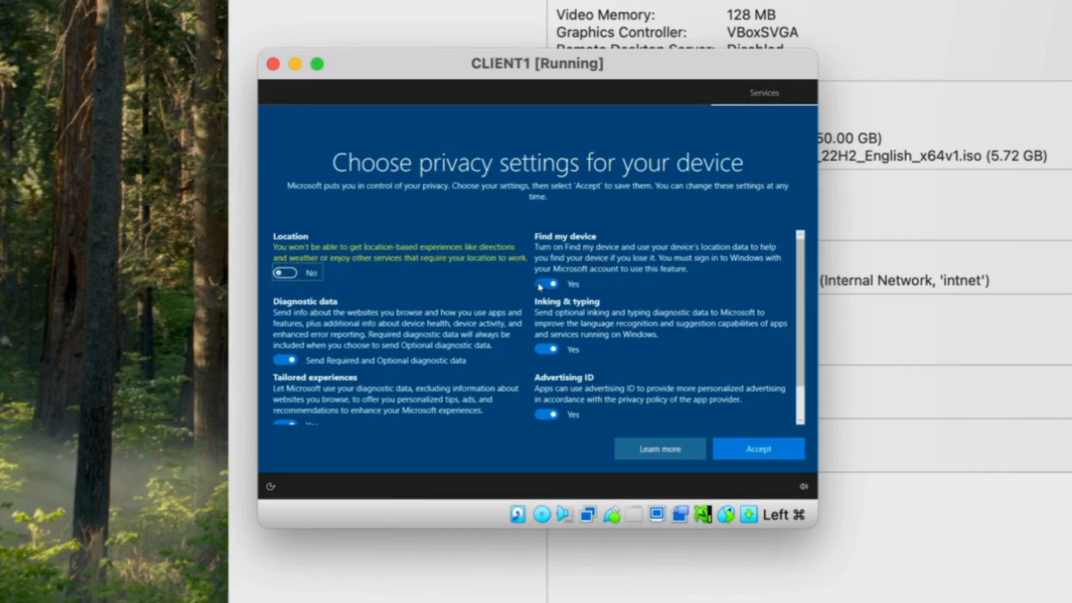
left_click(546, 338)
left_click(285, 349)
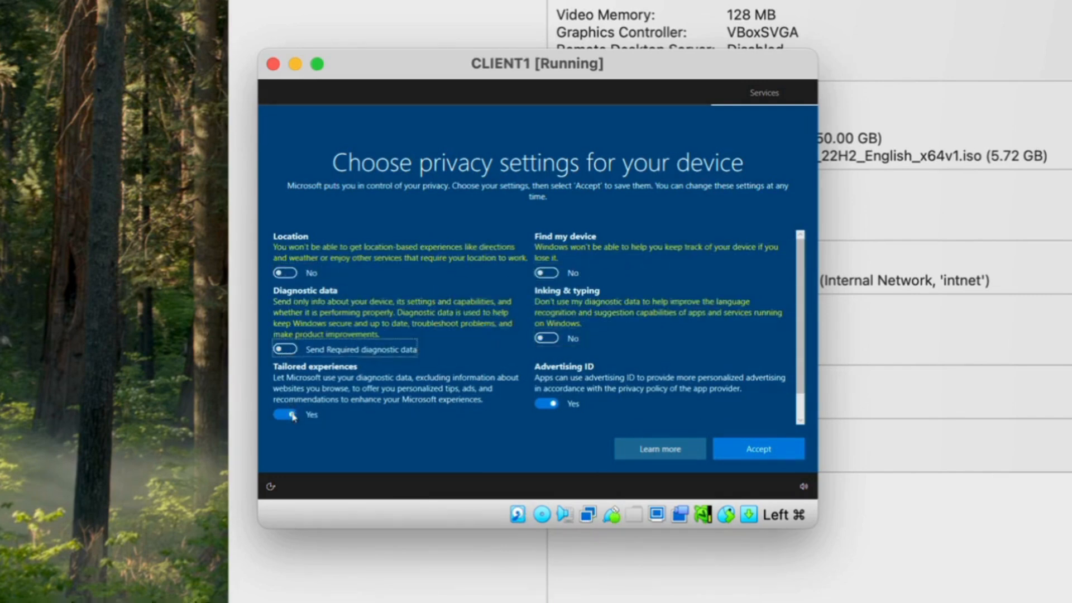
left_click(284, 414)
left_click(546, 403)
Accept the privacy settings and skip experience customization and Cortana setup
scroll(512, 406, "down", 1)
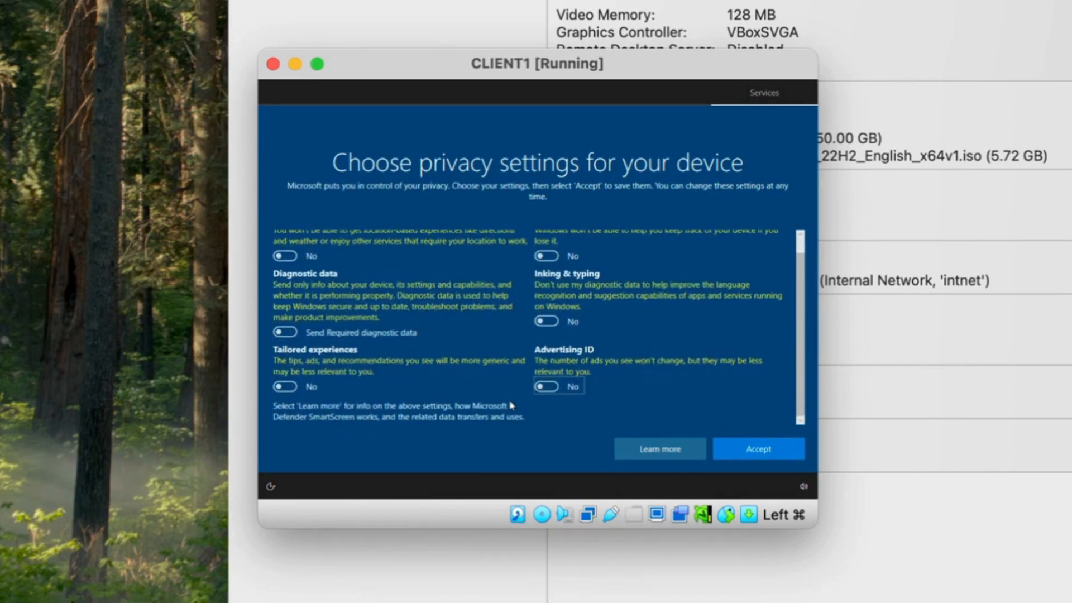
left_click(738, 450)
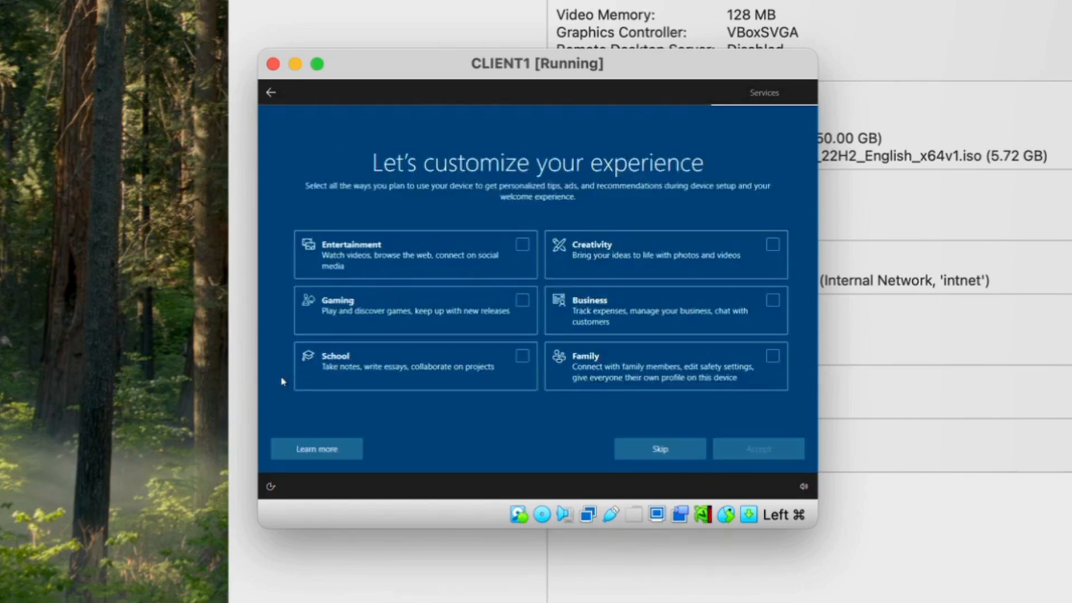
left_click(664, 458)
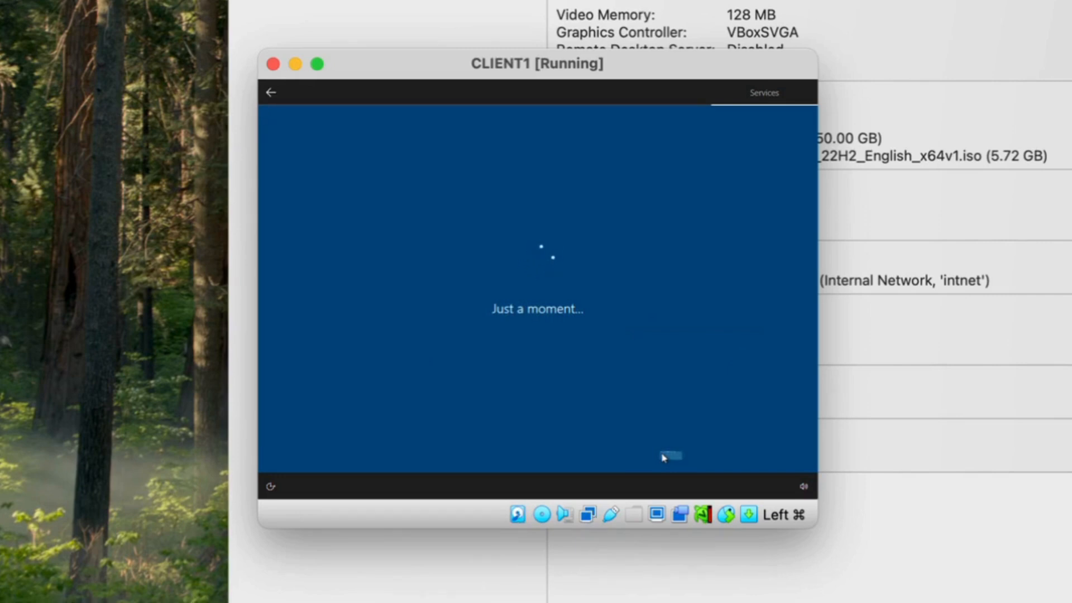
left_click(663, 458)
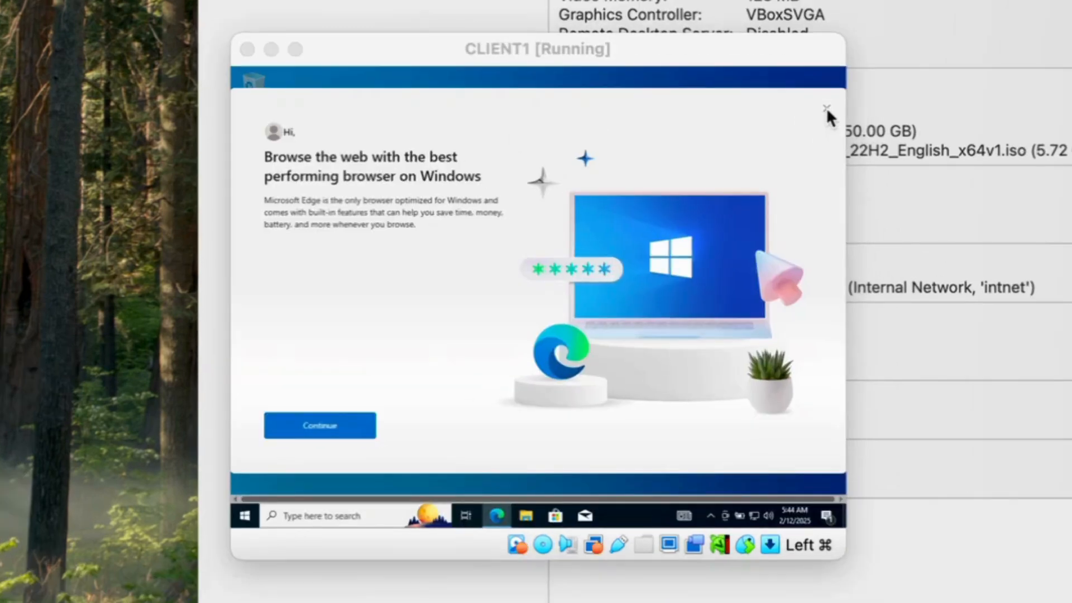
Close the Edge welcome prompt and launch Command Prompt by searching 'cmd'
left_click(800, 117)
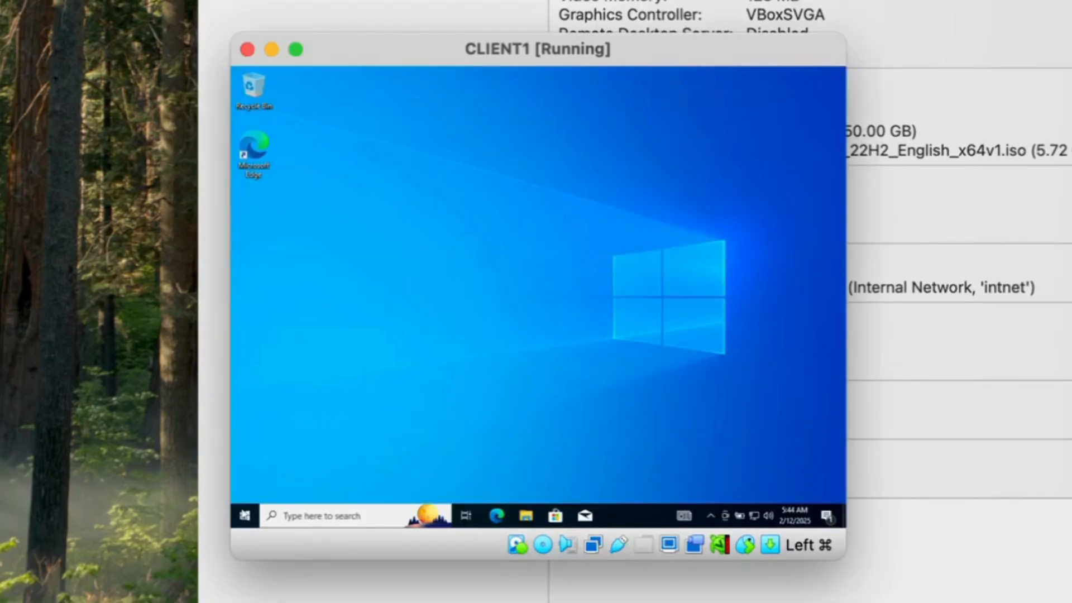
left_click(293, 517)
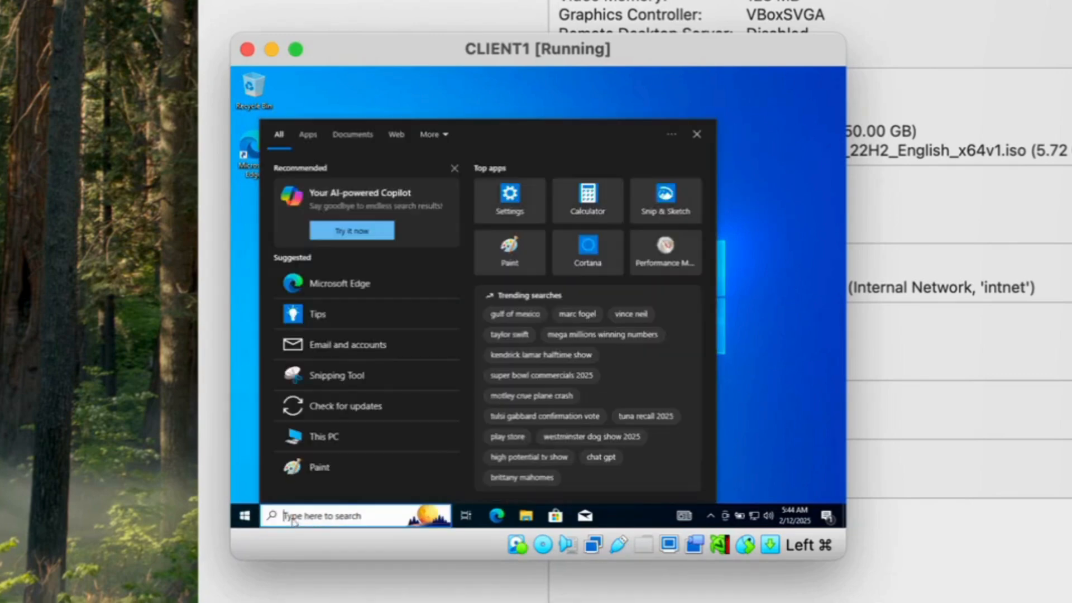
type("cmd")
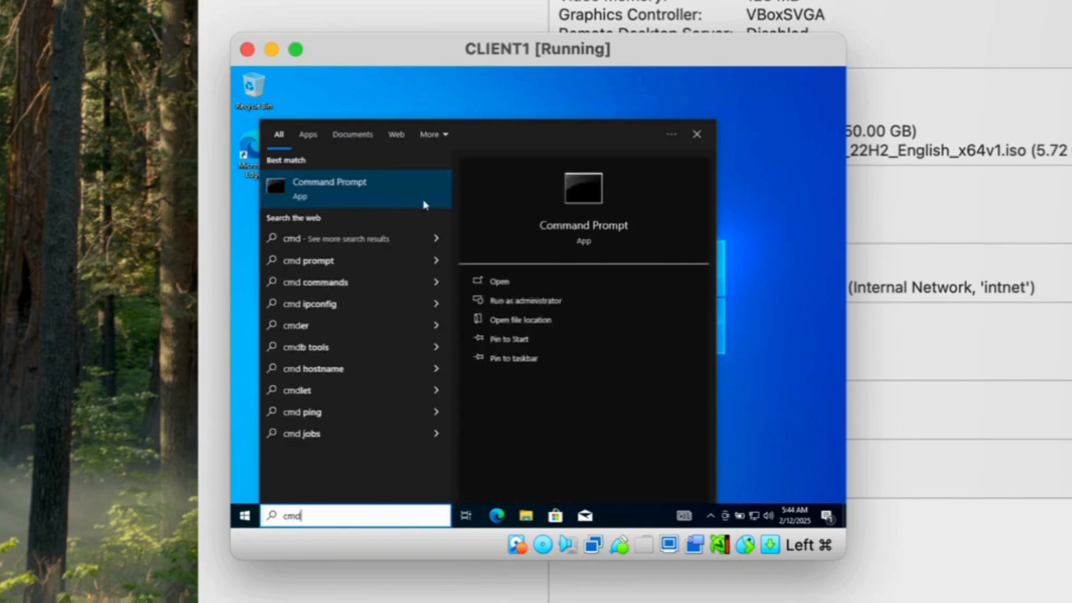
left_click(499, 282)
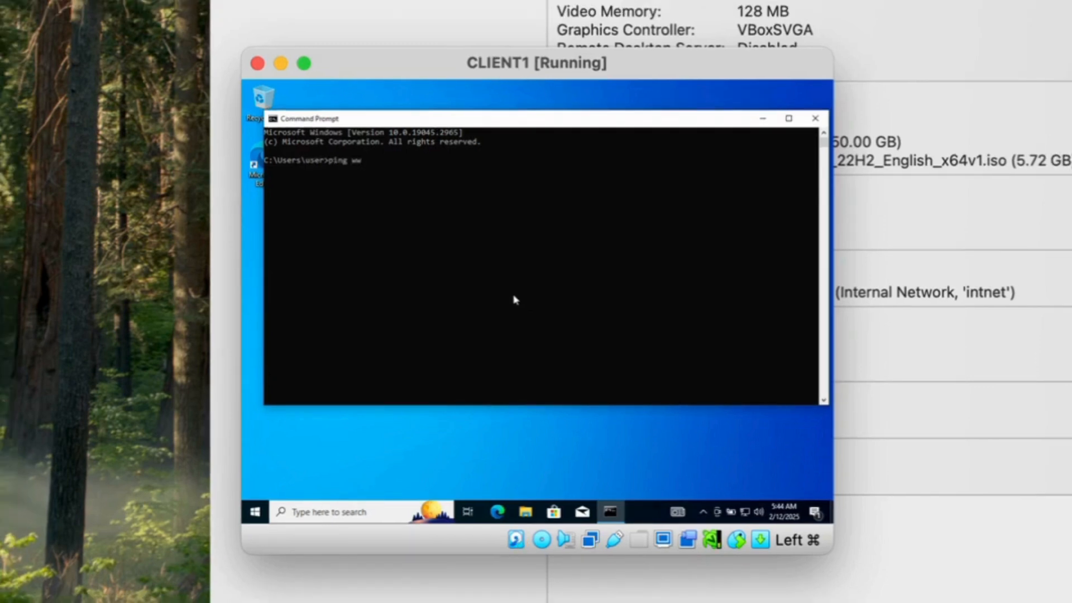
type("oogle.com")
key("Return")
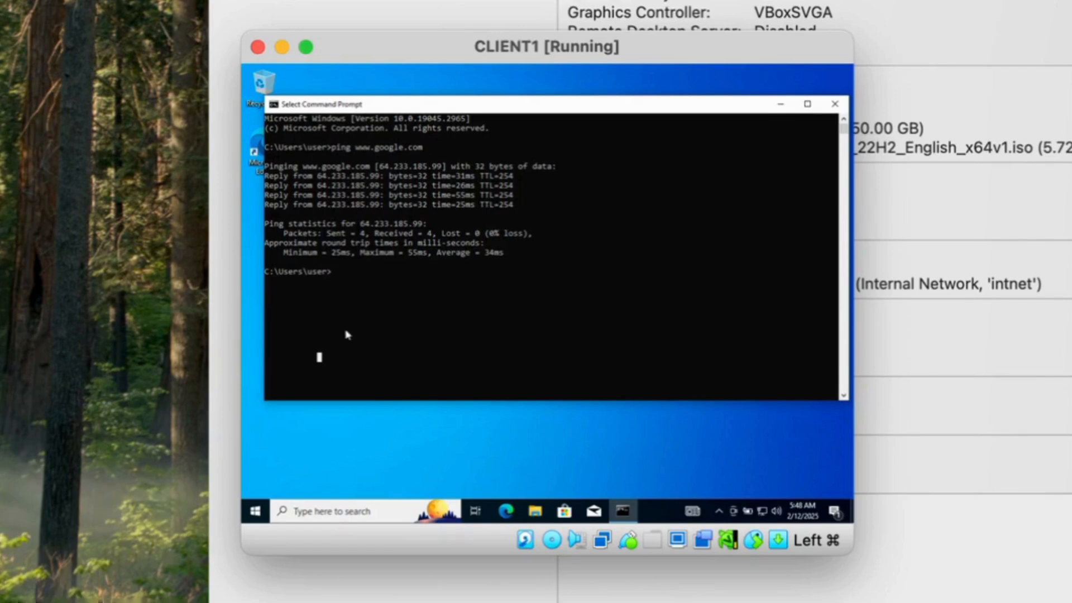
type("ipconfig")
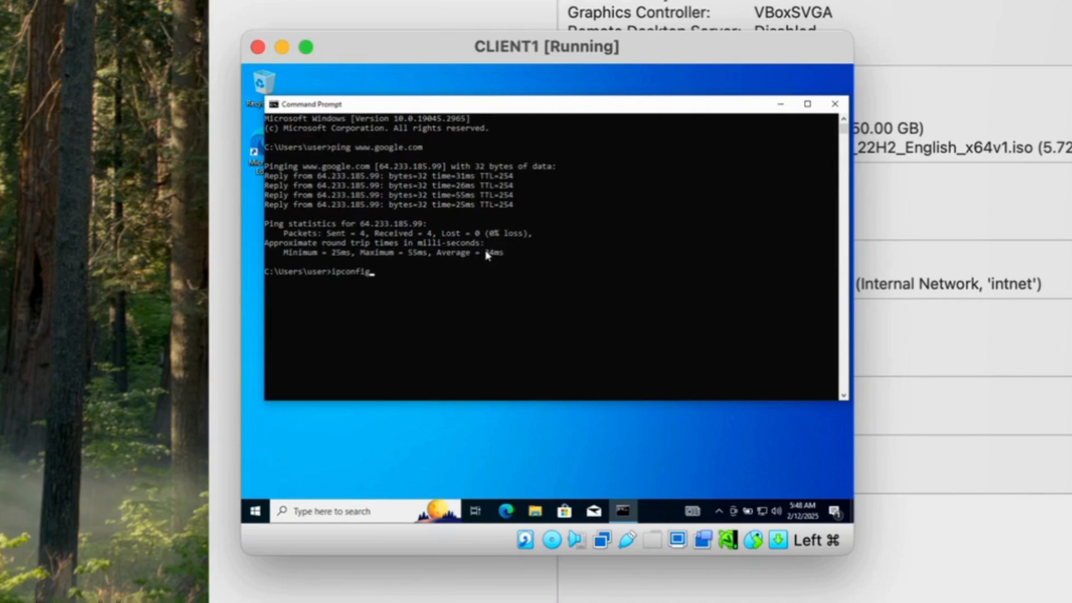
key("Return")
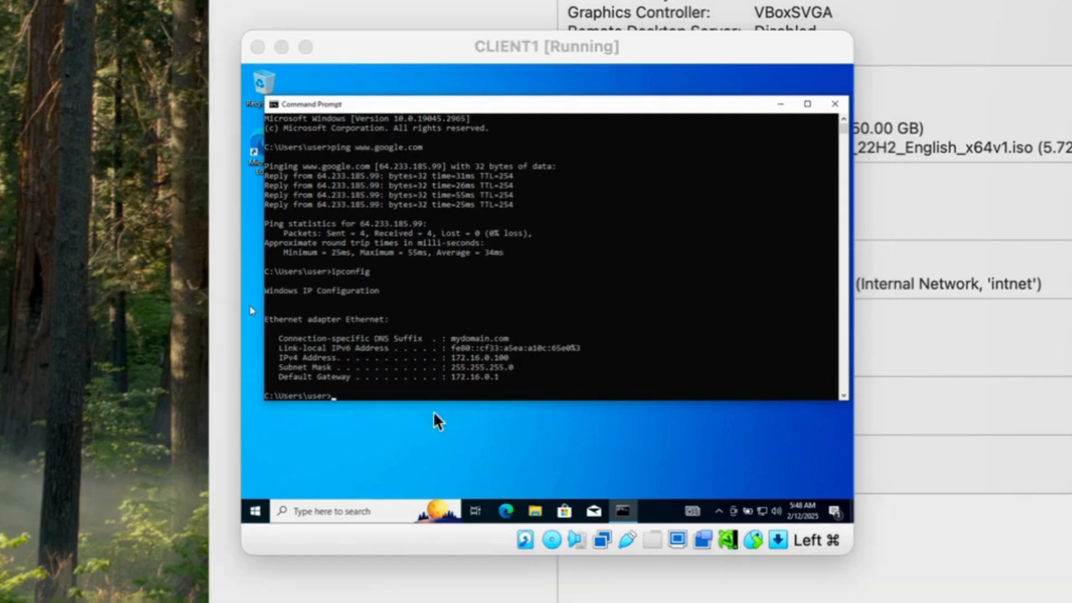
Ping mydomain.com and run hostname to see the current DESKTOP computer name
left_click(353, 396)
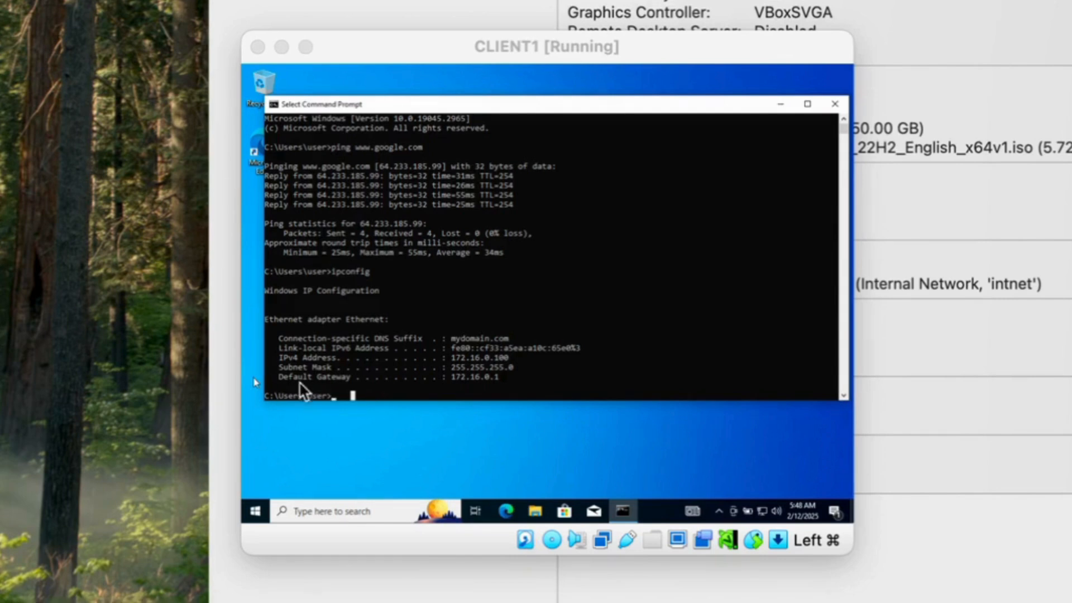
left_click(337, 400)
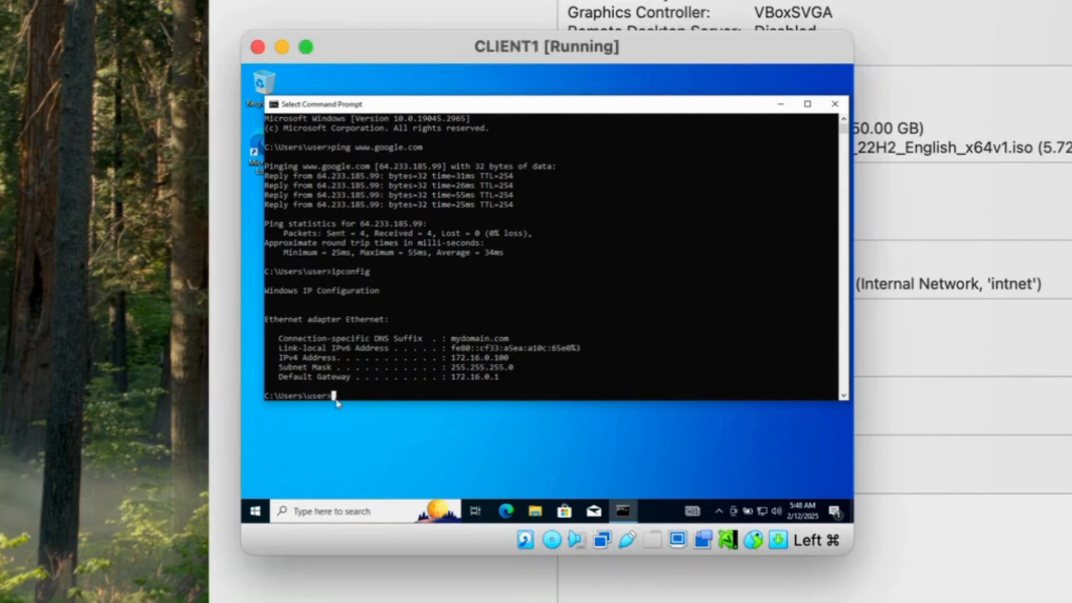
type("ping mydomain.com")
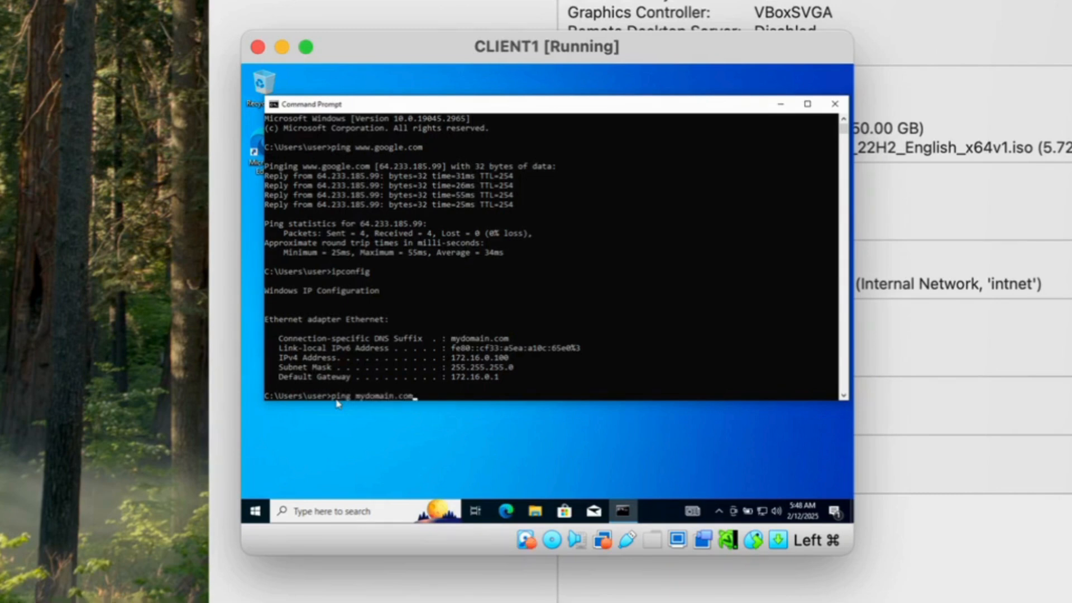
key("Return")
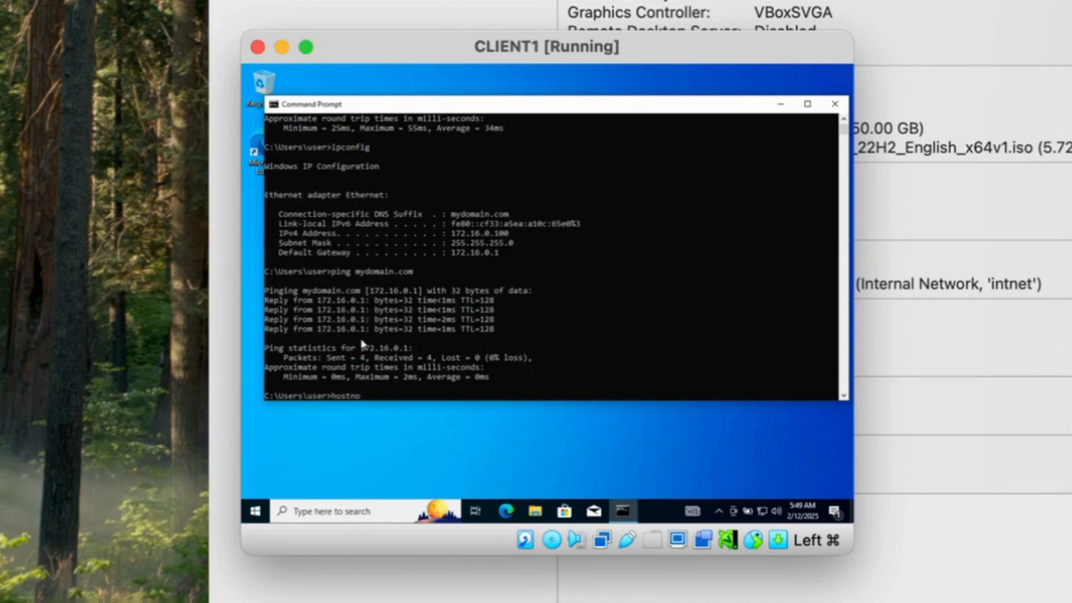
type("me")
key("Return")
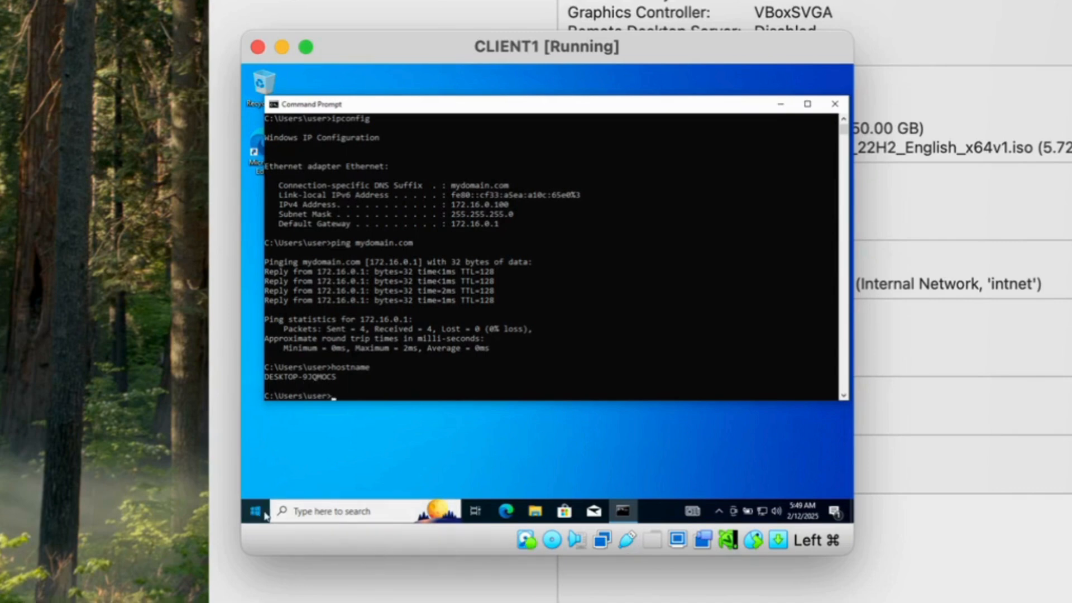
Open the System About page showing device DESKTOP-9JQMOC5 running Windows 10 Pro 22H2
left_click(255, 511)
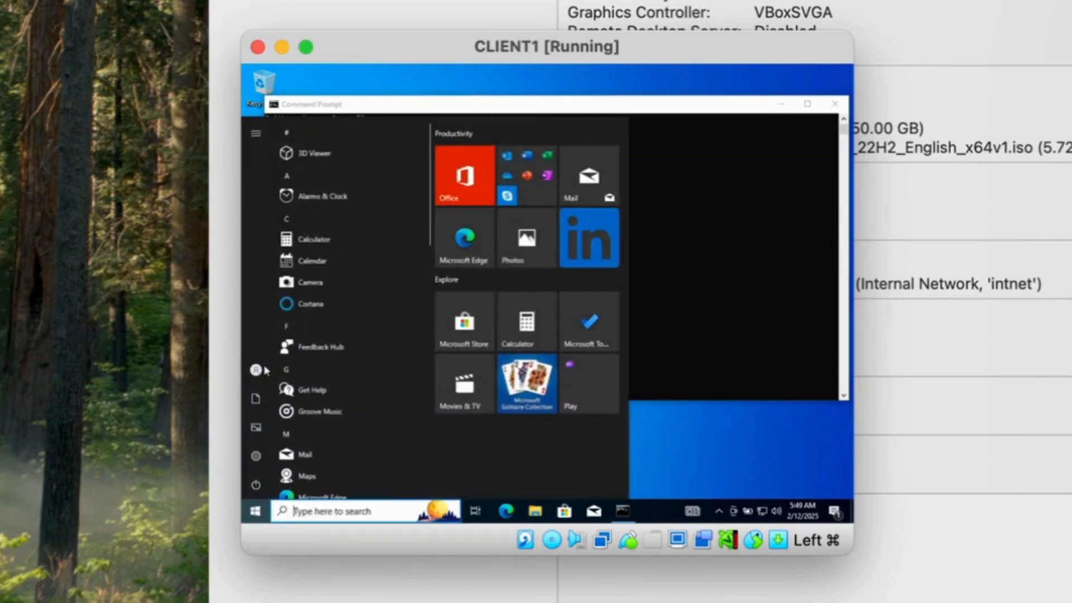
right_click(256, 509)
left_click(313, 235)
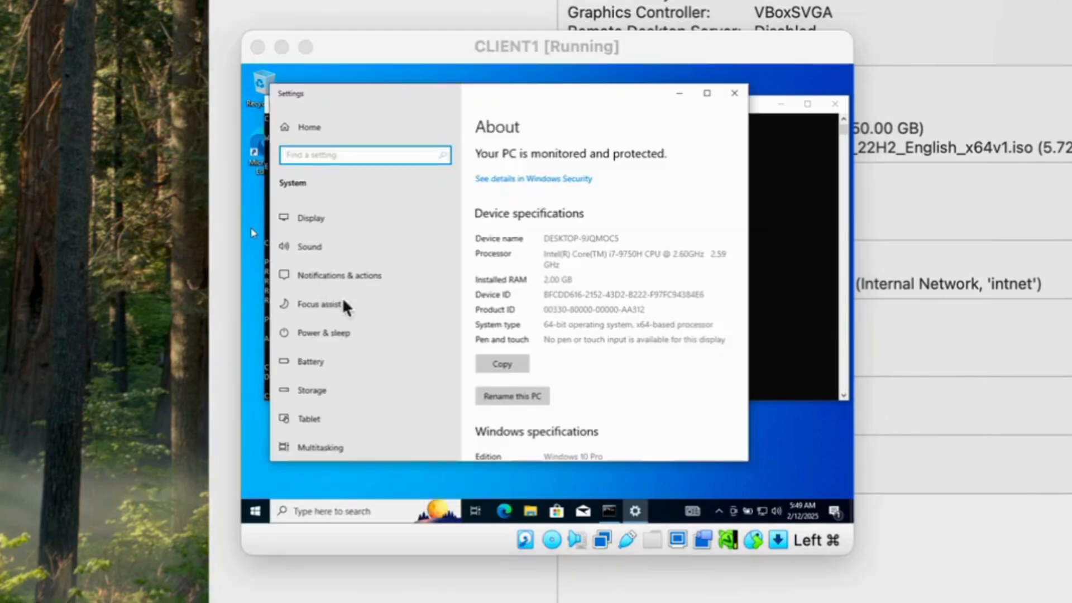
scroll(591, 373, "down", 10)
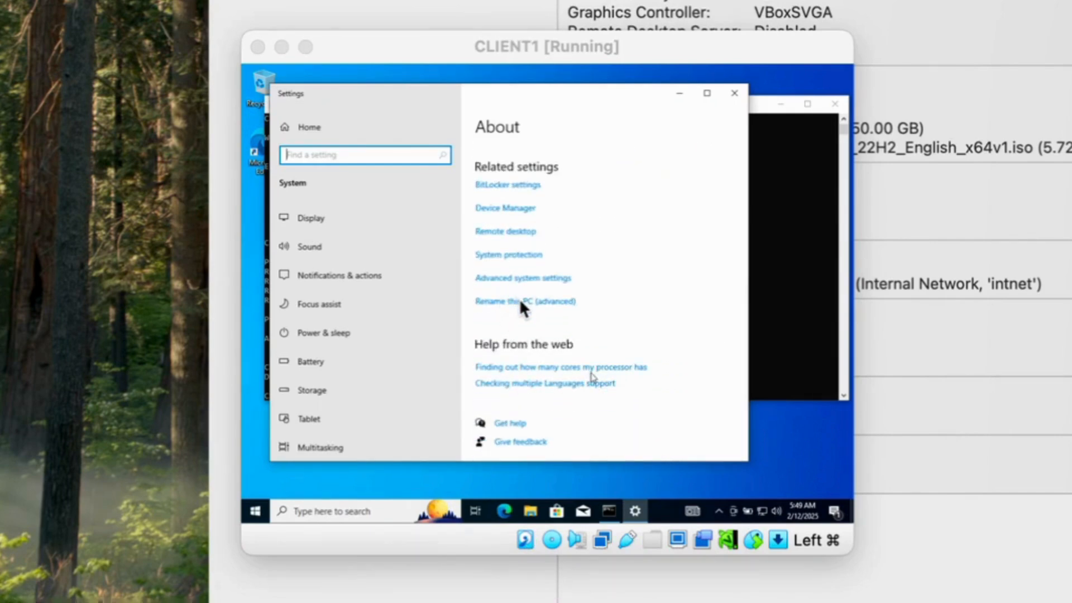
Rename the computer to CLIENT1 and make it a member of domain mydomain.com
left_click(521, 302)
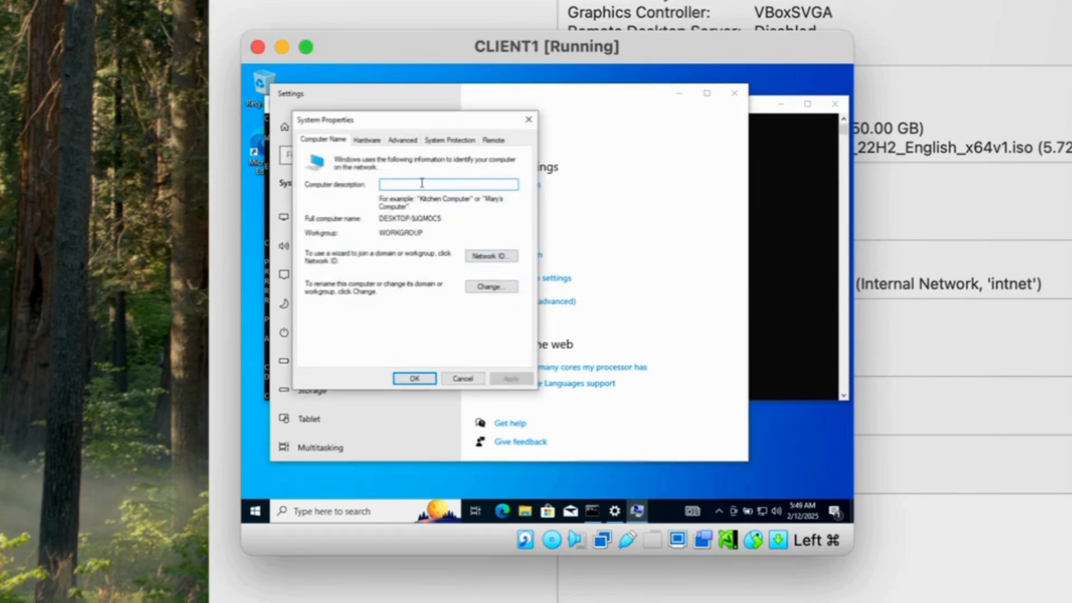
left_click(490, 287)
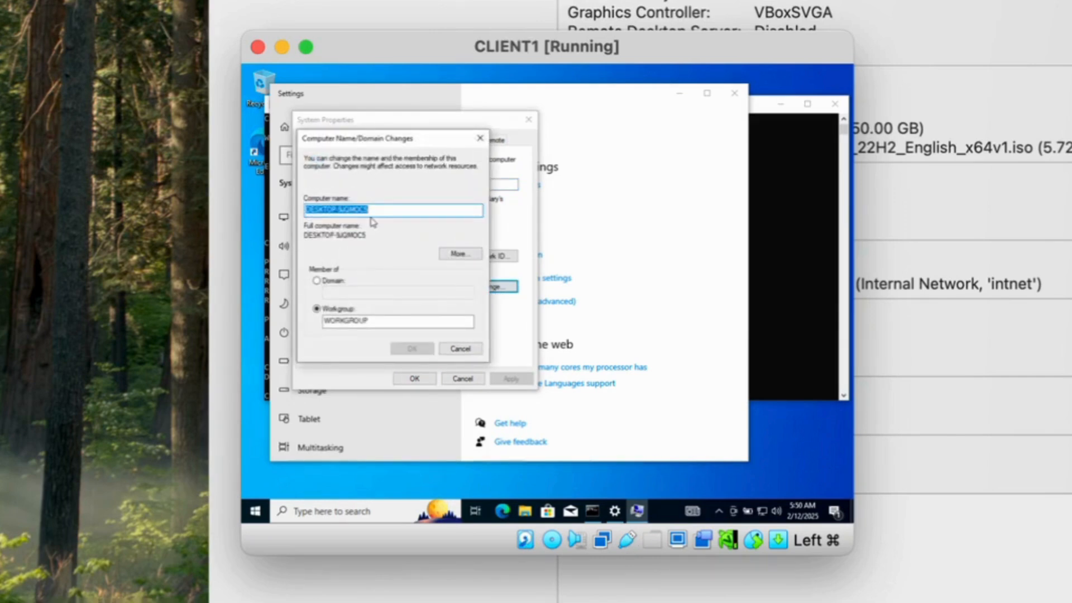
type("CLIENT1")
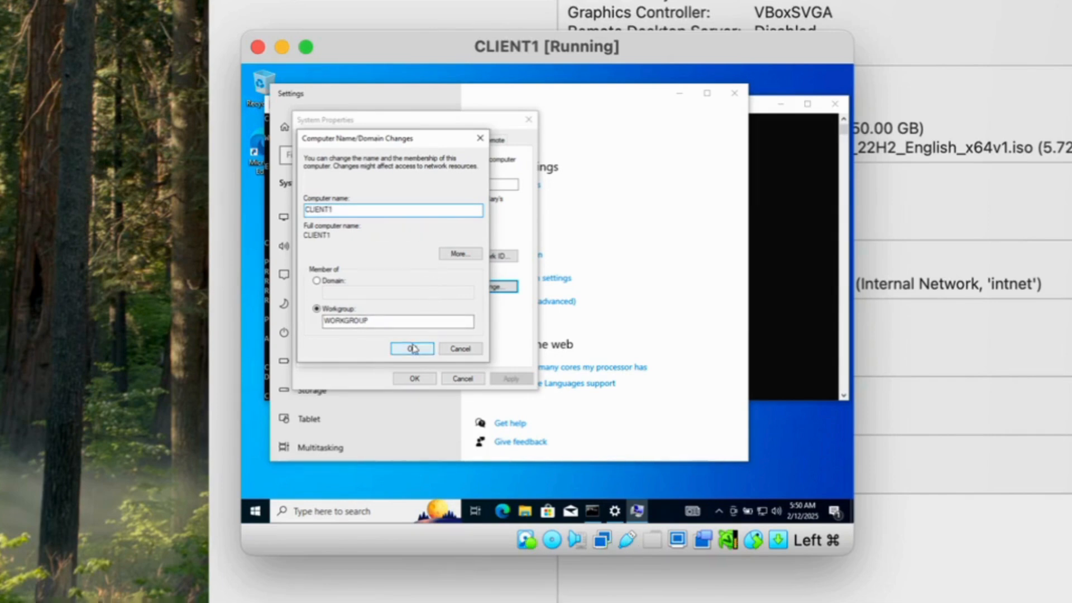
left_click(316, 282)
left_click(350, 294)
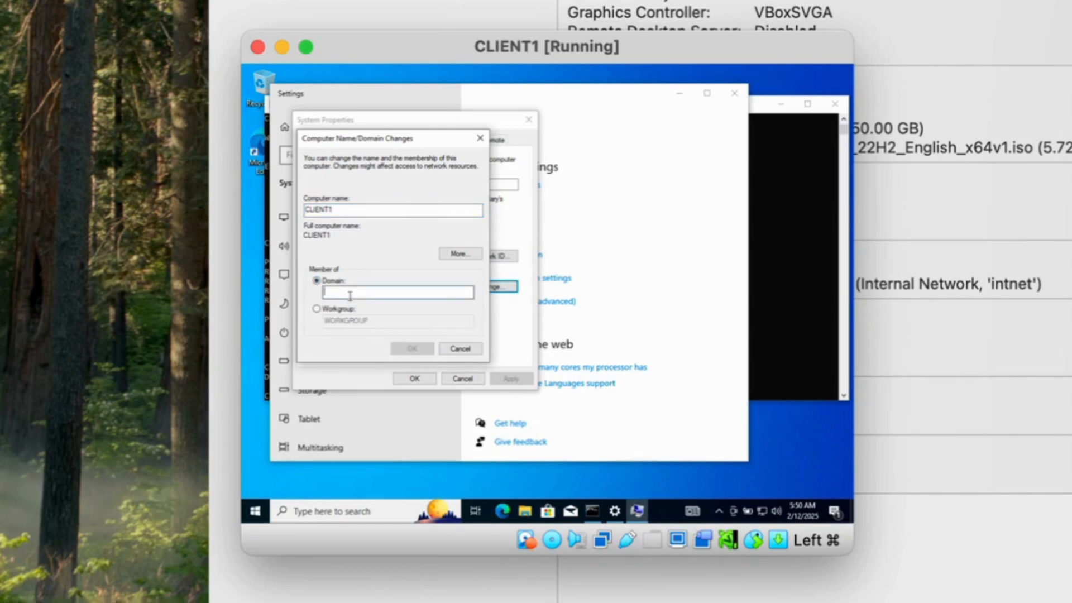
type("mydomain.com")
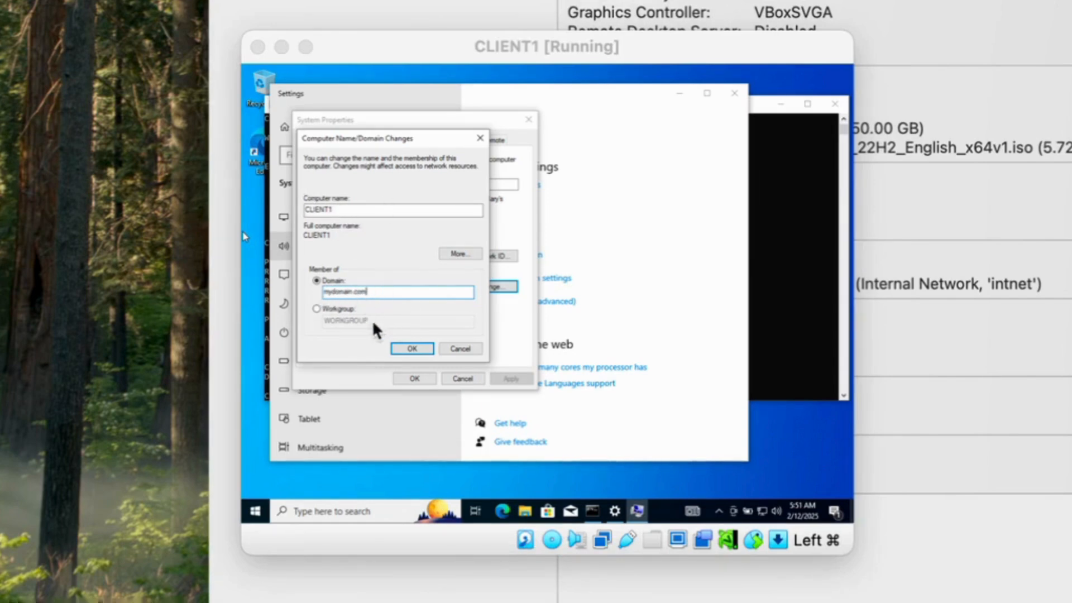
left_click(419, 351)
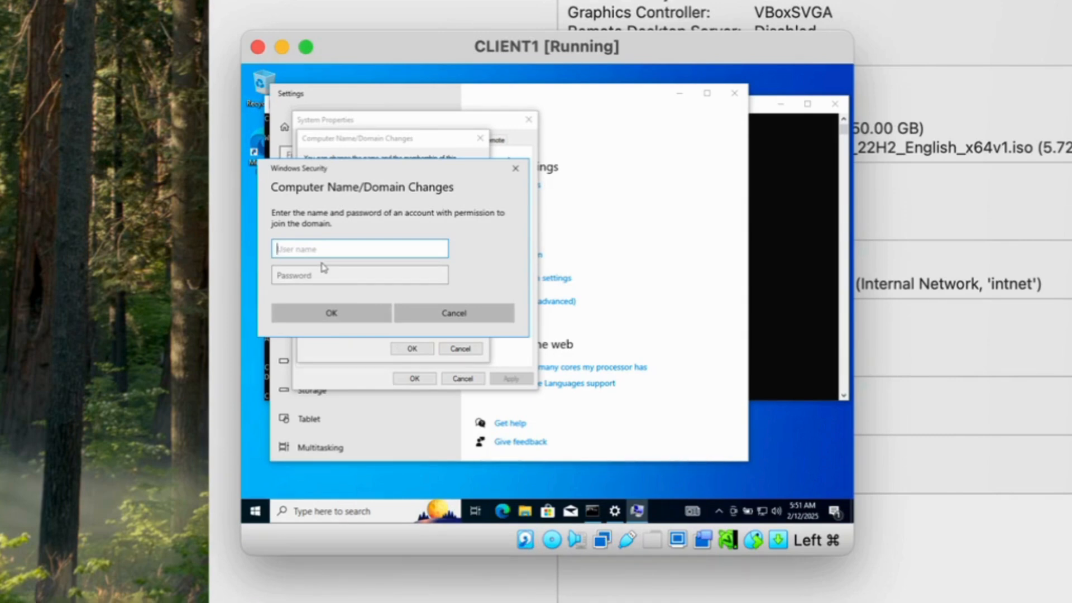
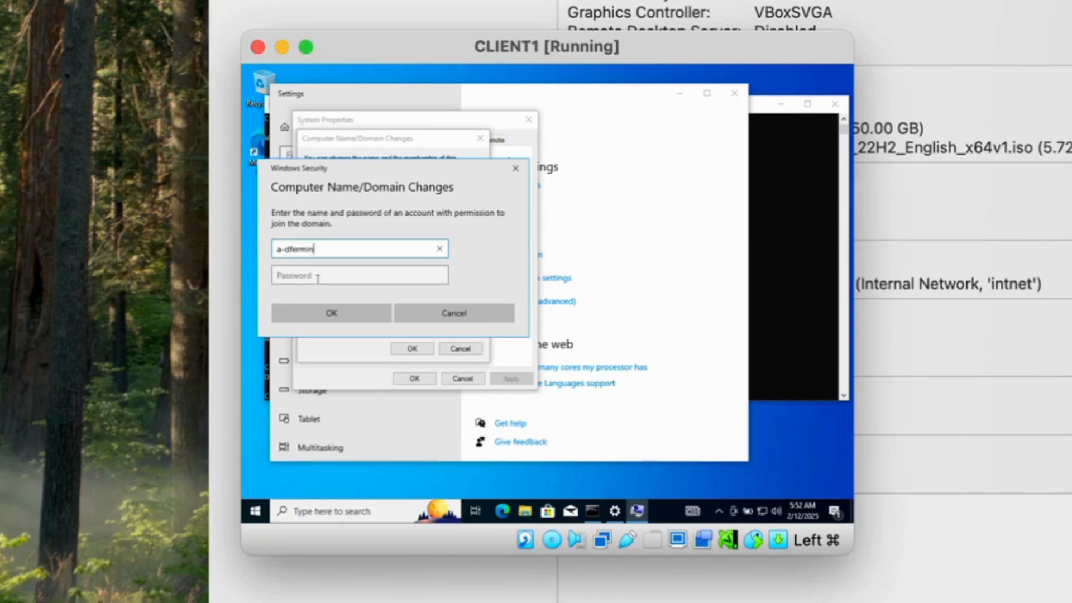
Enter the domain administrator's user name and password to authorize the join
left_click(317, 275)
type("••••••••")
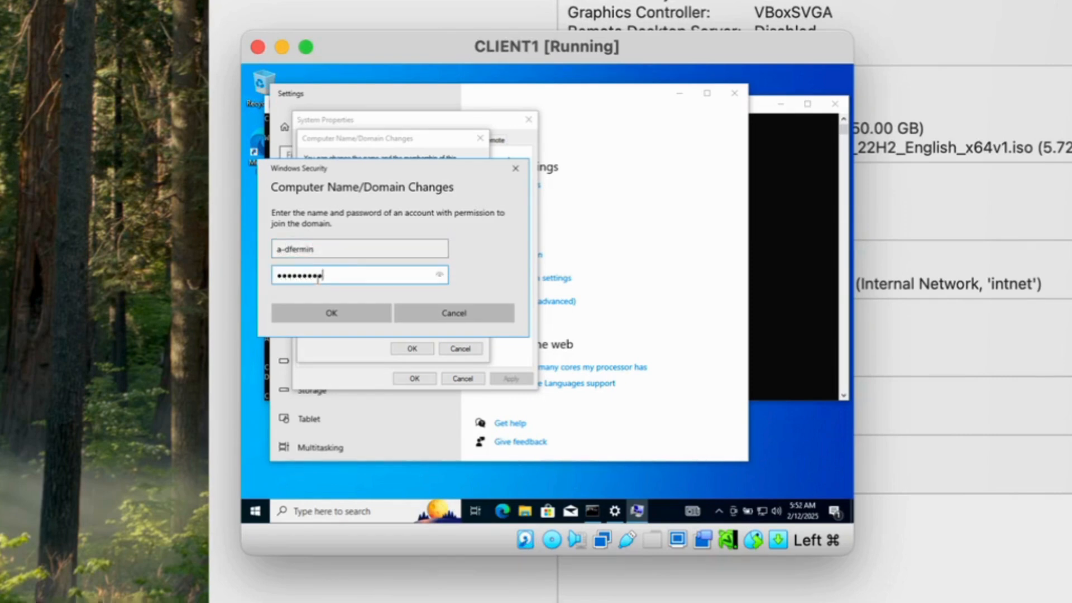
left_click(369, 320)
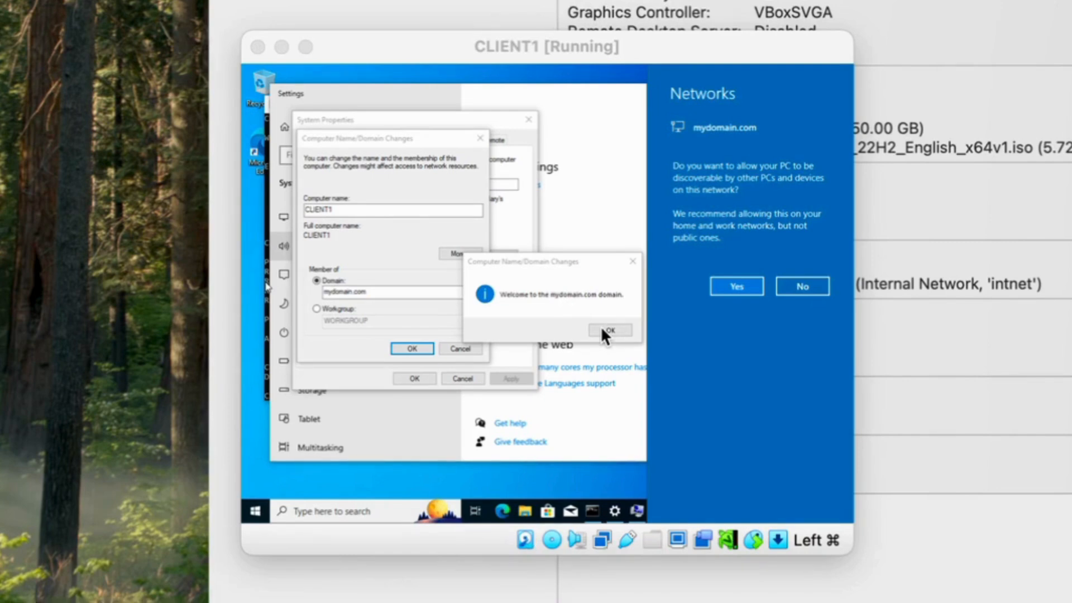
Acknowledge the mydomain.com welcome and restart notices, then restart CLIENT1 now
left_click(606, 334)
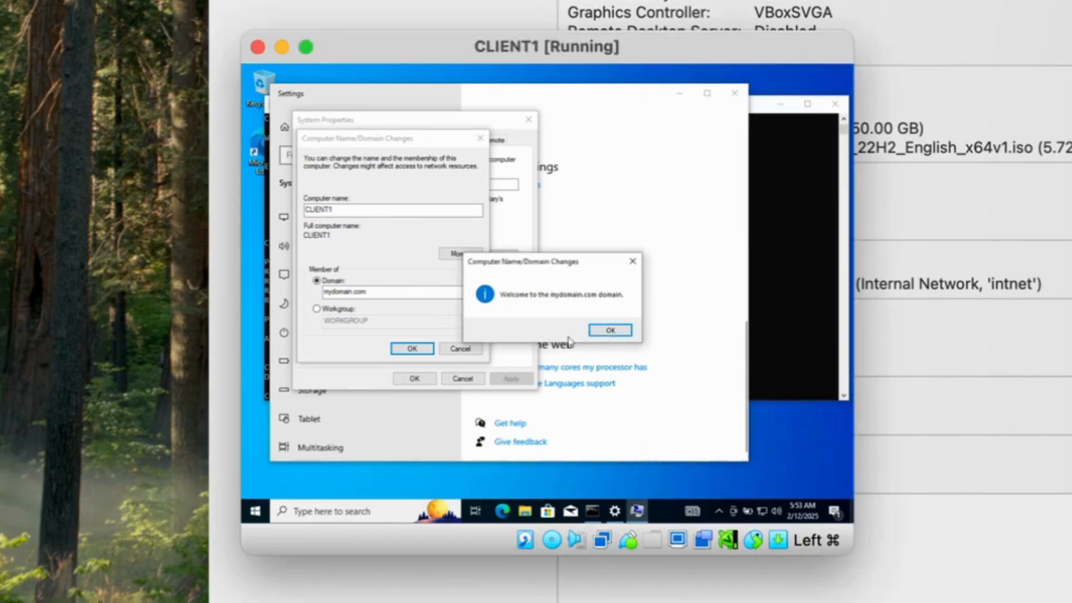
left_click(614, 331)
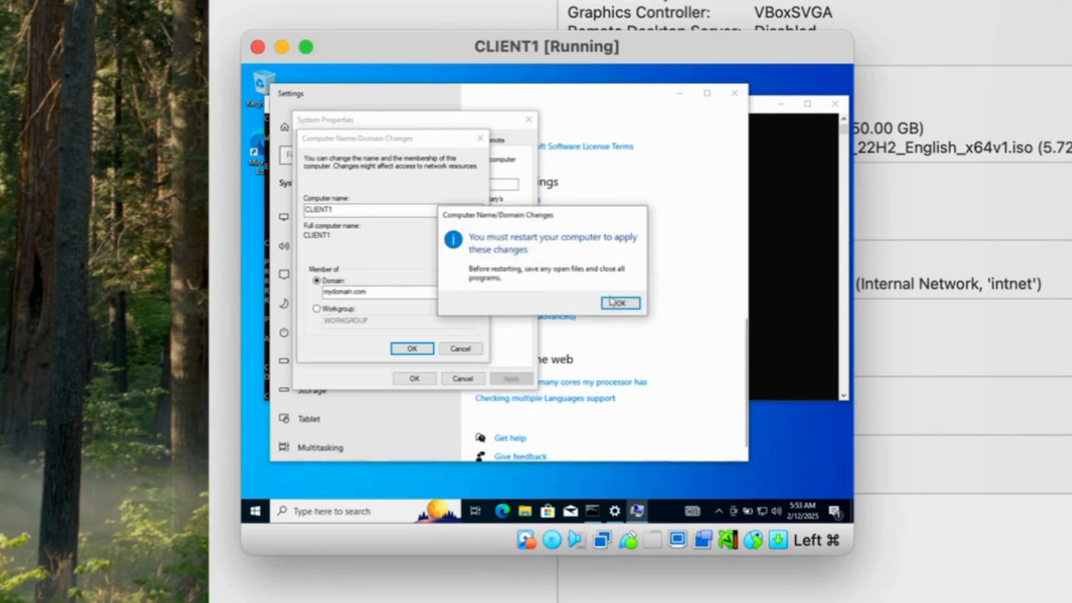
left_click(618, 303)
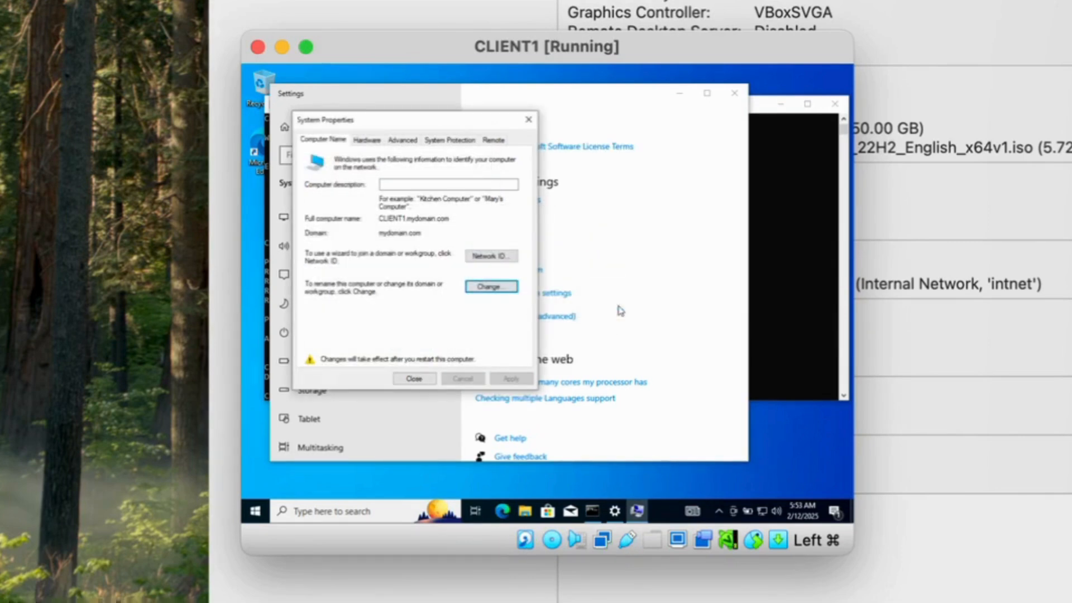
left_click(413, 379)
left_click(547, 298)
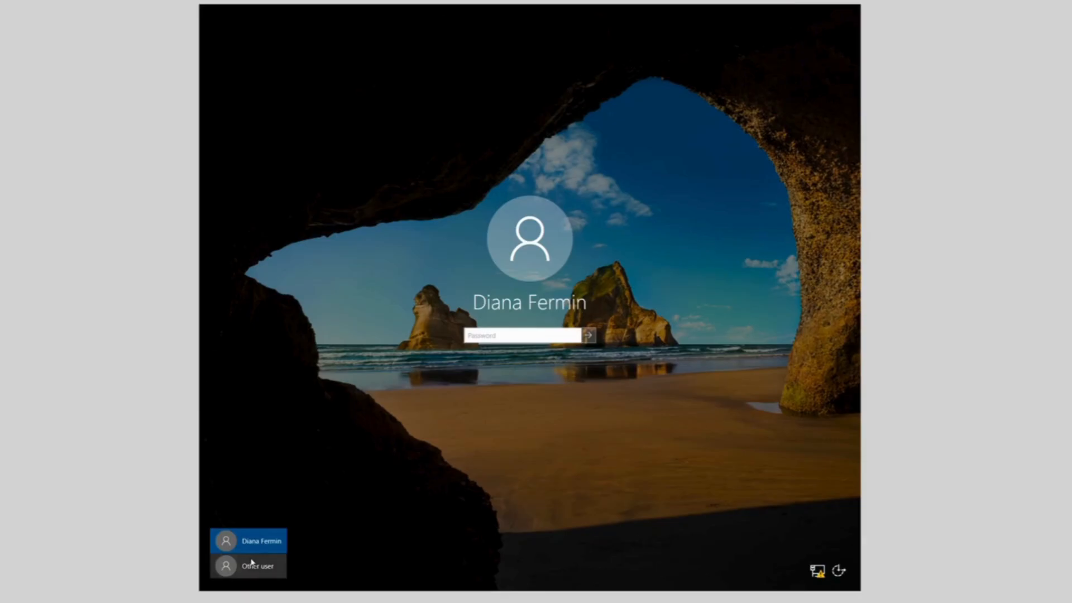
Sign CLIENT1 in to MYDOMAIN as the domain admin account via Other user, entering its username and password
left_click(253, 567)
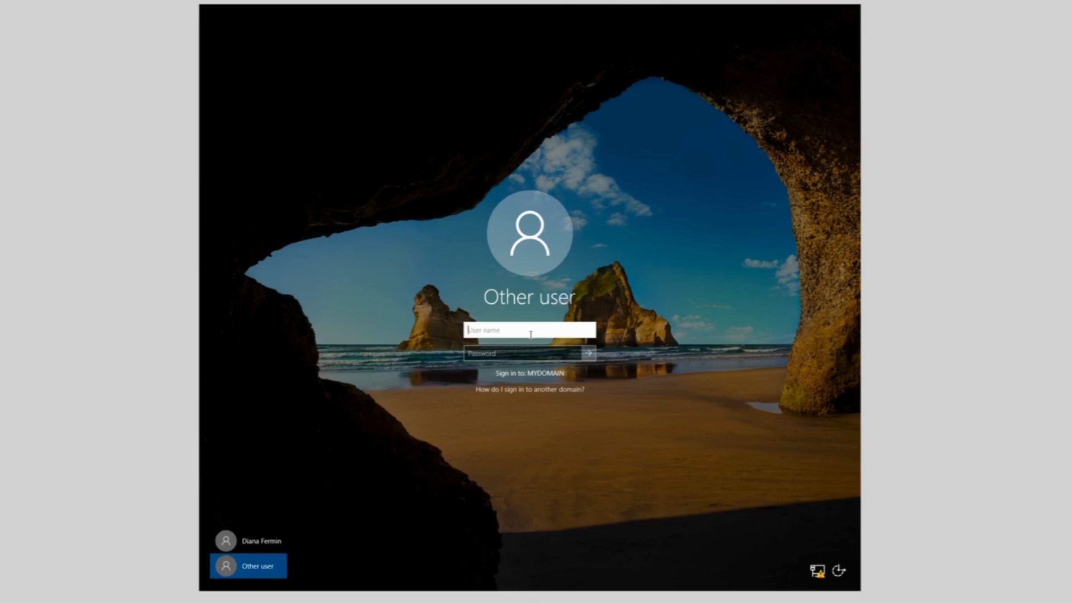
left_click(505, 350)
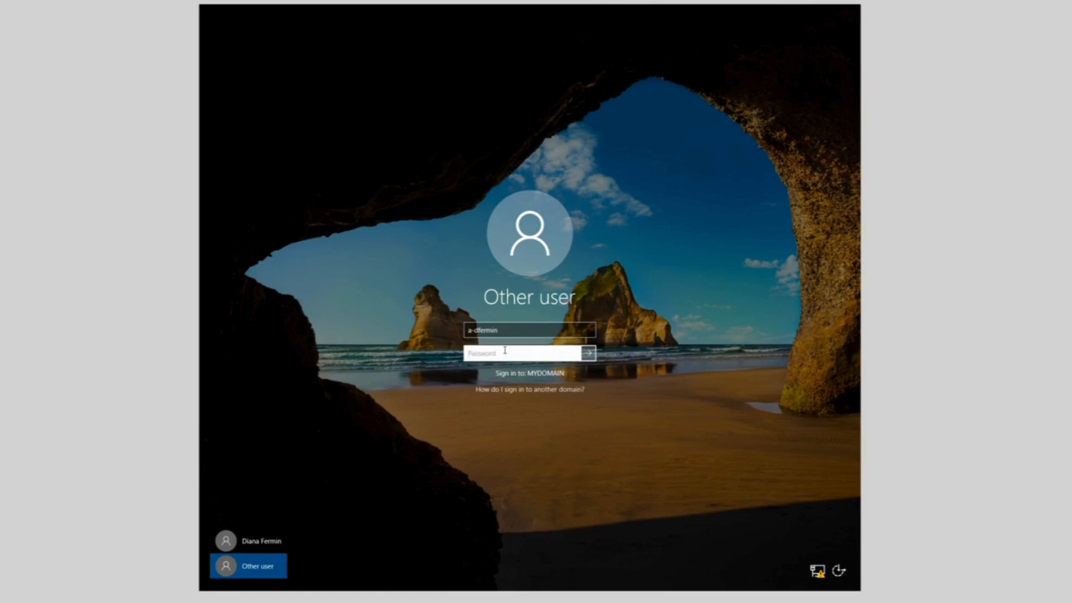
type("•••••")
key("Return")
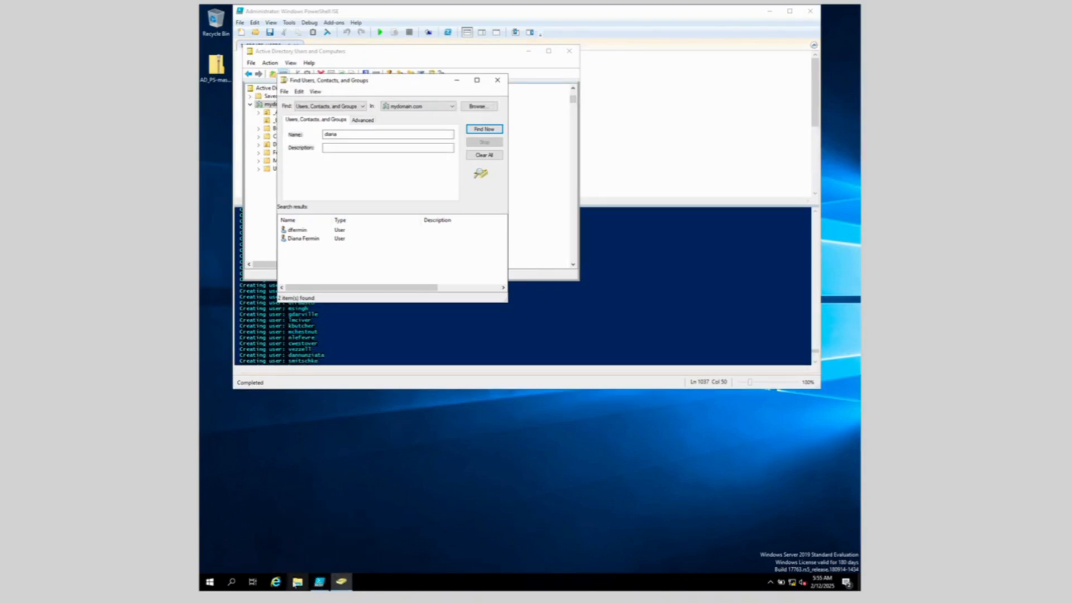
Launch Server Manager from Start and open the DHCP console from its Tools menu
left_click(210, 583)
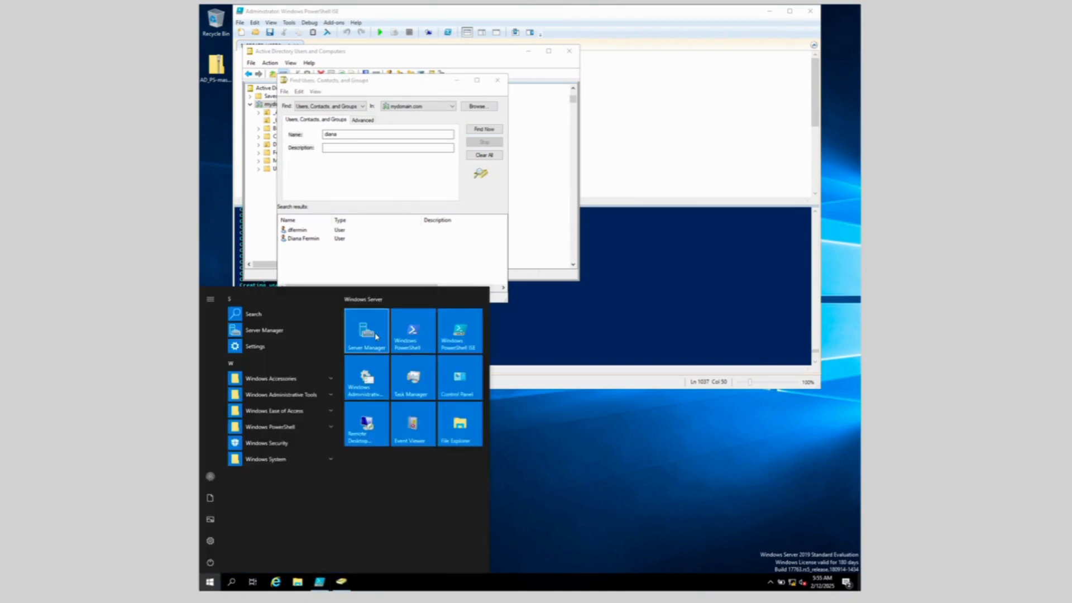
left_click(376, 337)
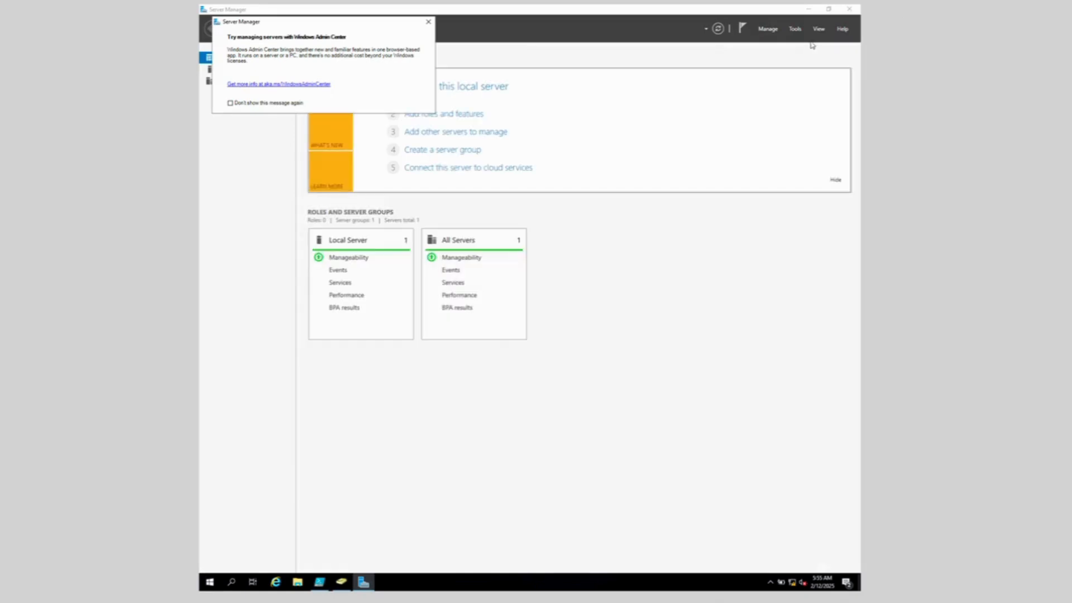
left_click(794, 29)
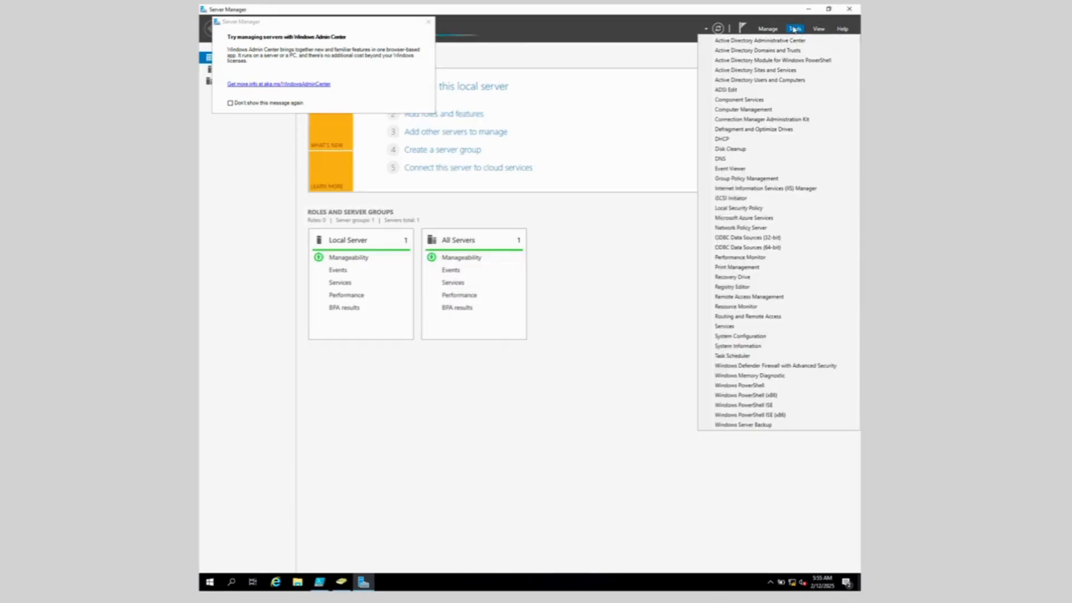
left_click(726, 140)
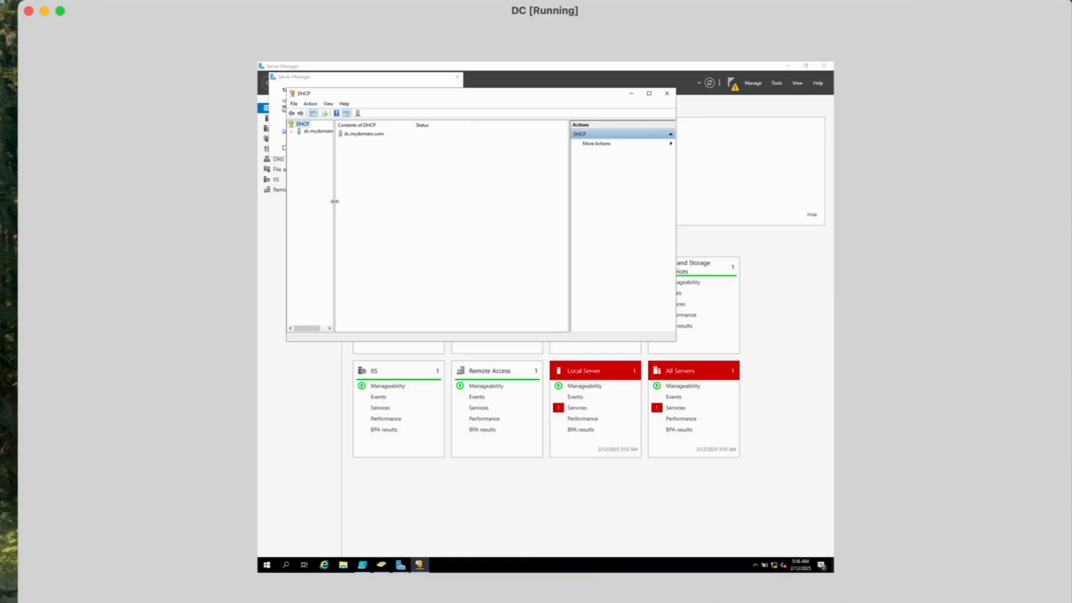
Expand dc.mydomain.com > IPv4 > Scope and show Address Leases, listing CLIENT1 at 172.16.0.100
left_click_drag(335, 202, 372, 205)
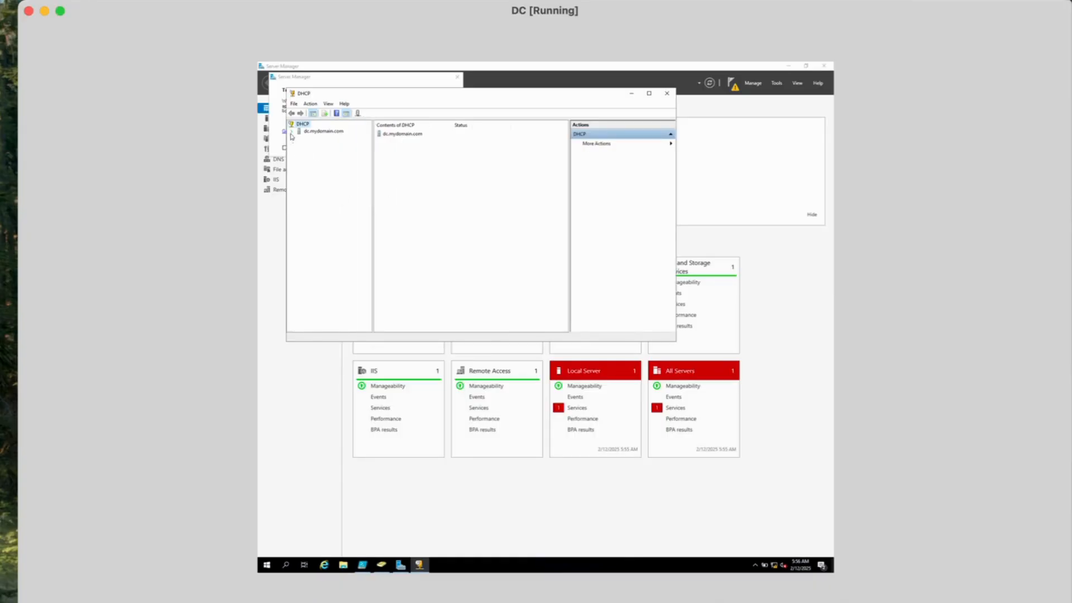
left_click(291, 132)
left_click(300, 138)
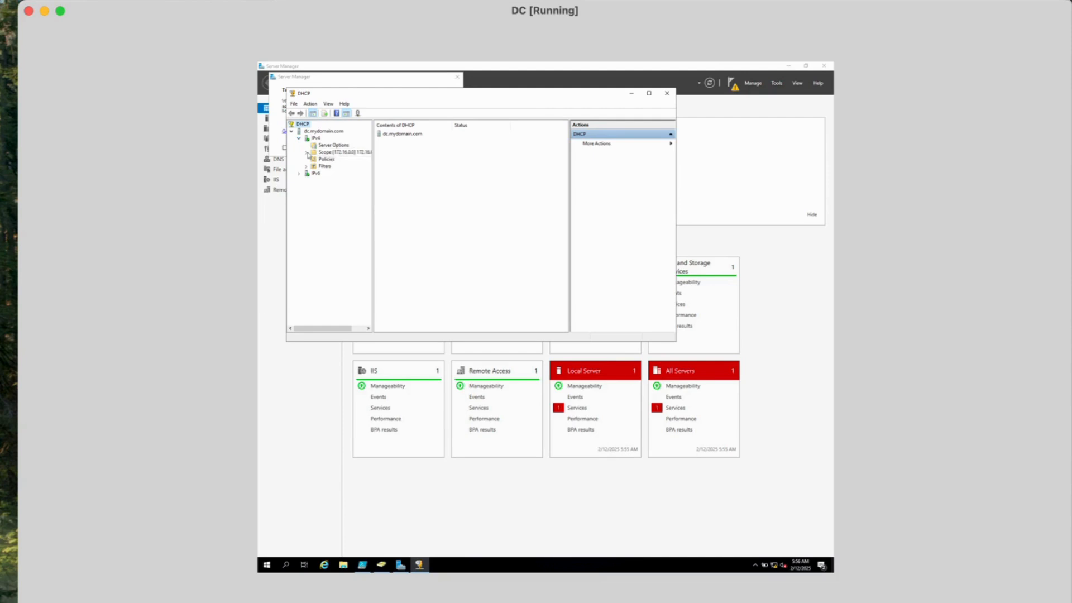
left_click(307, 153)
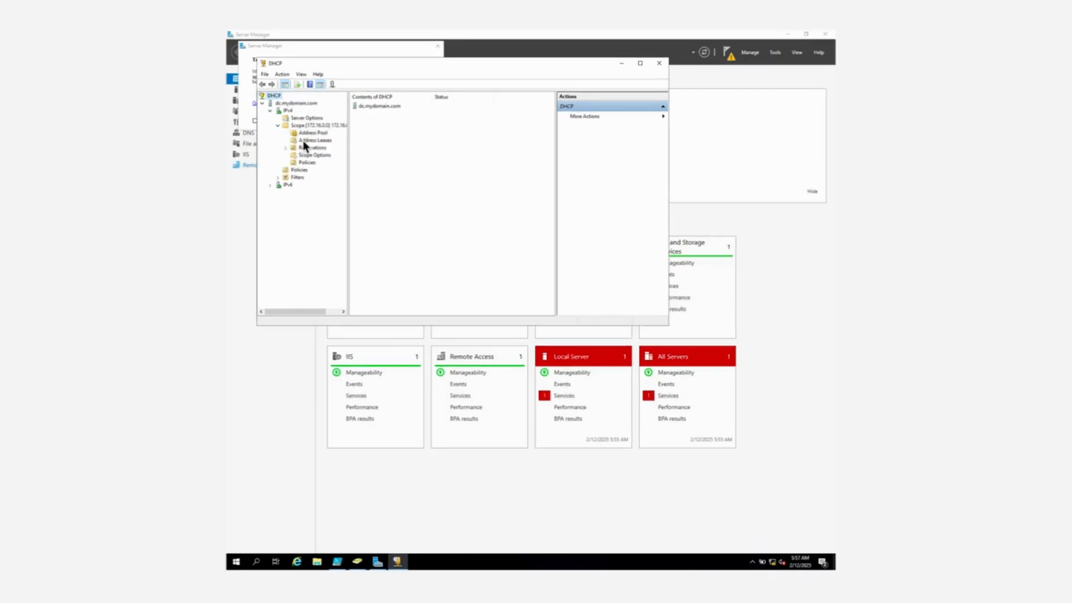
left_click(314, 140)
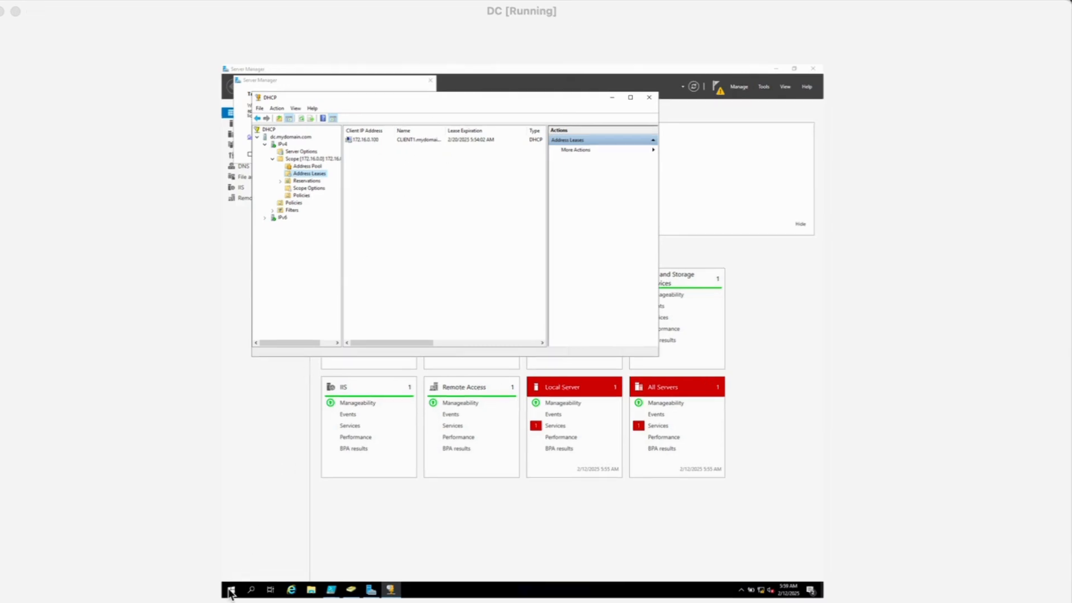
Open Active Directory Users and Computers, enlarge it, and view mydomain.com's Computers container showing CLIENT1
left_click(230, 590)
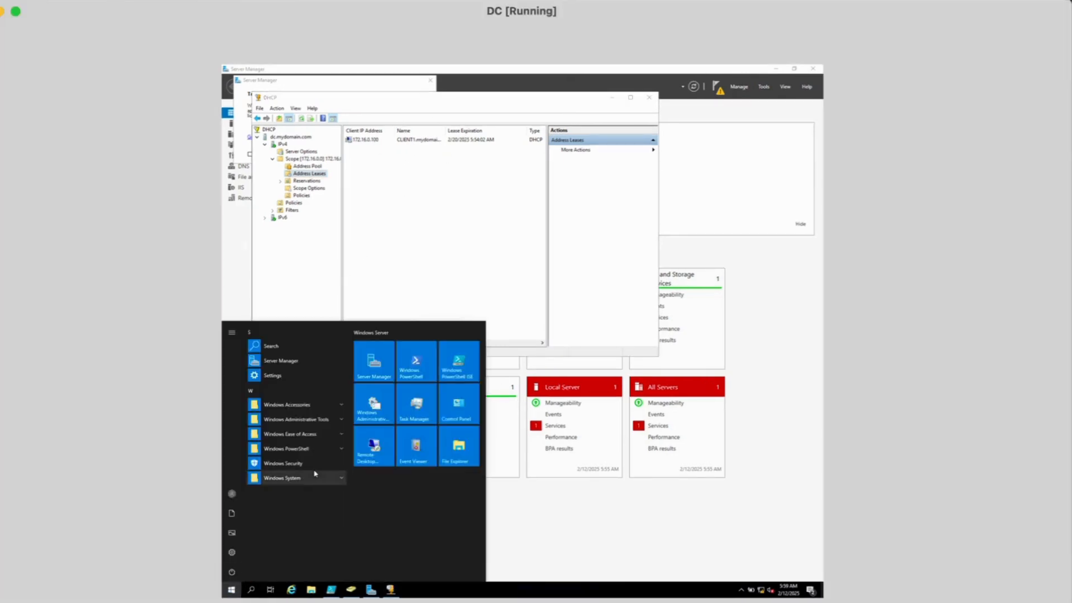
left_click(343, 421)
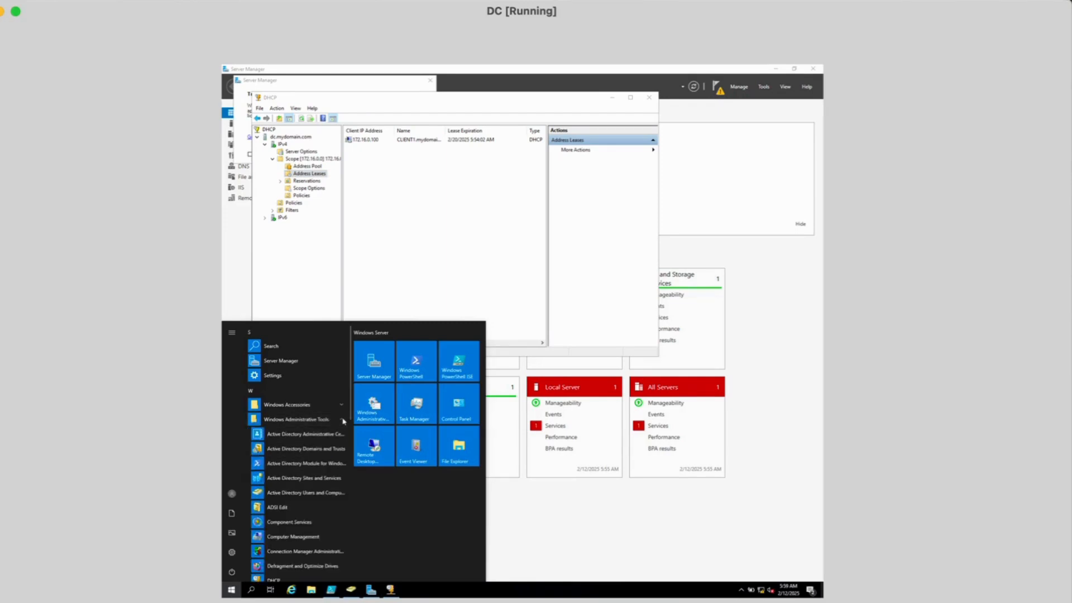
left_click(324, 492)
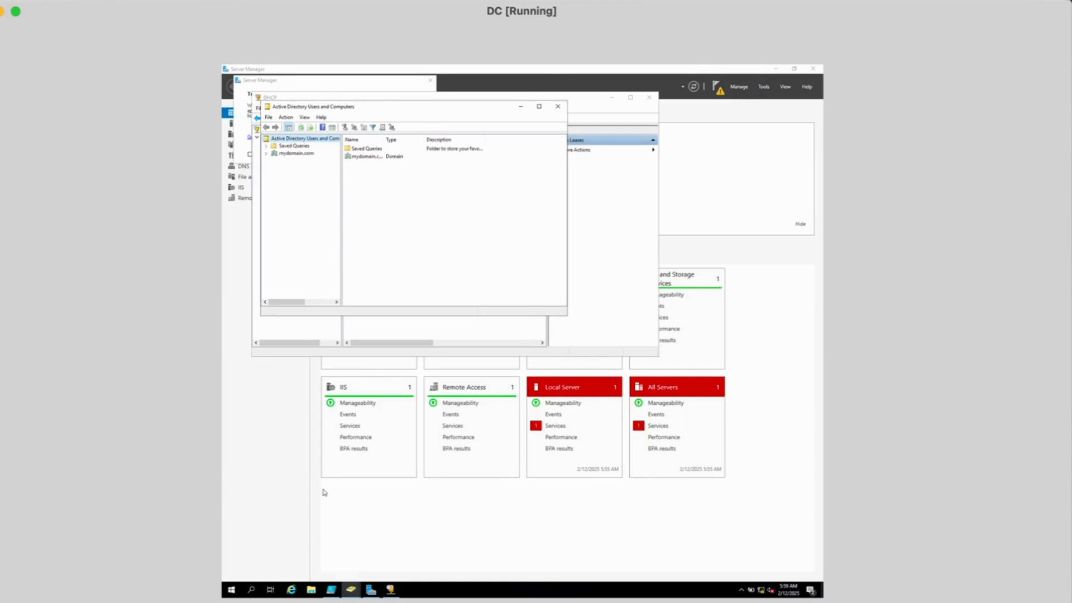
left_click_drag(568, 313, 673, 314)
left_click_drag(522, 318, 547, 376)
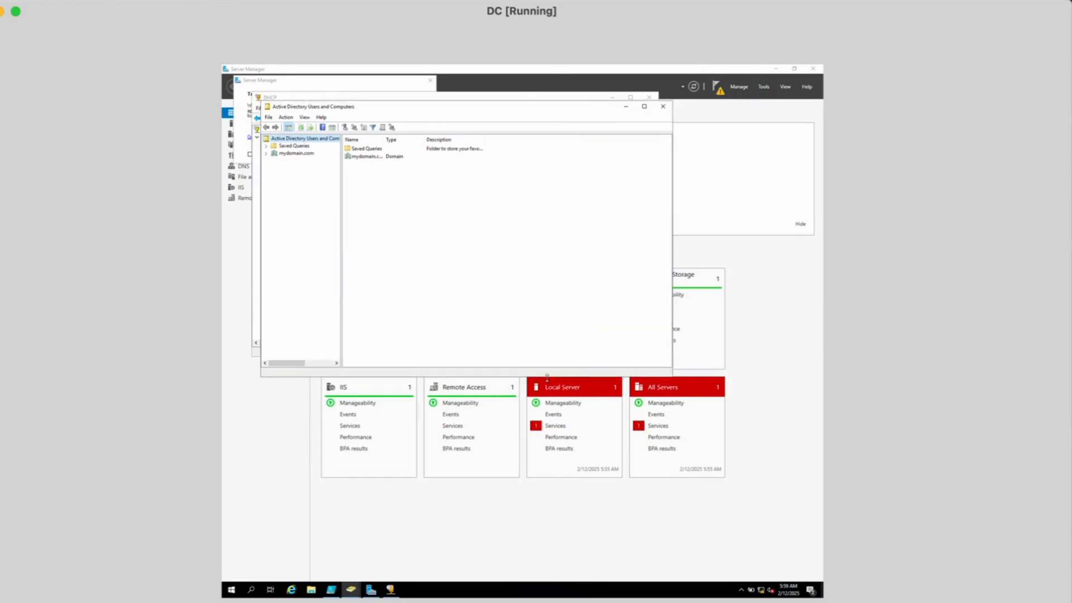
left_click(266, 154)
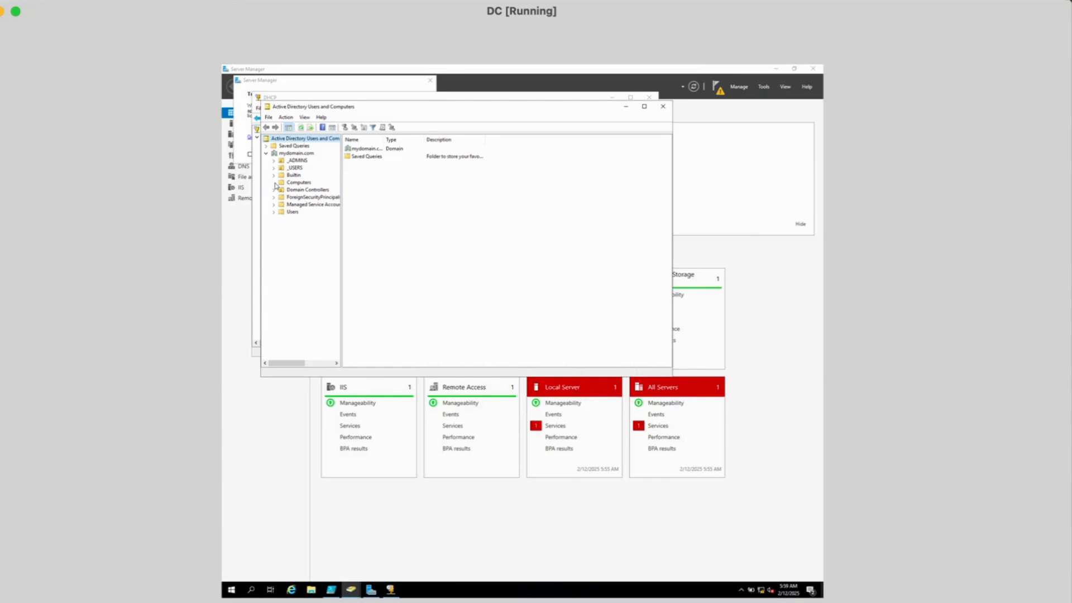
left_click(293, 184)
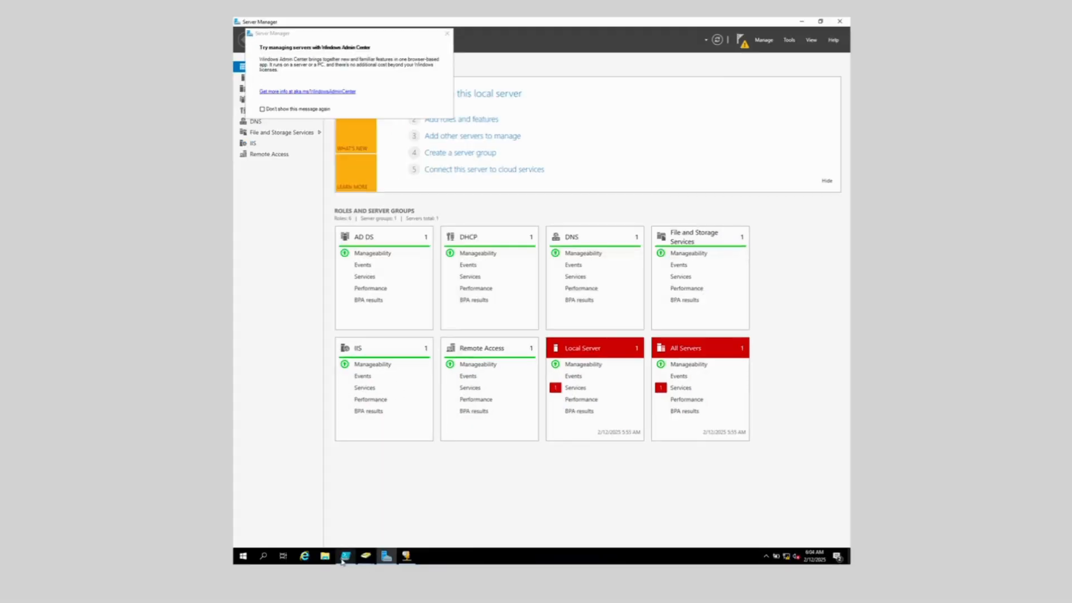
Switch back to the CLIENT1 window at its Windows sign-in screen
left_click(344, 557)
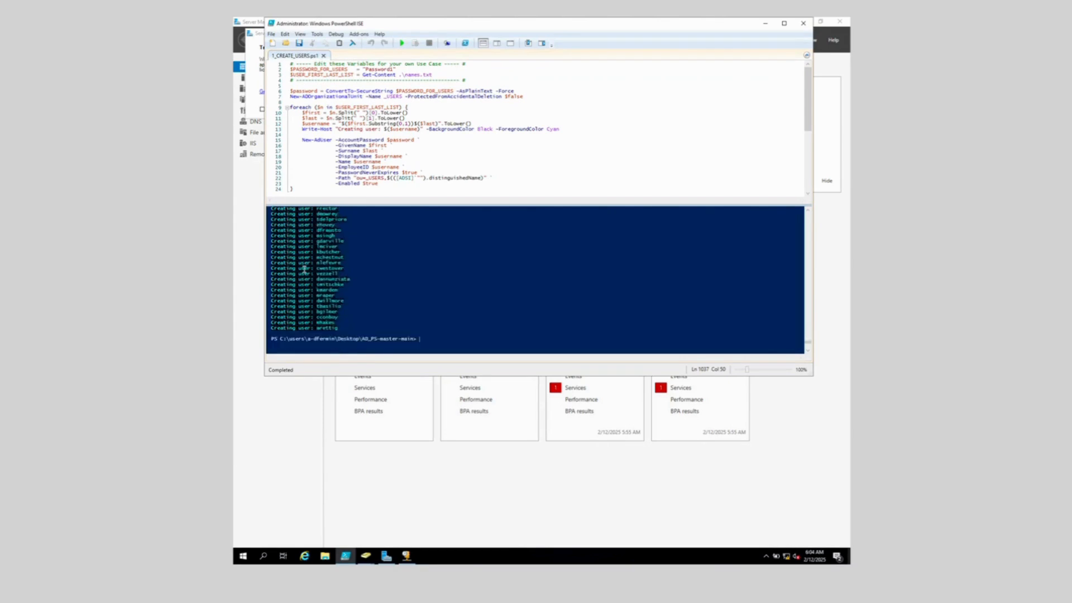
scroll(305, 271, "down", 6)
scroll(305, 285, "up", 3)
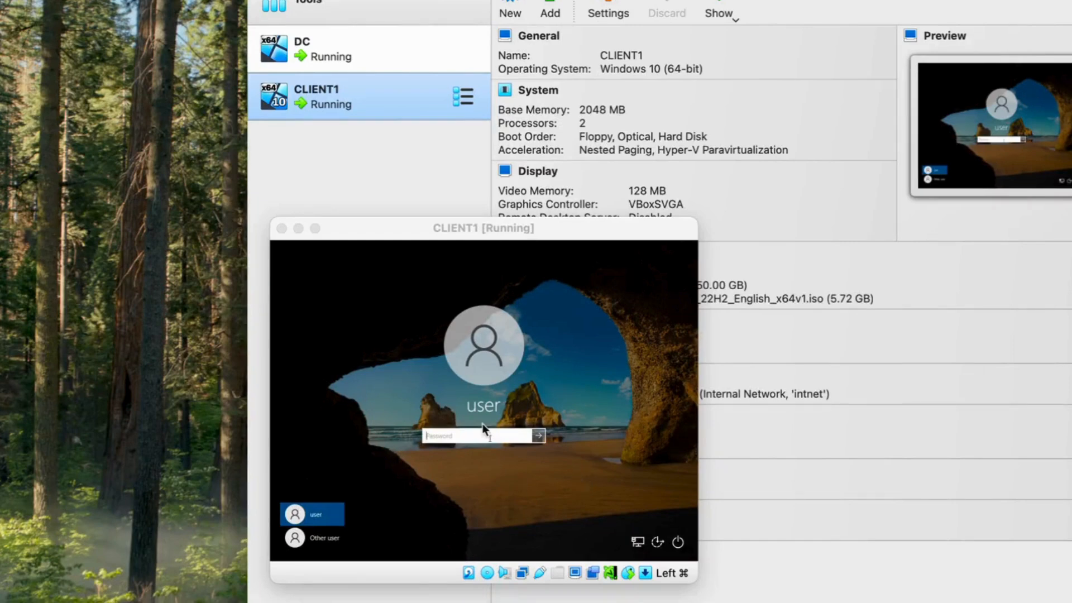
Sign in to CLIENT1 via Other user with the ordinary domain user's username and password
left_click(329, 539)
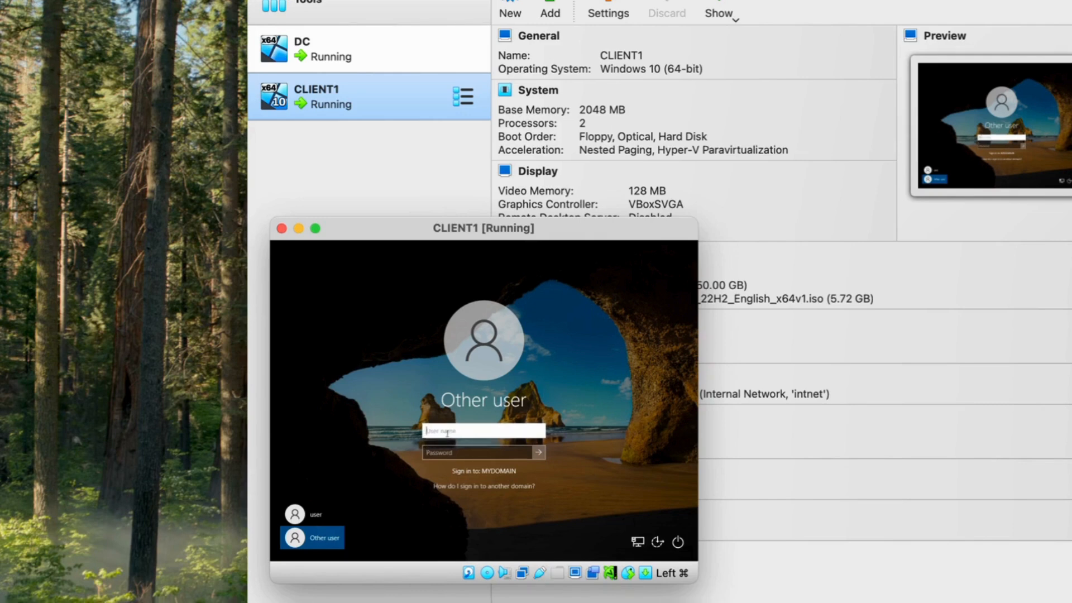
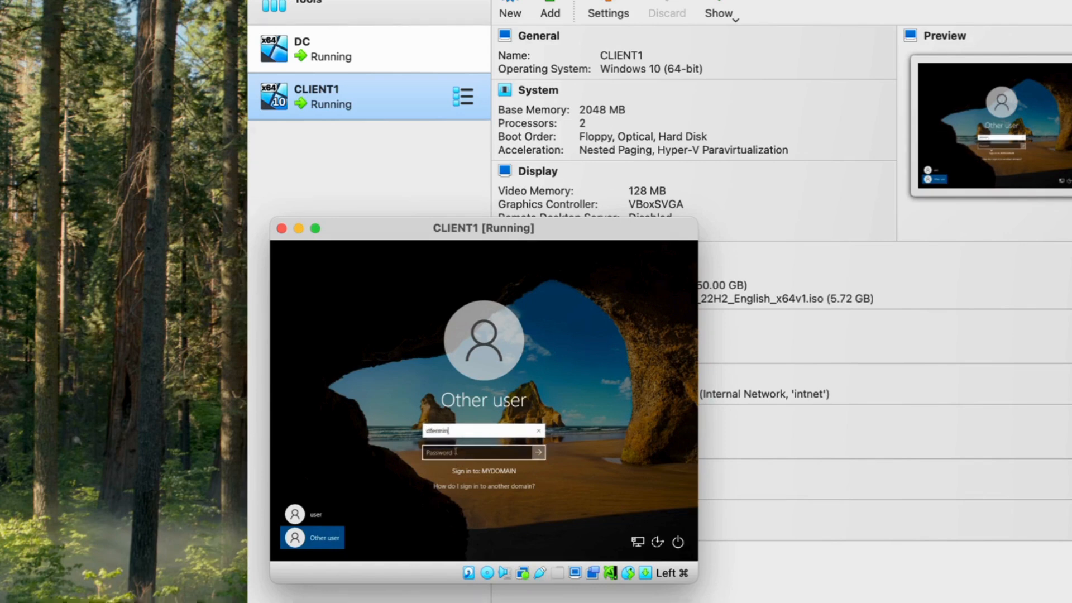
left_click(456, 451)
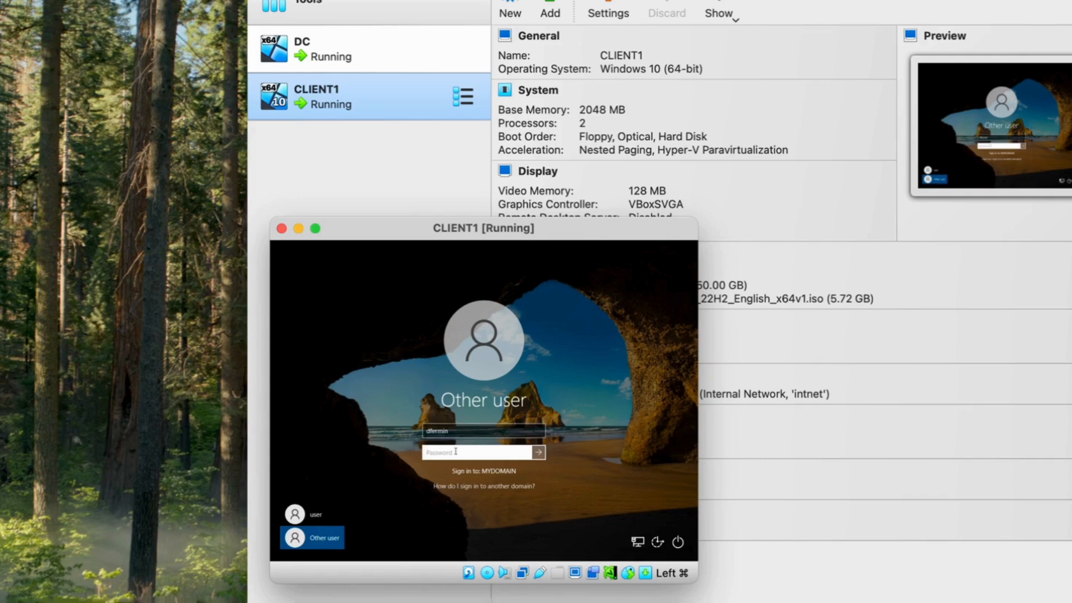
type("•••••••")
key("Return")
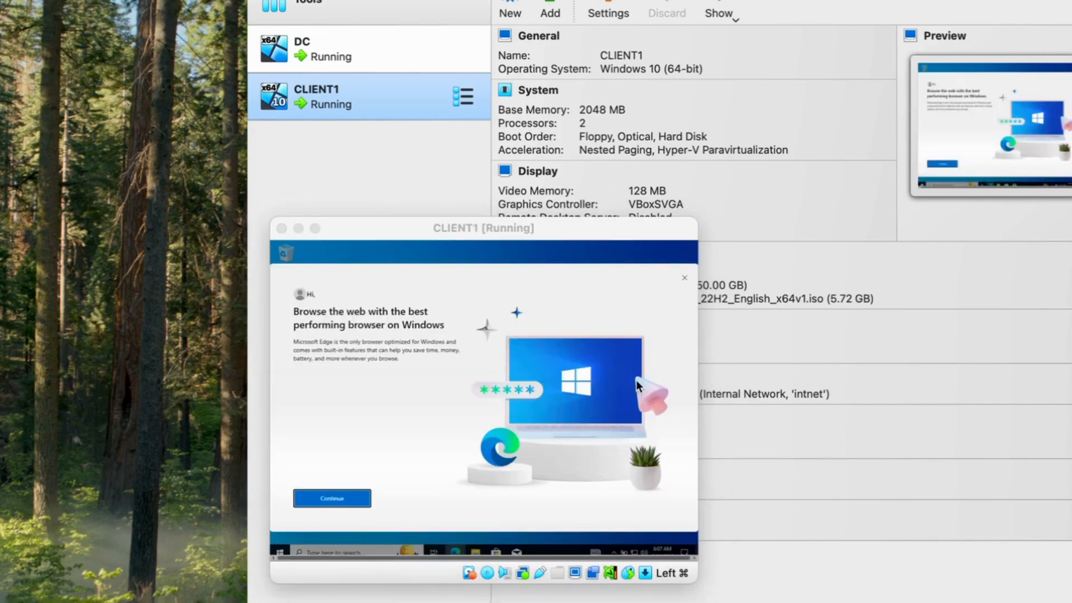
Close the Microsoft Edge welcome page to reveal the Windows desktop
left_click(686, 279)
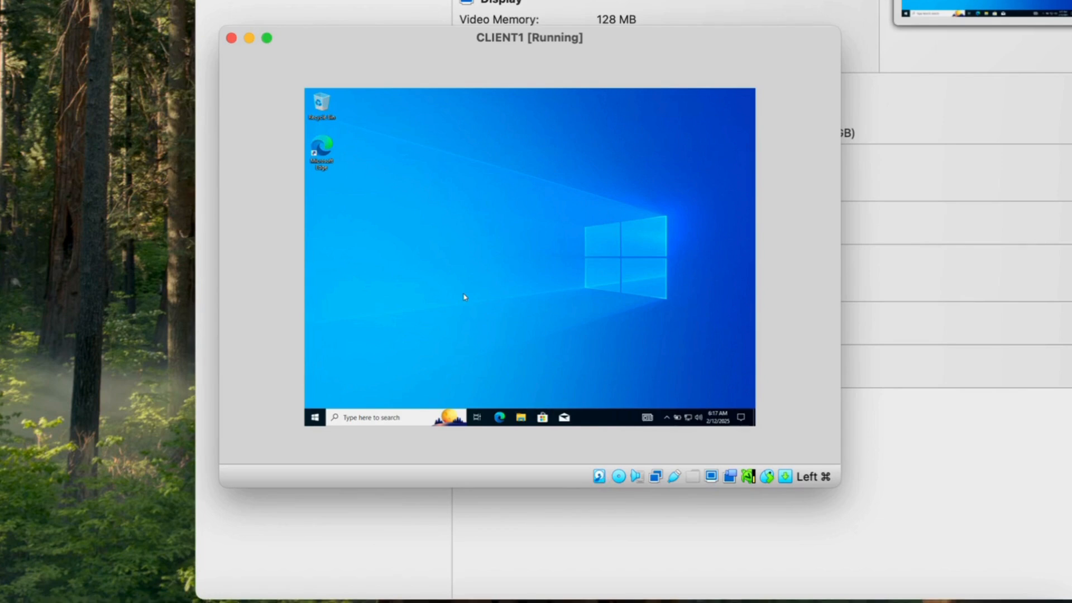
Search for cmd in the taskbar and launch Command Prompt
left_click(351, 418)
type("cmd")
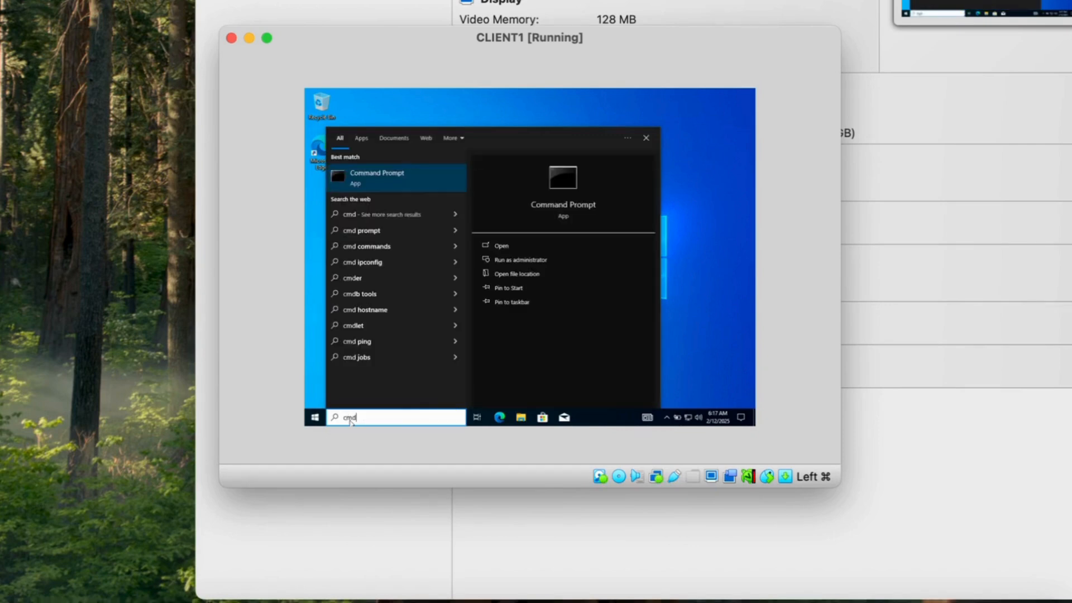
left_click(503, 248)
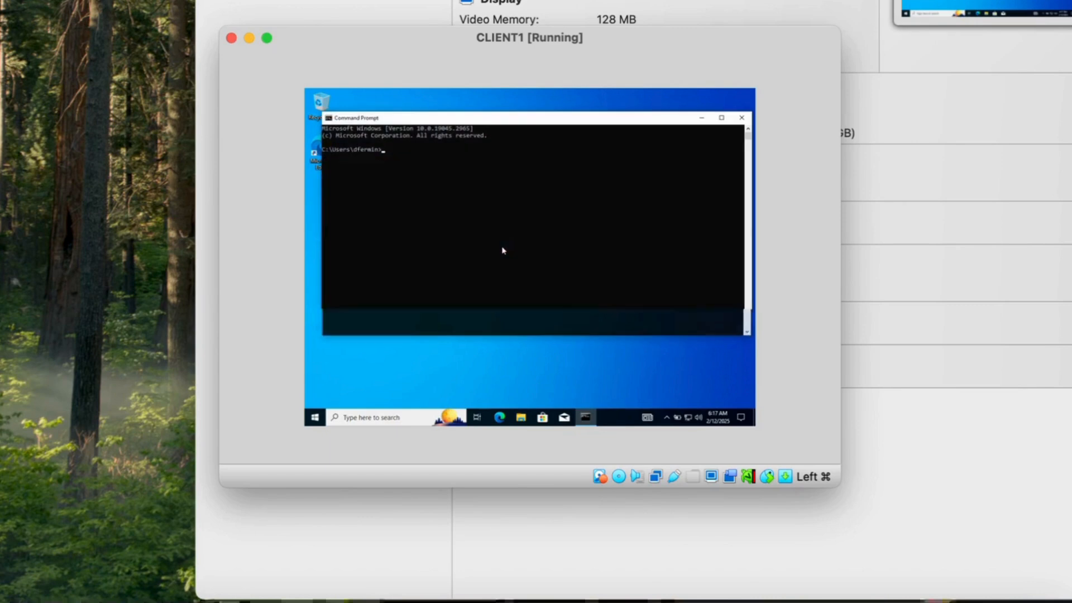